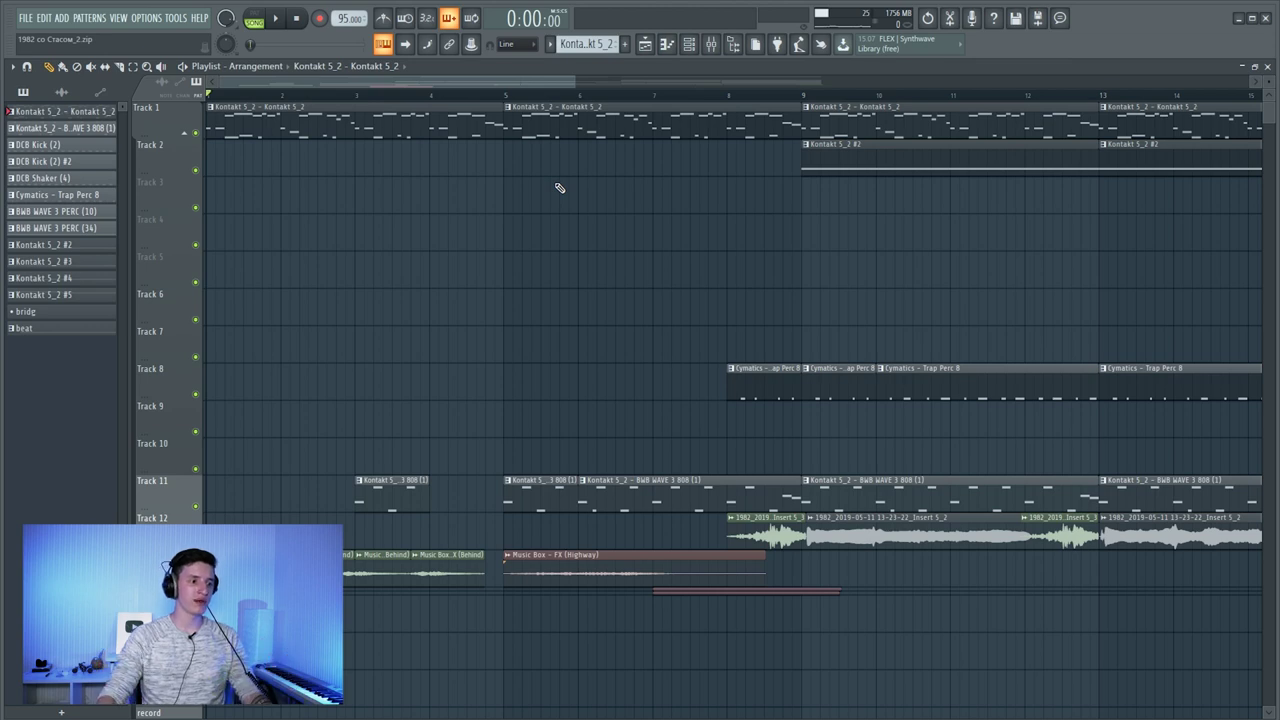
- Open the BWB WAVE 3 808 (1) clip's notes in the piano roll and play the pattern back
{"action": "double_click", "coordinate": [540, 492]}
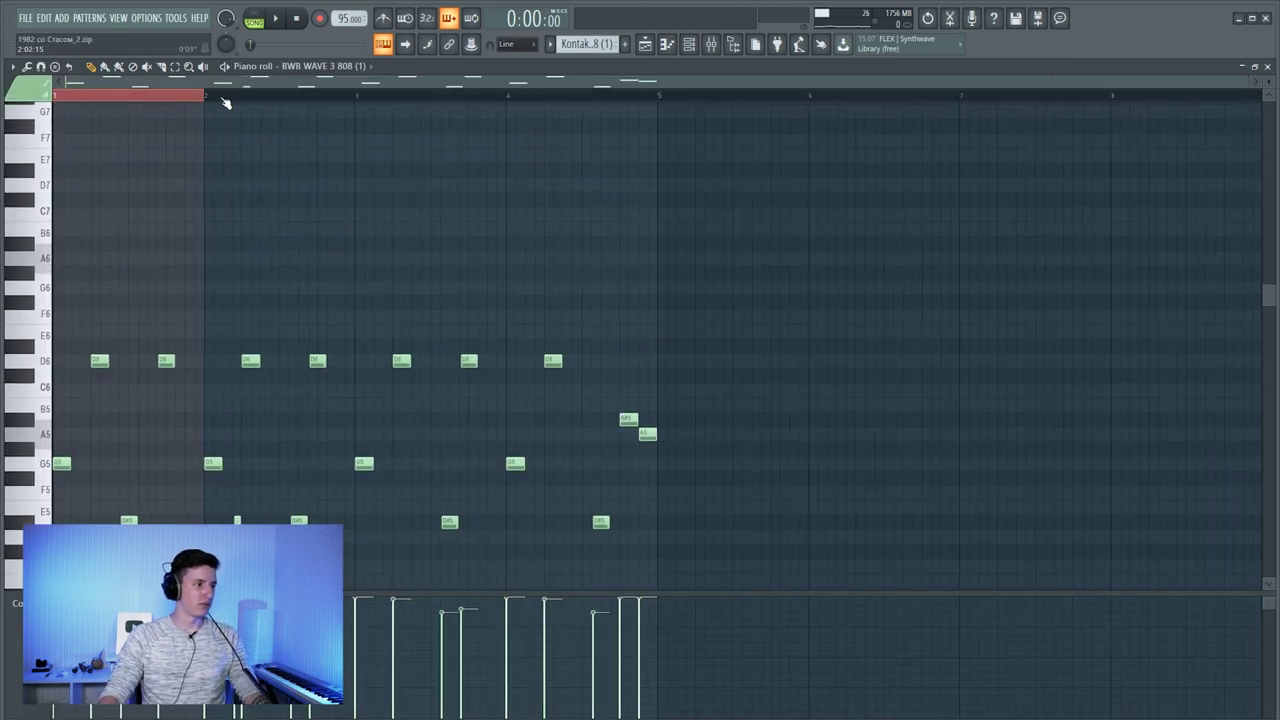
{"action": "left_click", "coordinate": [513, 99]}
{"action": "key", "text": "space"}
{"action": "scroll", "coordinate": [206, 249], "scroll_direction": "down", "scroll_amount": 4}
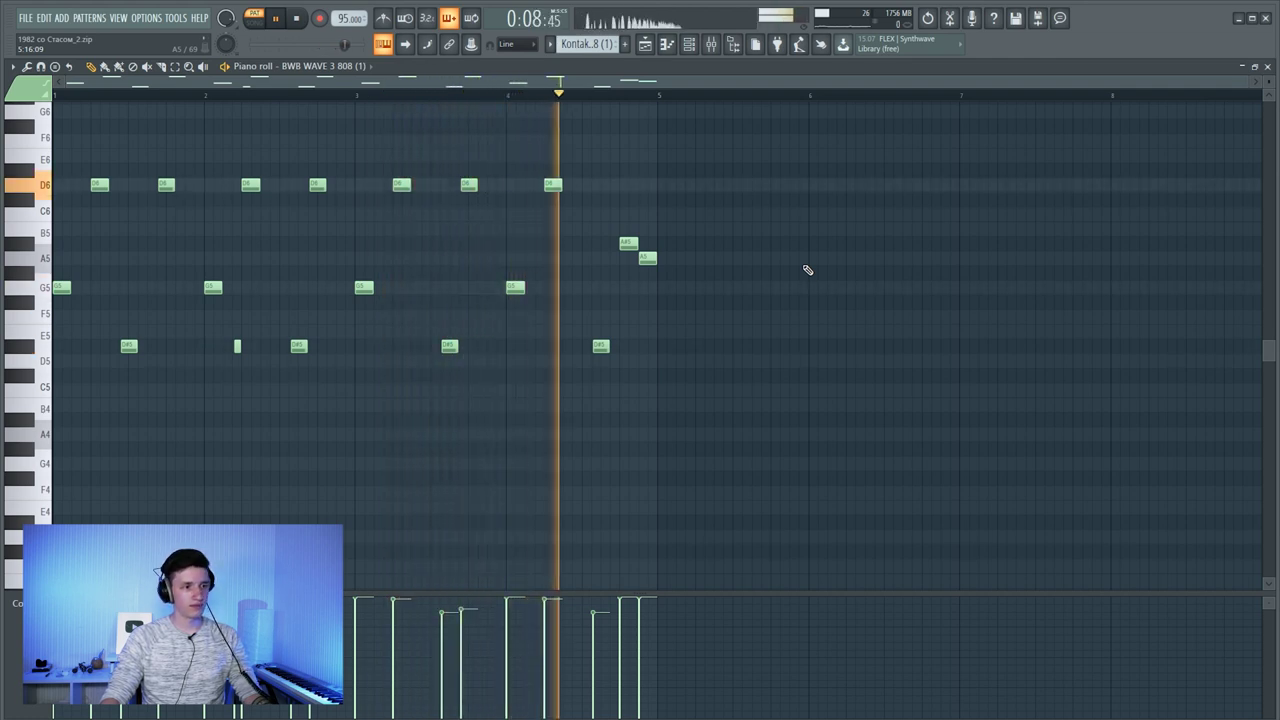
{"action": "key", "text": "space"}
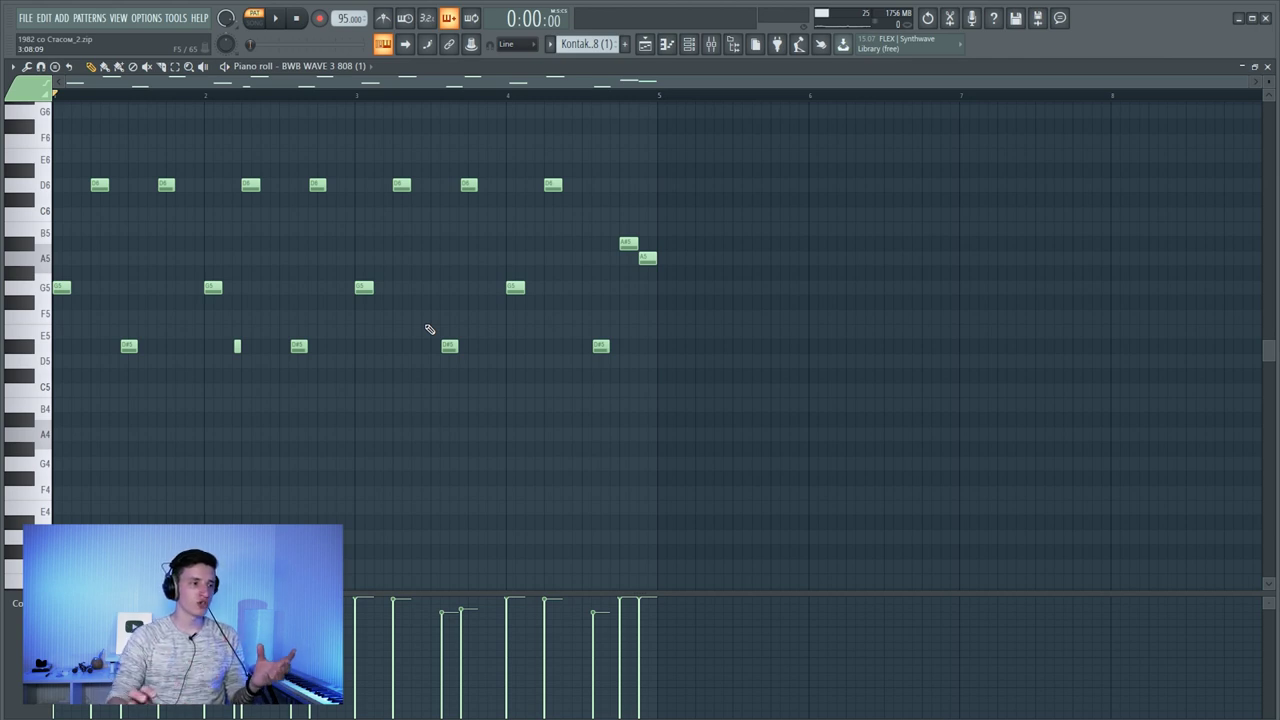
- Return to the playlist and play the arrangement in song mode with only Track 1 soloed
{"action": "left_click", "coordinate": [645, 44]}
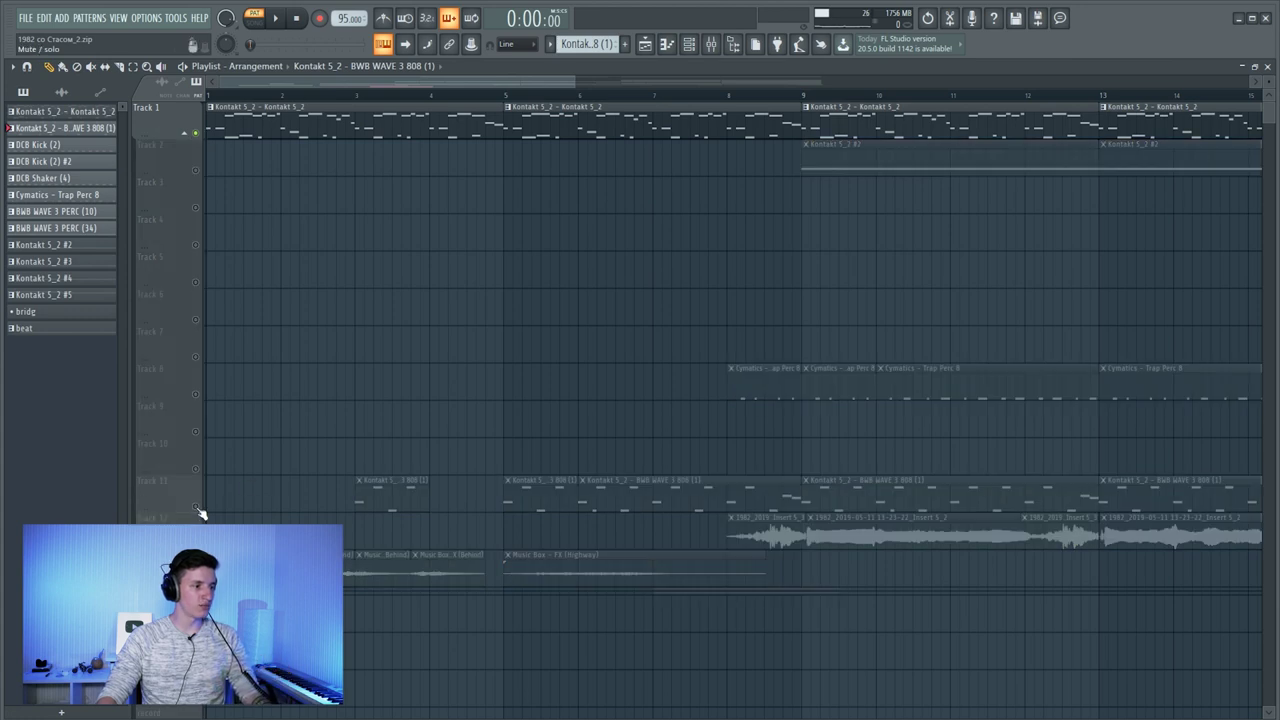
{"action": "key", "text": "l"}
{"action": "key", "text": "space"}
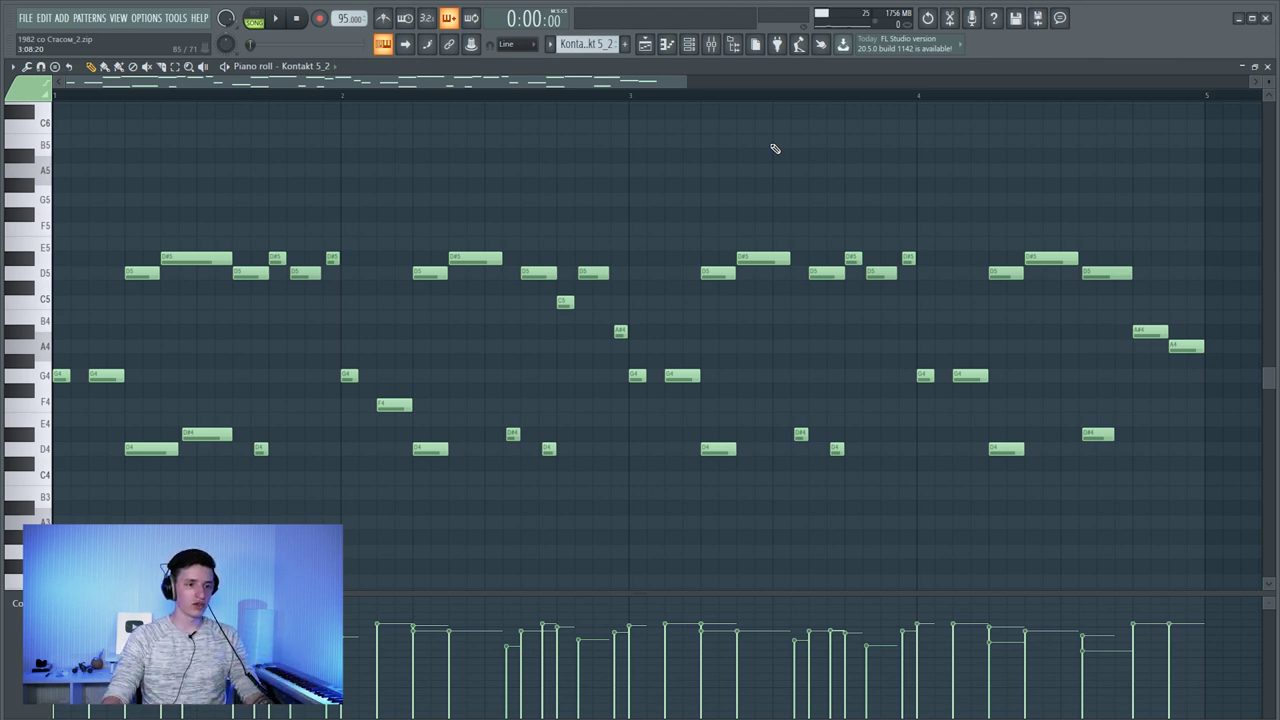
- Examine the note timing and velocities of the Kontakt 5_2 melody across its four bars, including the #2 pattern version
{"action": "left_click_drag", "start_coordinate": [686, 81], "coordinate": [648, 81]}
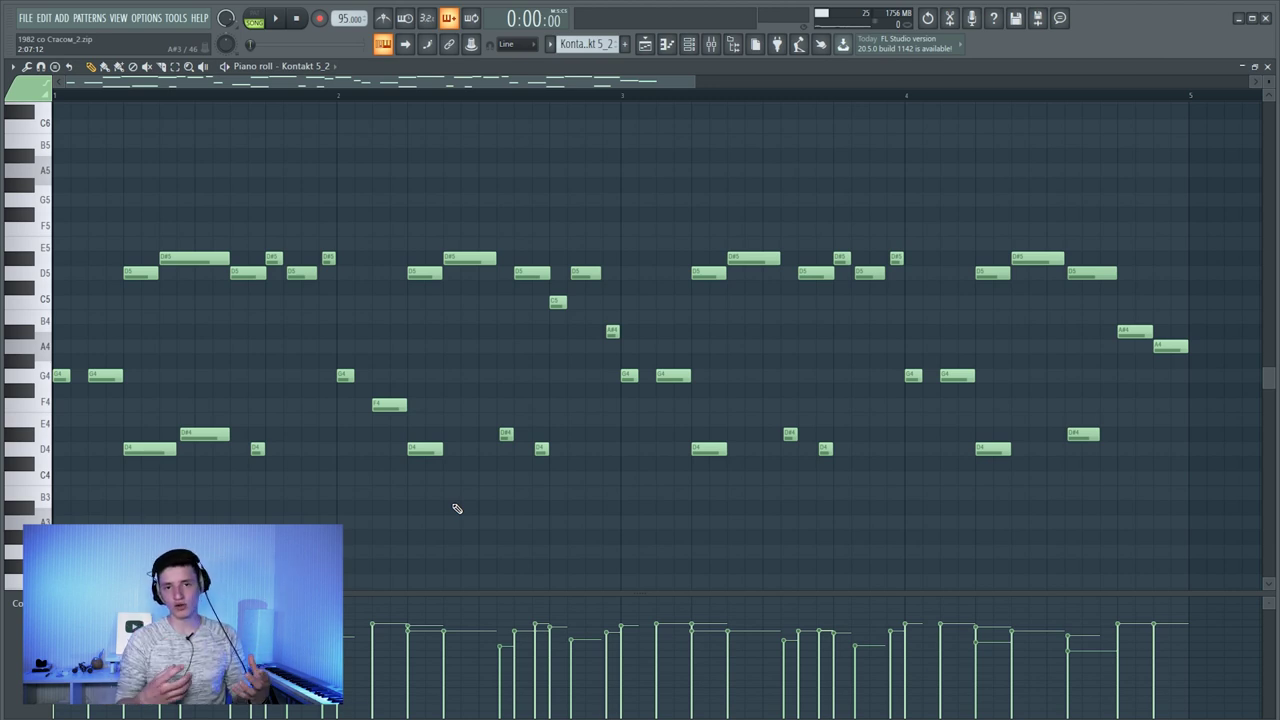
{"action": "scroll", "coordinate": [960, 349], "scroll_direction": "up", "scroll_amount": 5}
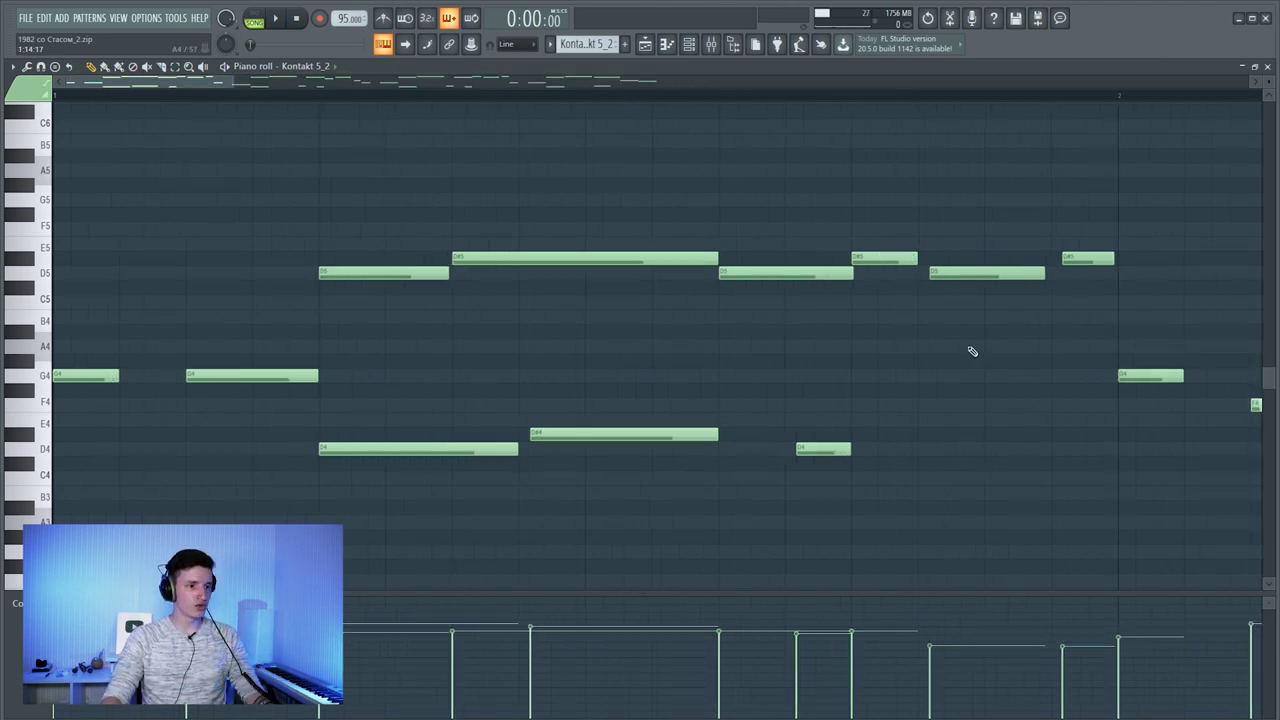
{"action": "scroll", "coordinate": [940, 343], "scroll_direction": "down", "scroll_amount": 2}
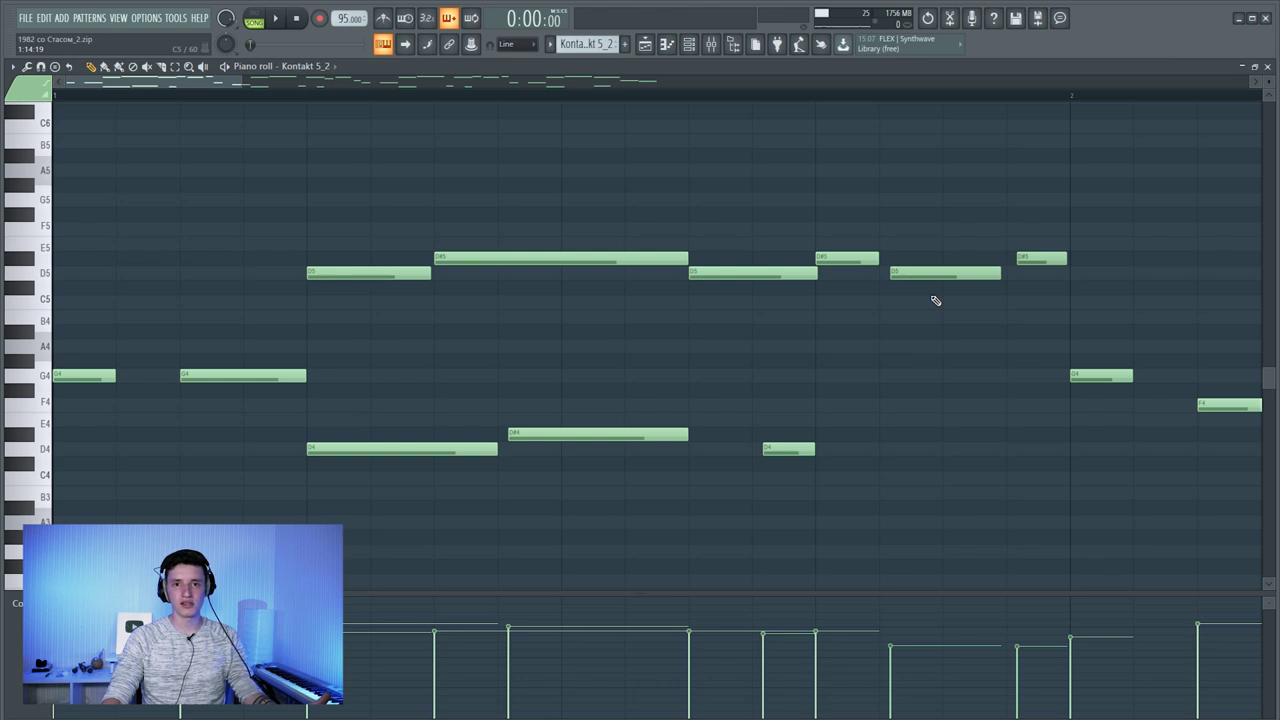
{"action": "scroll", "coordinate": [823, 346], "scroll_direction": "down", "scroll_amount": 3}
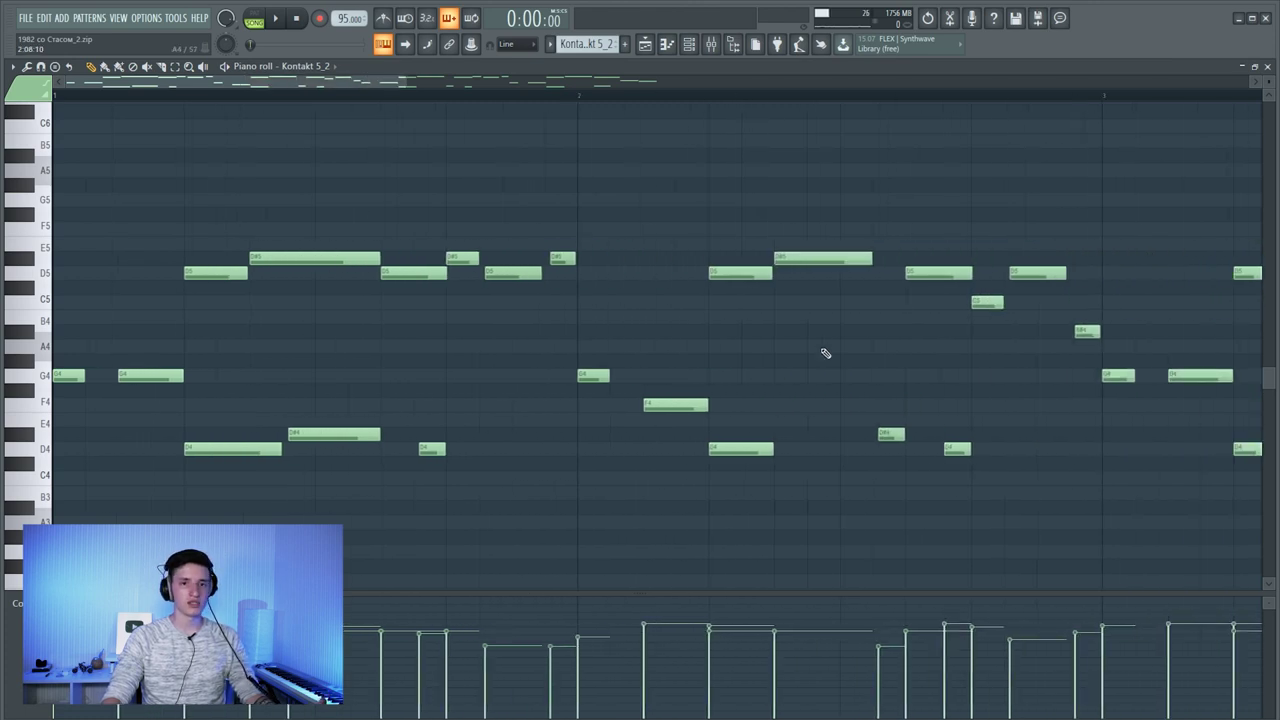
{"action": "scroll", "coordinate": [822, 351], "scroll_direction": "down", "scroll_amount": 2}
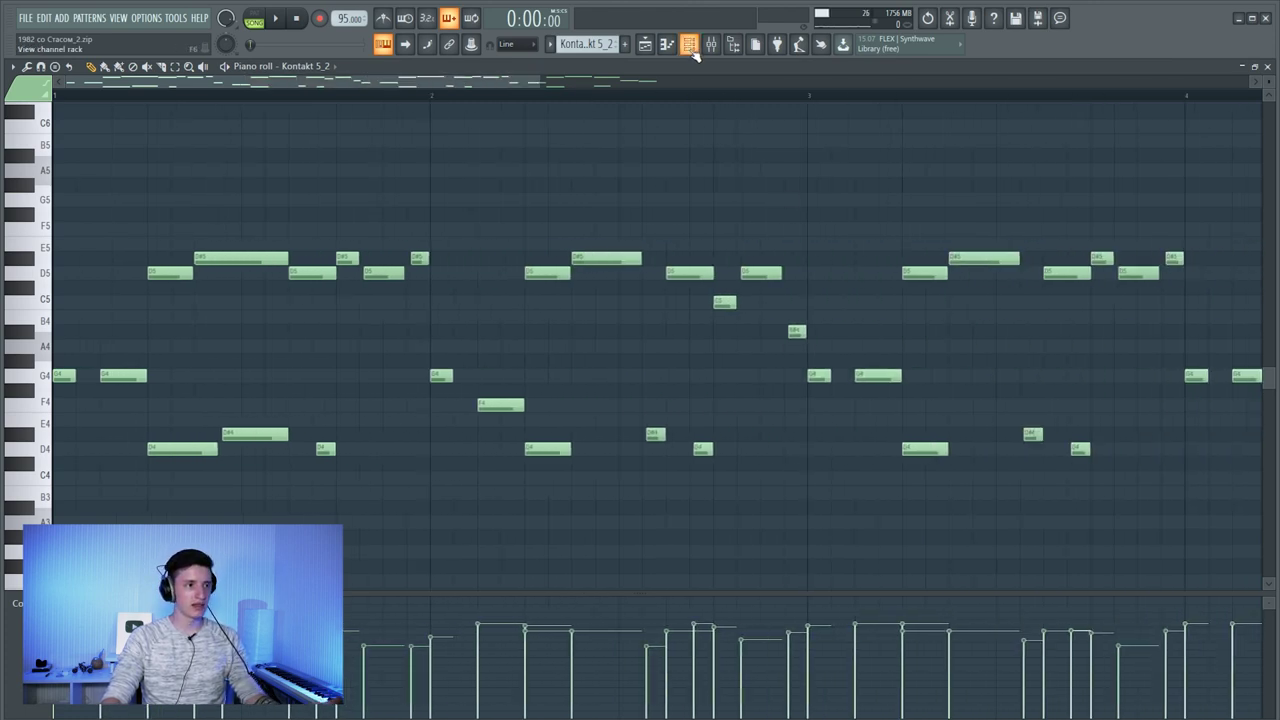
{"action": "scroll", "coordinate": [505, 270], "scroll_direction": "down", "scroll_amount": 2}
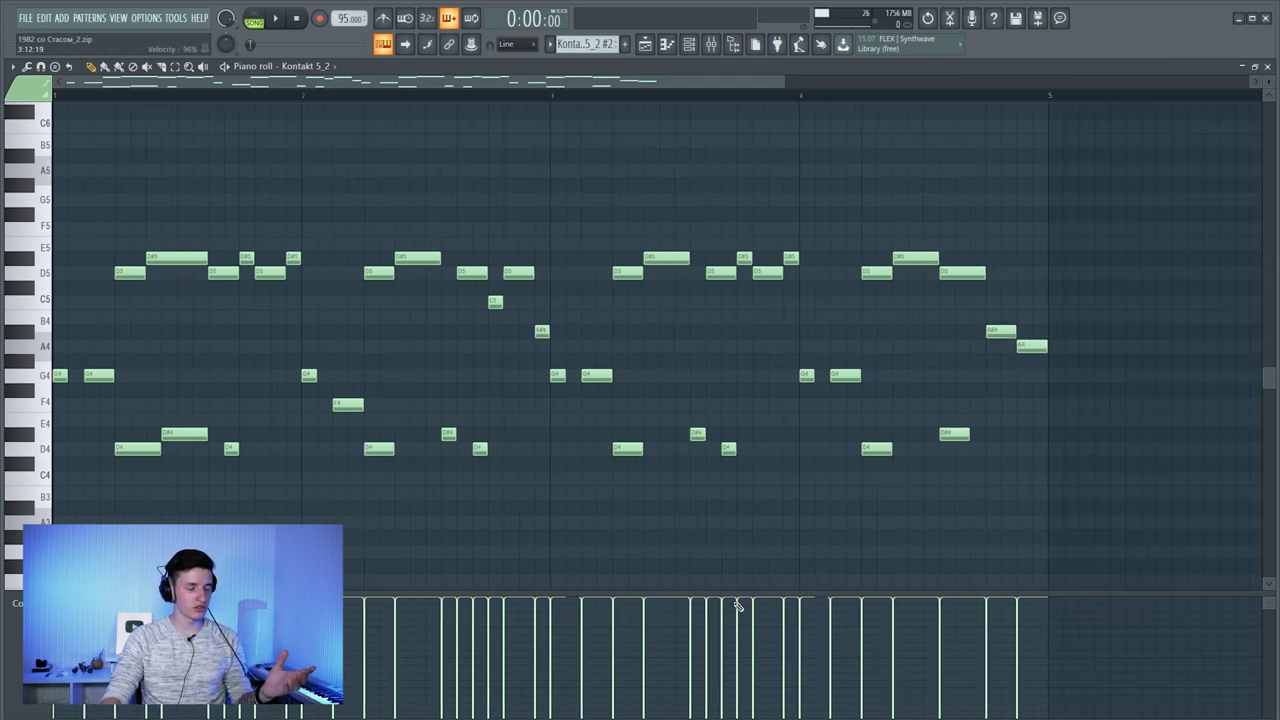
{"action": "scroll", "coordinate": [790, 420], "scroll_direction": "up", "scroll_amount": 1}
{"action": "scroll", "coordinate": [731, 160], "scroll_direction": "down", "scroll_amount": 2}
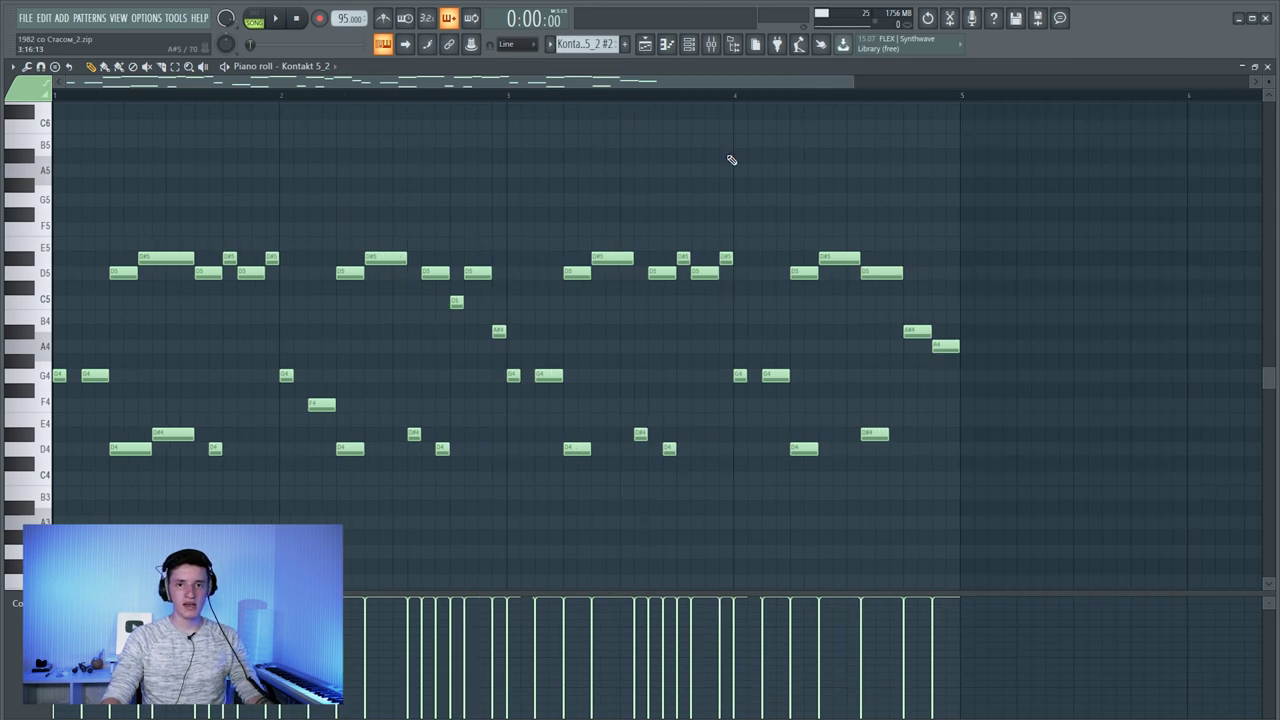
- Select all notes of the melody and apply the quantizer with the Swing 75% groove template
{"action": "key", "text": "ctrl+a"}
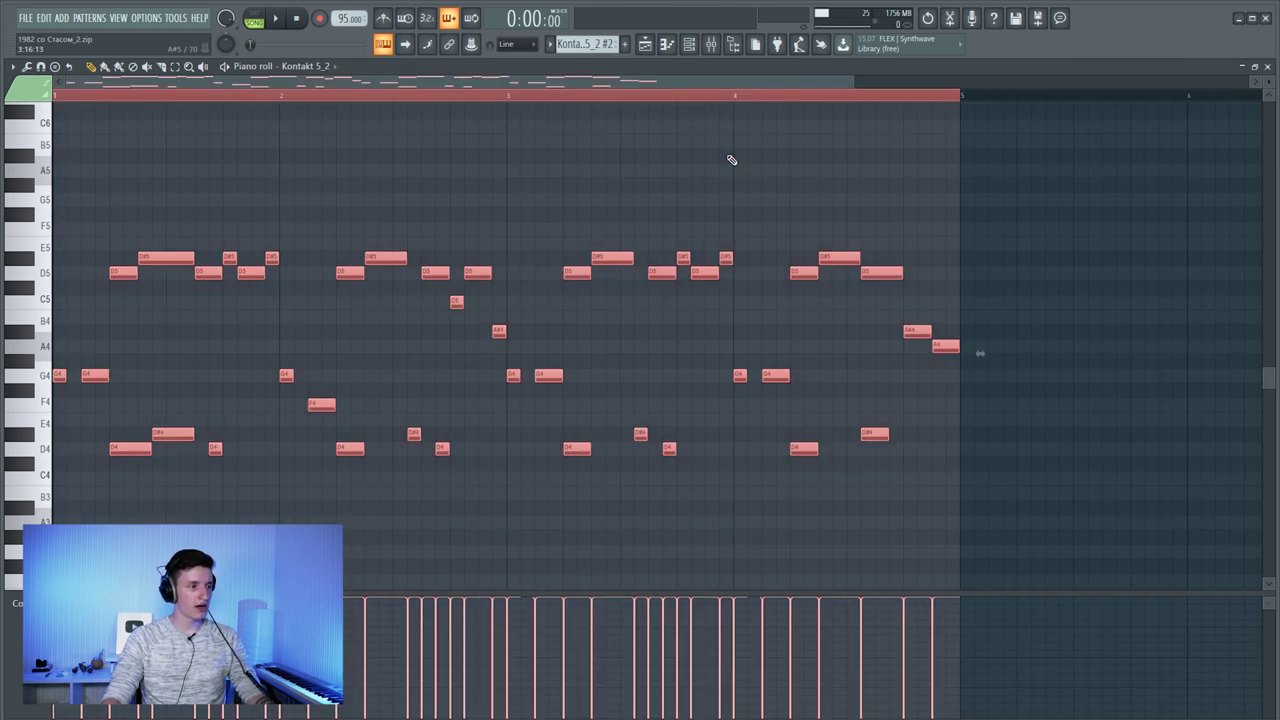
{"action": "key", "text": "alt+q"}
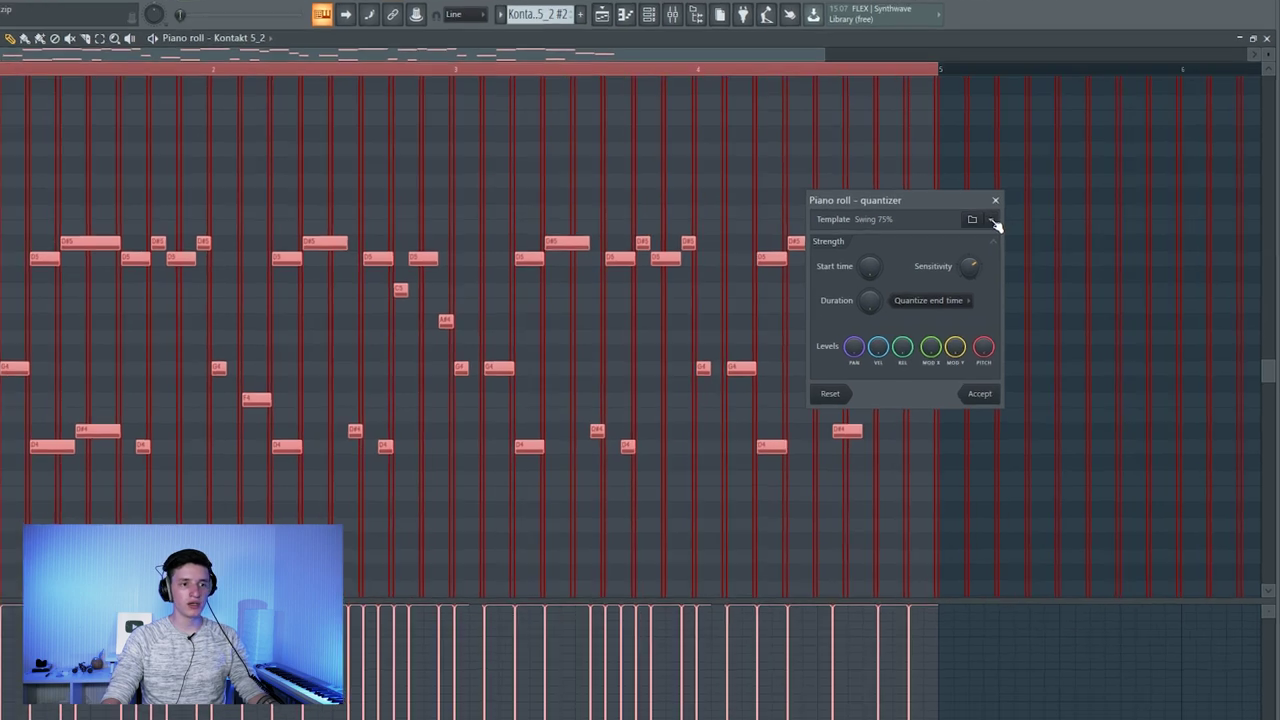
{"action": "left_click", "coordinate": [1009, 235]}
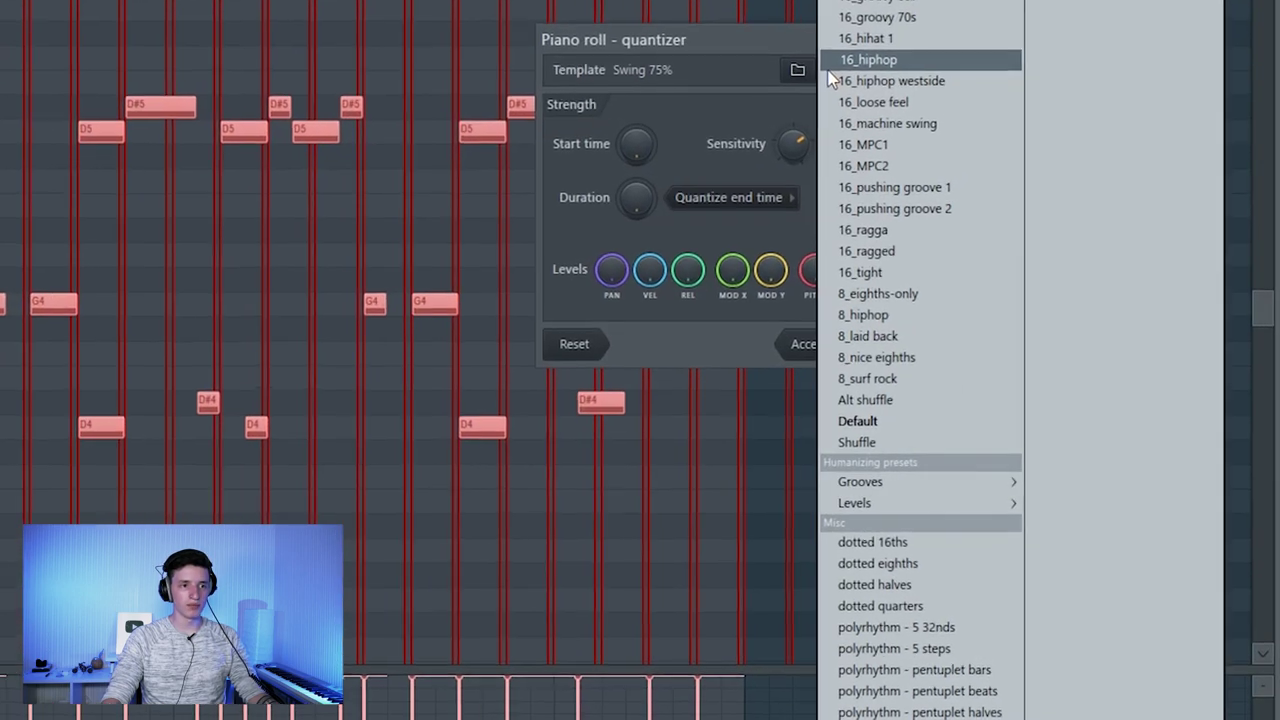
{"action": "left_click", "coordinate": [984, 218]}
{"action": "left_click", "coordinate": [823, 67]}
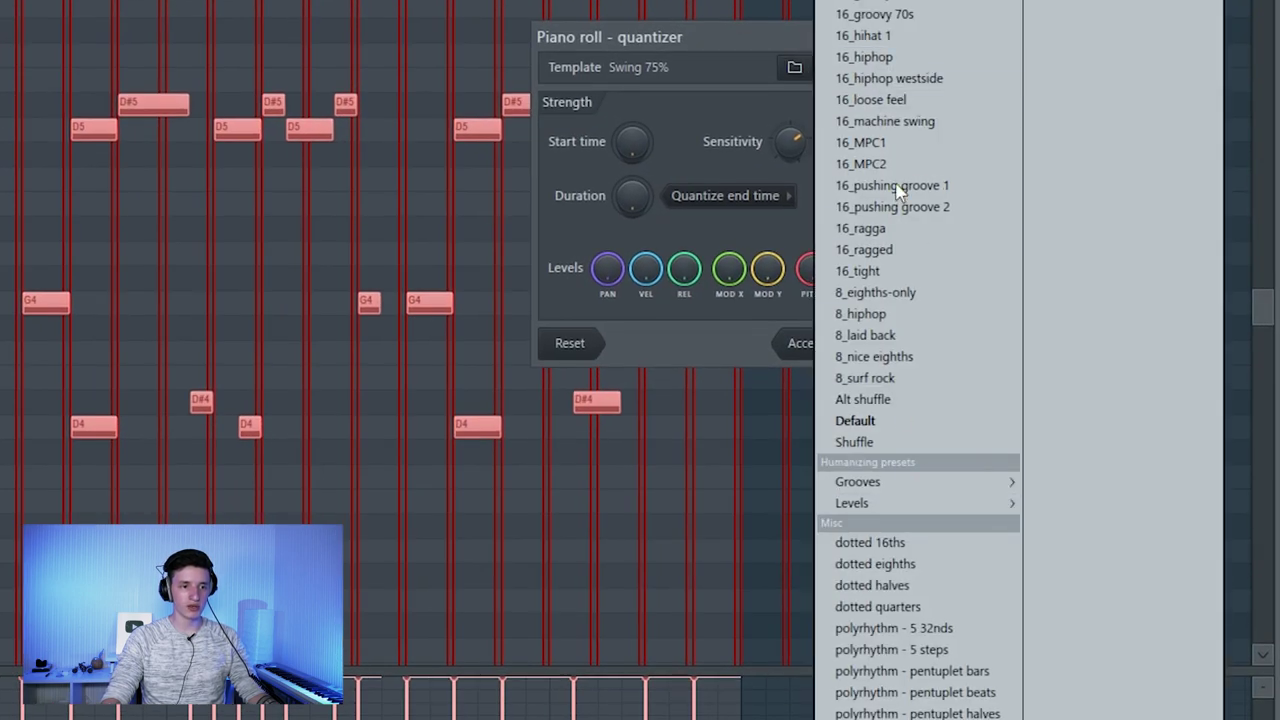
{"action": "mouse_move", "coordinate": [898, 505]}
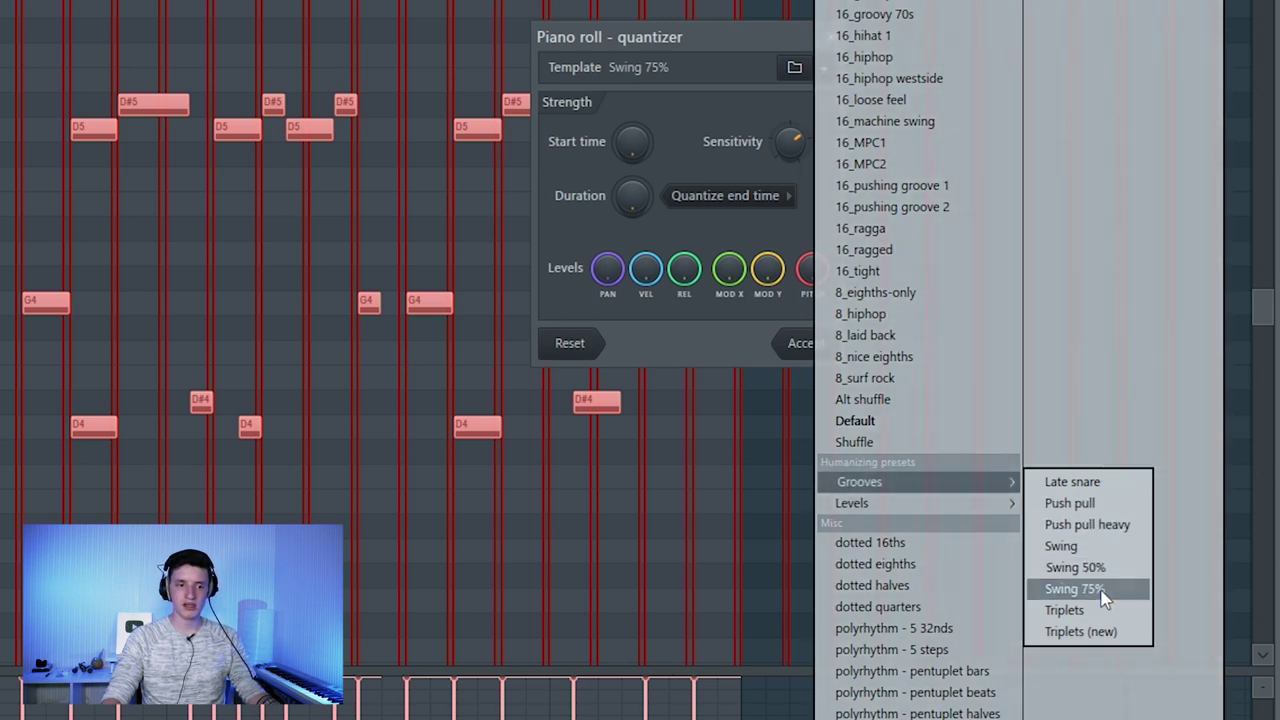
{"action": "left_click", "coordinate": [1101, 591]}
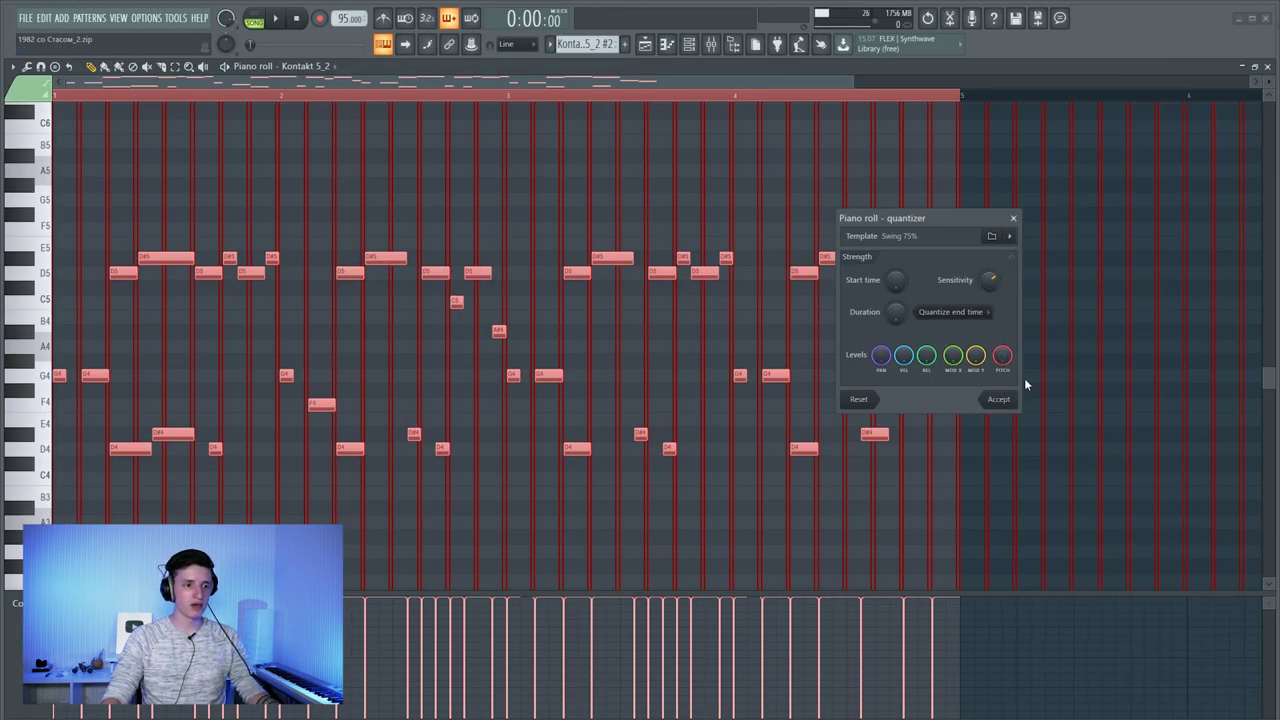
{"action": "left_click", "coordinate": [998, 399]}
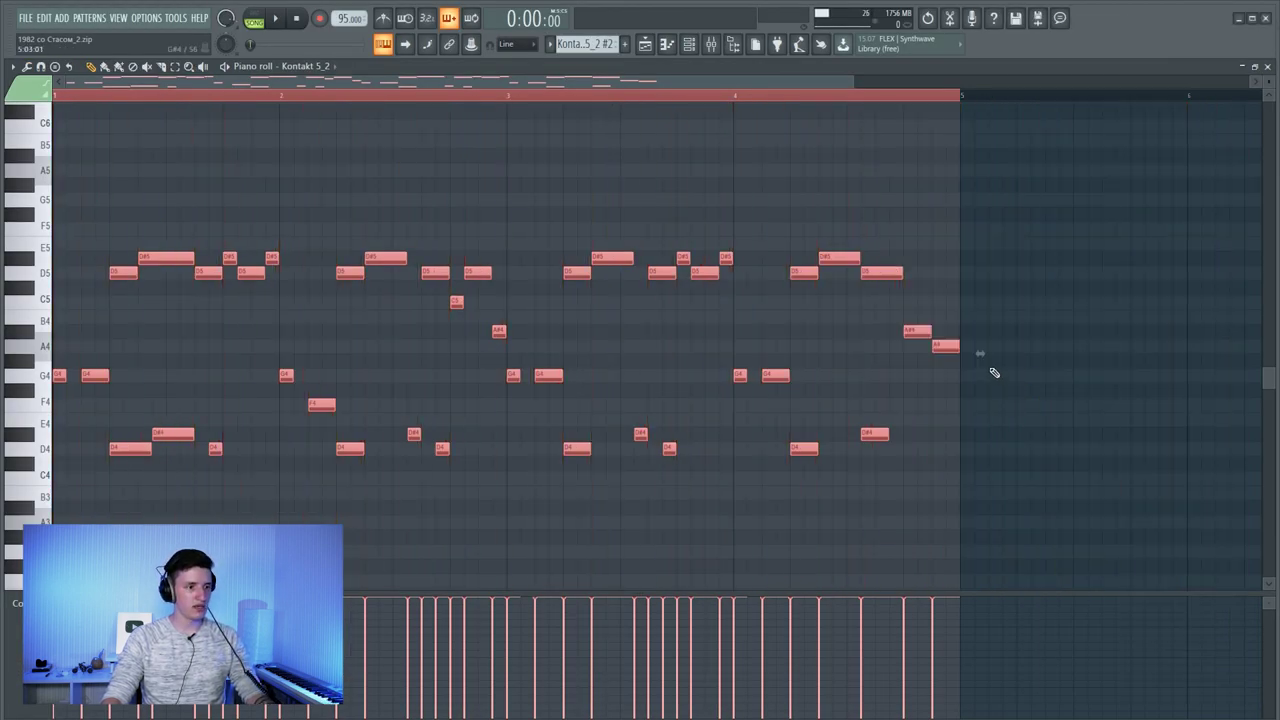
- Quantize the selected notes with the Jungle levels template to vary their velocities
{"action": "key", "text": "alt+q"}
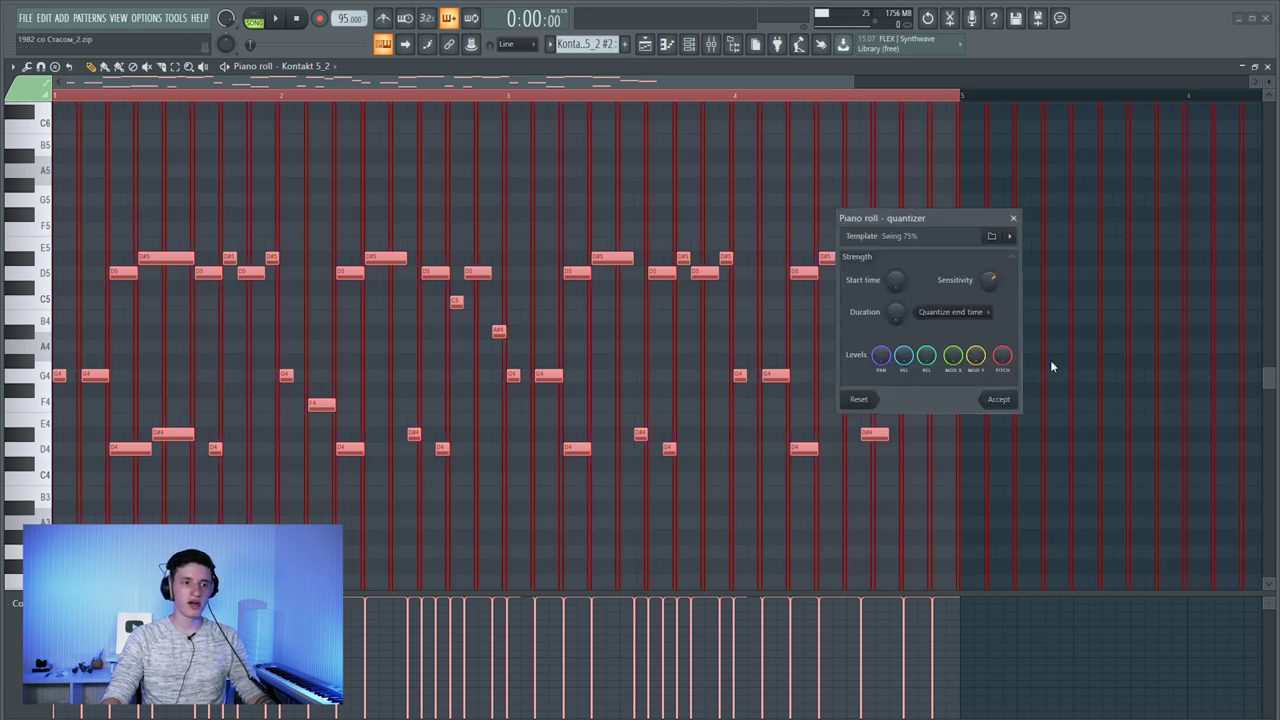
{"action": "left_click", "coordinate": [1012, 237]}
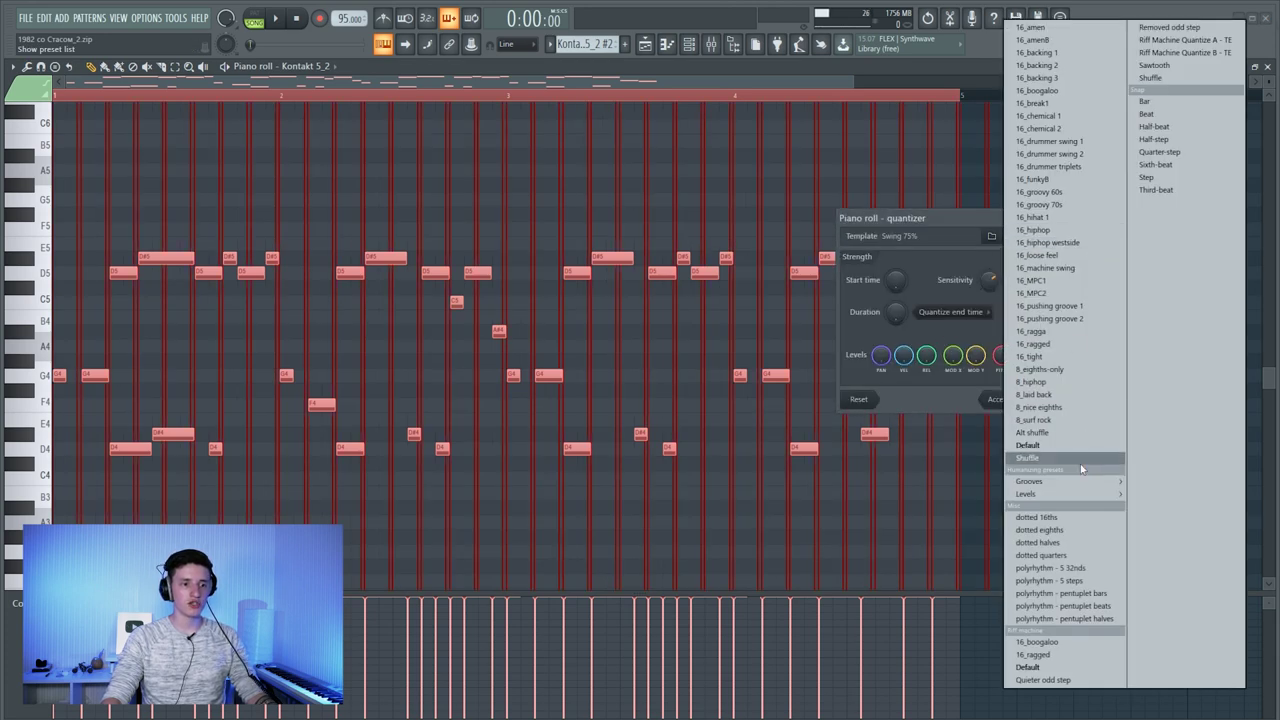
{"action": "mouse_move", "coordinate": [1045, 496]}
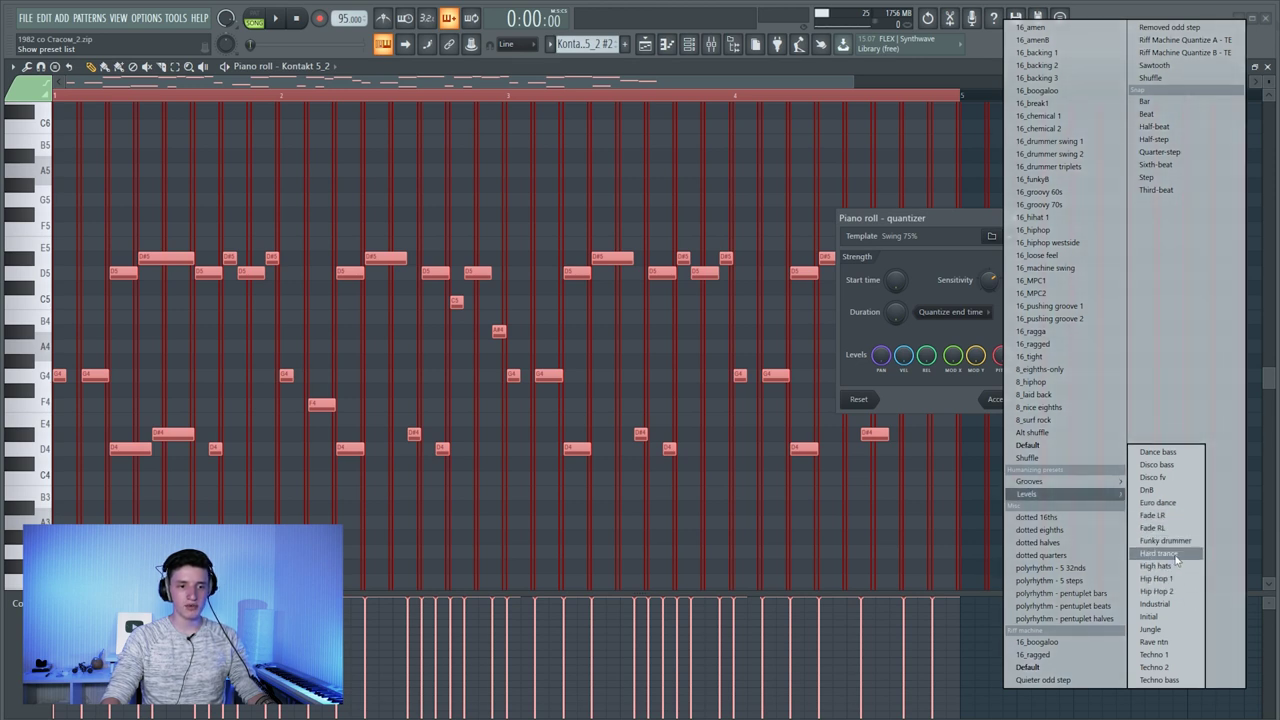
{"action": "left_click", "coordinate": [1152, 629]}
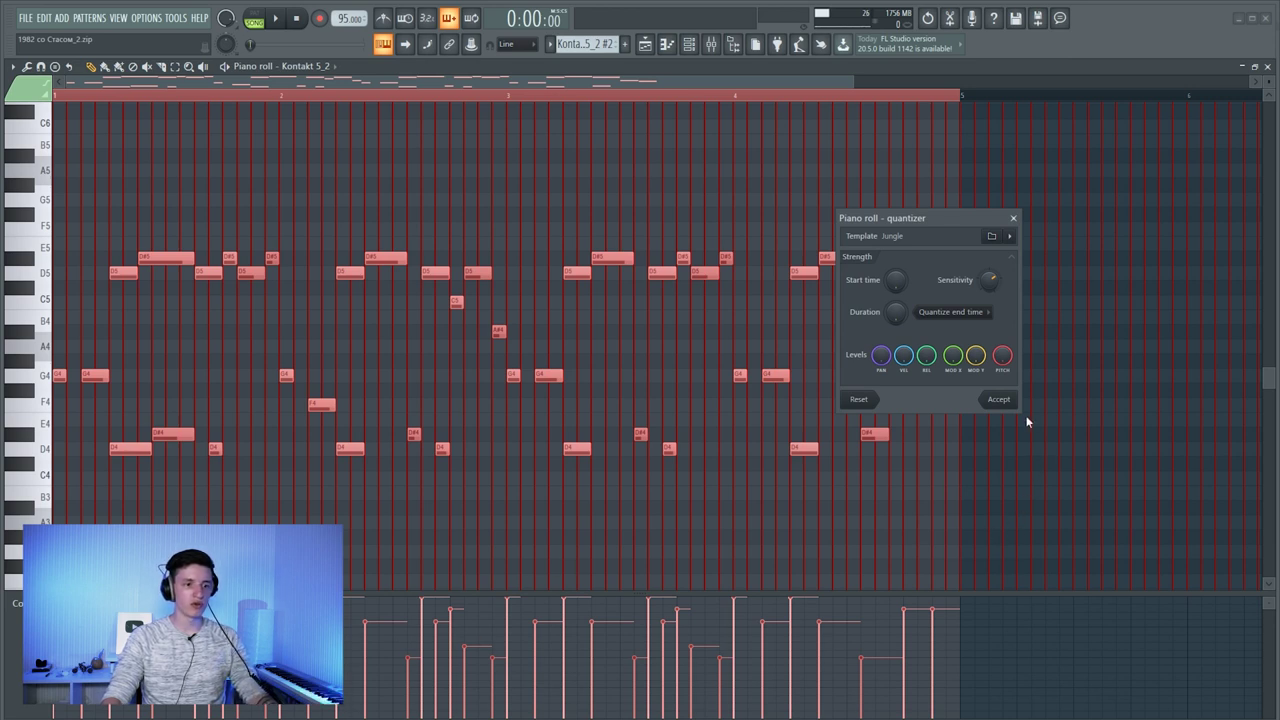
{"action": "left_click", "coordinate": [999, 399]}
{"action": "left_click", "coordinate": [86, 97]}
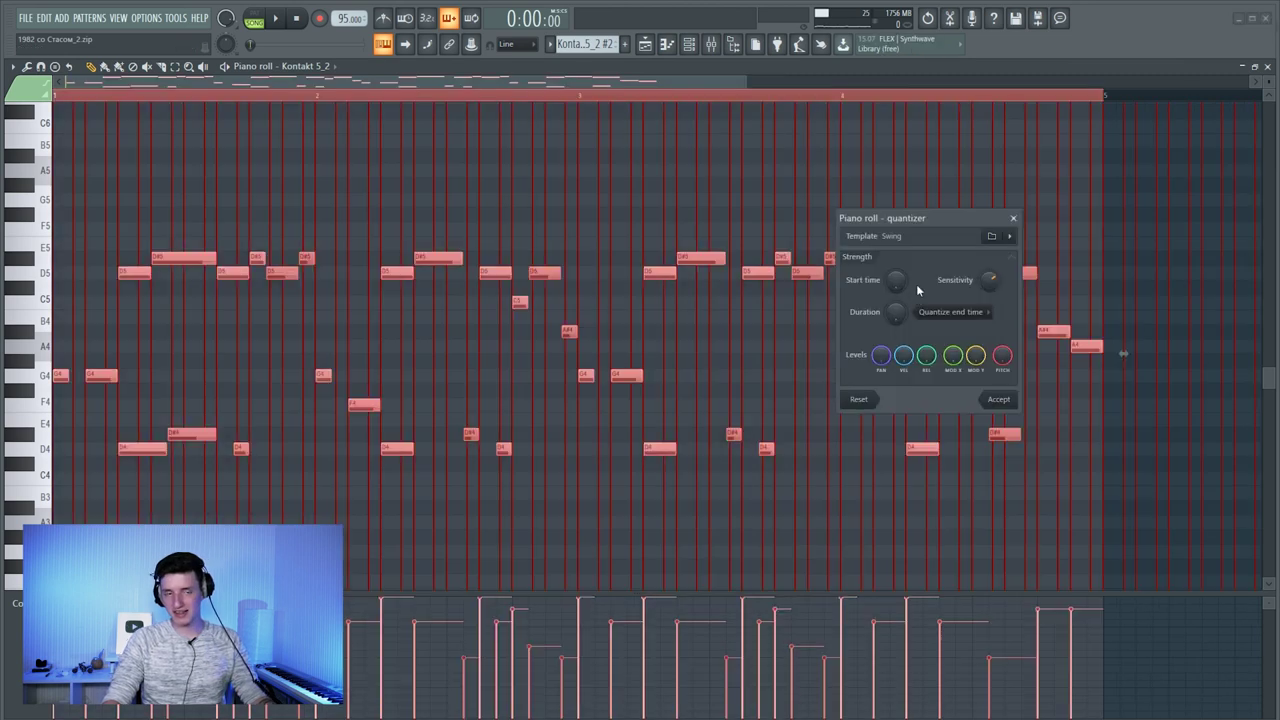
- Quantize the melody with the Swing groove template at a start time strength of 27%
{"action": "left_click", "coordinate": [1009, 236]}
{"action": "mouse_move", "coordinate": [1040, 481]}
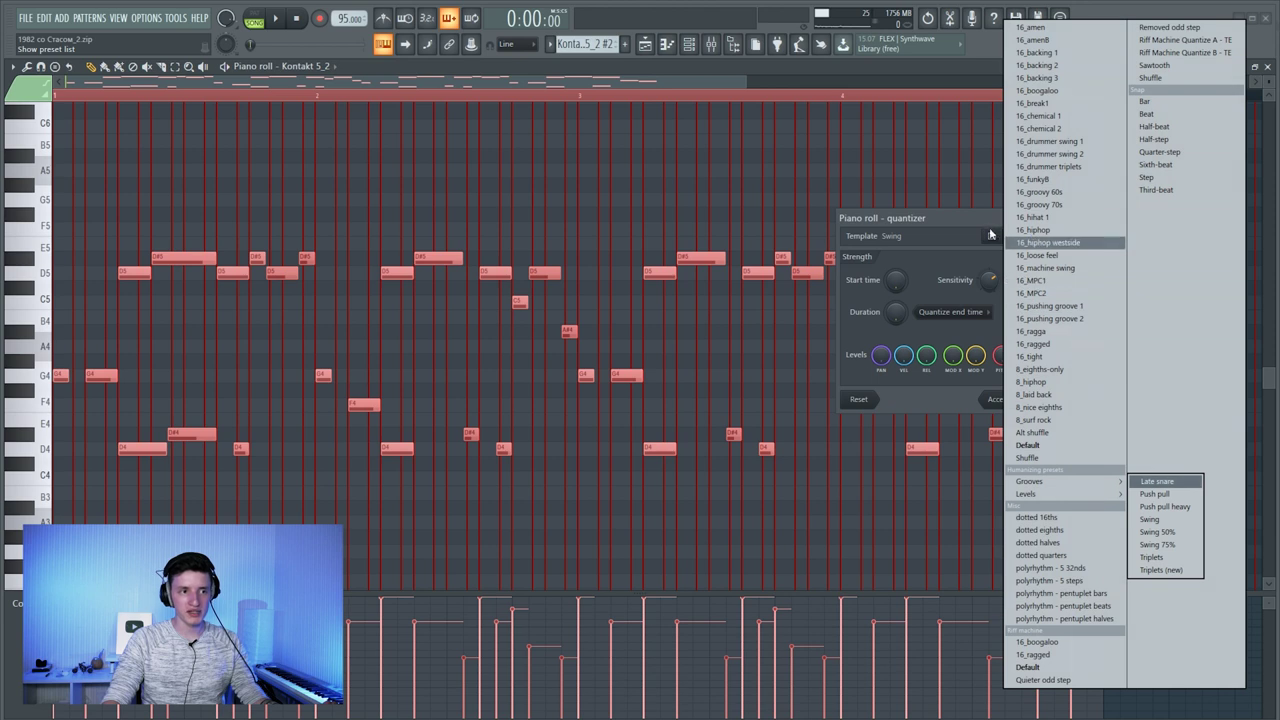
{"action": "left_click", "coordinate": [1160, 481]}
{"action": "left_click_drag", "start_coordinate": [895, 281], "coordinate": [900, 318]}
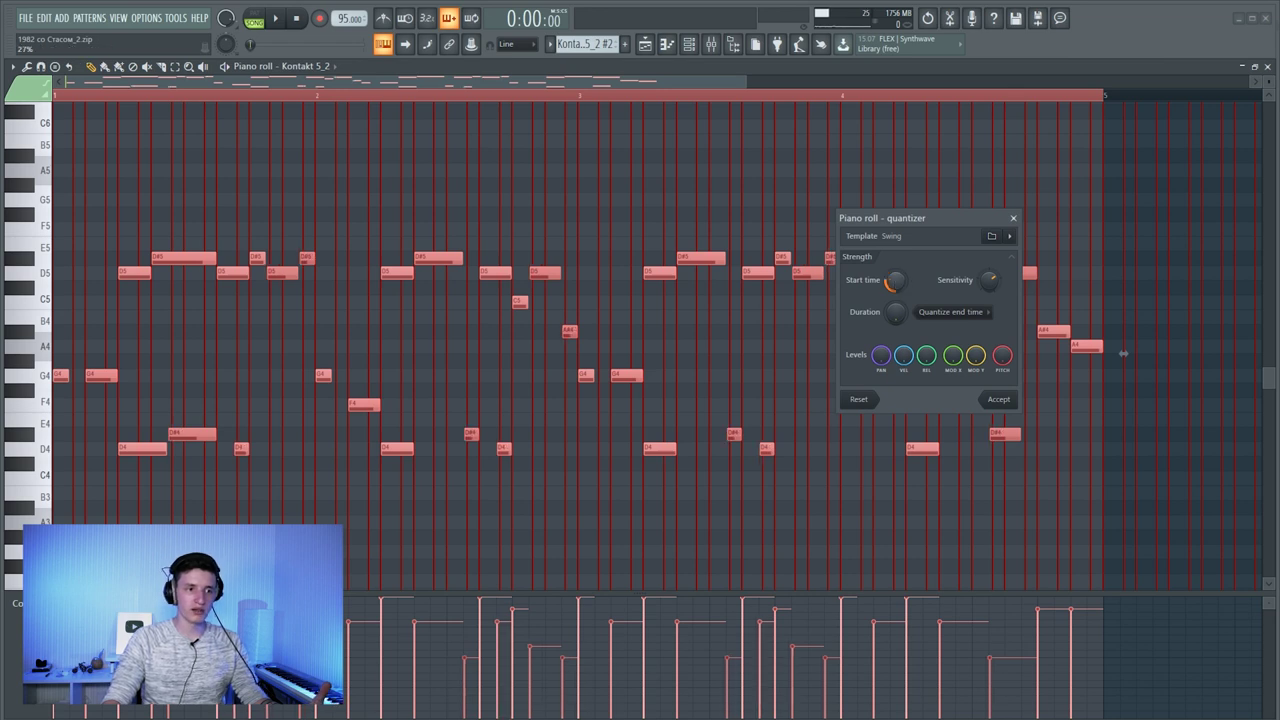
{"action": "left_click", "coordinate": [1013, 218]}
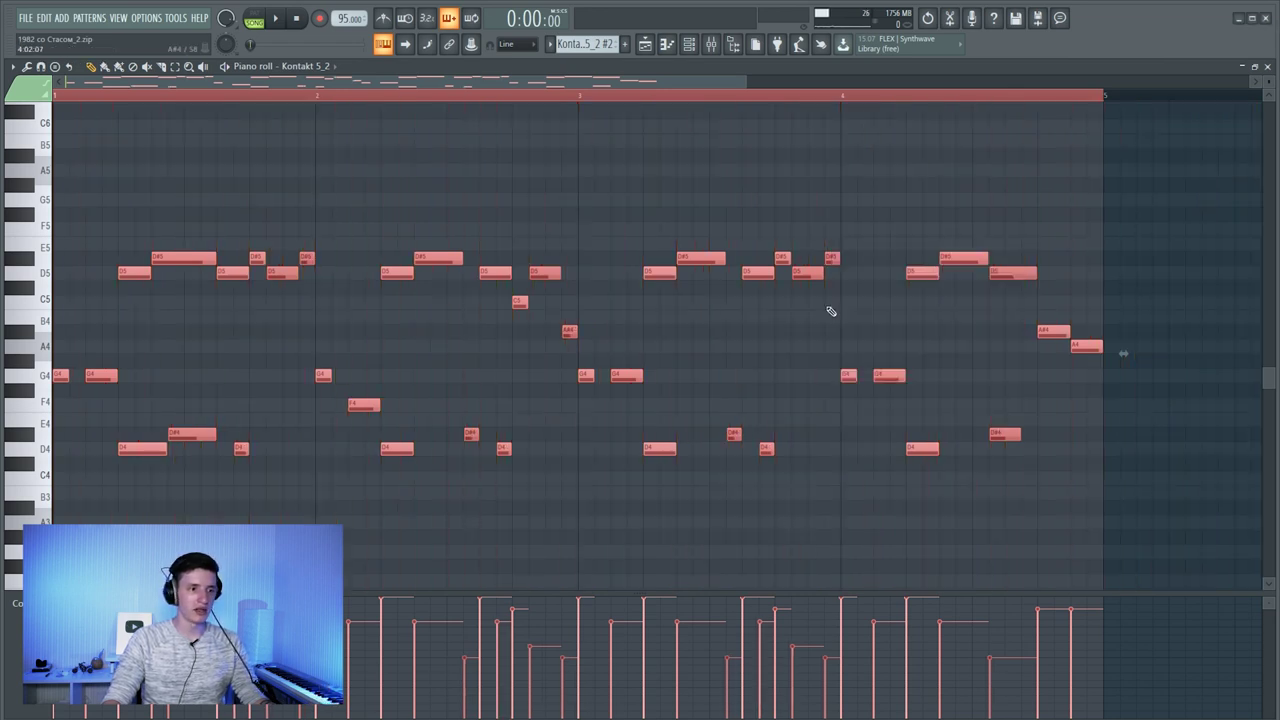
- Play the quantized melody through all four bars, following the notes closely, and stop playback
{"action": "key", "text": "space"}
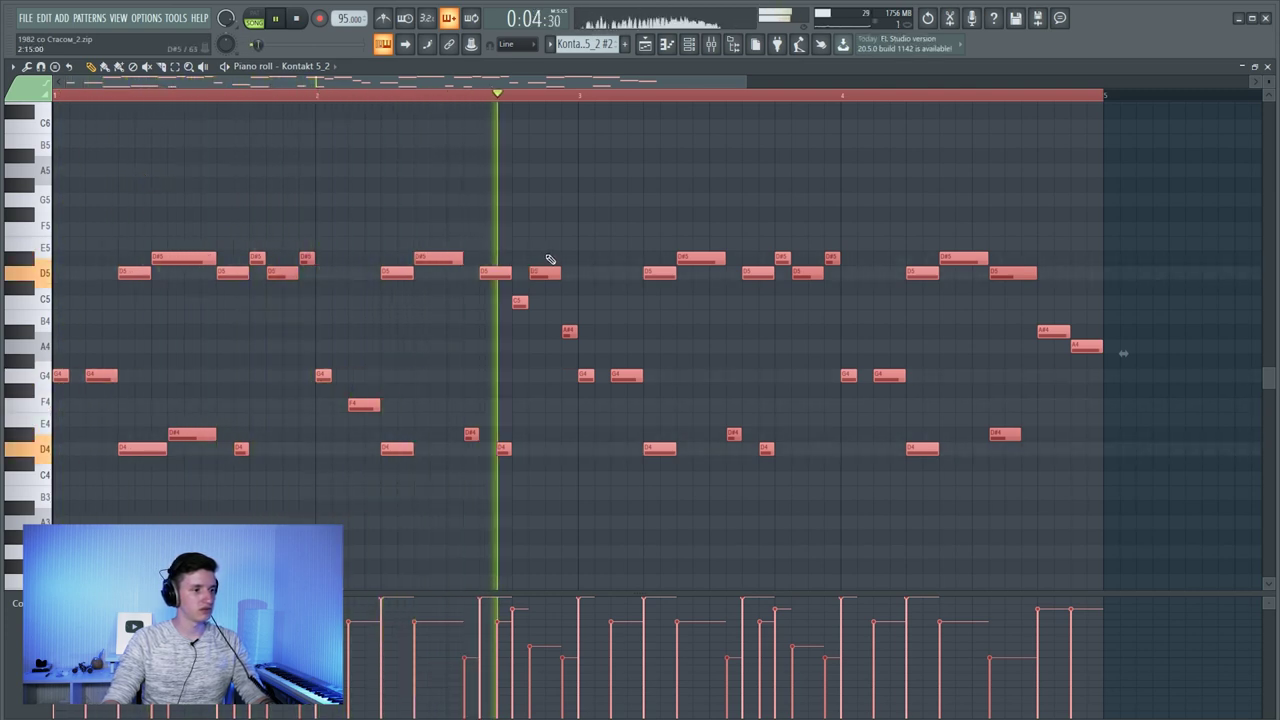
{"action": "scroll", "coordinate": [530, 335], "scroll_direction": "up", "scroll_amount": 2}
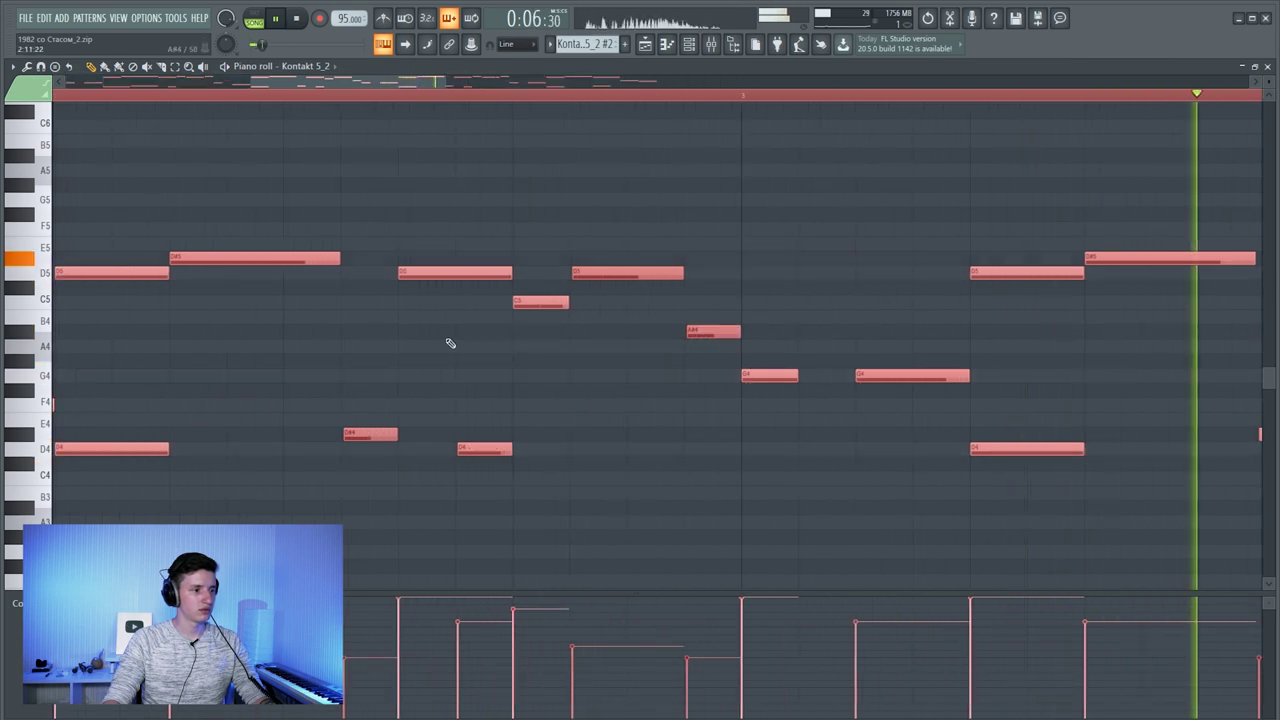
{"action": "scroll", "coordinate": [903, 374], "scroll_direction": "down", "scroll_amount": 8}
{"action": "scroll", "coordinate": [826, 366], "scroll_direction": "up", "scroll_amount": 10}
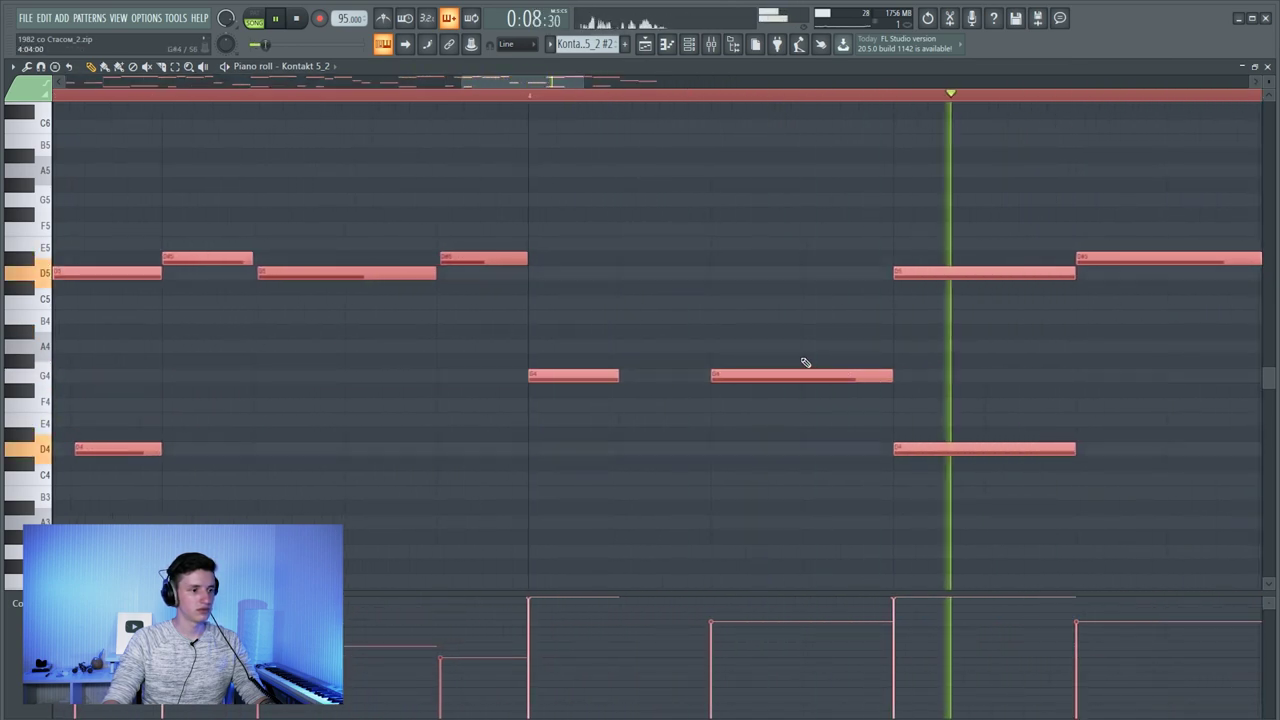
{"action": "scroll", "coordinate": [803, 360], "scroll_direction": "down", "scroll_amount": 1}
{"action": "scroll", "coordinate": [537, 323], "scroll_direction": "down", "scroll_amount": 4}
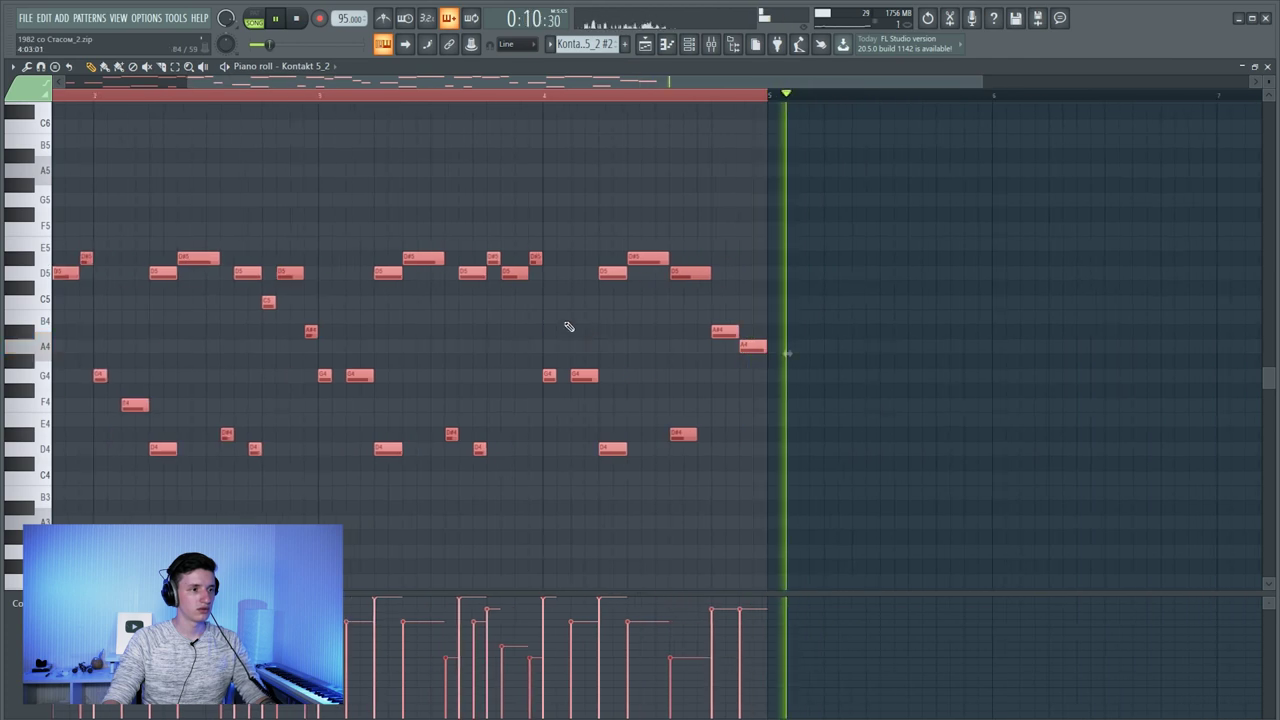
{"action": "key", "text": "space"}
- Examine the start positions and velocities of the swung notes around bars 2 and 3 of the melody
{"action": "scroll", "coordinate": [440, 400], "scroll_direction": "up", "scroll_amount": 6}
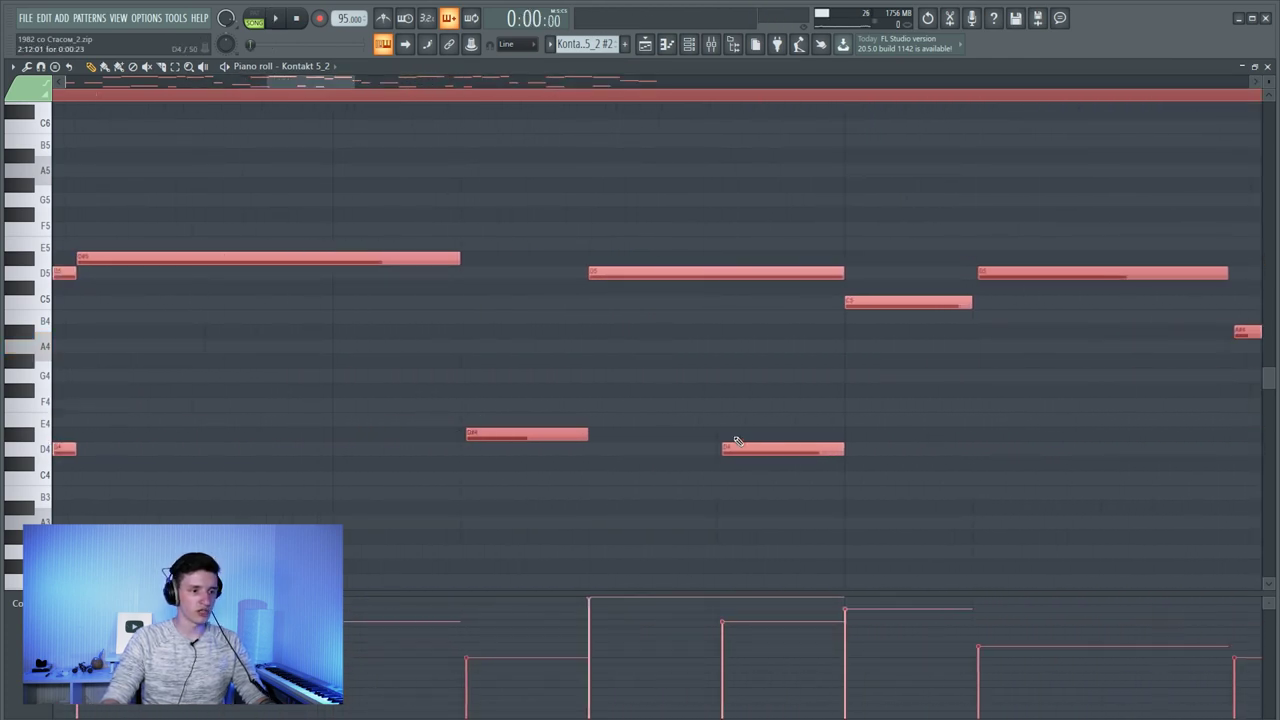
{"action": "scroll", "coordinate": [923, 303], "scroll_direction": "down", "scroll_amount": 4}
{"action": "scroll", "coordinate": [920, 314], "scroll_direction": "up", "scroll_amount": 3}
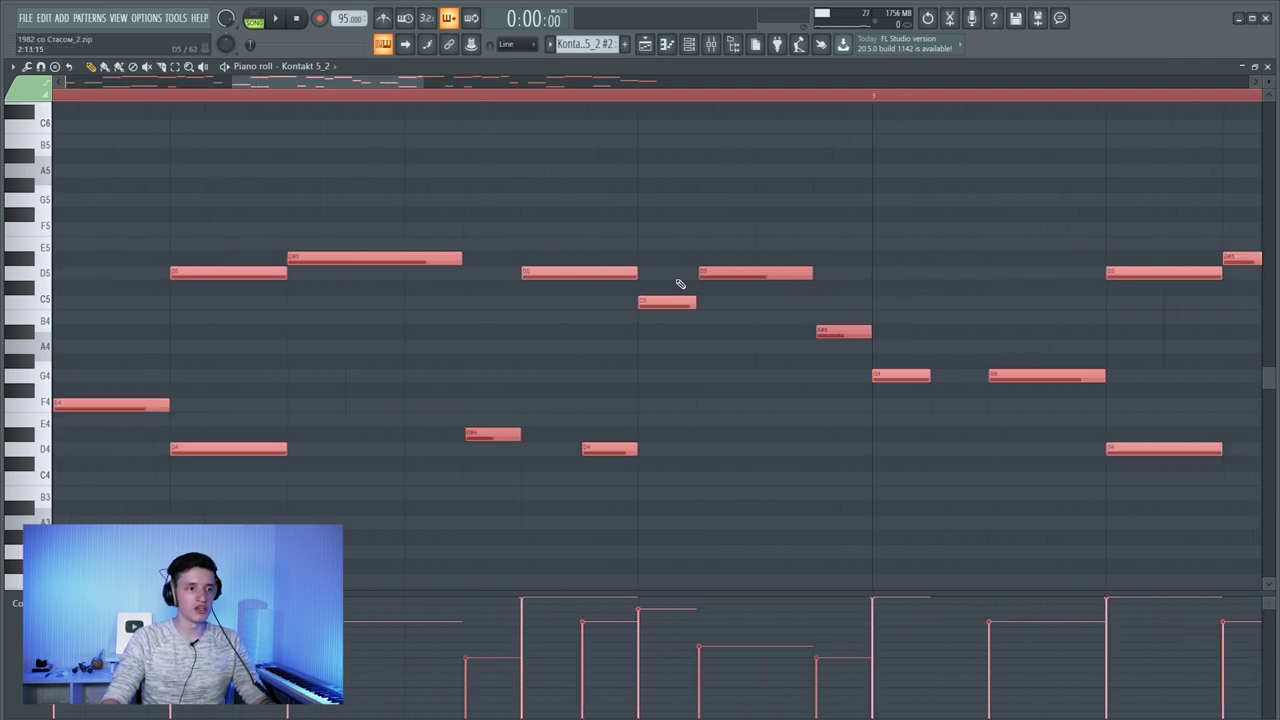
{"action": "scroll", "coordinate": [743, 366], "scroll_direction": "down", "scroll_amount": 4}
{"action": "scroll", "coordinate": [745, 363], "scroll_direction": "up", "scroll_amount": 2}
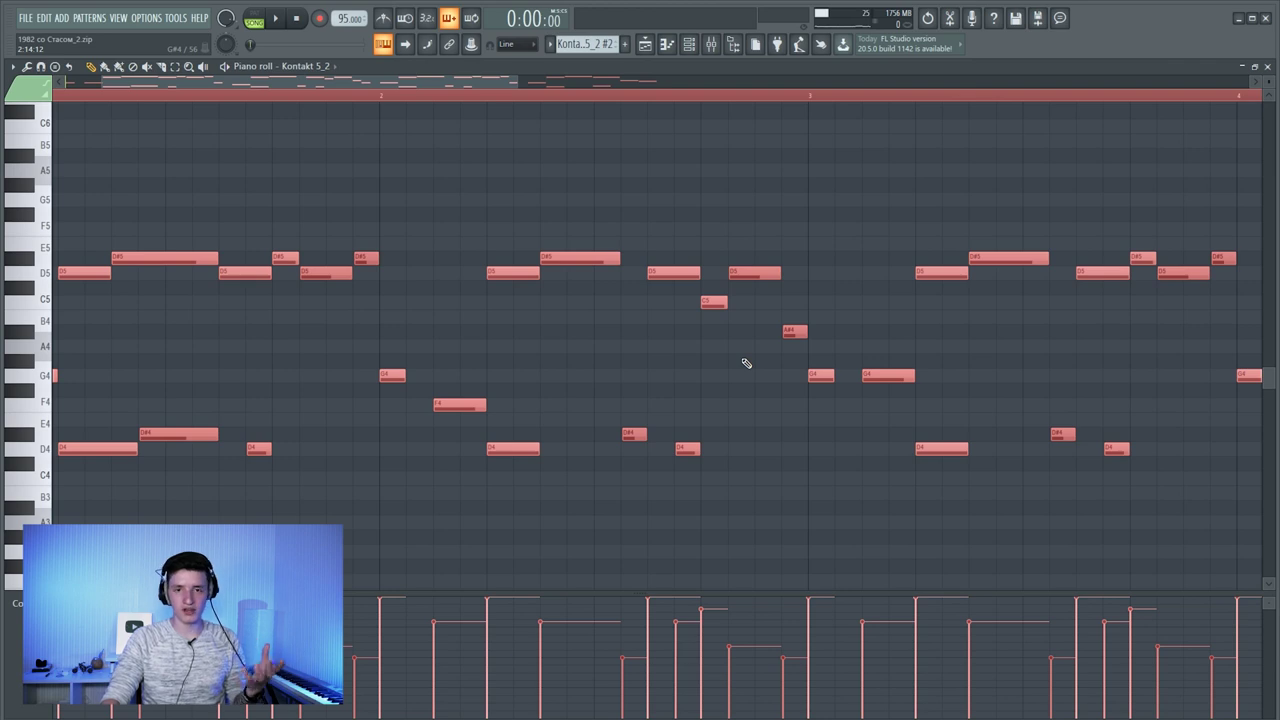
{"action": "scroll", "coordinate": [745, 363], "scroll_direction": "down", "scroll_amount": 2}
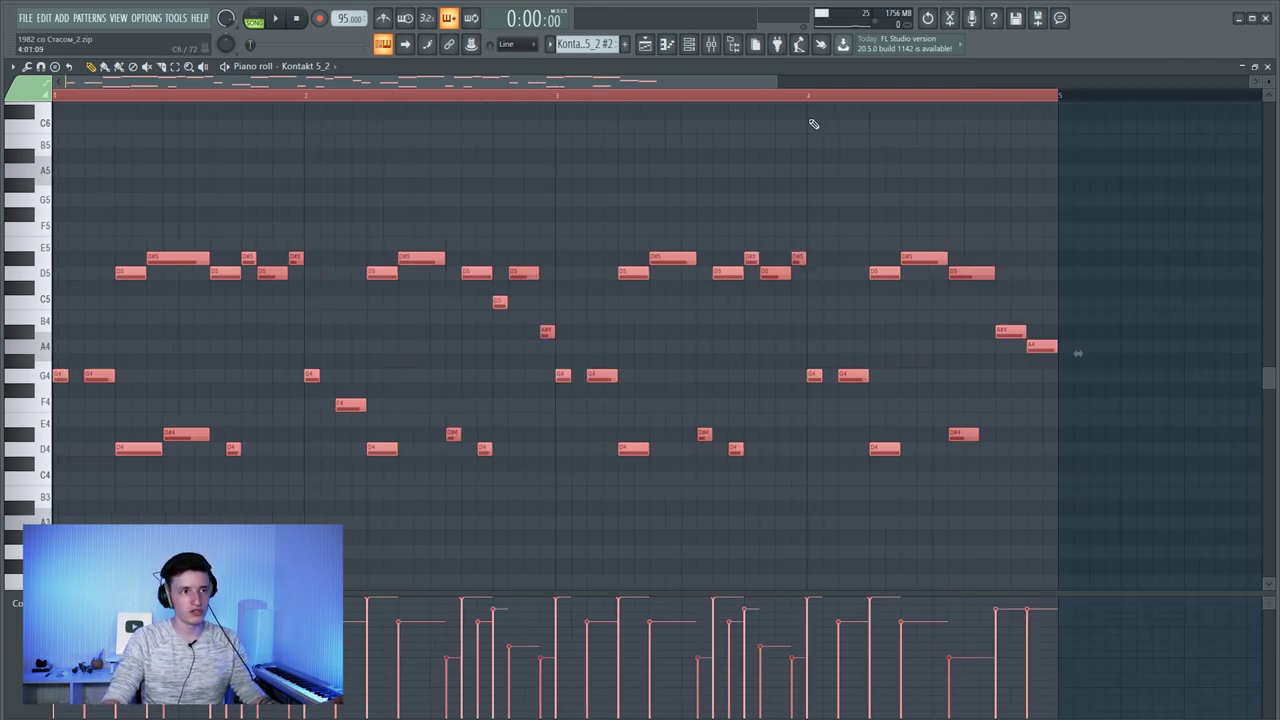
- Examine the start positions and lengths of the BWB WAVE 3 808 notes around bars 2 and 3
{"action": "left_click_drag", "start_coordinate": [777, 81], "coordinate": [788, 70]}
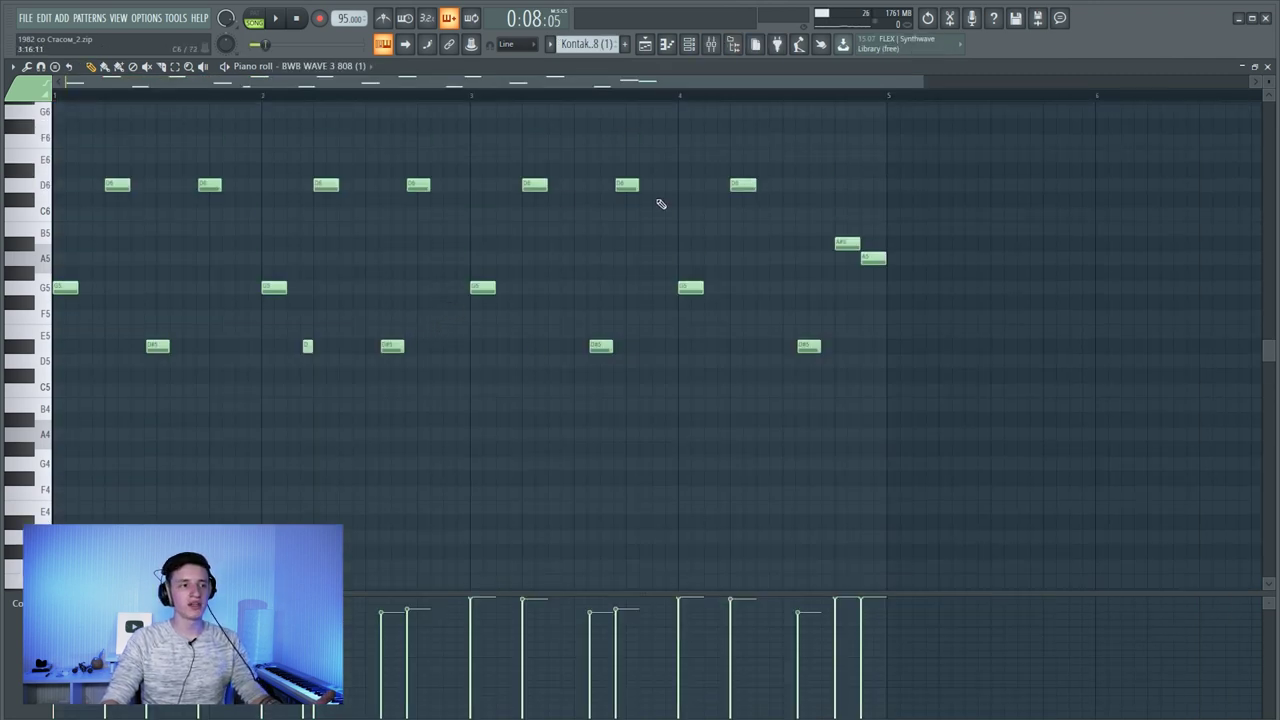
{"action": "scroll", "coordinate": [427, 246], "scroll_direction": "up", "scroll_amount": 3}
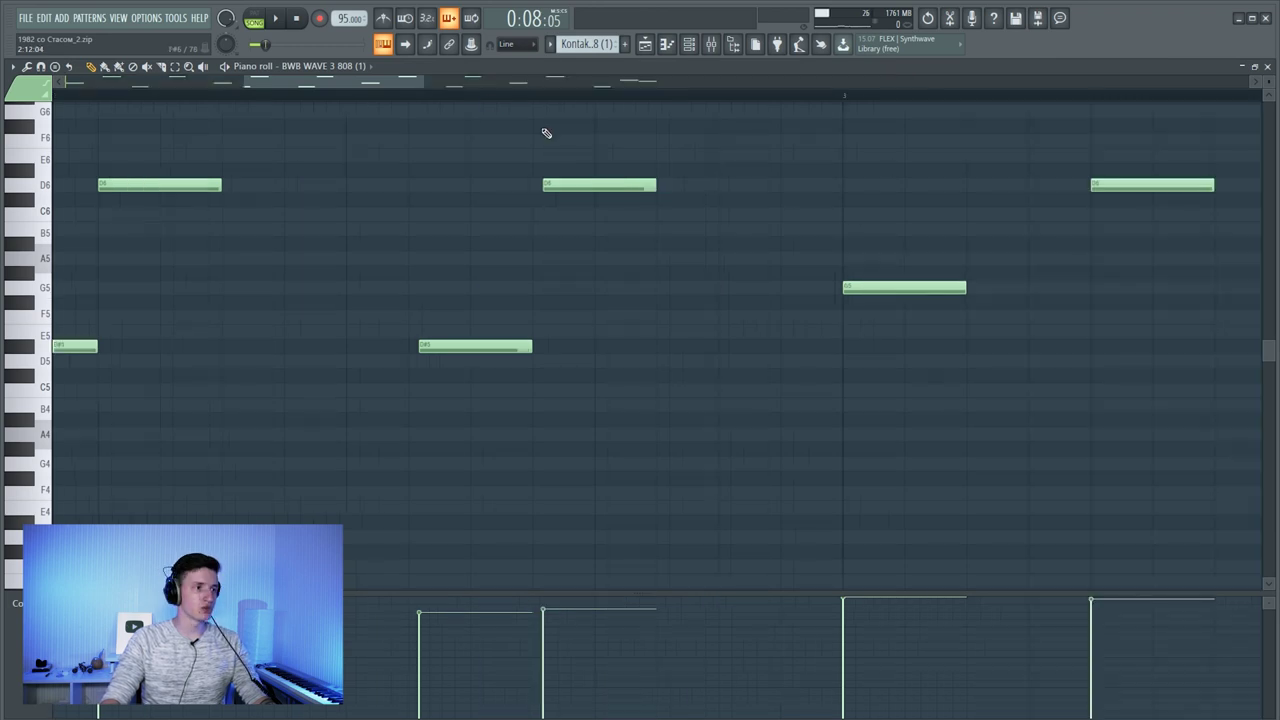
{"action": "left_click_drag", "start_coordinate": [410, 78], "coordinate": [368, 140]}
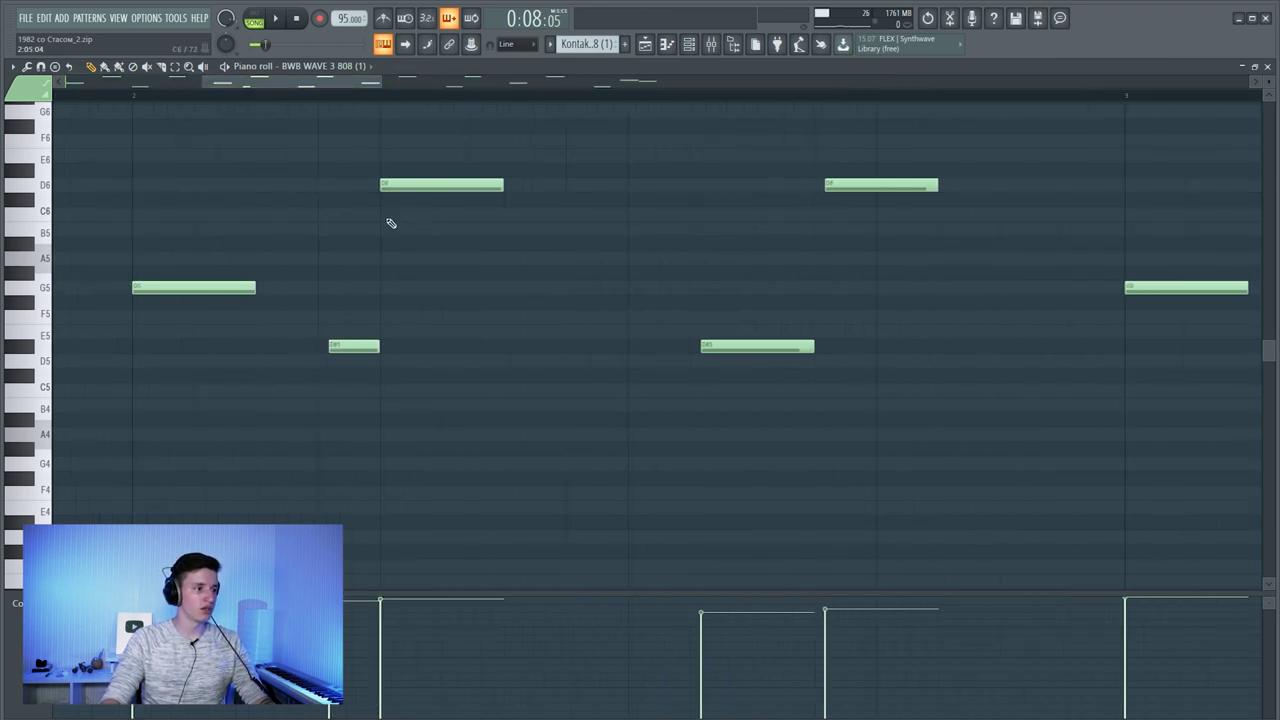
{"action": "left_click_drag", "start_coordinate": [334, 86], "coordinate": [271, 88]}
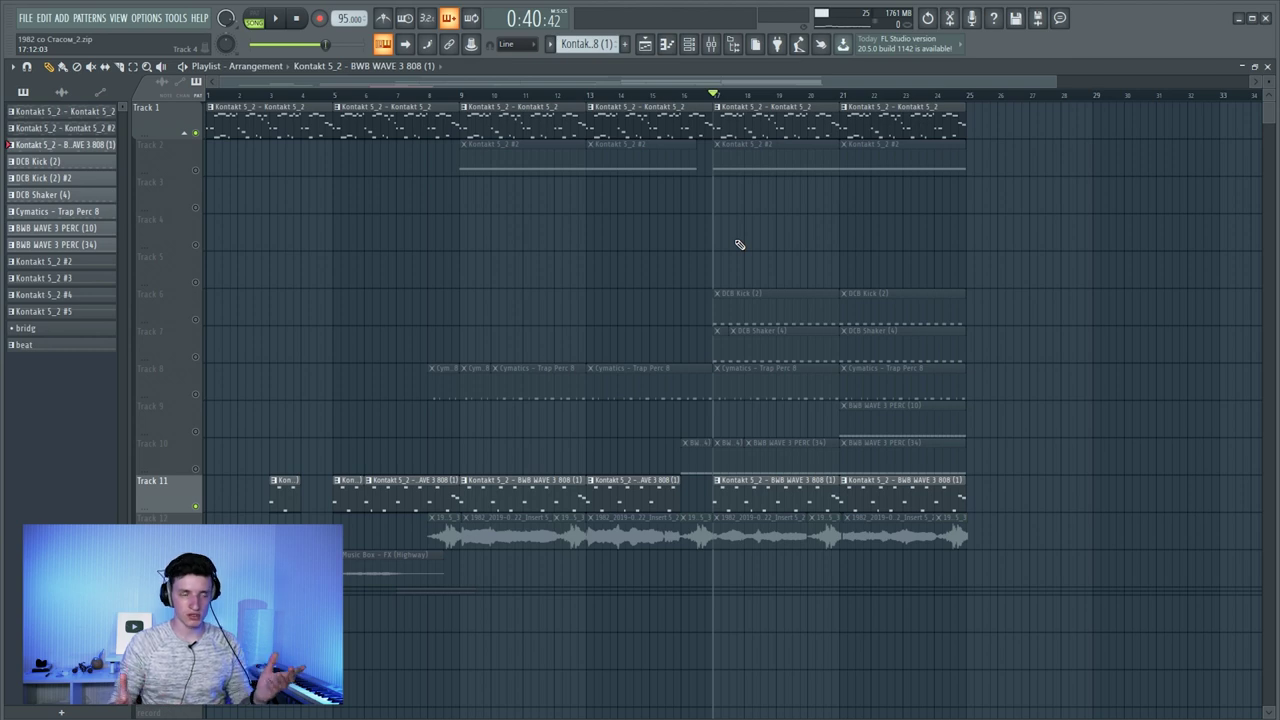
- Enable the DCB Kick on Track 6 alongside the melody and 808 tracks, and play the arrangement from bar 17
{"action": "left_click", "coordinate": [196, 320]}
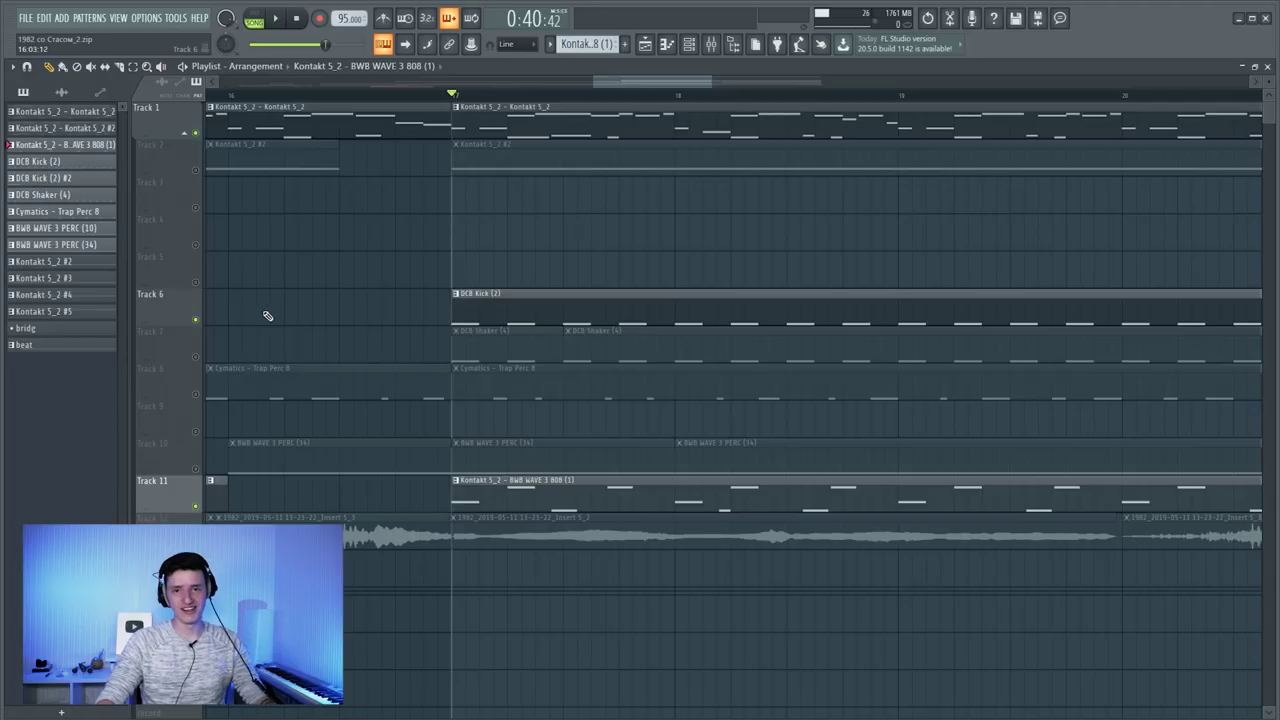
{"action": "scroll", "coordinate": [268, 316], "scroll_direction": "down", "scroll_amount": 3}
{"action": "key", "text": "space"}
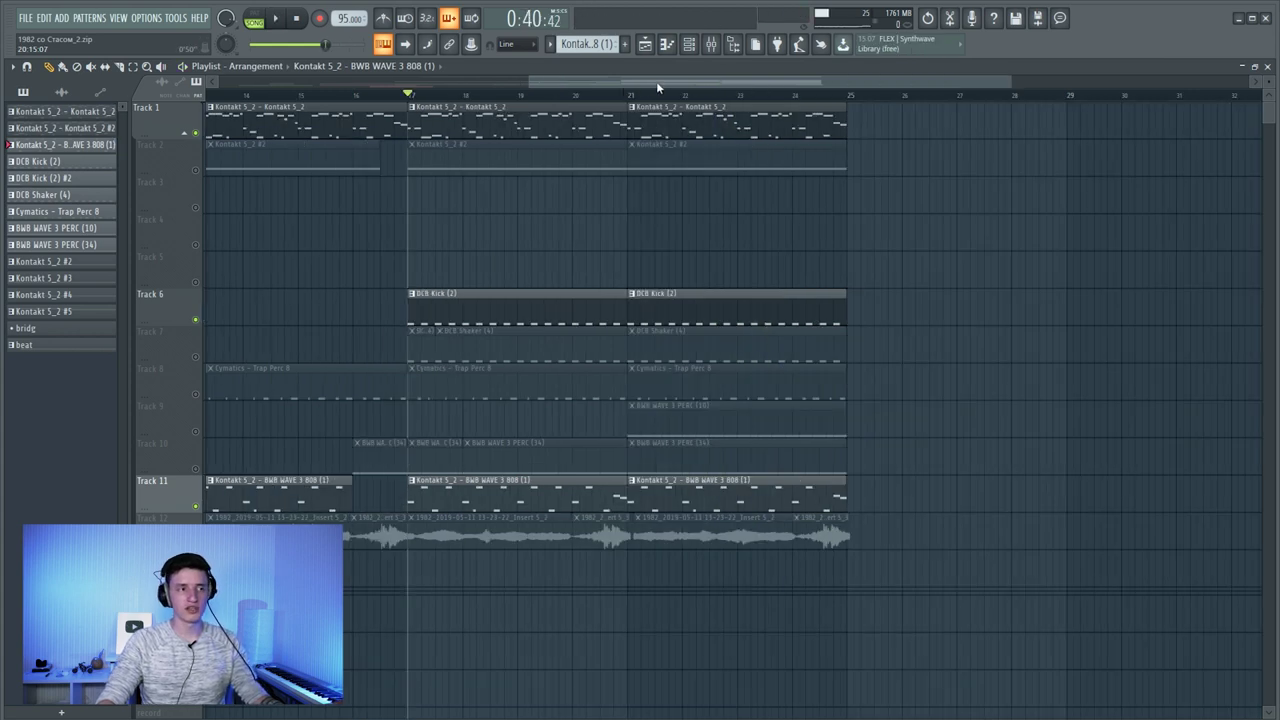
{"action": "left_click_drag", "start_coordinate": [656, 81], "coordinate": [486, 100]}
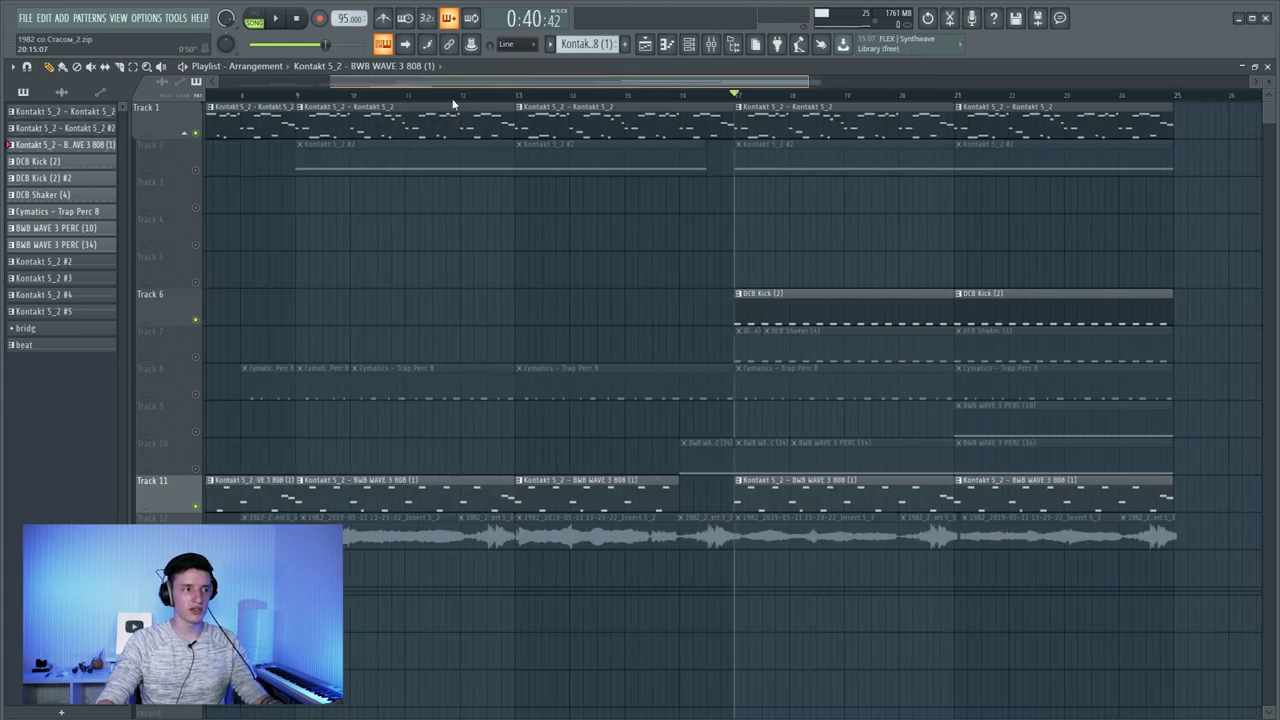
{"action": "scroll", "coordinate": [457, 251], "scroll_direction": "down", "scroll_amount": 2}
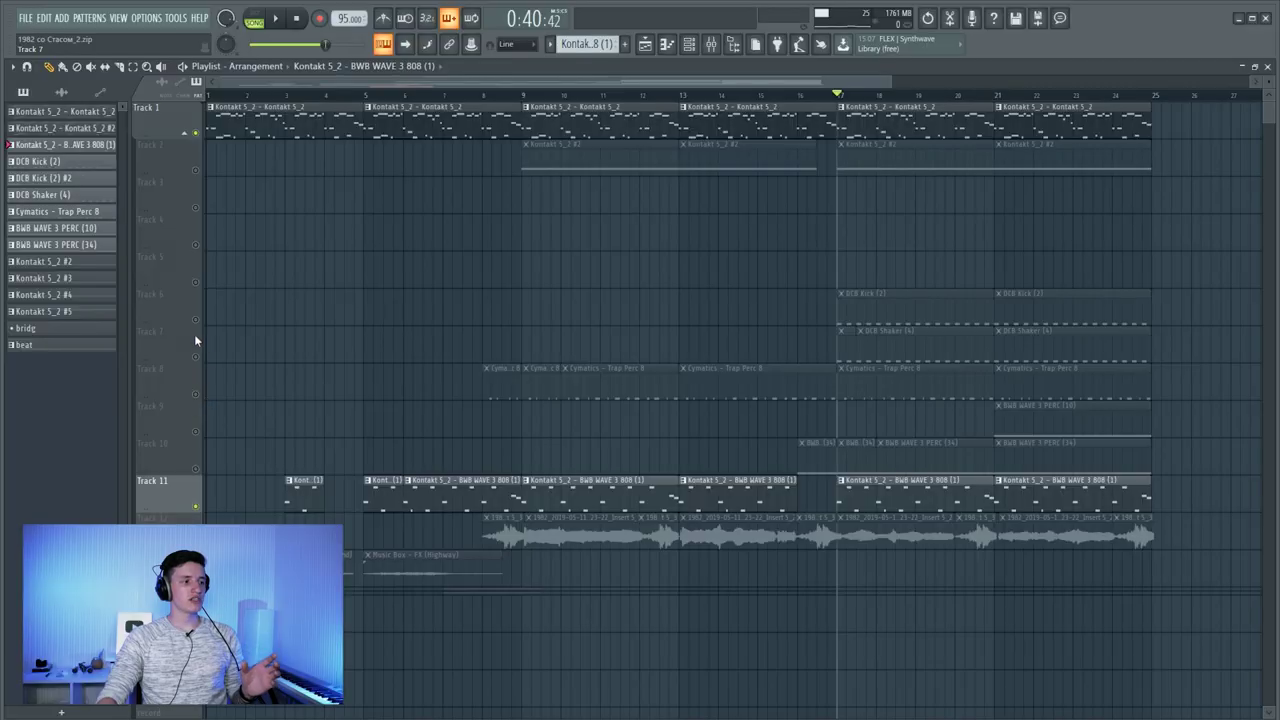
{"action": "left_click", "coordinate": [195, 320]}
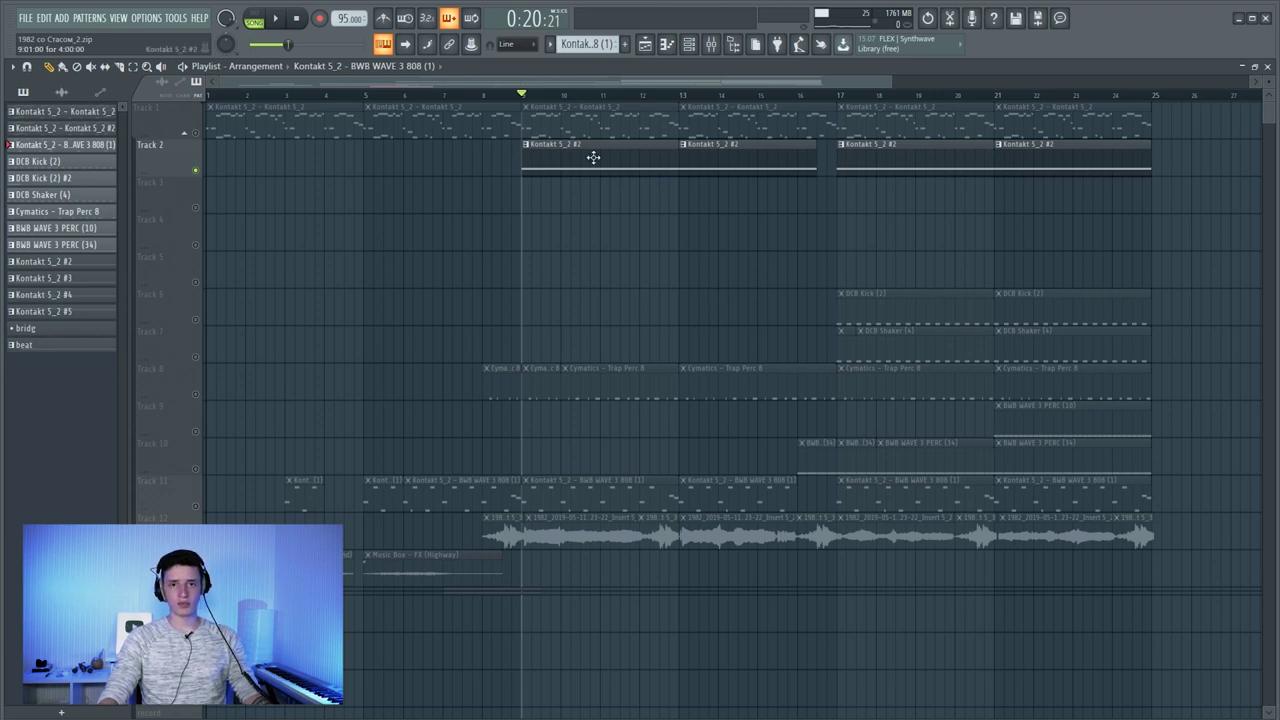
- Play the soloed Kontakt 5_2 #2 drone on Track 2 with the Hurdy-Gurdy's Tune set to 0.00
{"action": "key", "text": "space"}
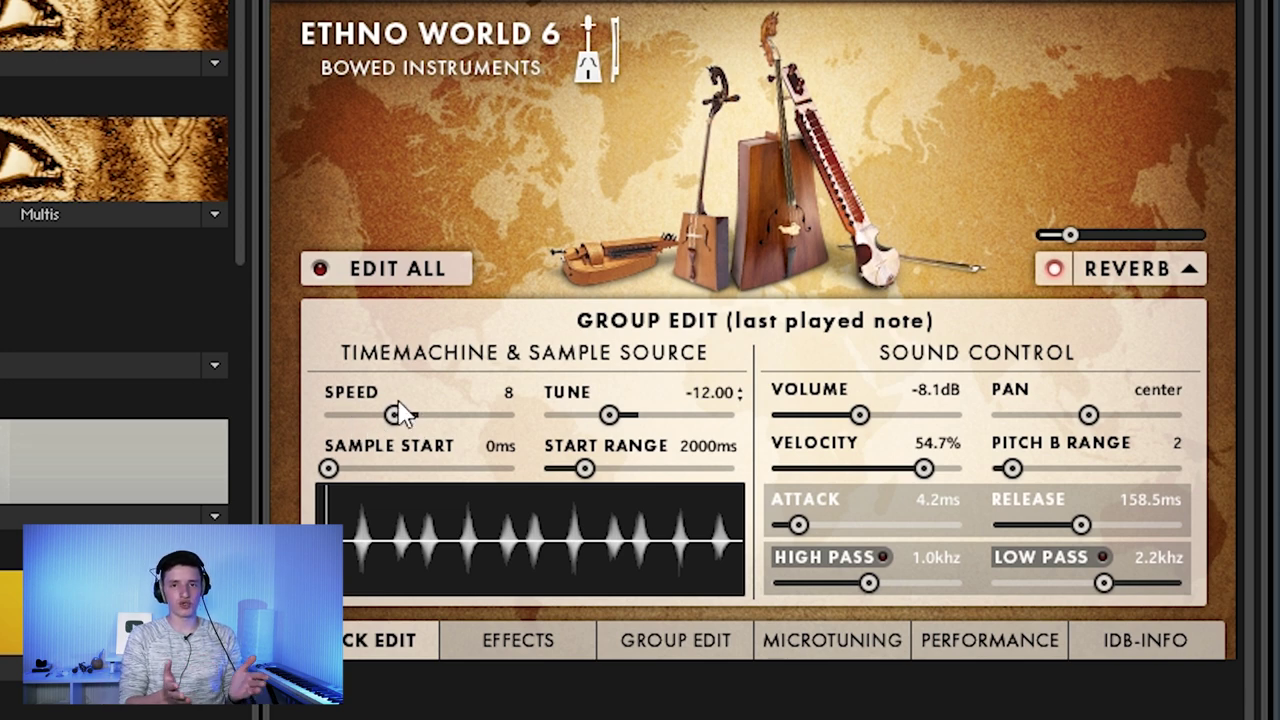
{"action": "left_click_drag", "start_coordinate": [609, 414], "coordinate": [642, 417]}
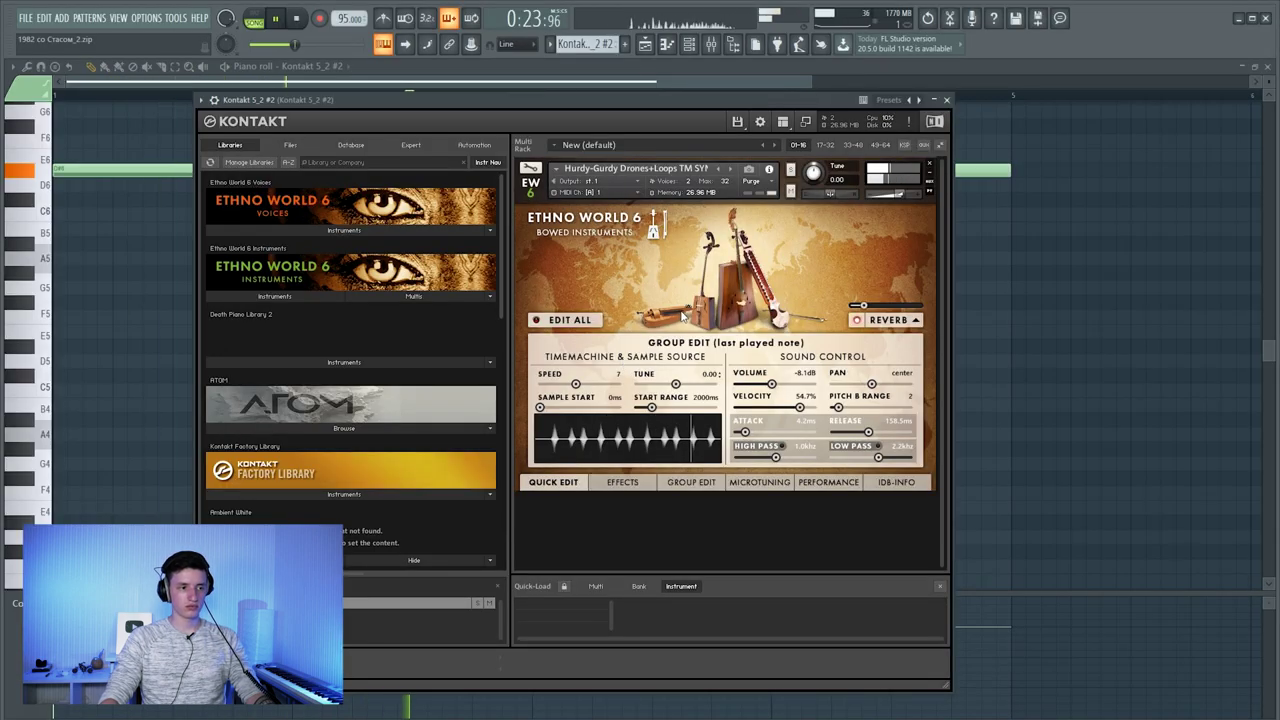
{"action": "key", "text": "space"}
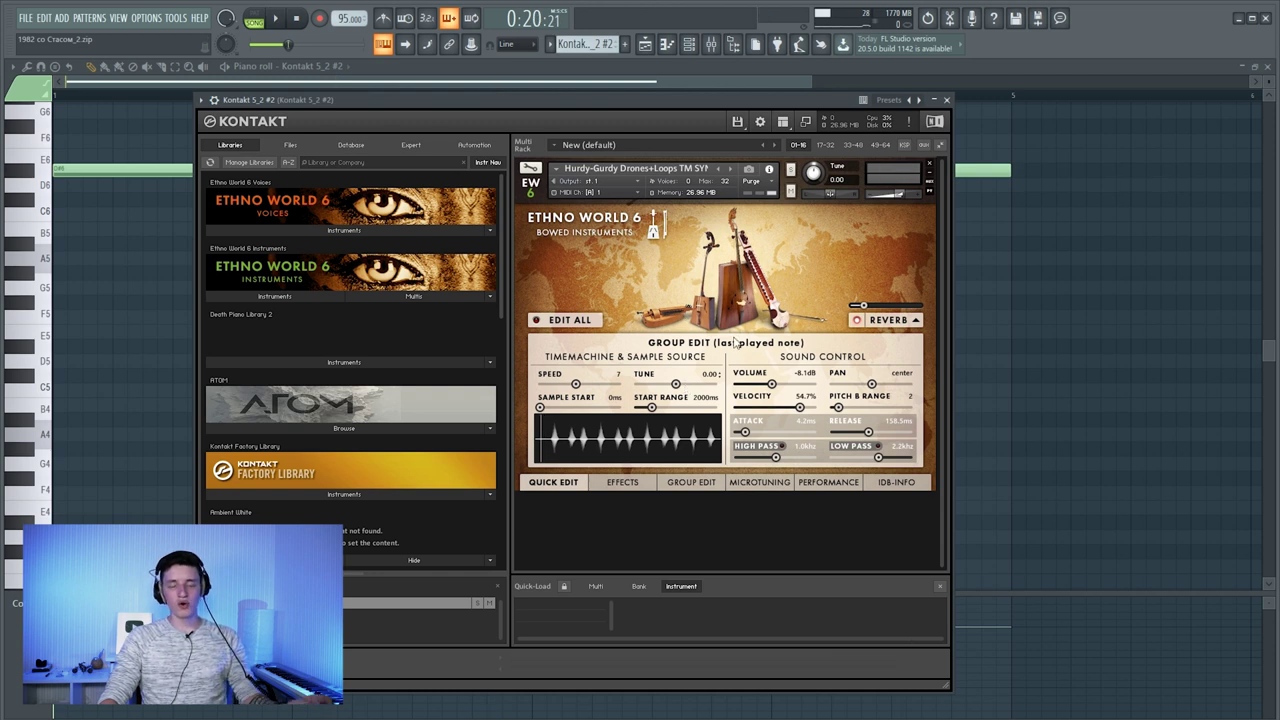
- Set the Hurdy-Gurdy's Tune to -12.00 and play the drone at that pitch
{"action": "left_click_drag", "start_coordinate": [676, 385], "coordinate": [663, 393]}
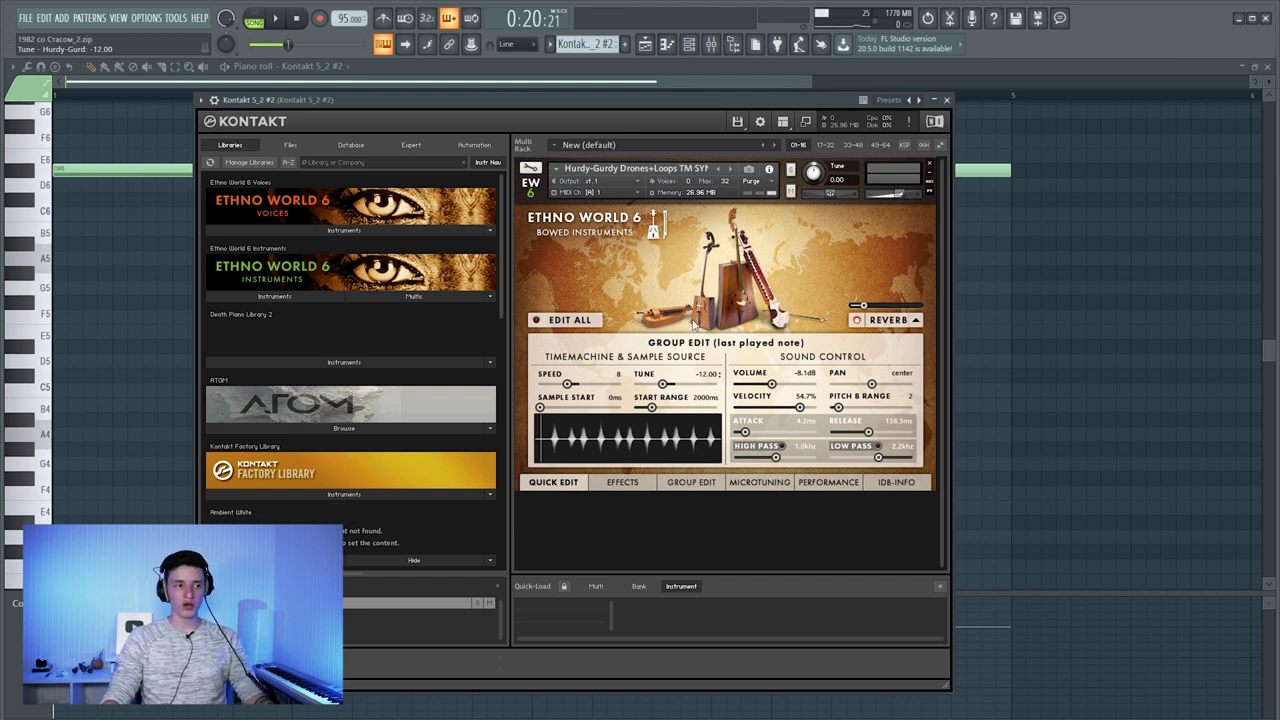
{"action": "key", "text": "space"}
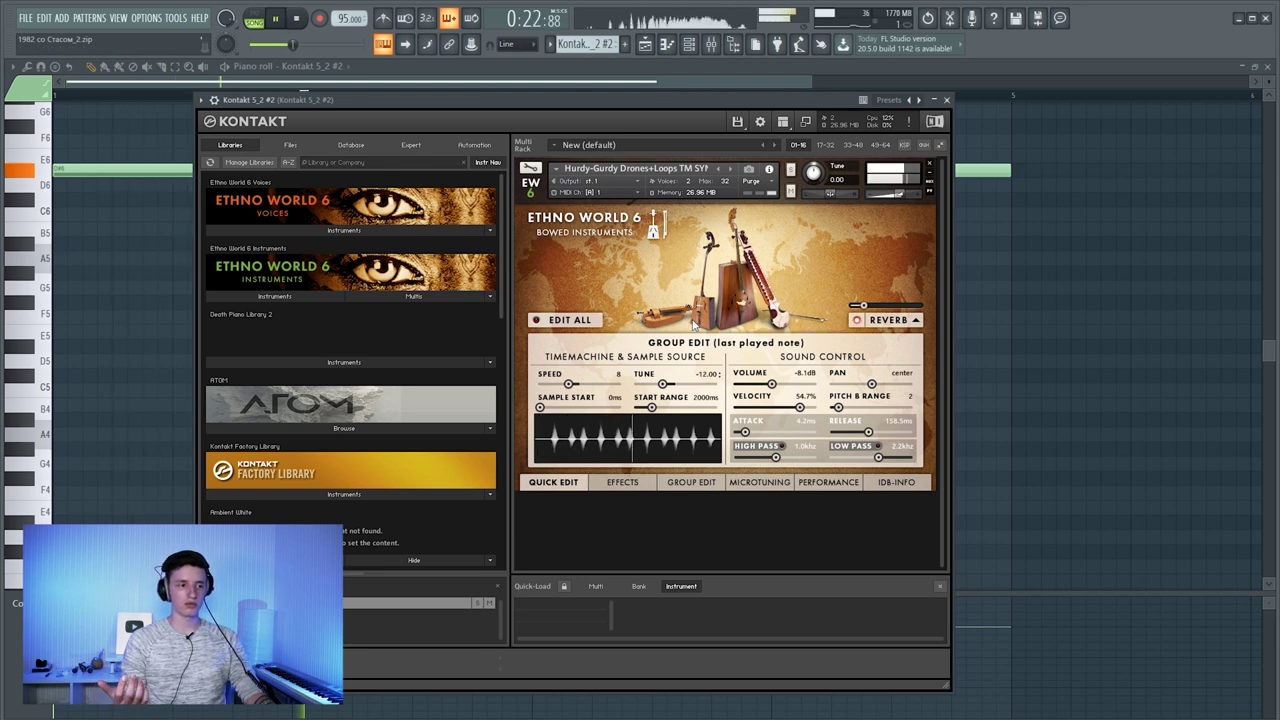
{"action": "key", "text": "space"}
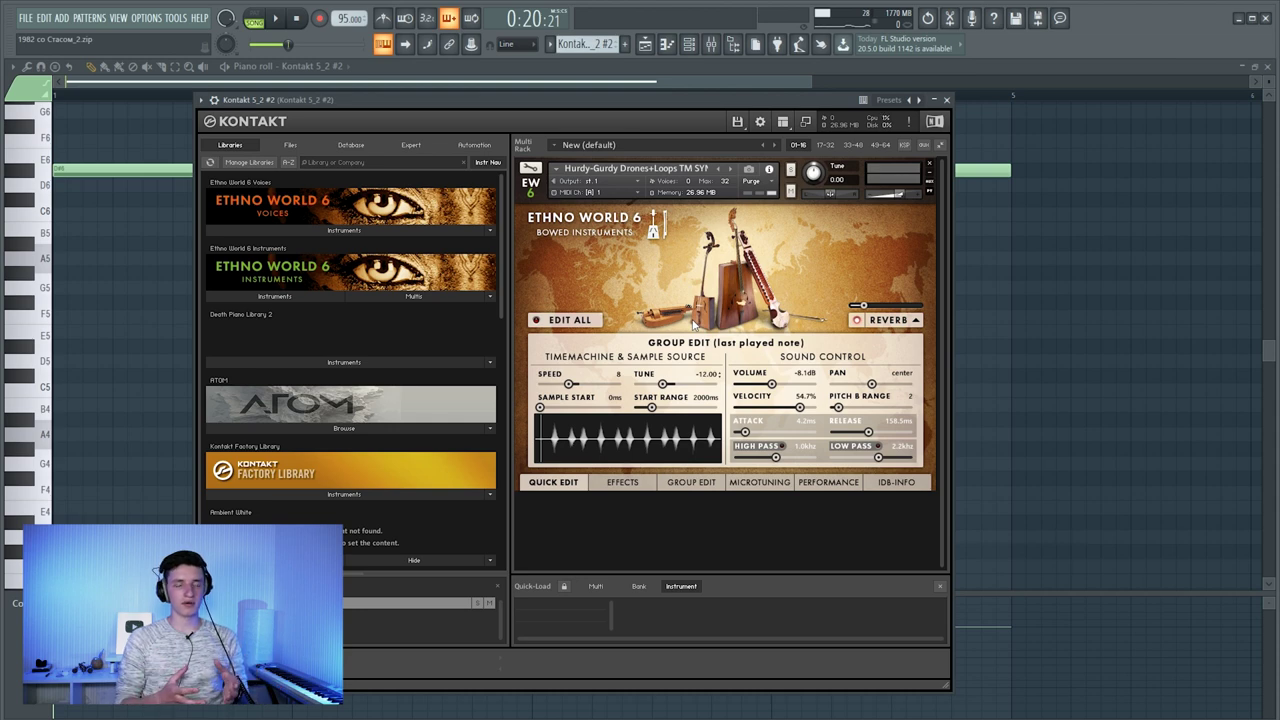
- Return to the playlist, enable the melody, drone, kick and 808 tracks together, and play them from bar 9
{"action": "key", "text": "F5"}
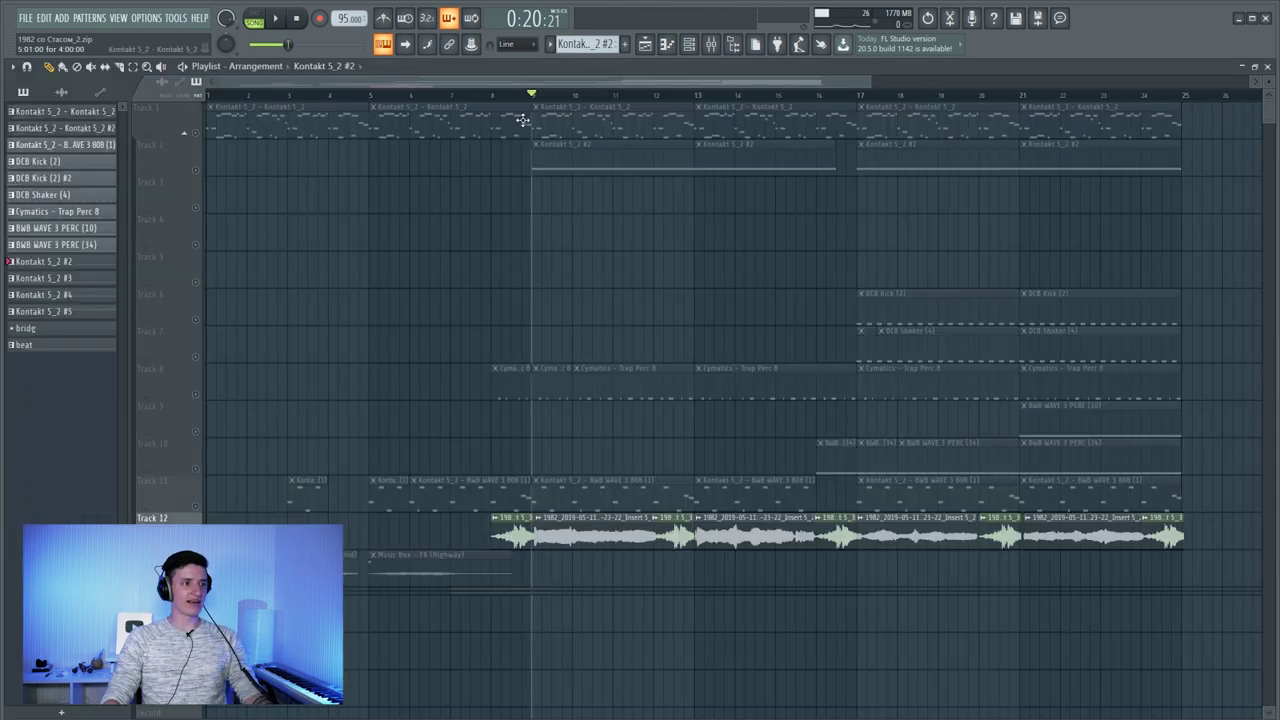
{"action": "left_click", "coordinate": [195, 394]}
{"action": "left_click", "coordinate": [195, 394]}
{"action": "key", "text": "space"}
{"action": "left_click", "coordinate": [195, 319]}
{"action": "left_click", "coordinate": [195, 506]}
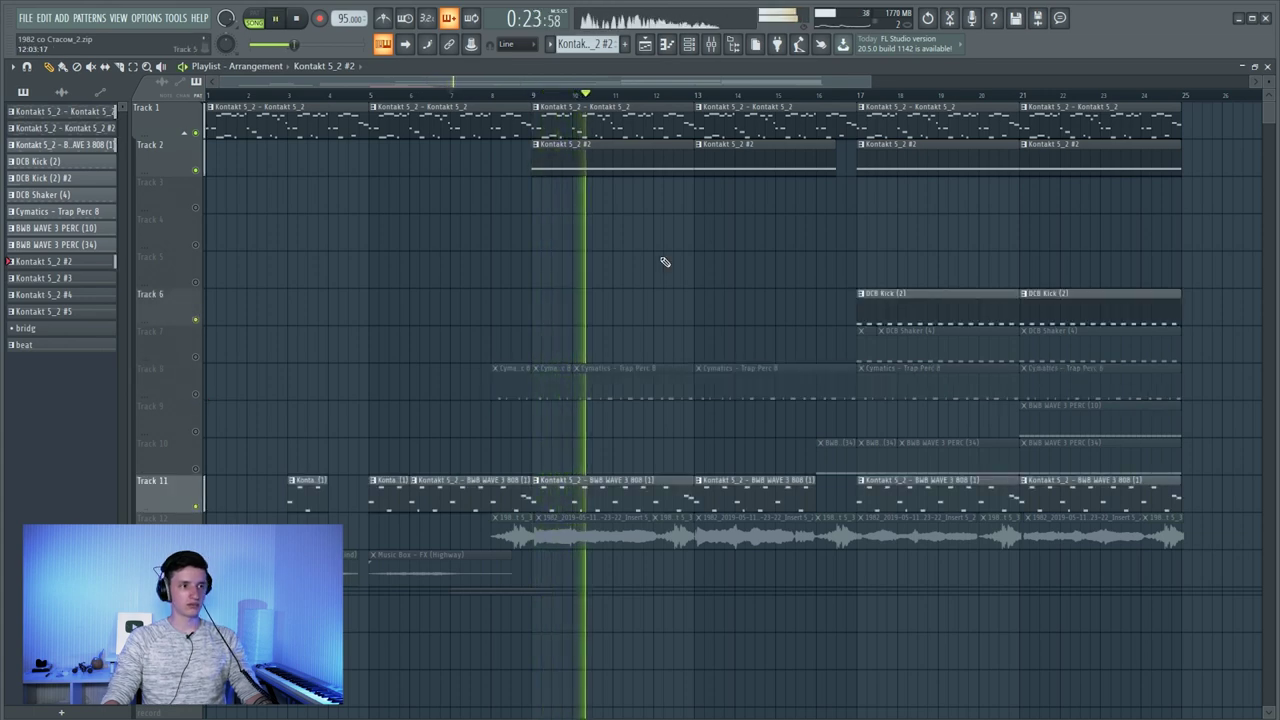
{"action": "key", "text": "space"}
{"action": "scroll", "coordinate": [537, 220], "scroll_direction": "down", "scroll_amount": 1}
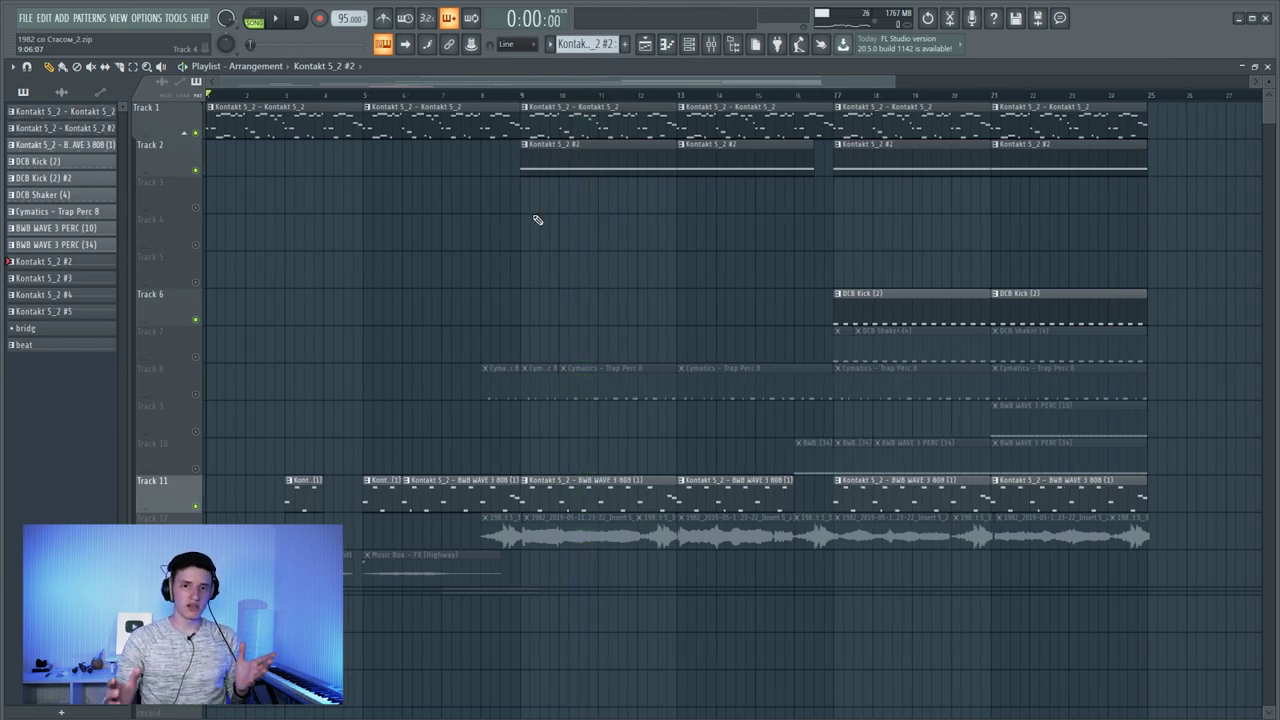
- Solo the recorded audio on Track 12, play it from bar 8 and stop playback
{"action": "left_click", "coordinate": [441, 94]}
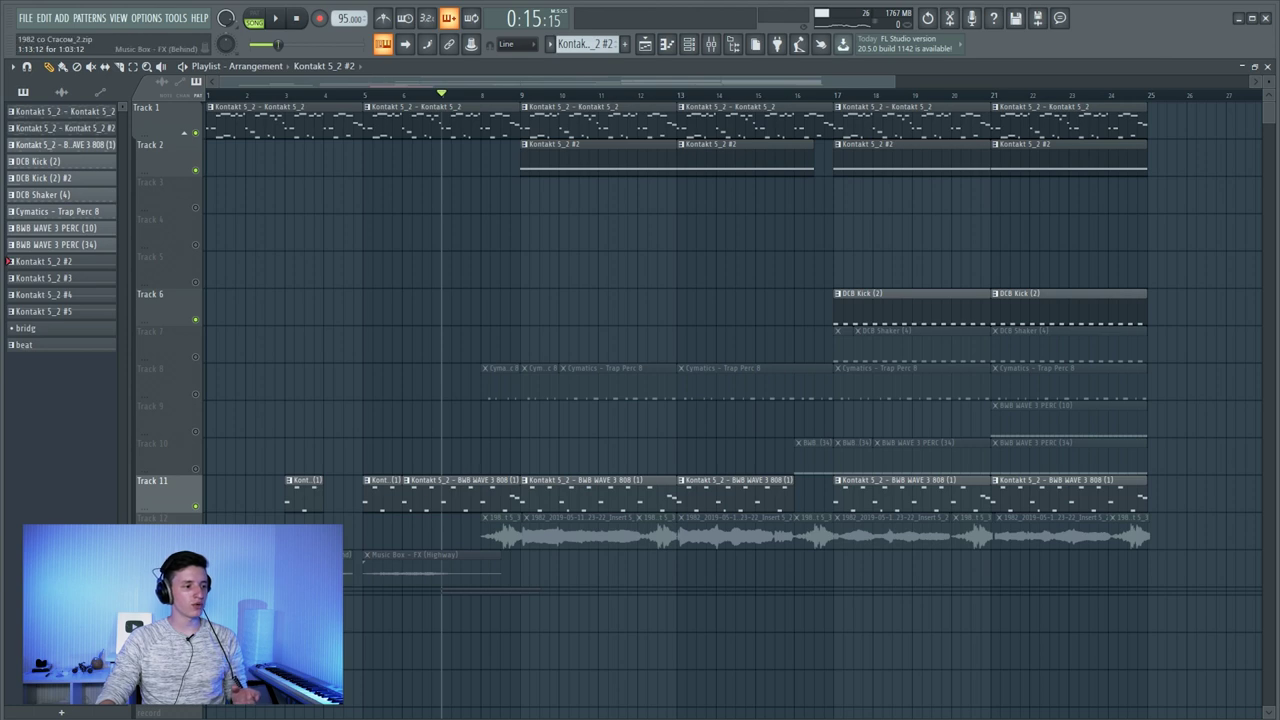
{"action": "right_click", "coordinate": [196, 543]}
{"action": "left_click", "coordinate": [481, 95]}
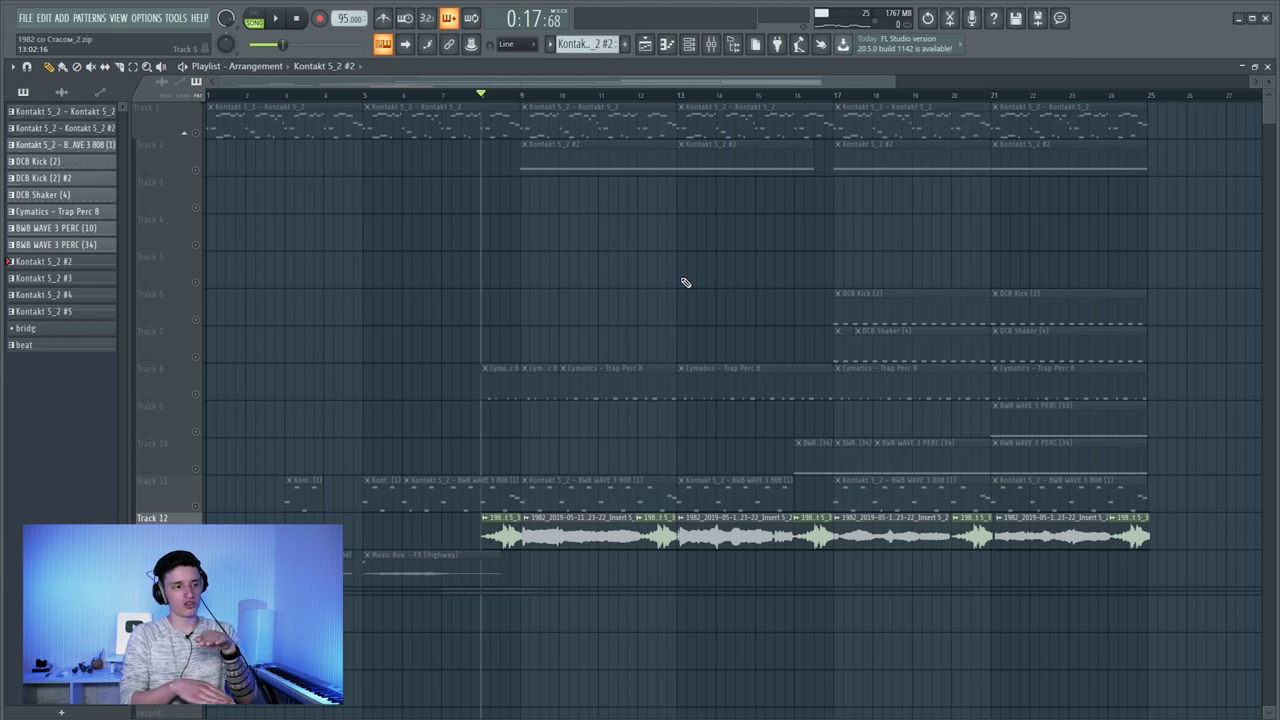
{"action": "key", "text": "space"}
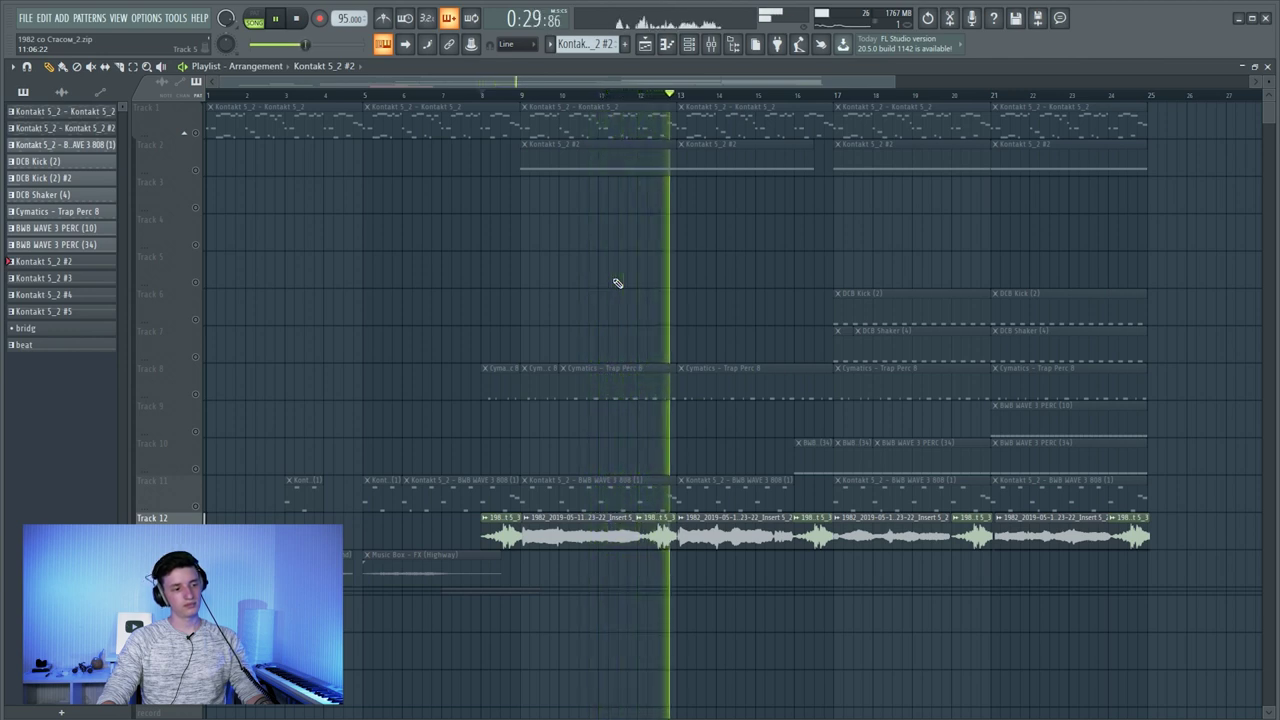
{"action": "key", "text": "space"}
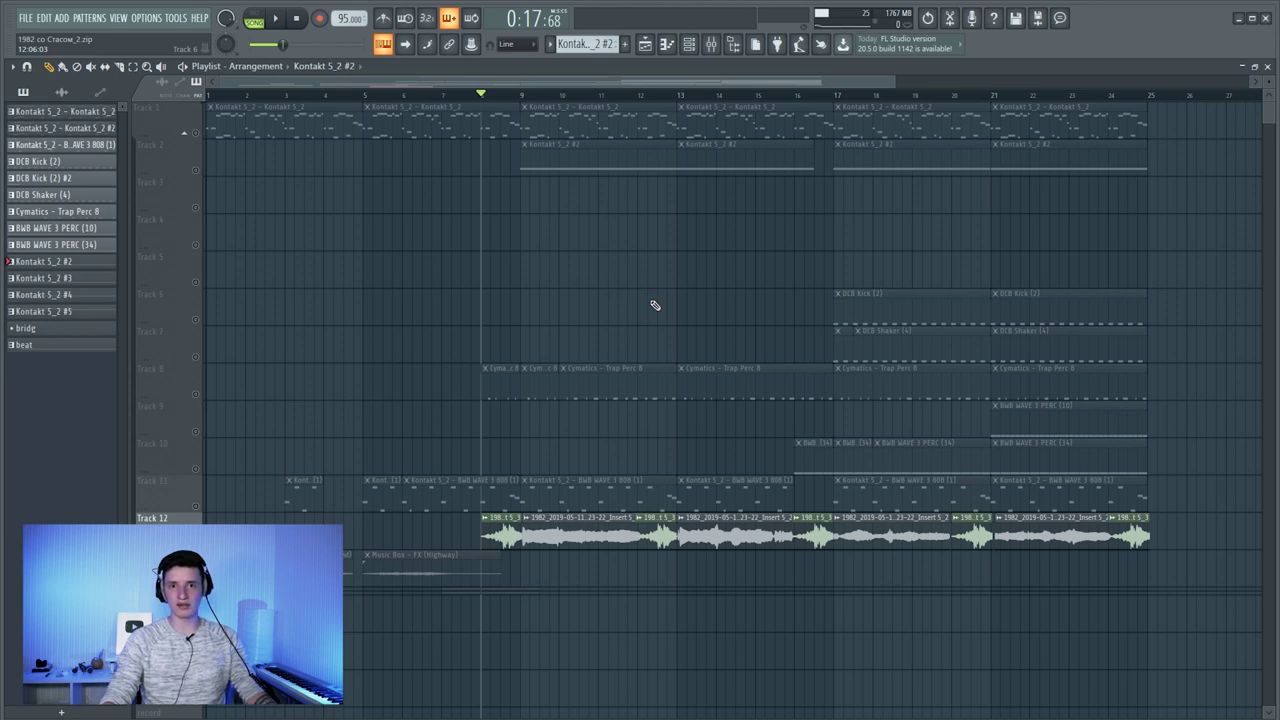
- Inspect the recorded clip's channel settings and its edlibs mixer track, close the mixer and play the soloed recording
{"action": "double_click", "coordinate": [541, 527]}
{"action": "left_click", "coordinate": [492, 335]}
{"action": "left_click", "coordinate": [551, 597]}
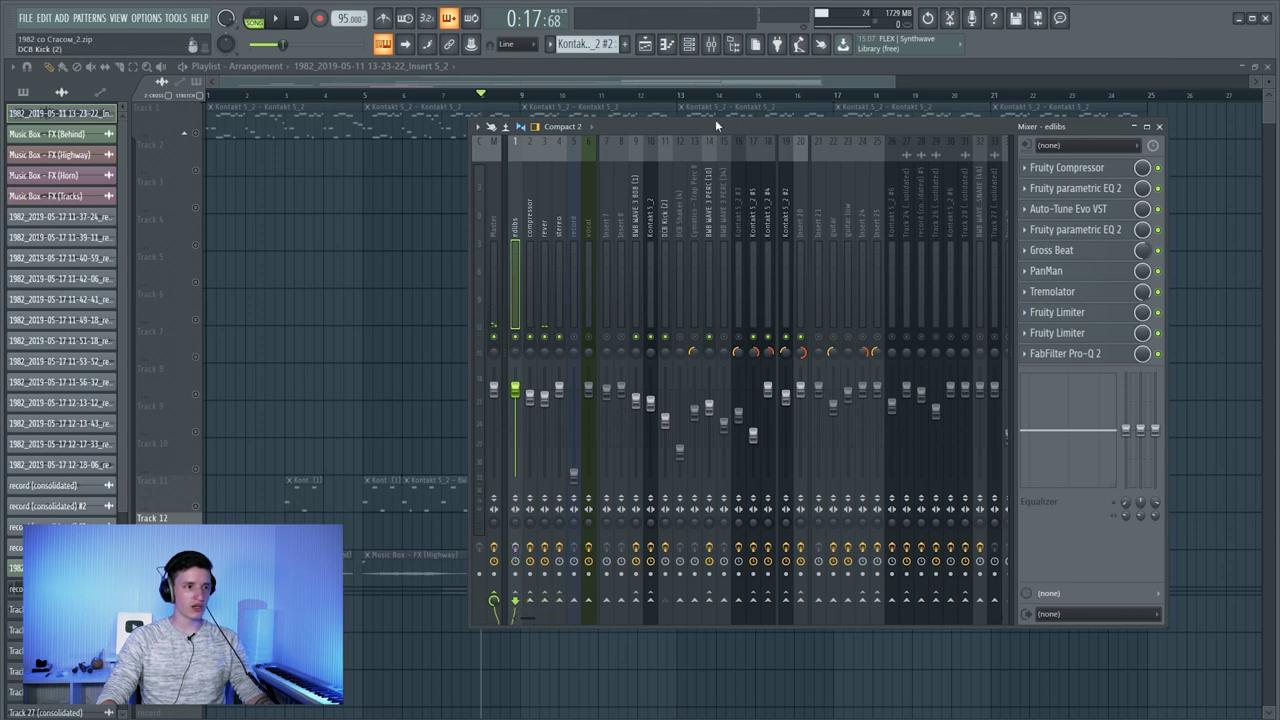
{"action": "left_click", "coordinate": [1159, 126]}
{"action": "key", "text": "space"}
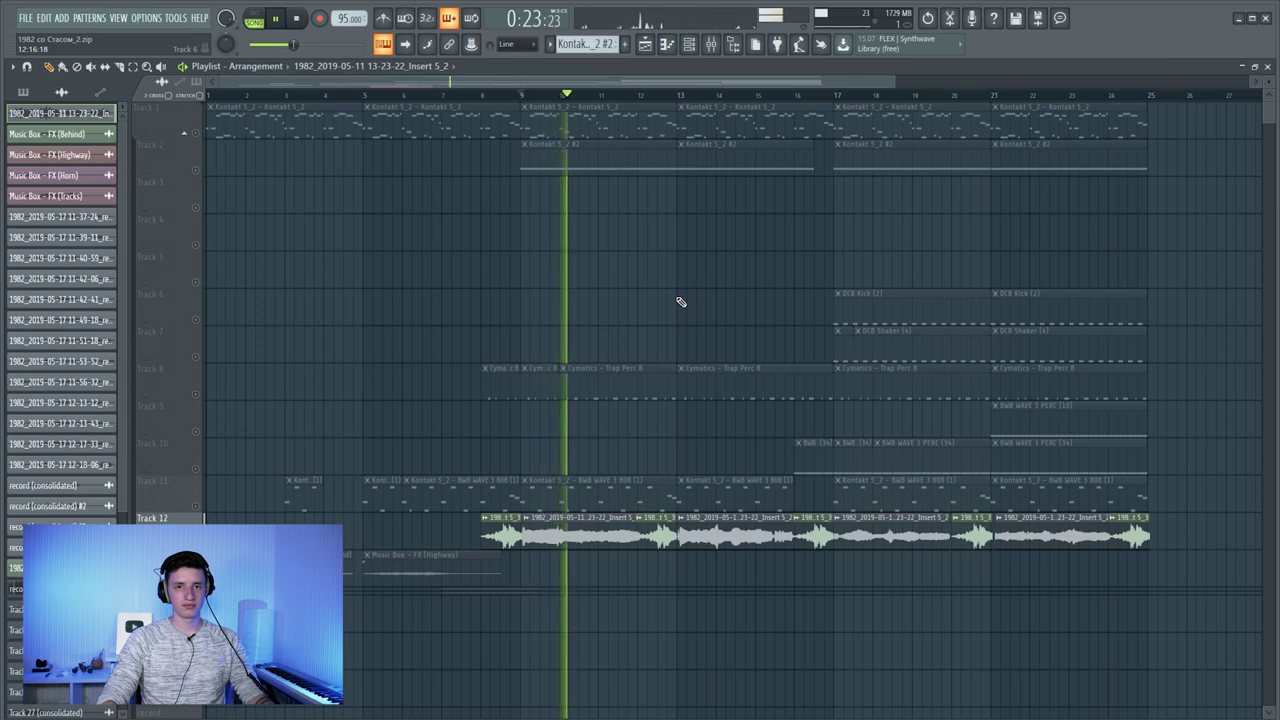
{"action": "key", "text": "space"}
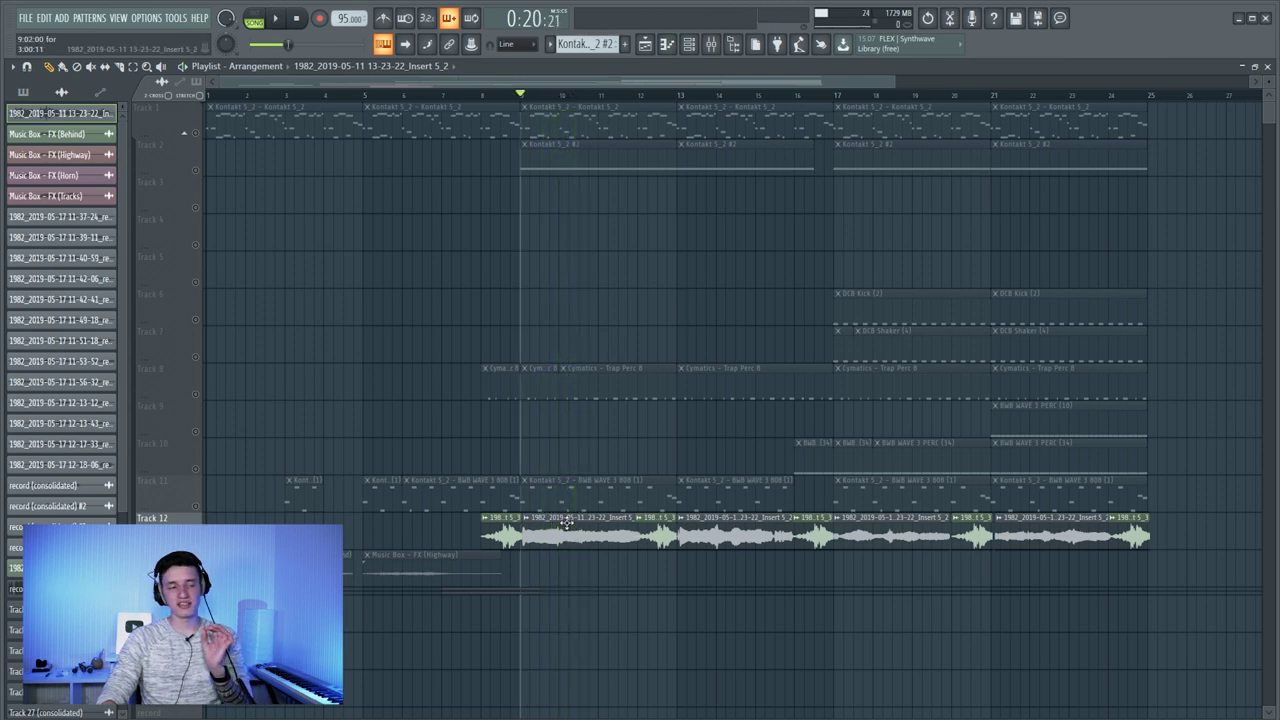
- Check the Track 12 clip's mixer routing in its channel settings, close them and play the recording from bar 9
{"action": "double_click", "coordinate": [566, 524]}
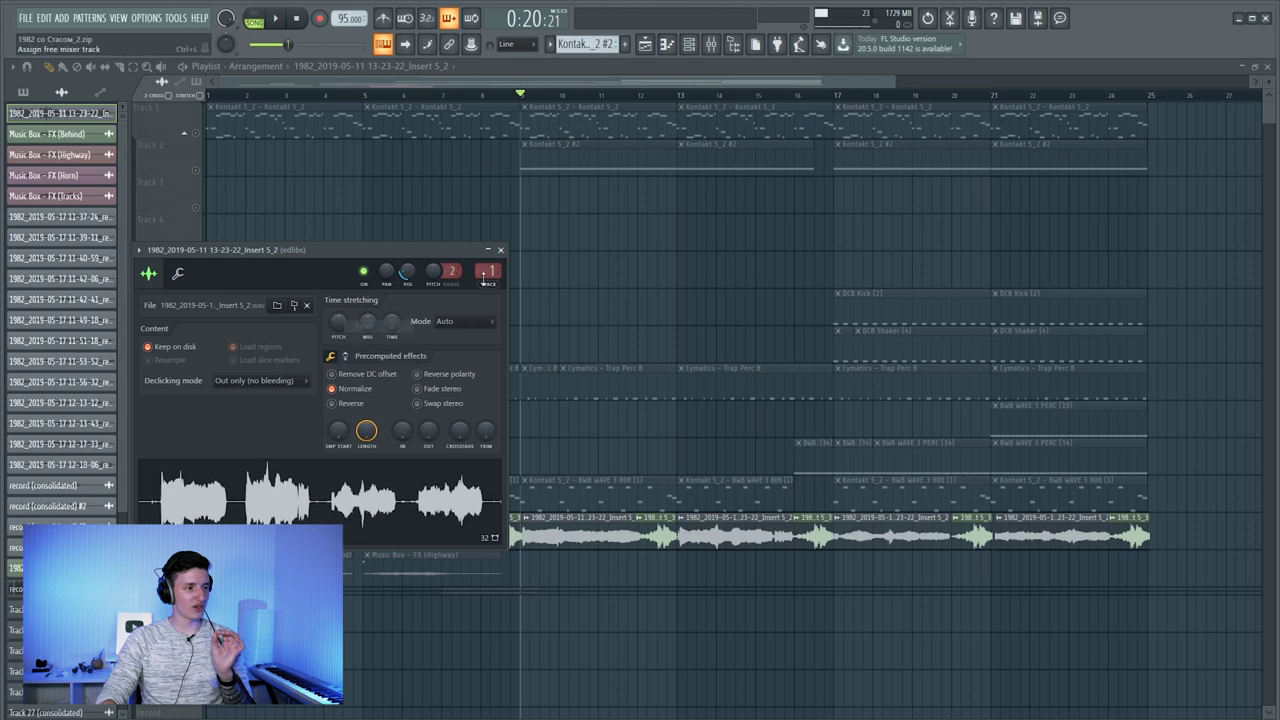
{"action": "left_click", "coordinate": [501, 250]}
{"action": "key", "text": "space"}
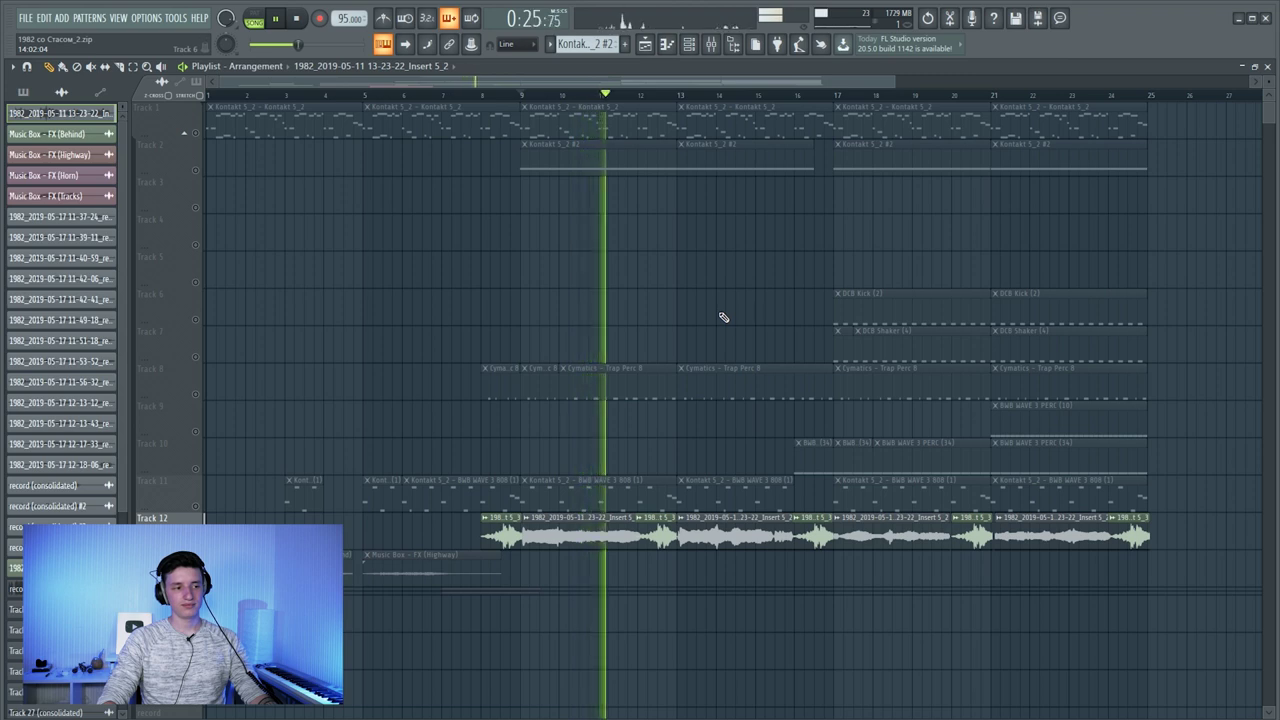
{"action": "key", "text": "space"}
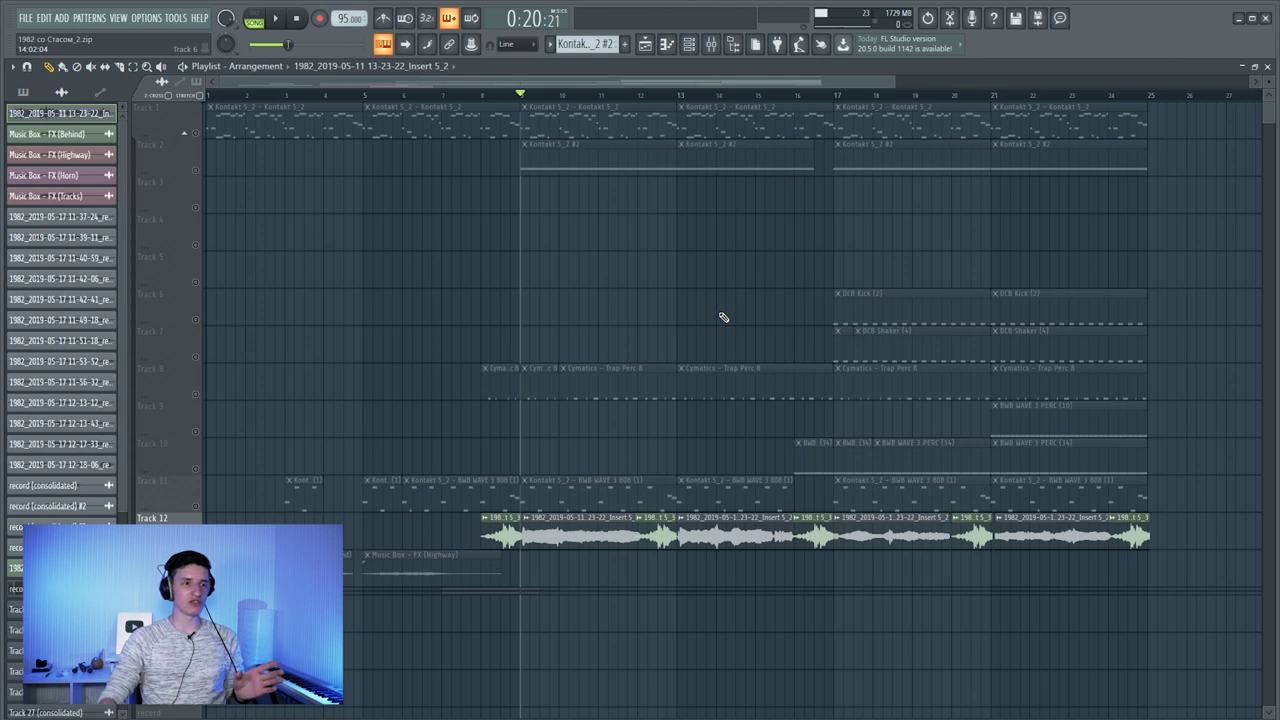
- Disable every effect on the edlibs mixer track except Fruity Compressor, and inspect the compressor's threshold, ratio and gain
{"action": "left_click", "coordinate": [710, 44]}
{"action": "left_click_drag", "start_coordinate": [1158, 271], "coordinate": [1162, 175]}
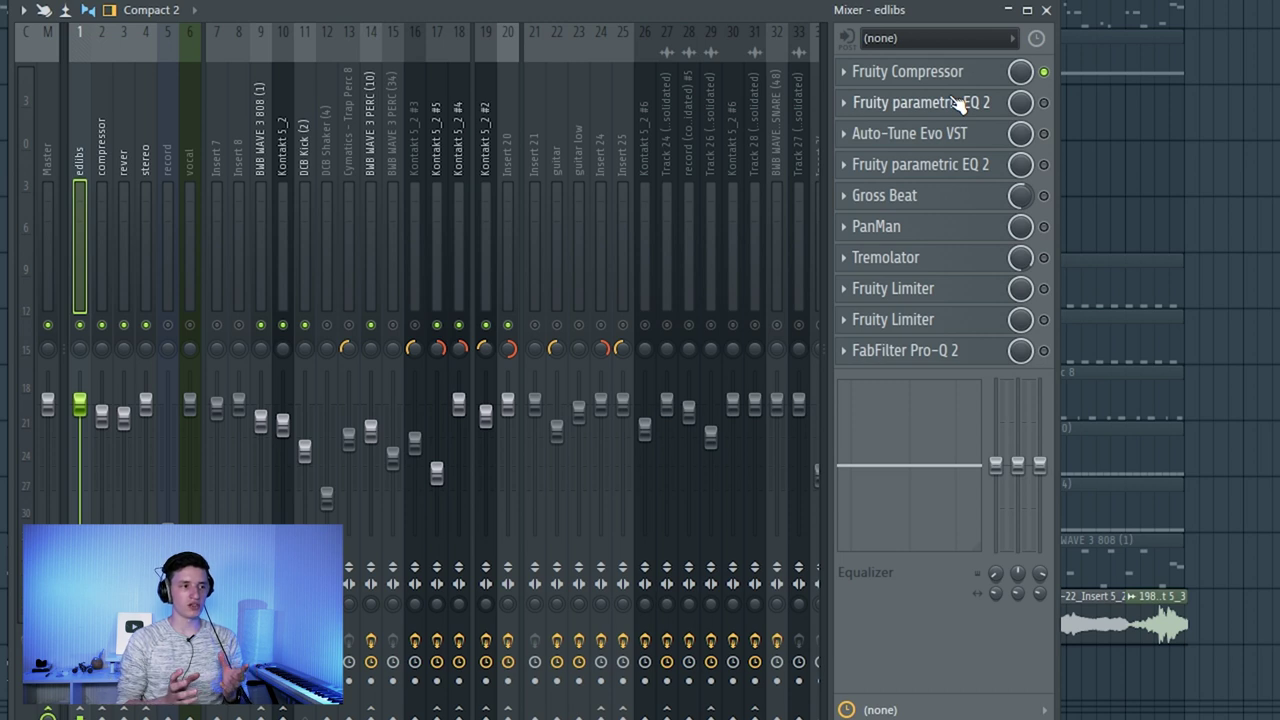
{"action": "left_click", "coordinate": [905, 71]}
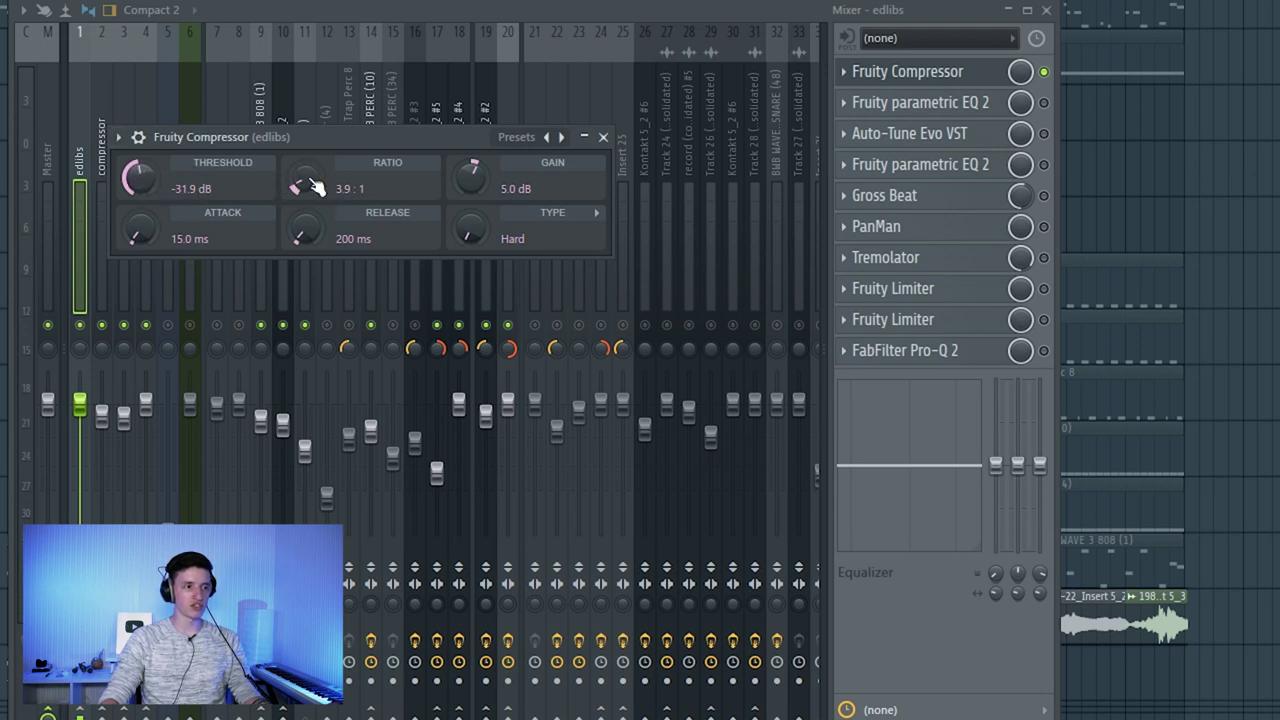
{"action": "left_click", "coordinate": [603, 137]}
- Enable the first Fruity parametric EQ 2 and Auto-Tune Evo VST on the edlibs track, and review the EQ curve
{"action": "left_click", "coordinate": [920, 102]}
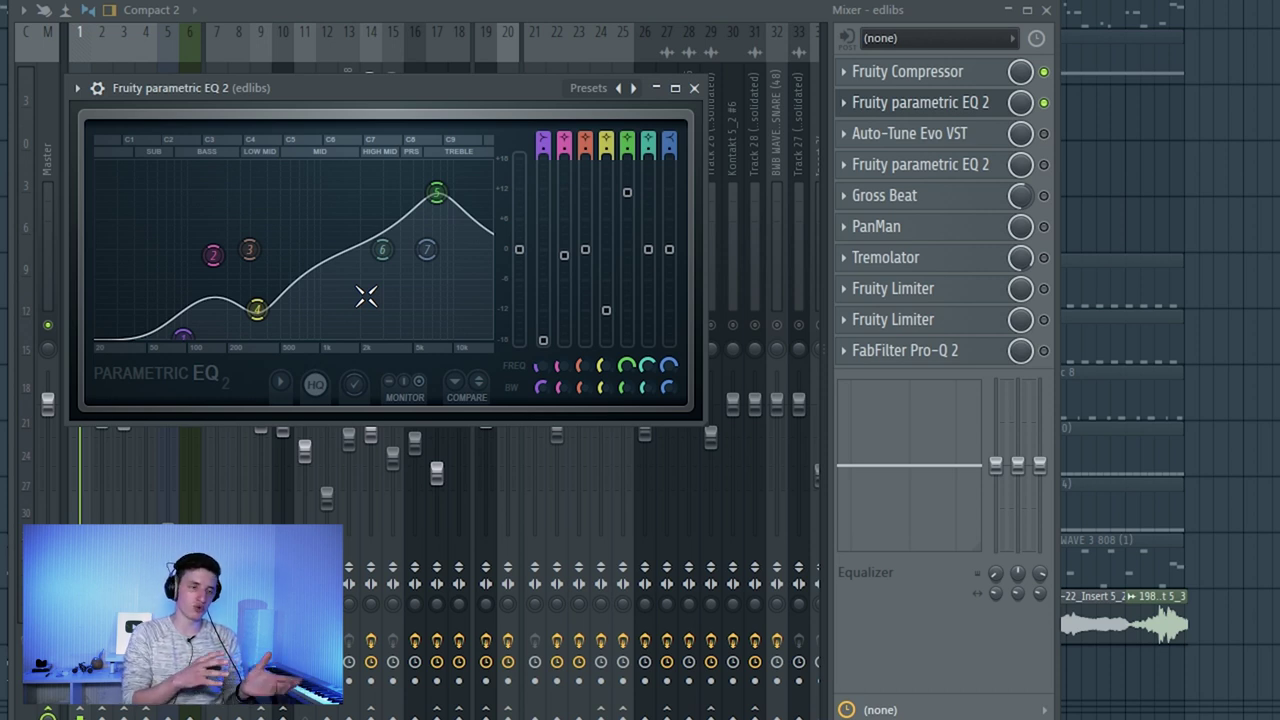
{"action": "left_click", "coordinate": [920, 102]}
{"action": "left_click", "coordinate": [936, 141]}
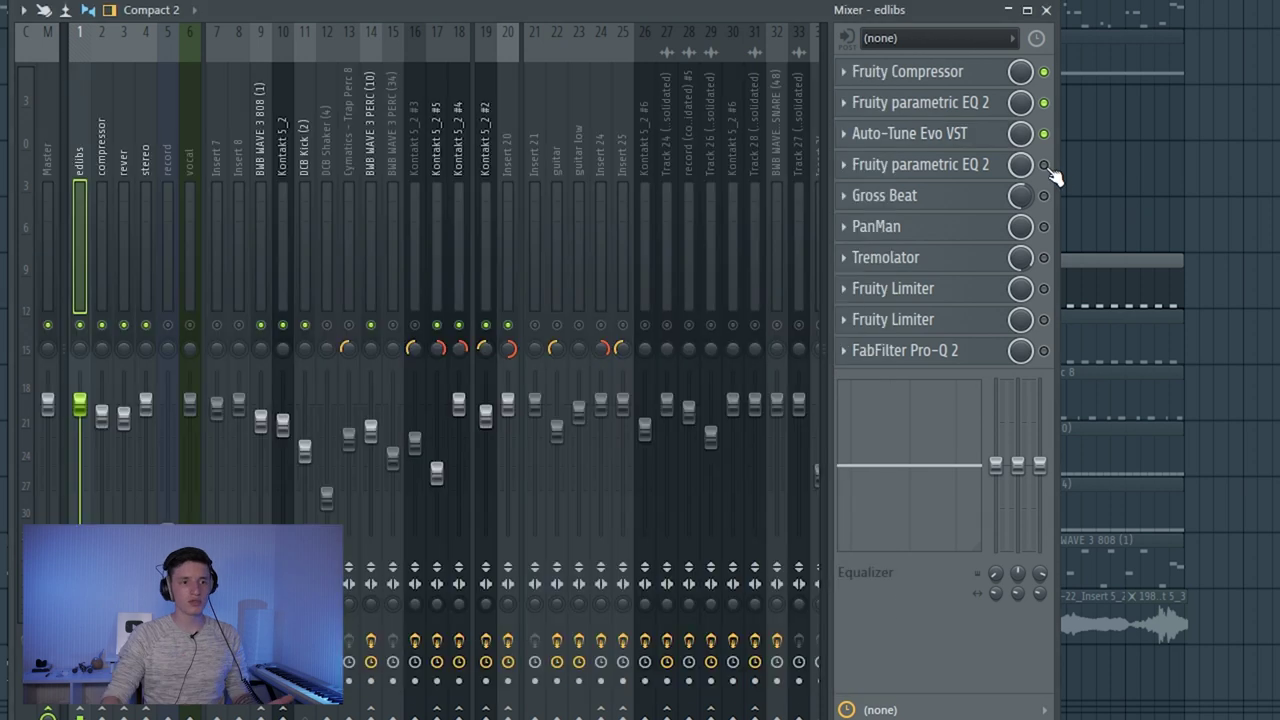
- Enable the second Fruity parametric EQ 2 and Gross Beat, review the EQ curve, and open Gross Beat's settings
{"action": "left_click", "coordinate": [940, 164]}
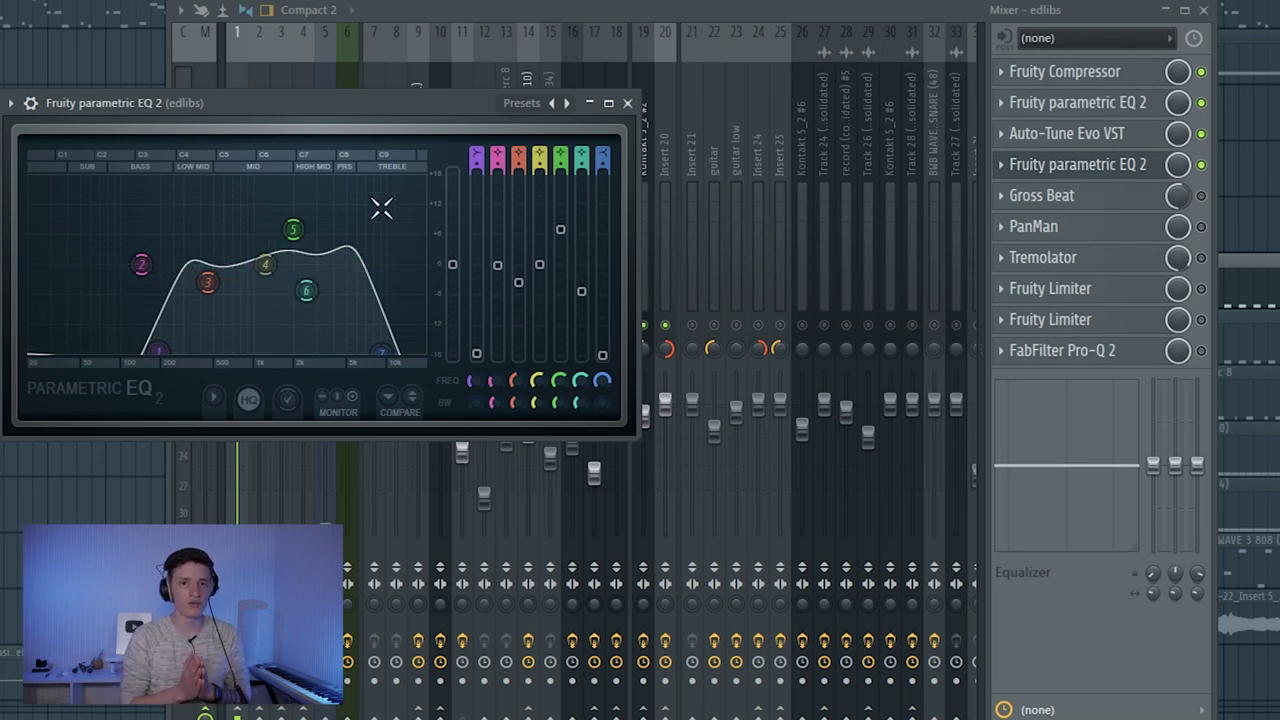
{"action": "left_click", "coordinate": [523, 77]}
{"action": "left_click", "coordinate": [150, 107]}
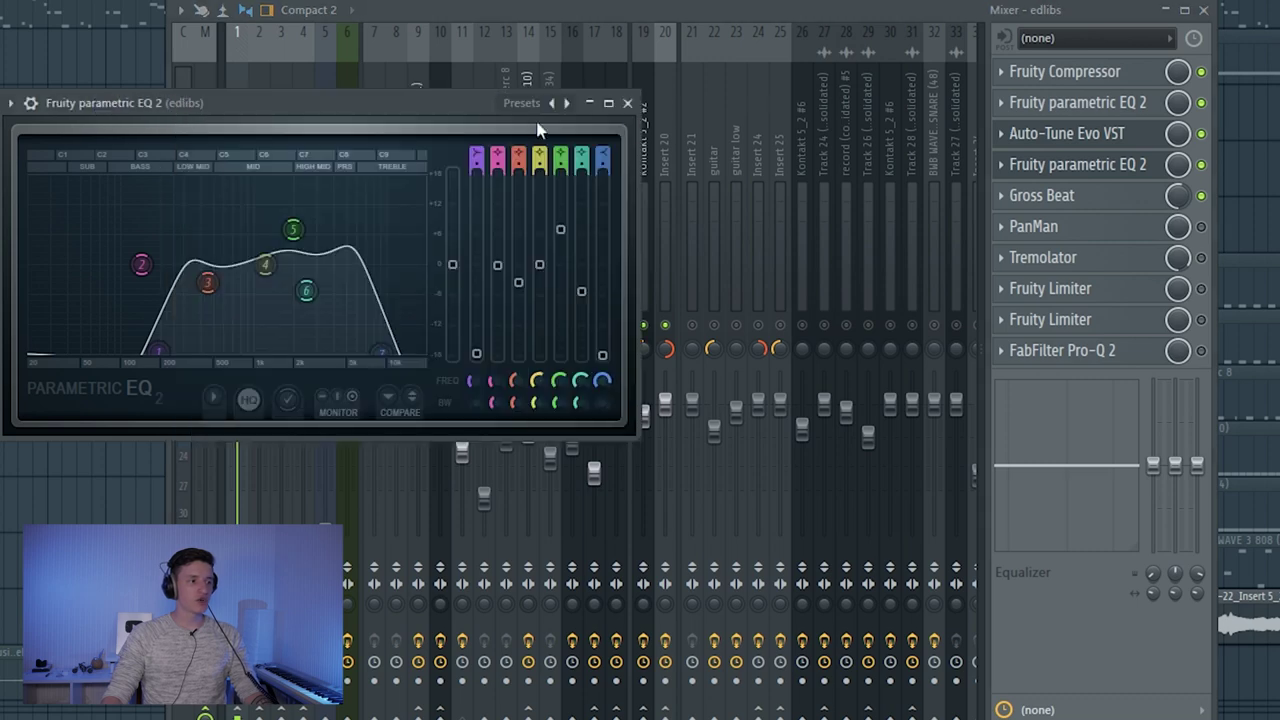
{"action": "left_click", "coordinate": [628, 103]}
{"action": "left_click", "coordinate": [1060, 195]}
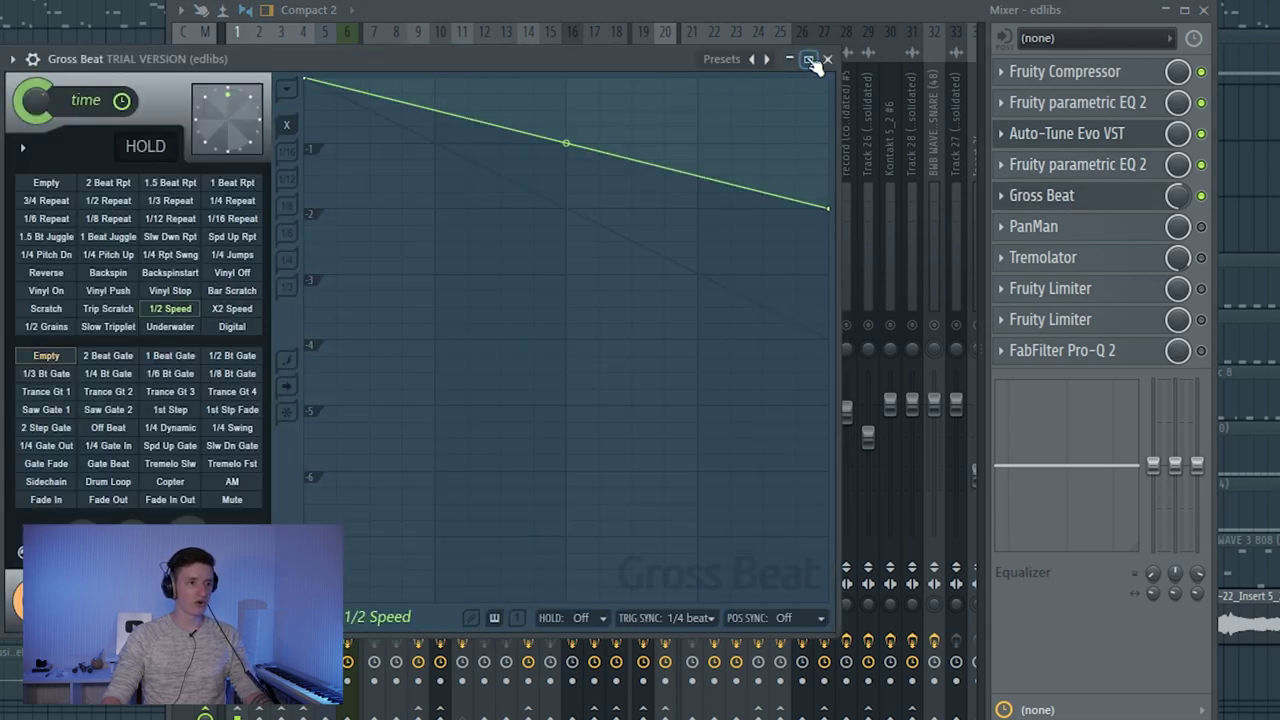
- Close Gross Beat's settings, adjust its mix level on the edlibs track and play the recording
{"action": "left_click", "coordinate": [722, 62]}
{"action": "left_click", "coordinate": [1060, 195]}
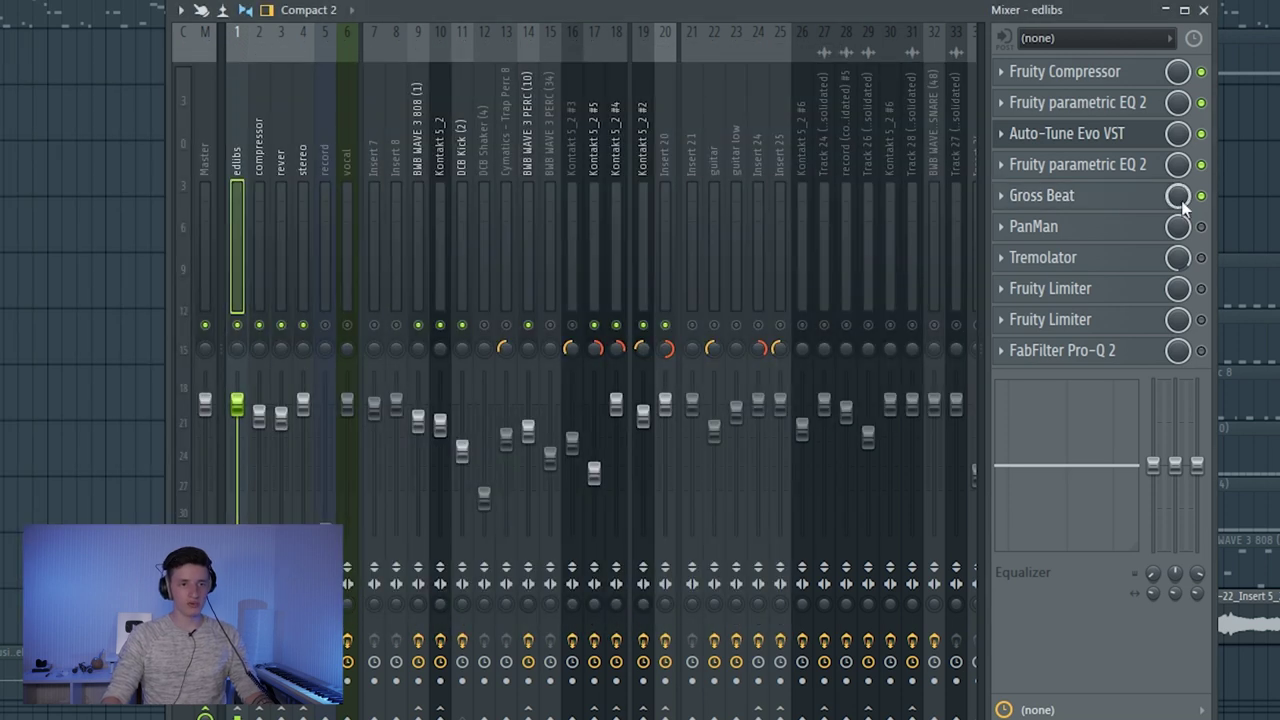
{"action": "key", "text": "space"}
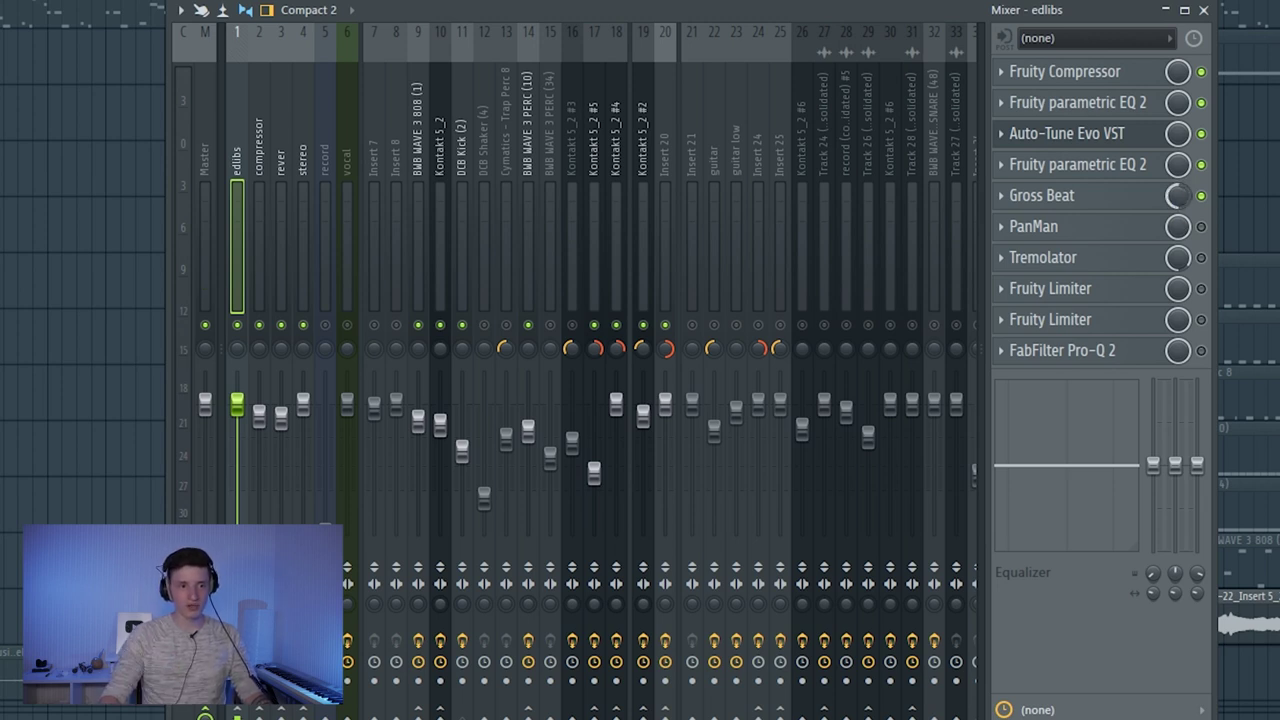
{"action": "left_click_drag", "start_coordinate": [1180, 196], "coordinate": [1184, 187]}
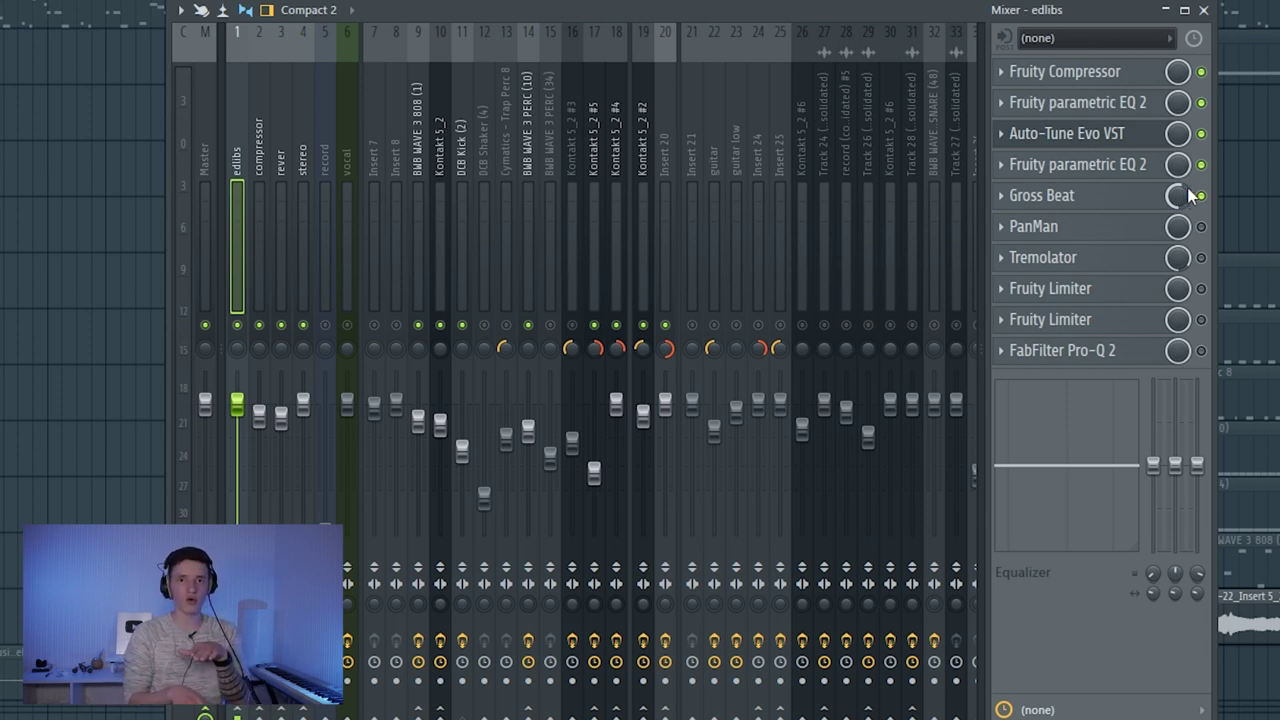
{"action": "key", "text": "space"}
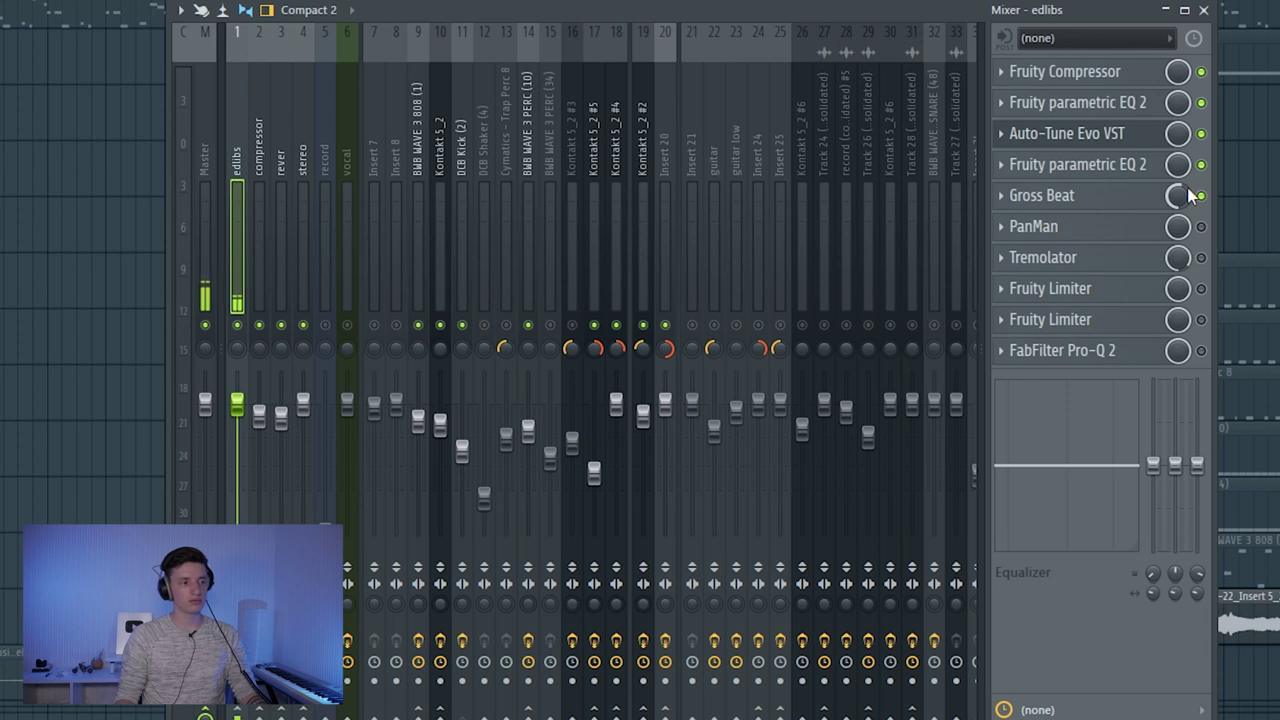
- Enable PanMan on the edlibs track with the Hard Bounce MIDI preset and listen to the panned recording
{"action": "left_click", "coordinate": [1201, 226]}
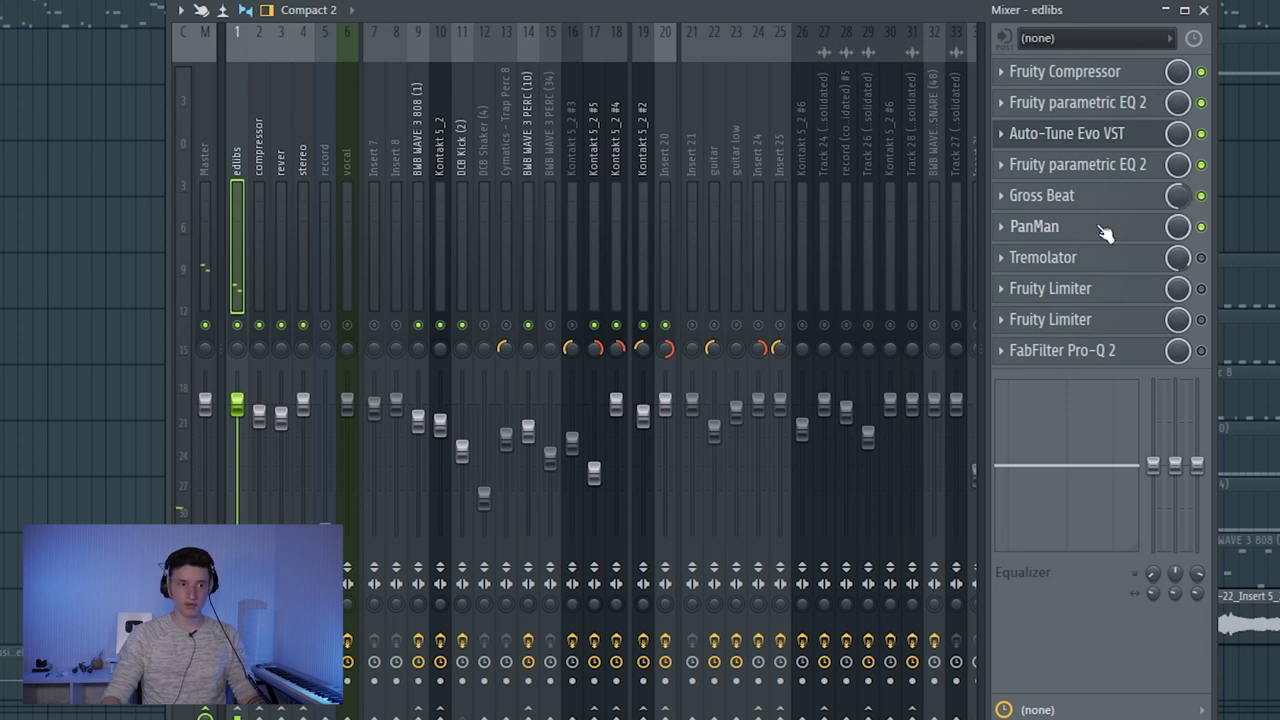
{"action": "left_click", "coordinate": [1035, 226]}
{"action": "left_click_drag", "start_coordinate": [268, 87], "coordinate": [451, 68]}
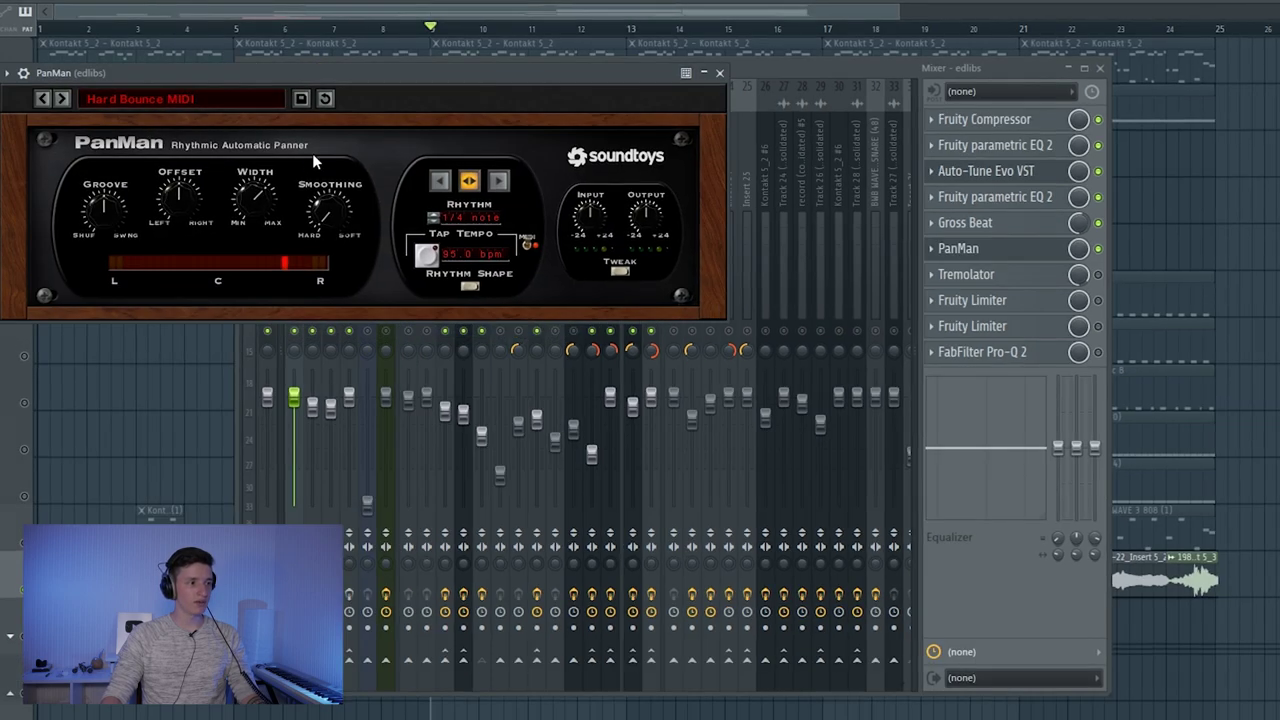
{"action": "left_click", "coordinate": [165, 99]}
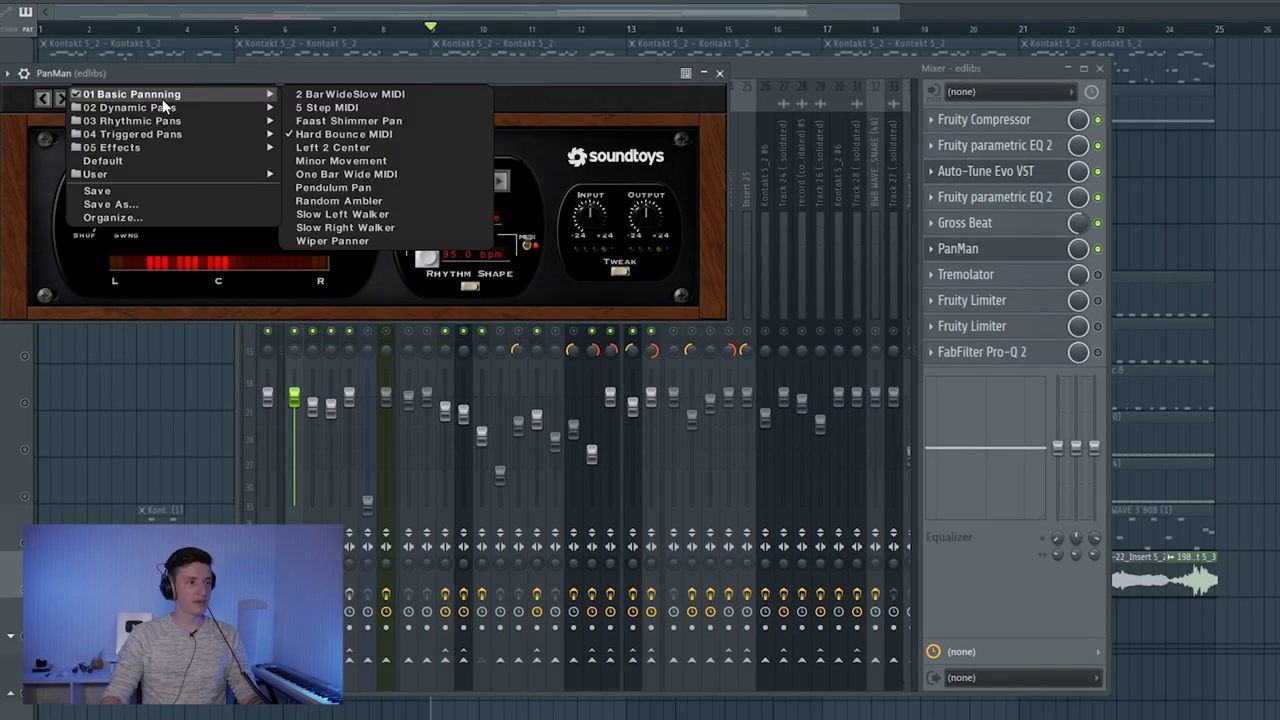
{"action": "left_click", "coordinate": [344, 134]}
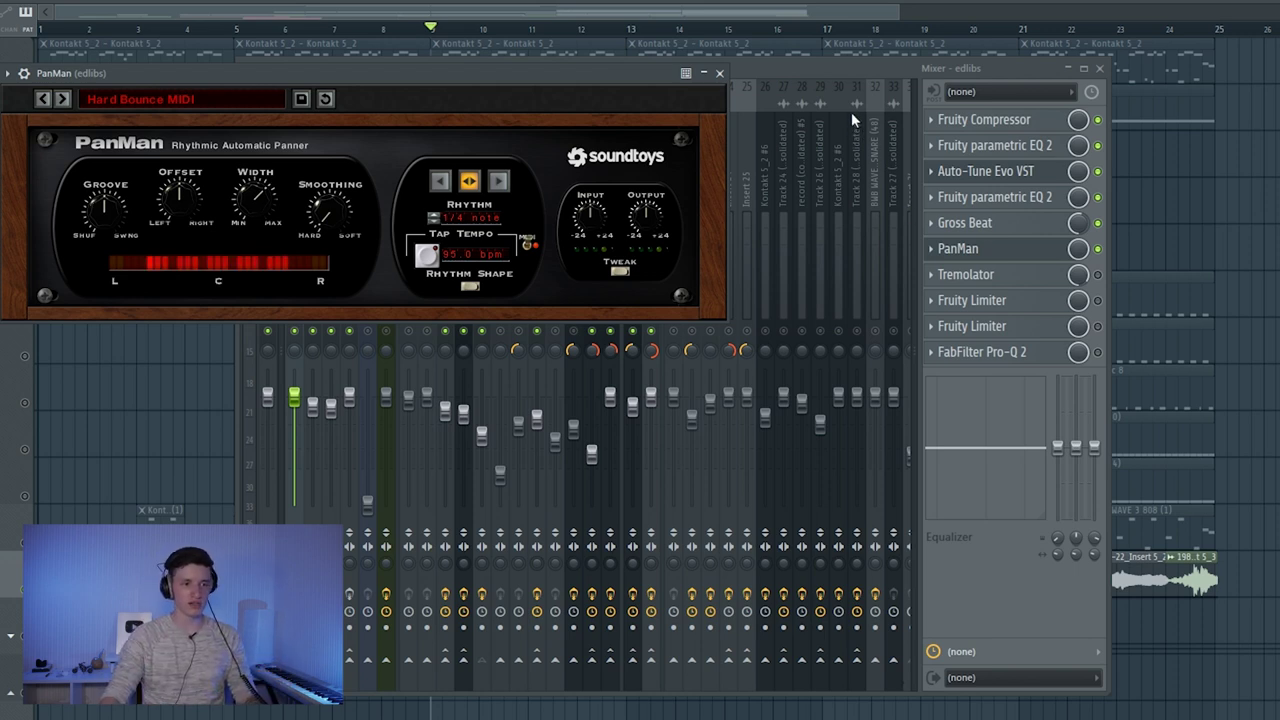
{"action": "left_click", "coordinate": [847, 69]}
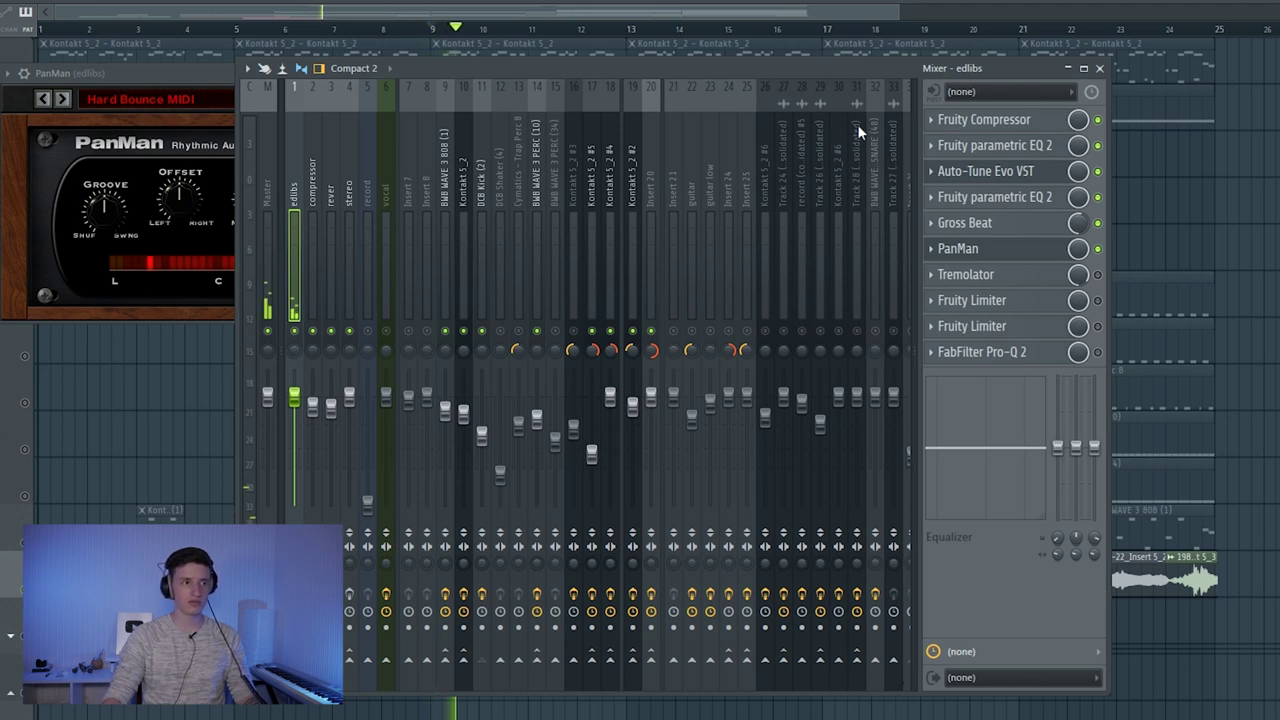
{"action": "key", "text": "space"}
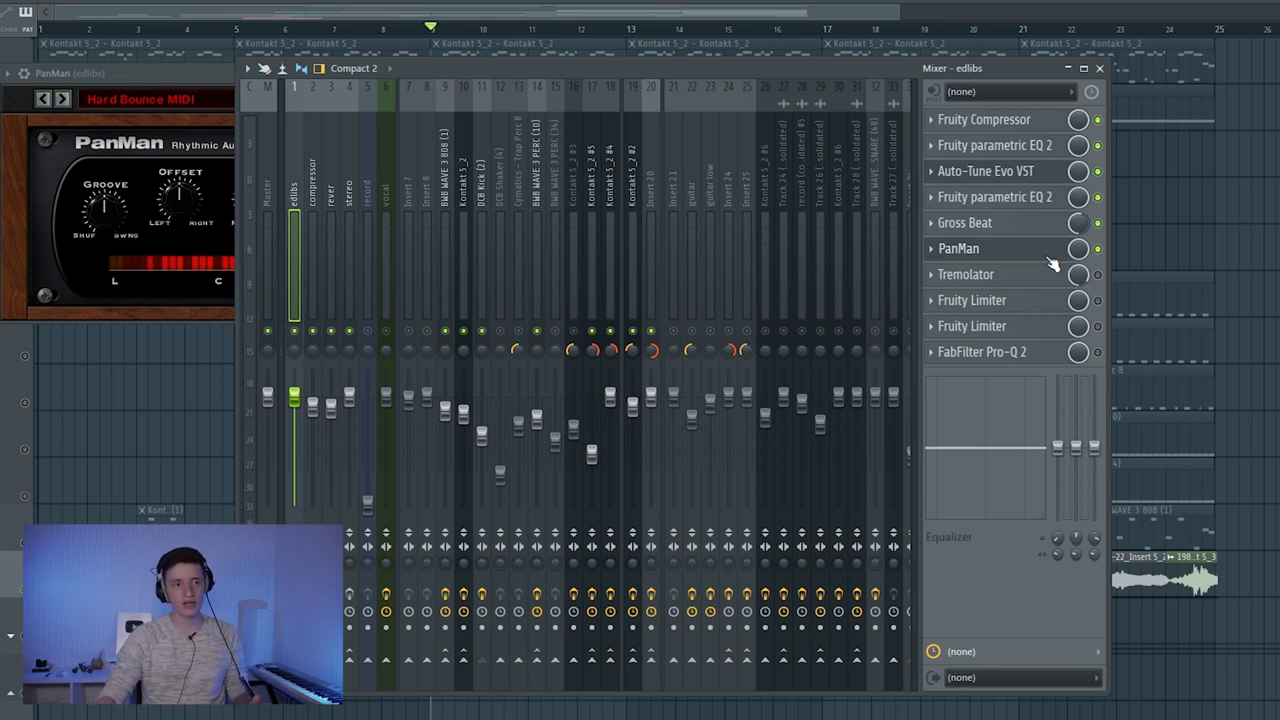
- Enable Tremolator on the edlibs track, review its settings and close them
{"action": "left_click", "coordinate": [1097, 274]}
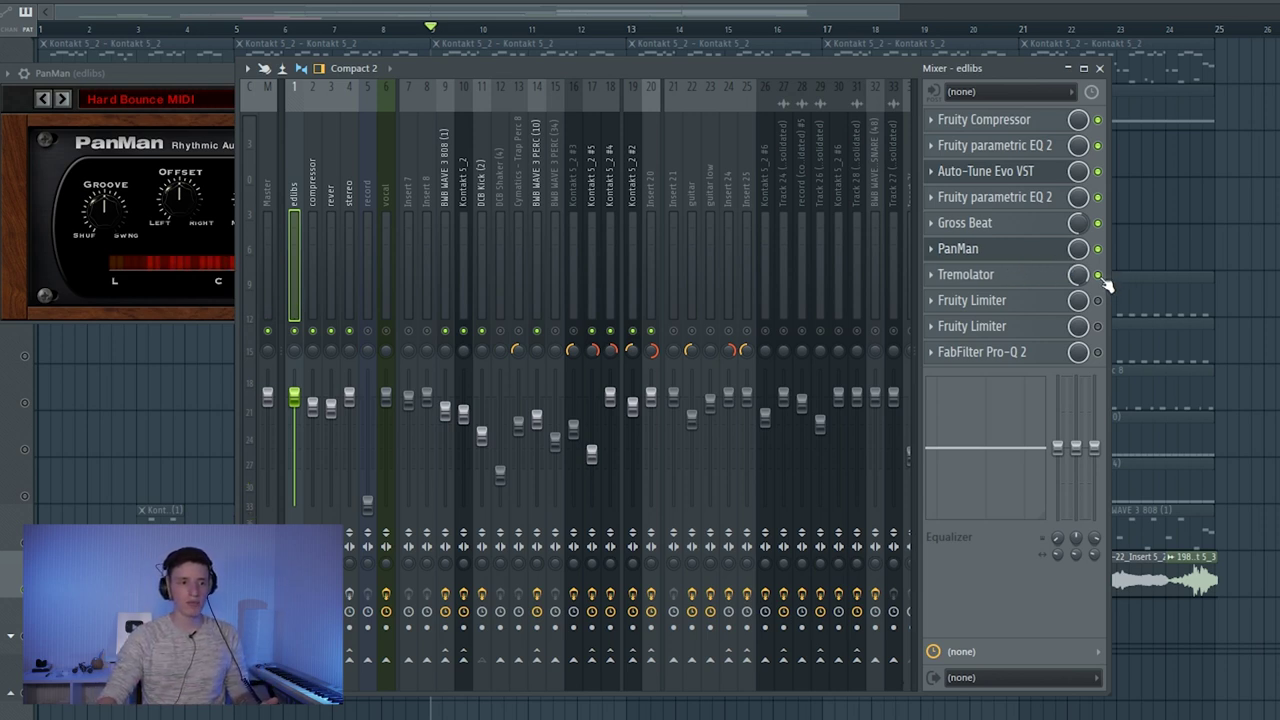
{"action": "left_click", "coordinate": [975, 275]}
{"action": "left_click_drag", "start_coordinate": [165, 73], "coordinate": [336, 73]}
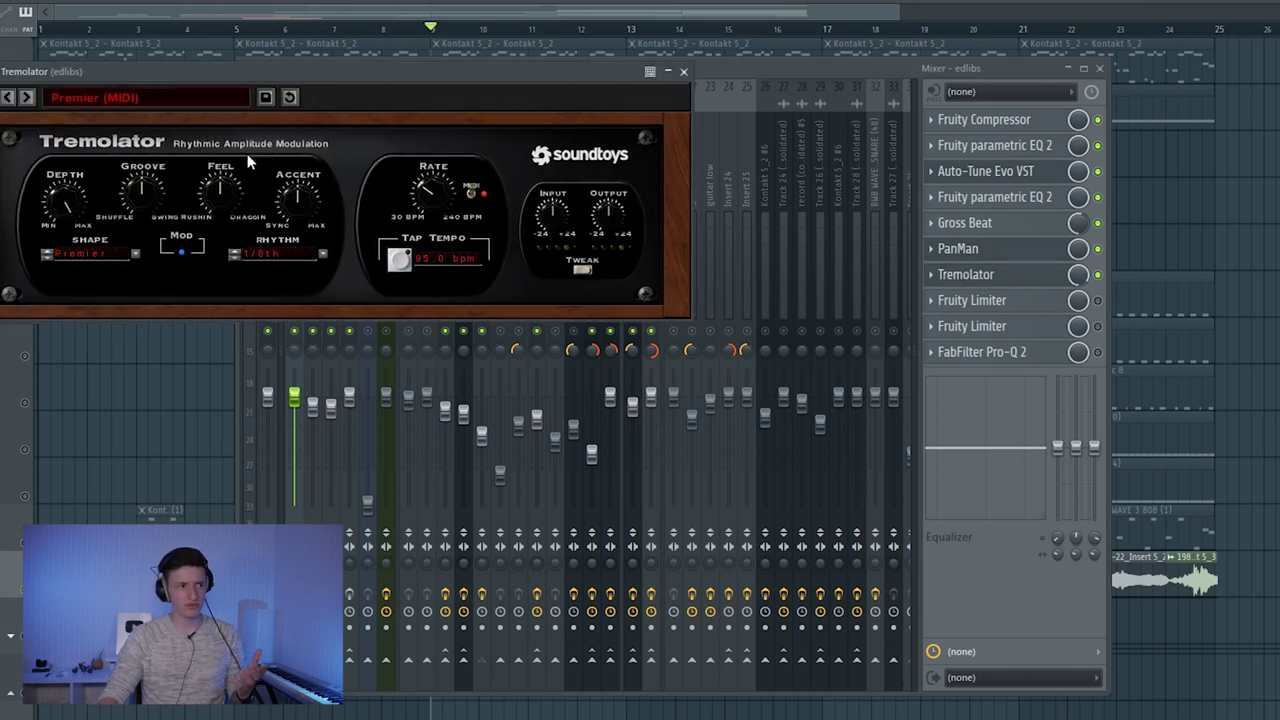
{"action": "left_click", "coordinate": [684, 71]}
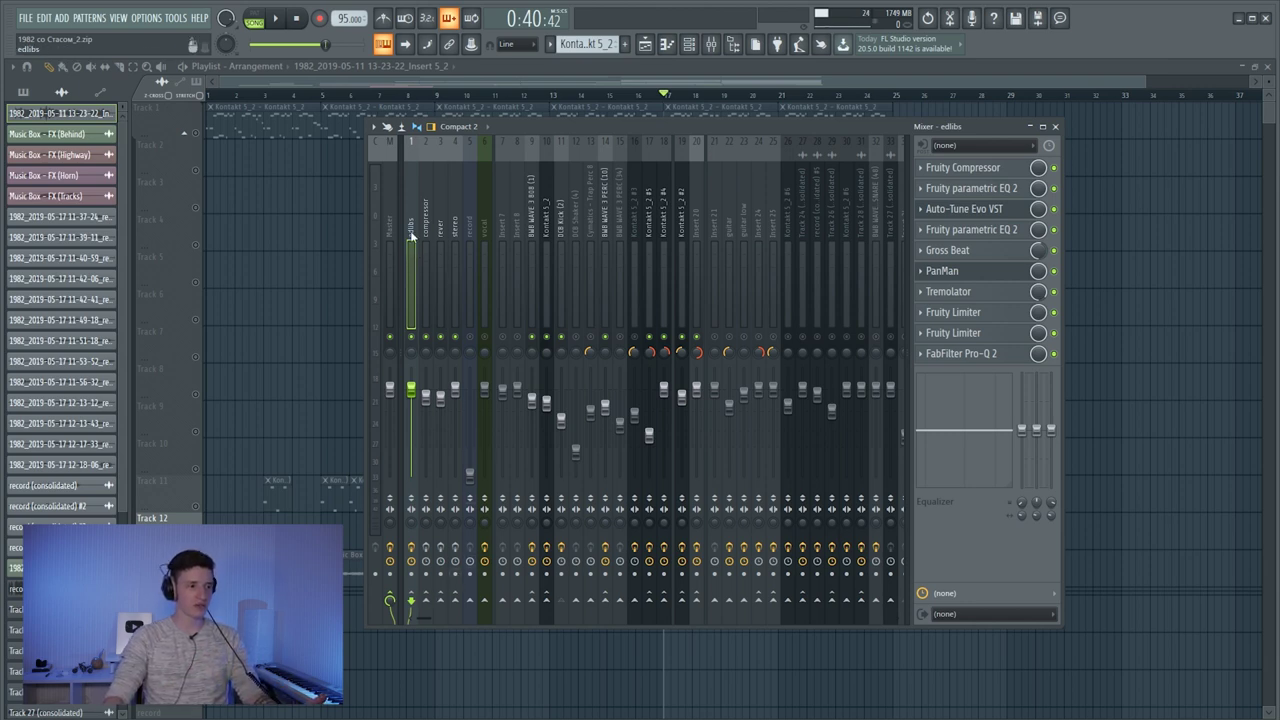
- Send the edlibs track to the compressor track and inspect the Fruity Compressor settings there
{"action": "left_click", "coordinate": [426, 600]}
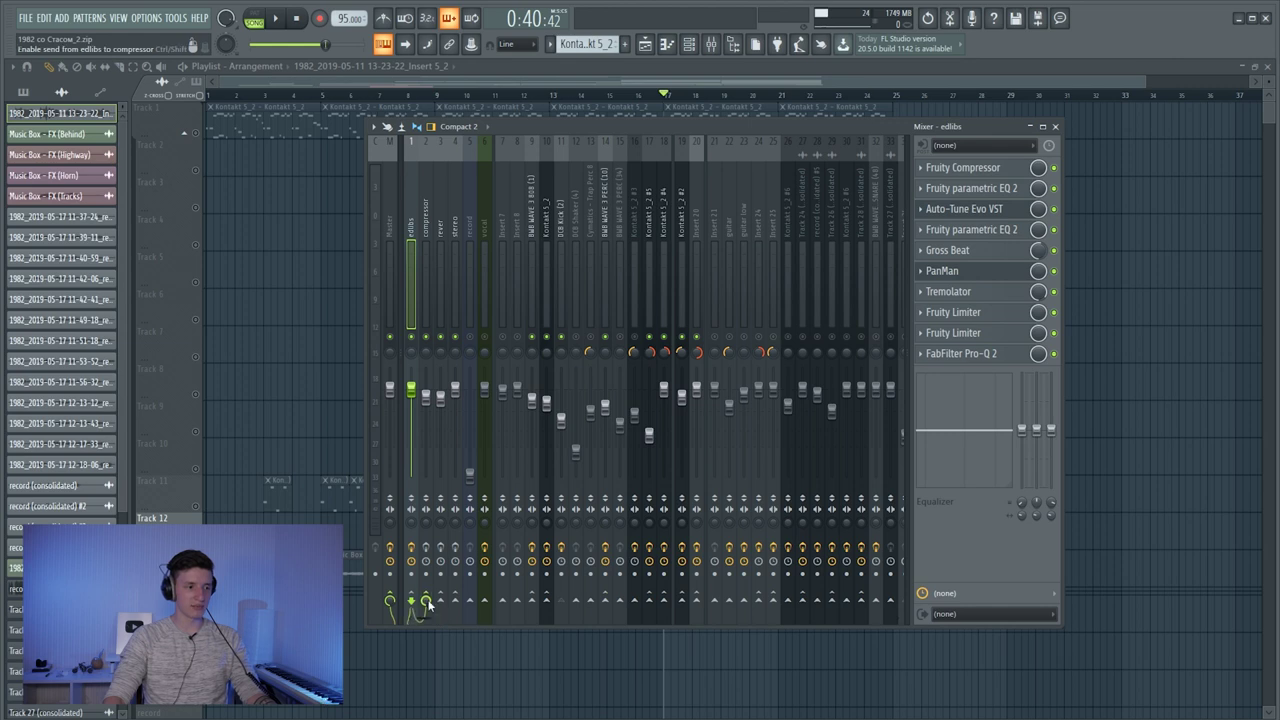
{"action": "left_click", "coordinate": [423, 244]}
{"action": "left_click", "coordinate": [409, 258]}
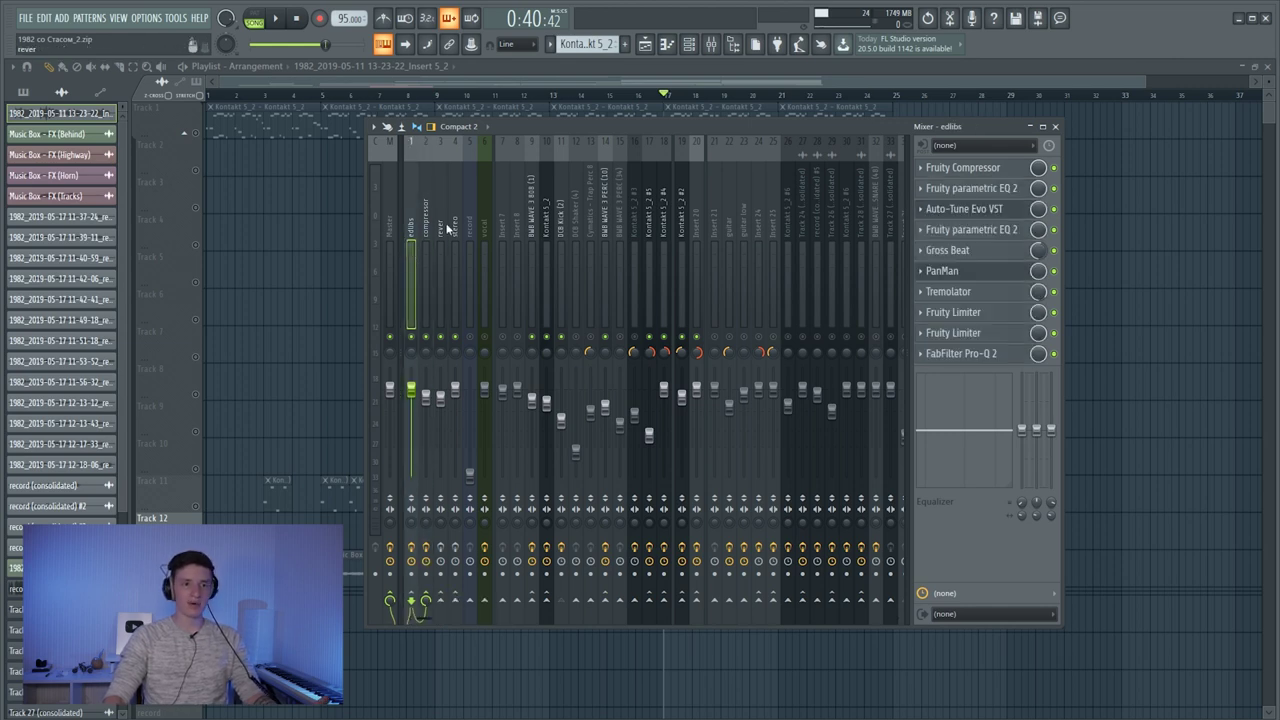
{"action": "left_click", "coordinate": [425, 228]}
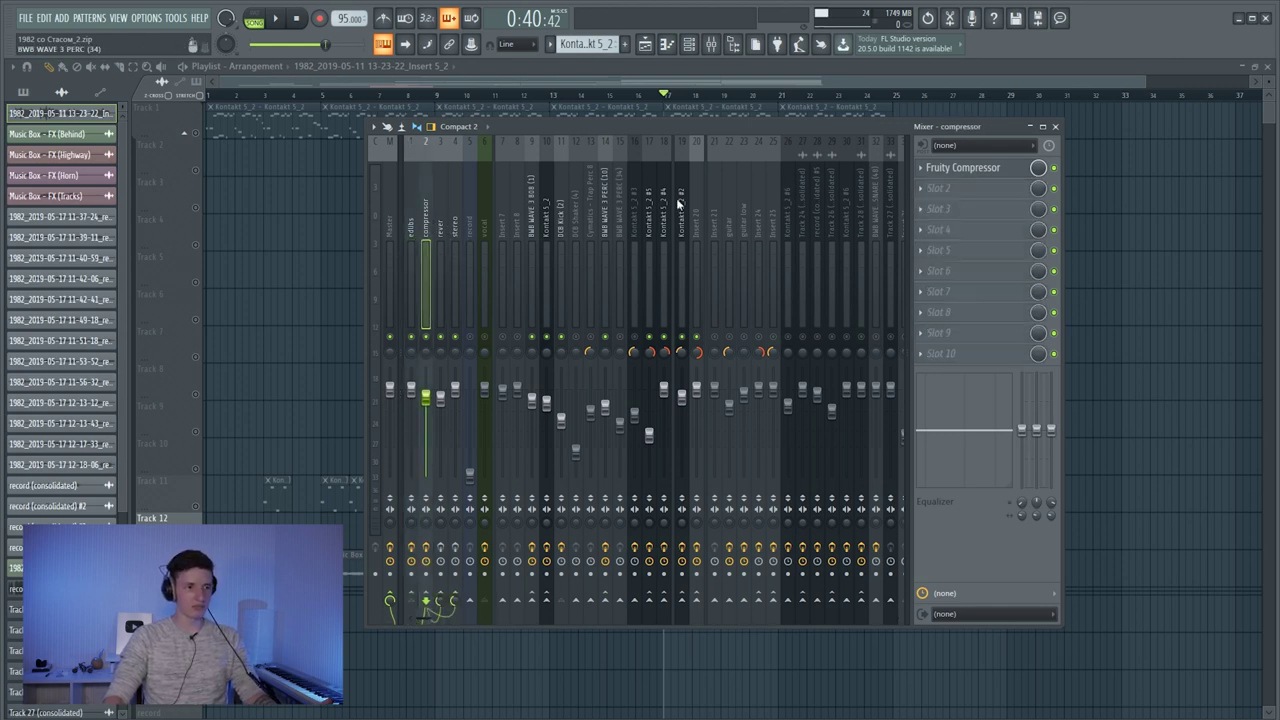
{"action": "left_click", "coordinate": [978, 169]}
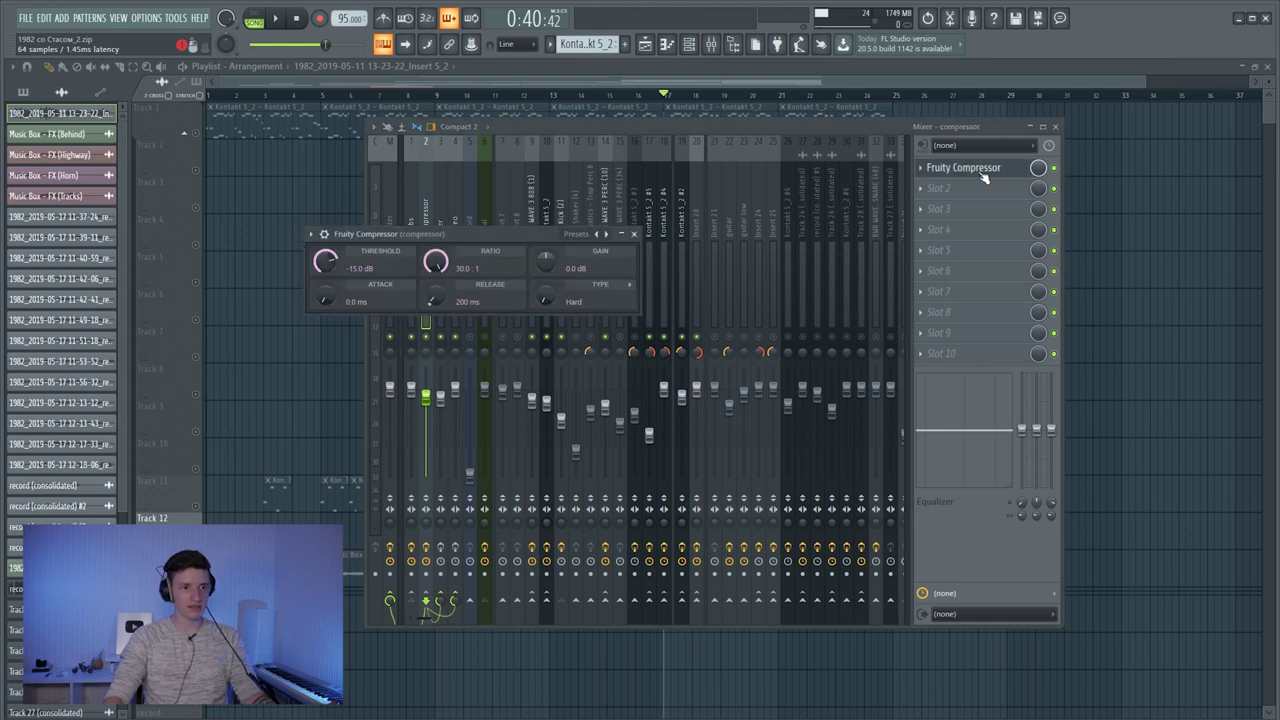
{"action": "left_click_drag", "start_coordinate": [430, 236], "coordinate": [510, 224]}
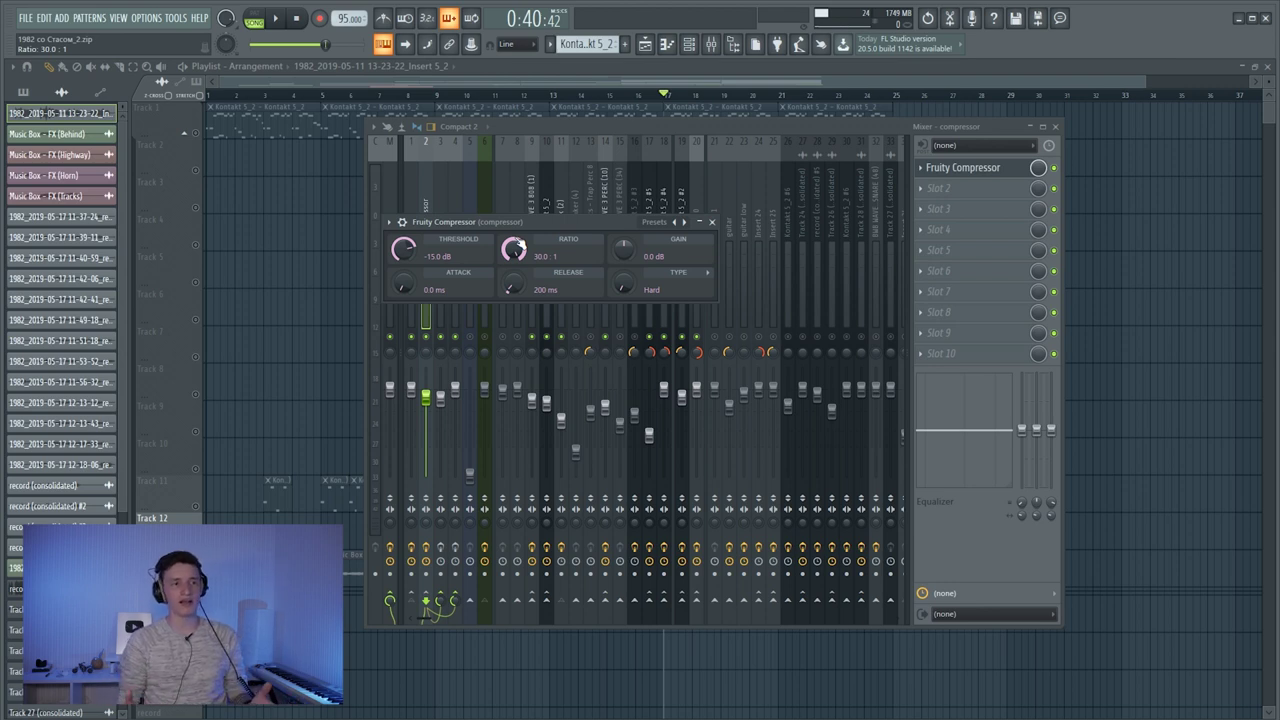
- Send the edlibs track to the rever track as well, checking the rever track's effects
{"action": "left_click", "coordinate": [411, 270]}
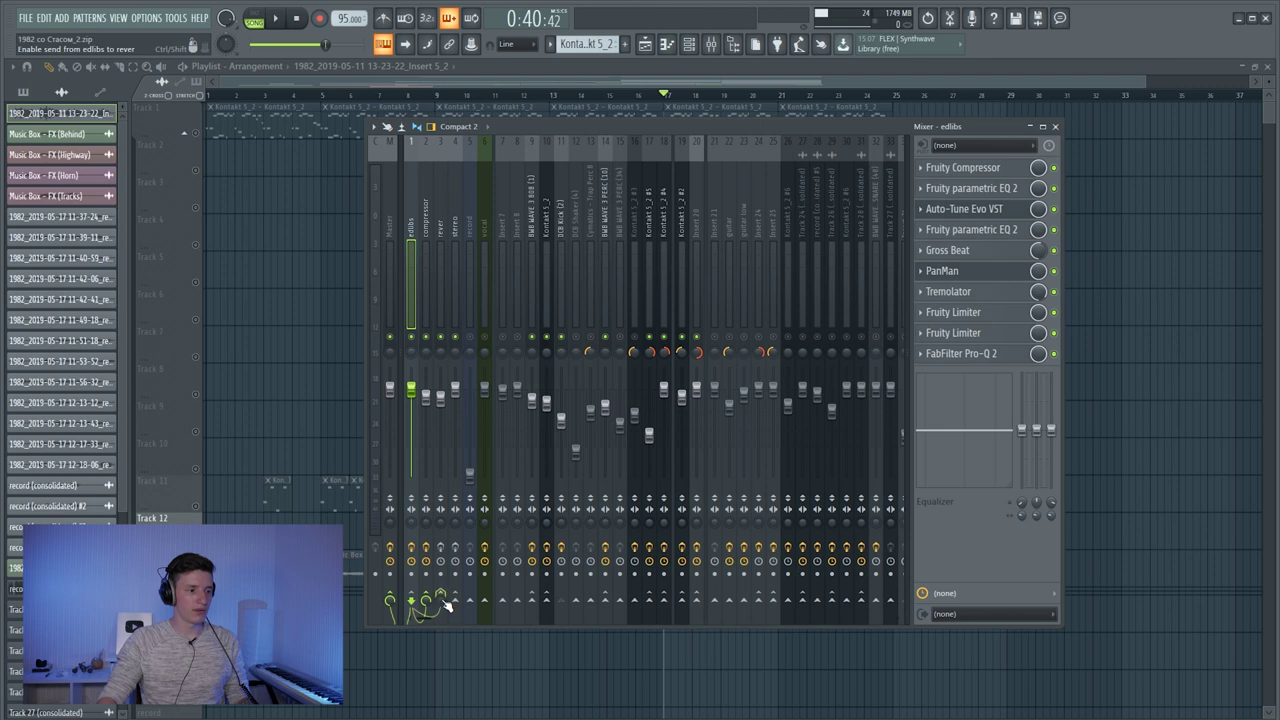
{"action": "left_click", "coordinate": [442, 235]}
{"action": "left_click", "coordinate": [441, 549]}
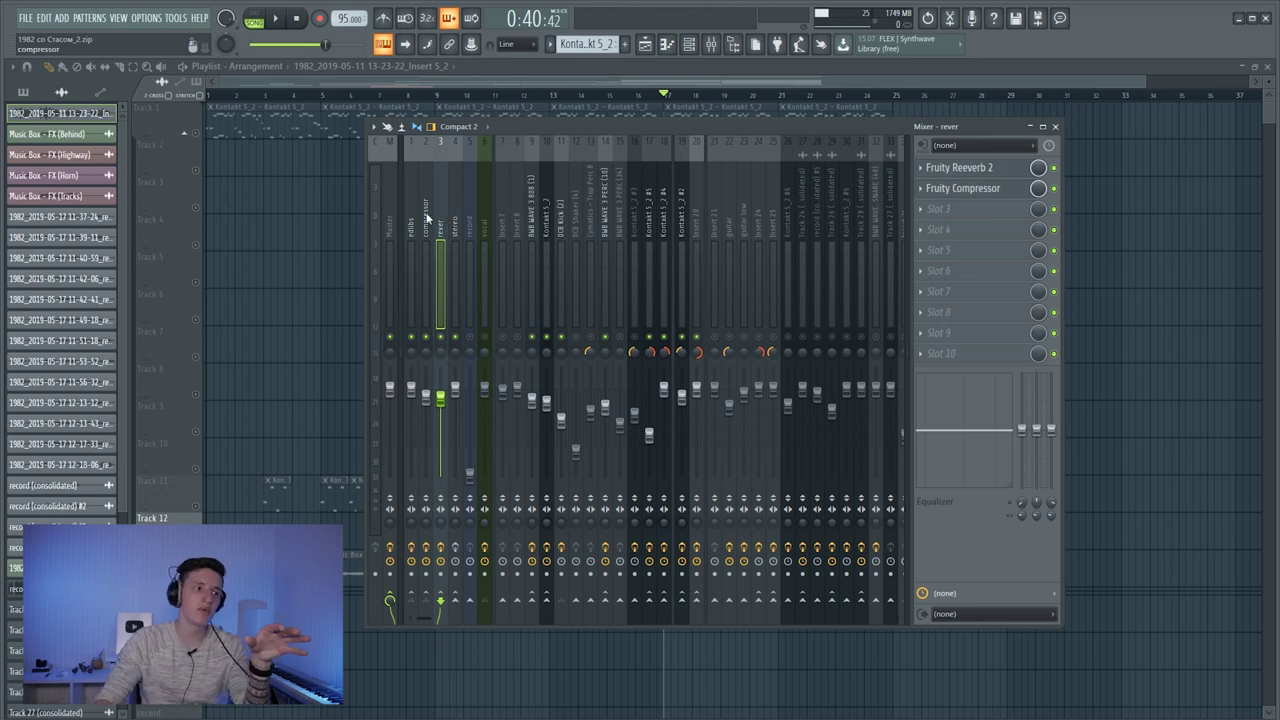
{"action": "left_click", "coordinate": [411, 228]}
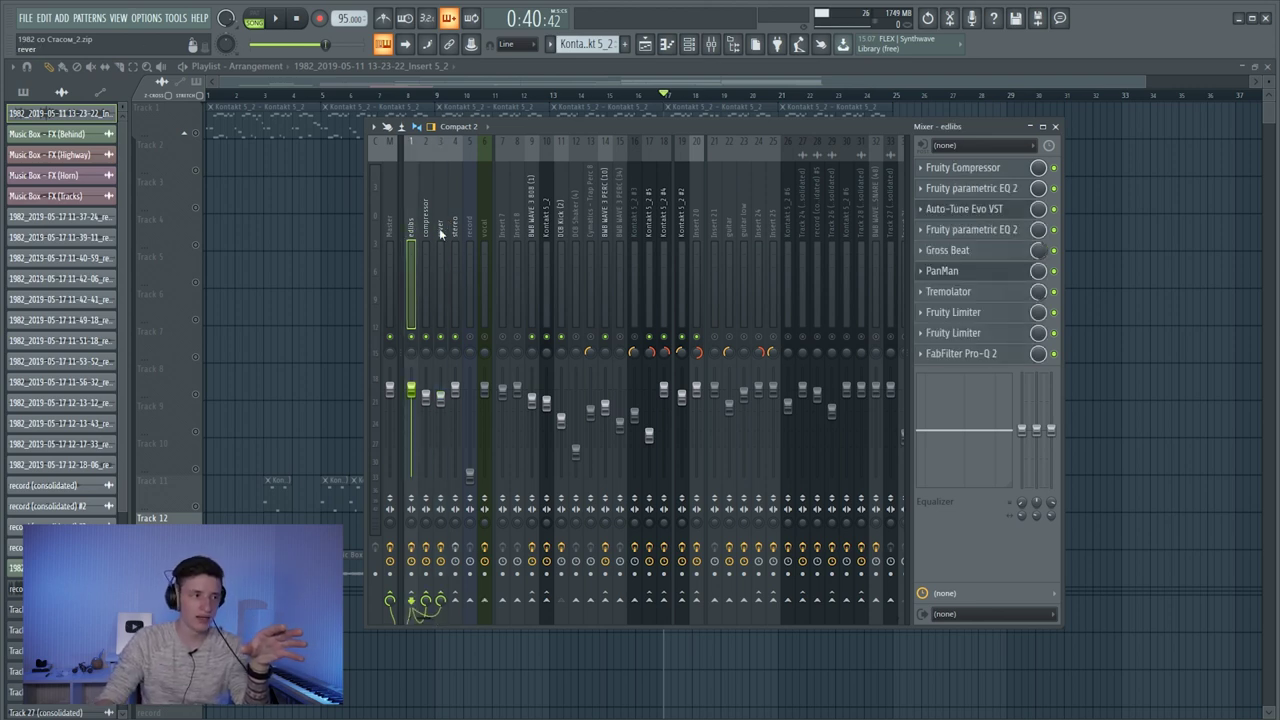
- Listen to the recording with Fruity Compressor disabled on the rever track
{"action": "left_click", "coordinate": [443, 233]}
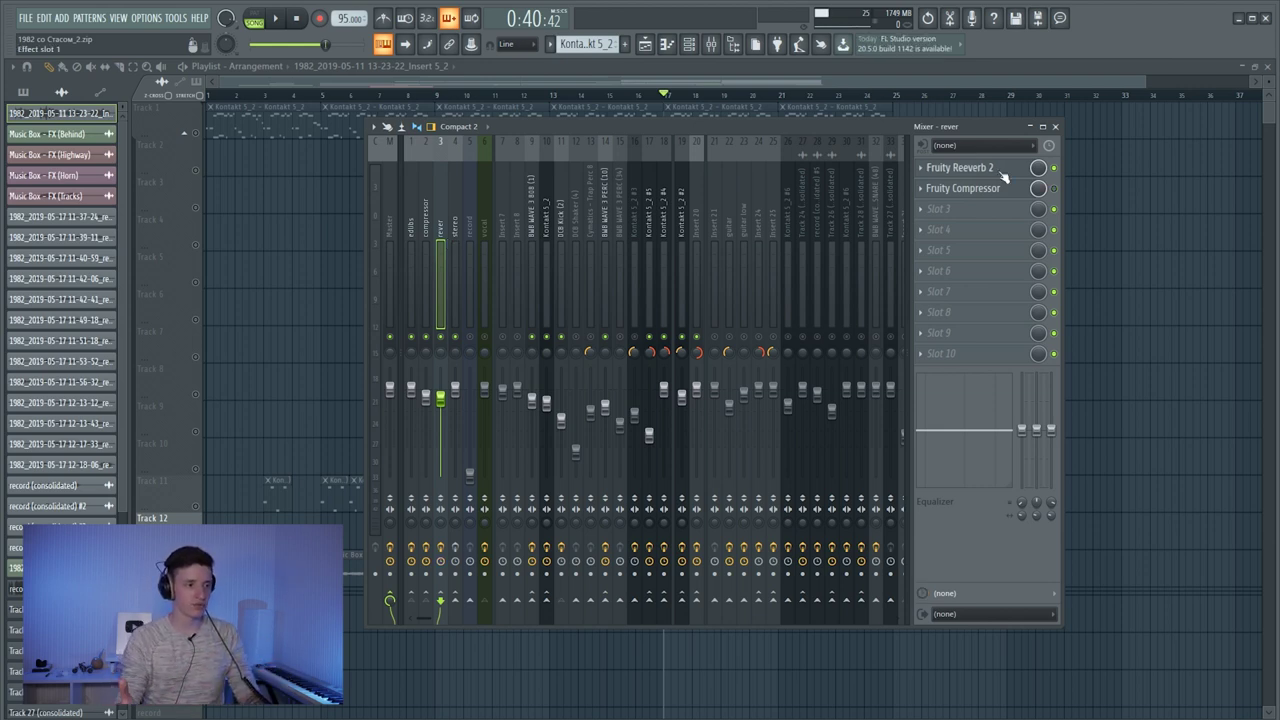
{"action": "key", "text": "space"}
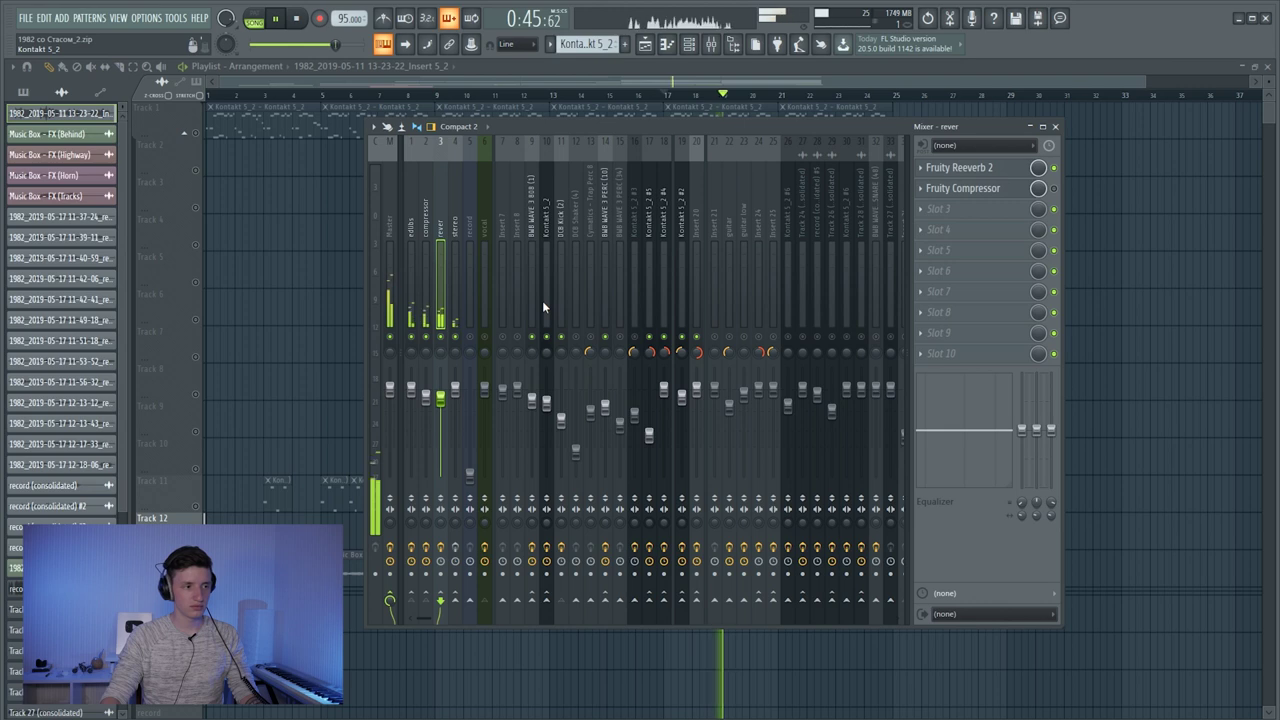
{"action": "key", "text": "space"}
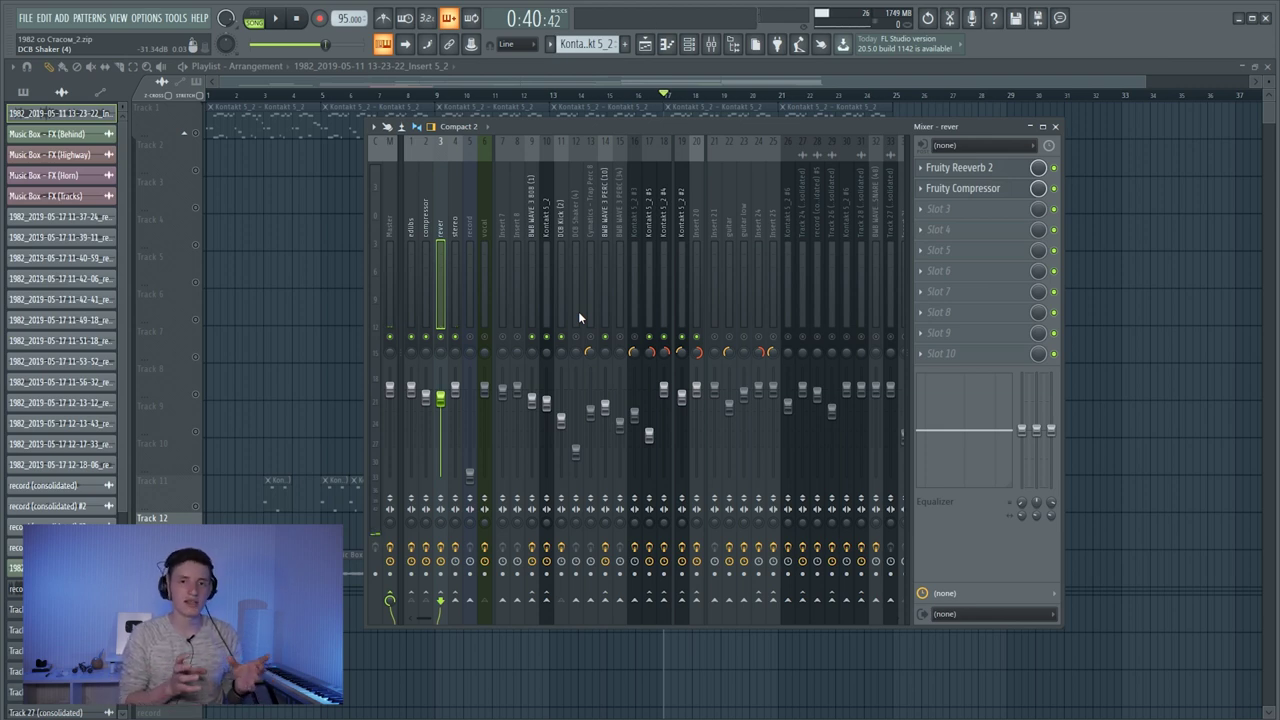
- Review Fruity Stereo Shaper's settings on the stereo track and locate the effect in the plugin list
{"action": "key", "text": "Right"}
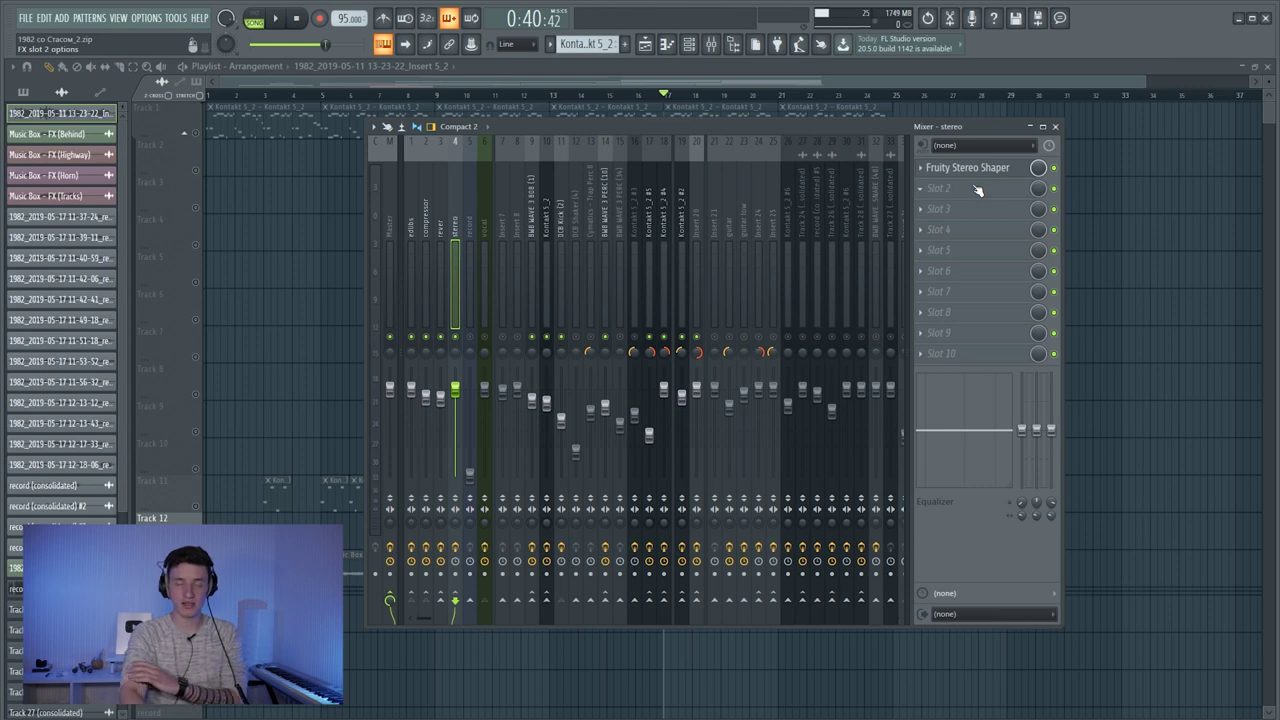
{"action": "left_click", "coordinate": [965, 168]}
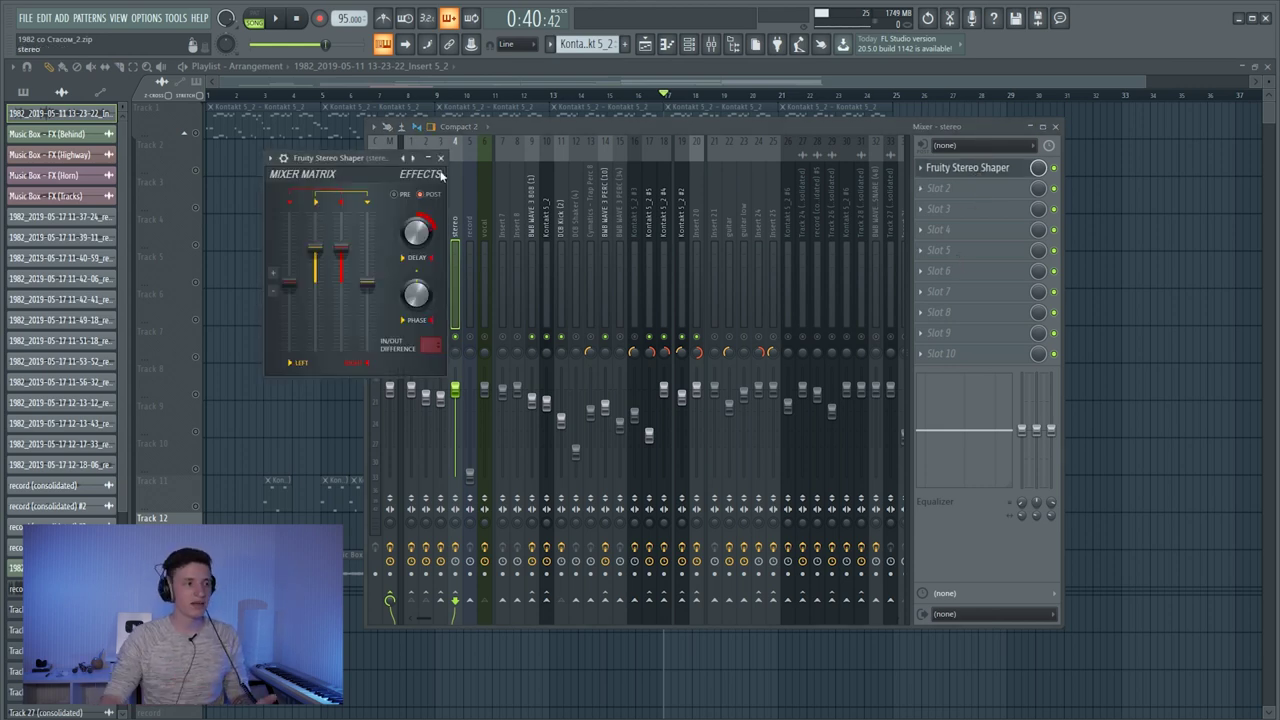
{"action": "left_click", "coordinate": [441, 159]}
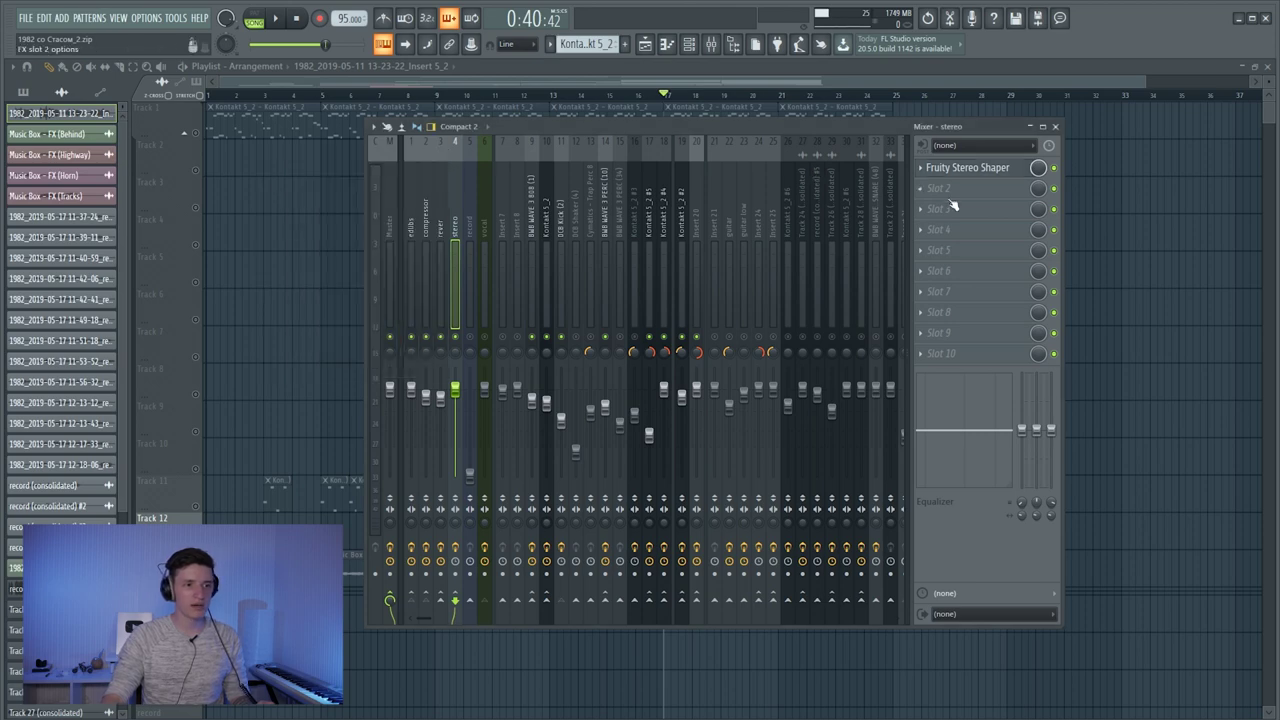
{"action": "left_click", "coordinate": [955, 188]}
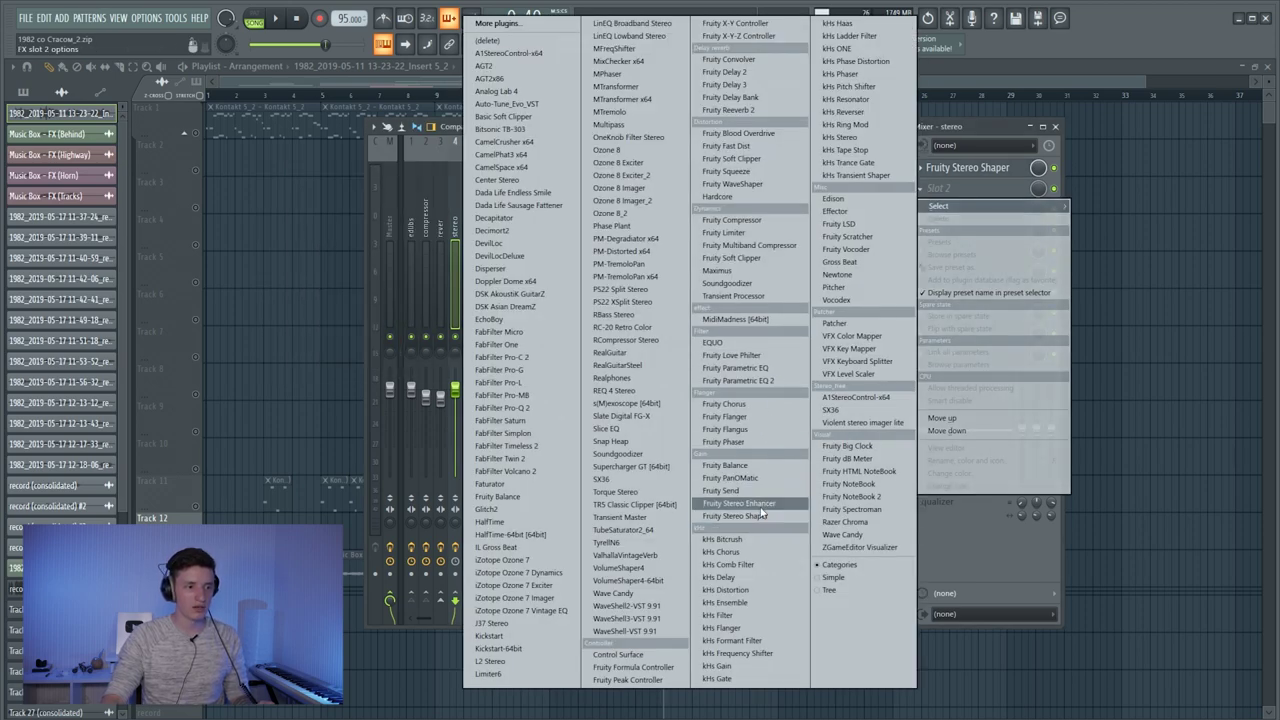
{"action": "left_click", "coordinate": [771, 516]}
- Return to the playlist and play the processed Track 12 recording alone from bar 17
{"action": "key", "text": "F5"}
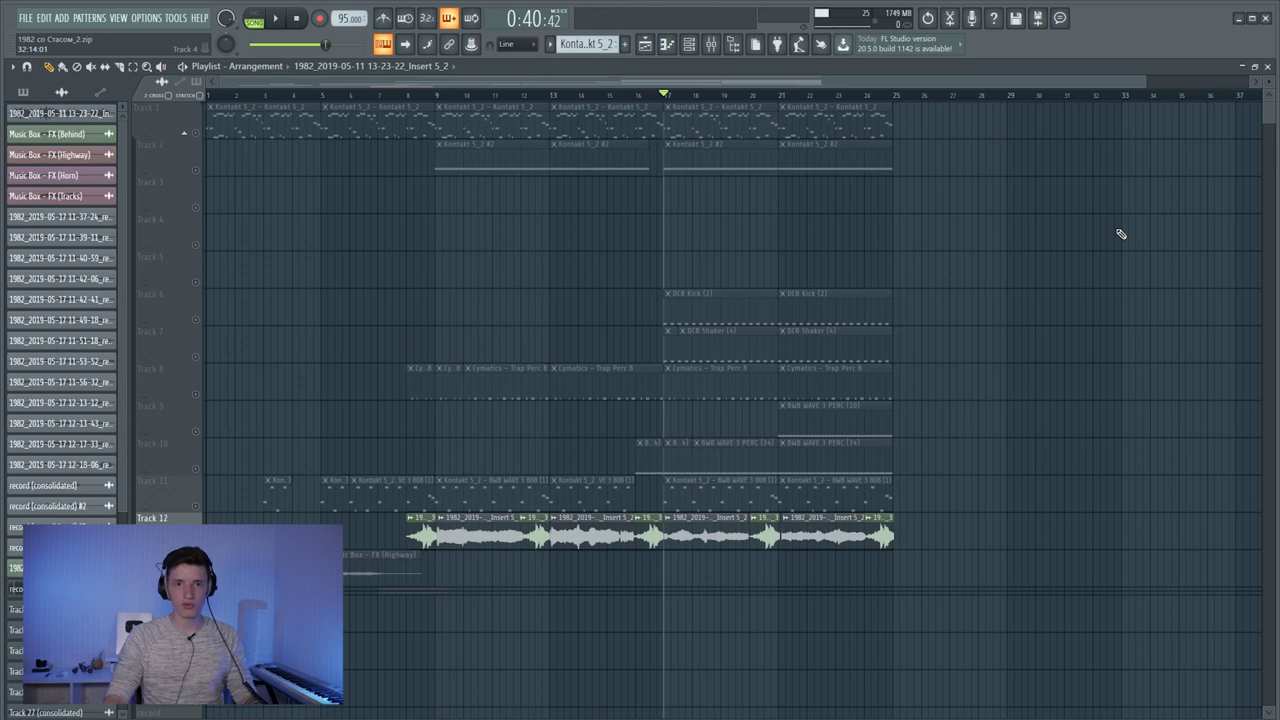
{"action": "key", "text": "space"}
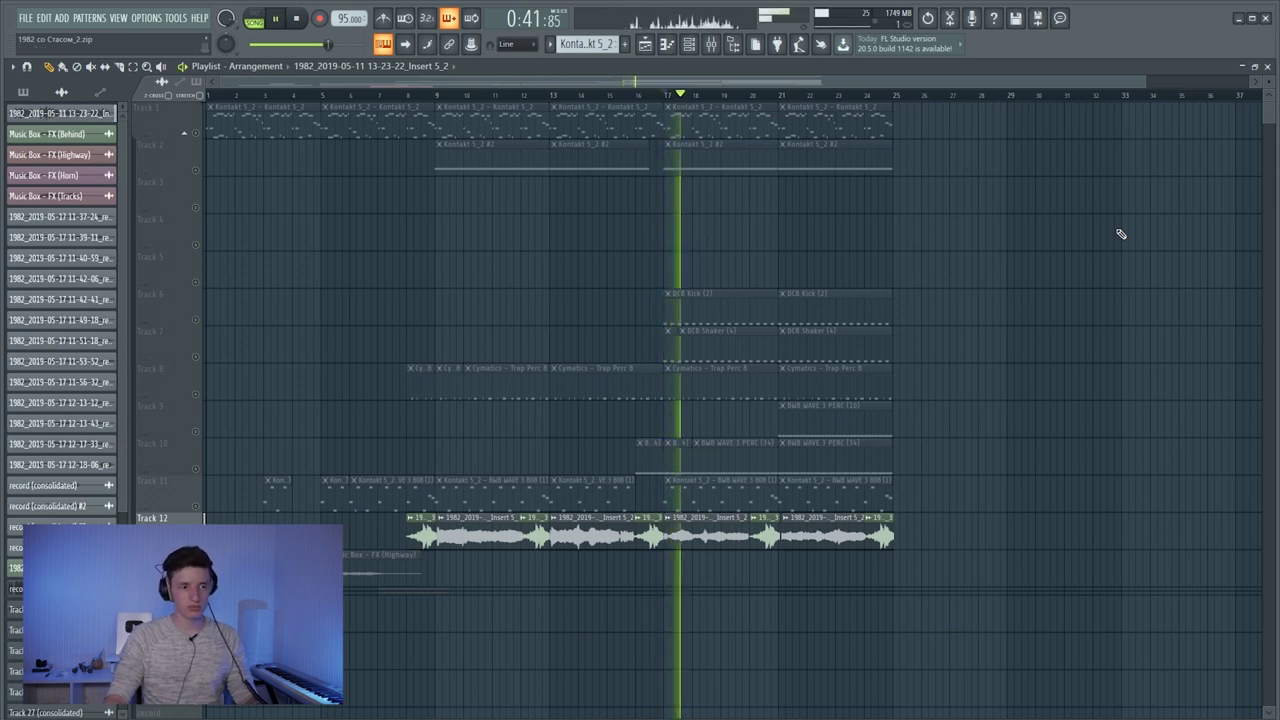
{"action": "key", "text": "space"}
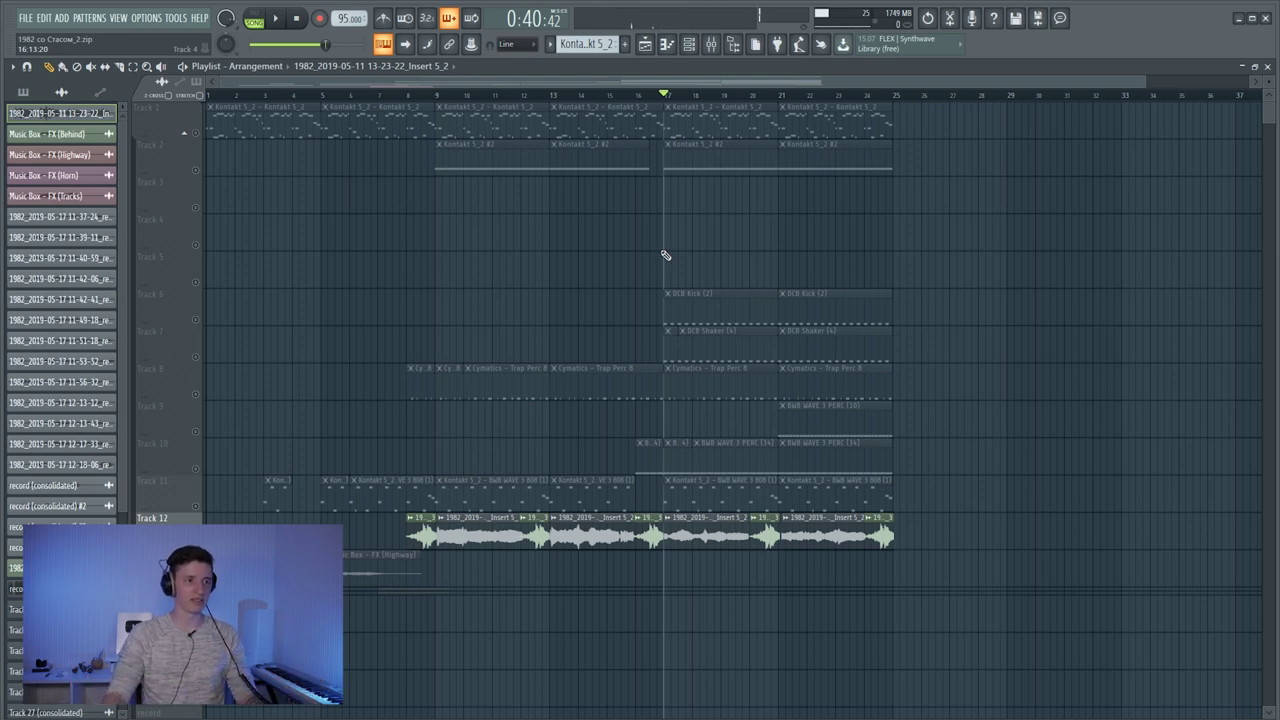
- Unmute Tracks 1, 2, 6 and 11 in the playlist and play them together with the Track 12 recording
{"action": "left_click", "coordinate": [195, 133]}
{"action": "left_click", "coordinate": [195, 170]}
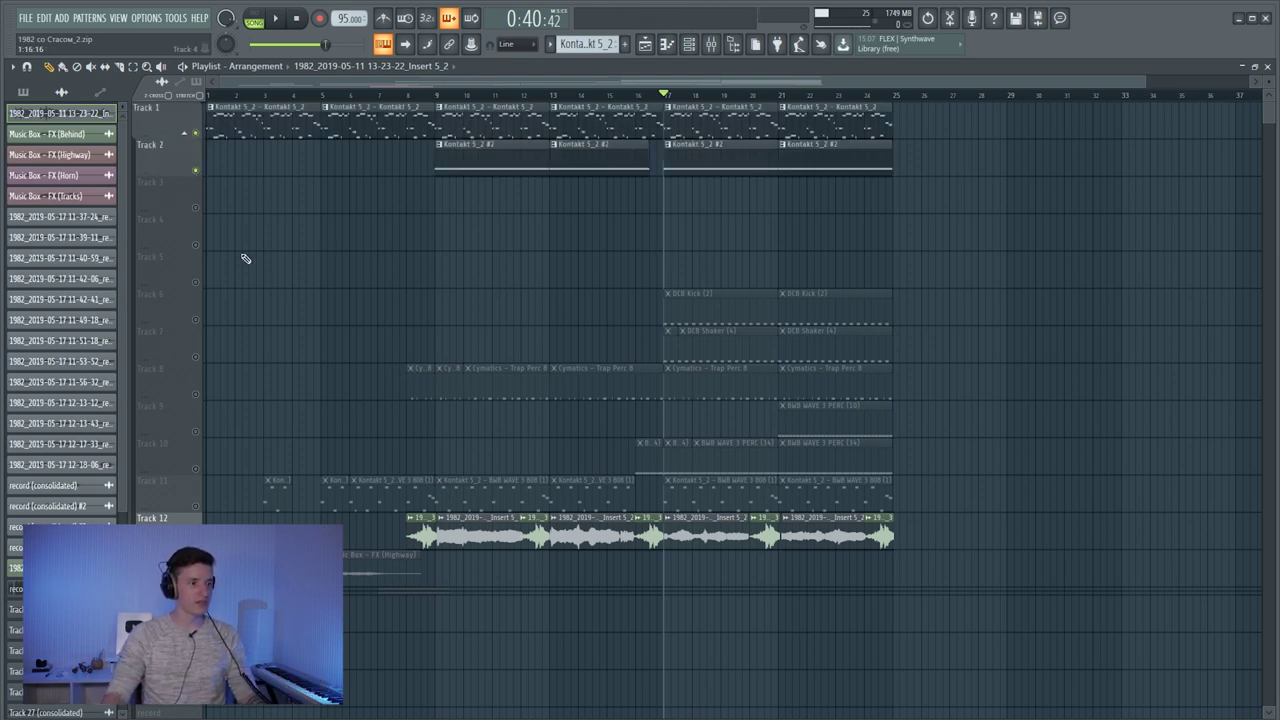
{"action": "left_click", "coordinate": [197, 320]}
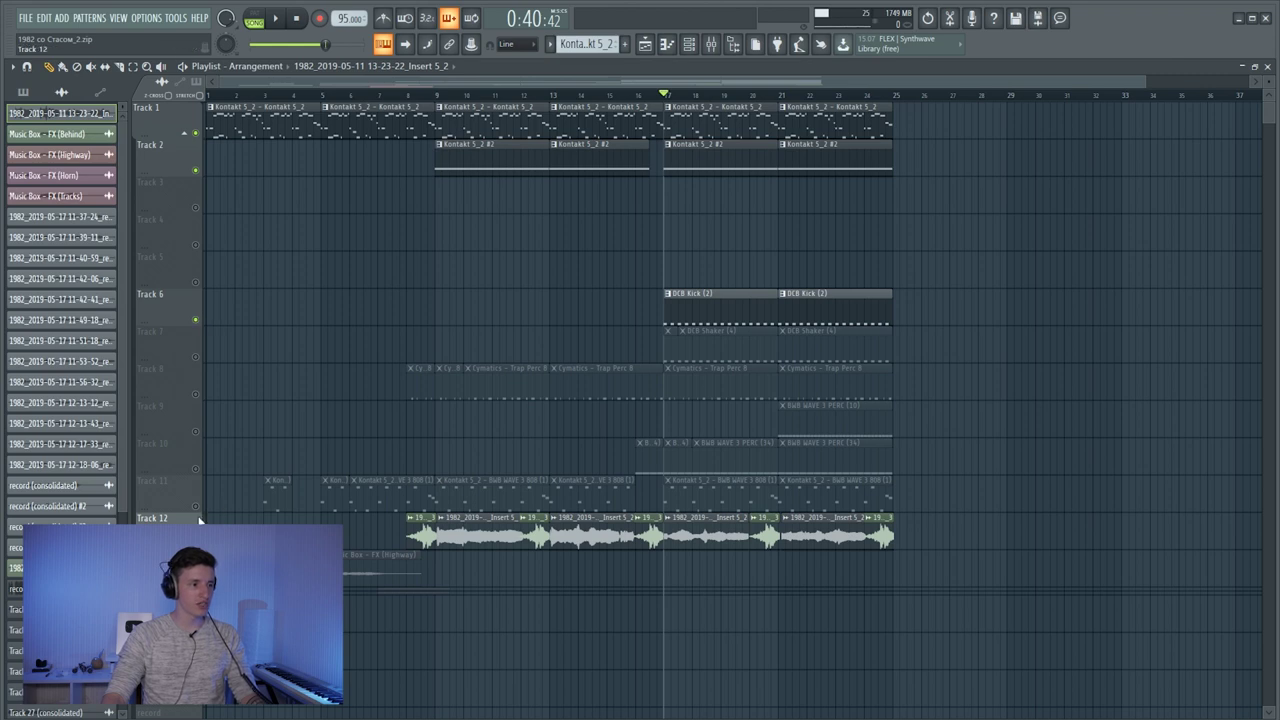
{"action": "left_click", "coordinate": [196, 507]}
{"action": "key", "text": "space"}
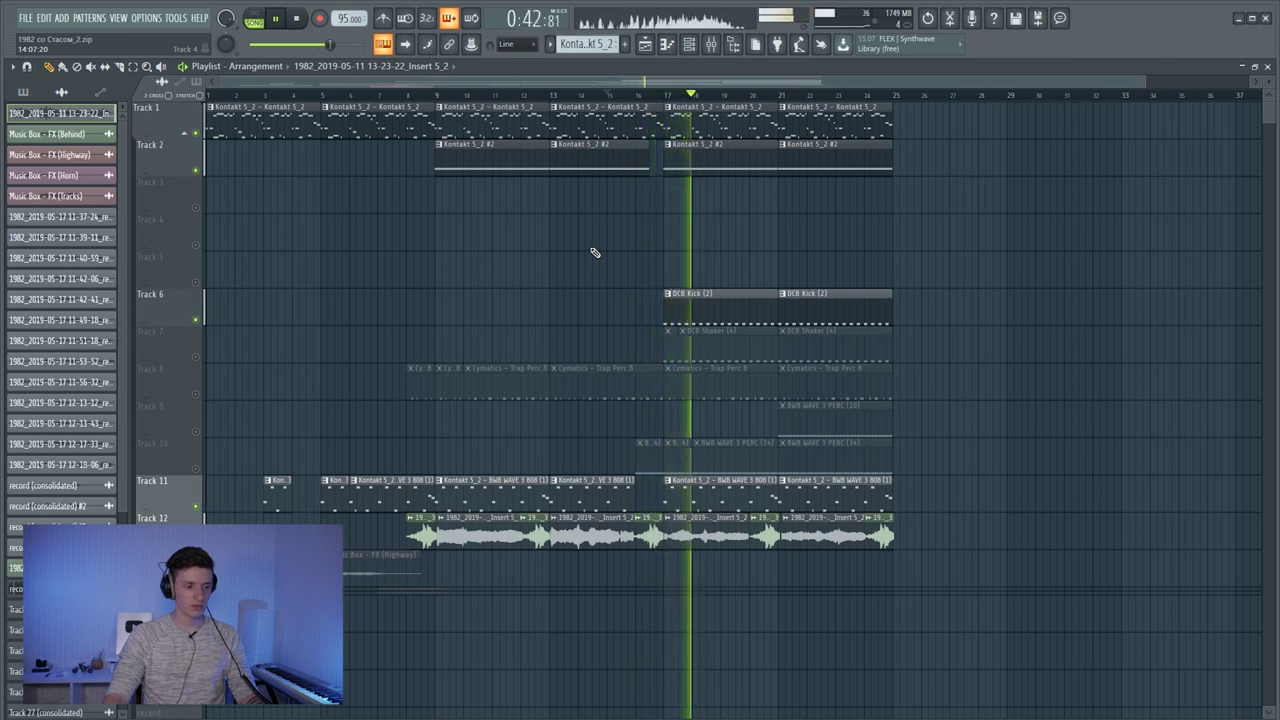
{"action": "key", "text": "space"}
{"action": "scroll", "coordinate": [603, 571], "scroll_direction": "up", "scroll_amount": 2}
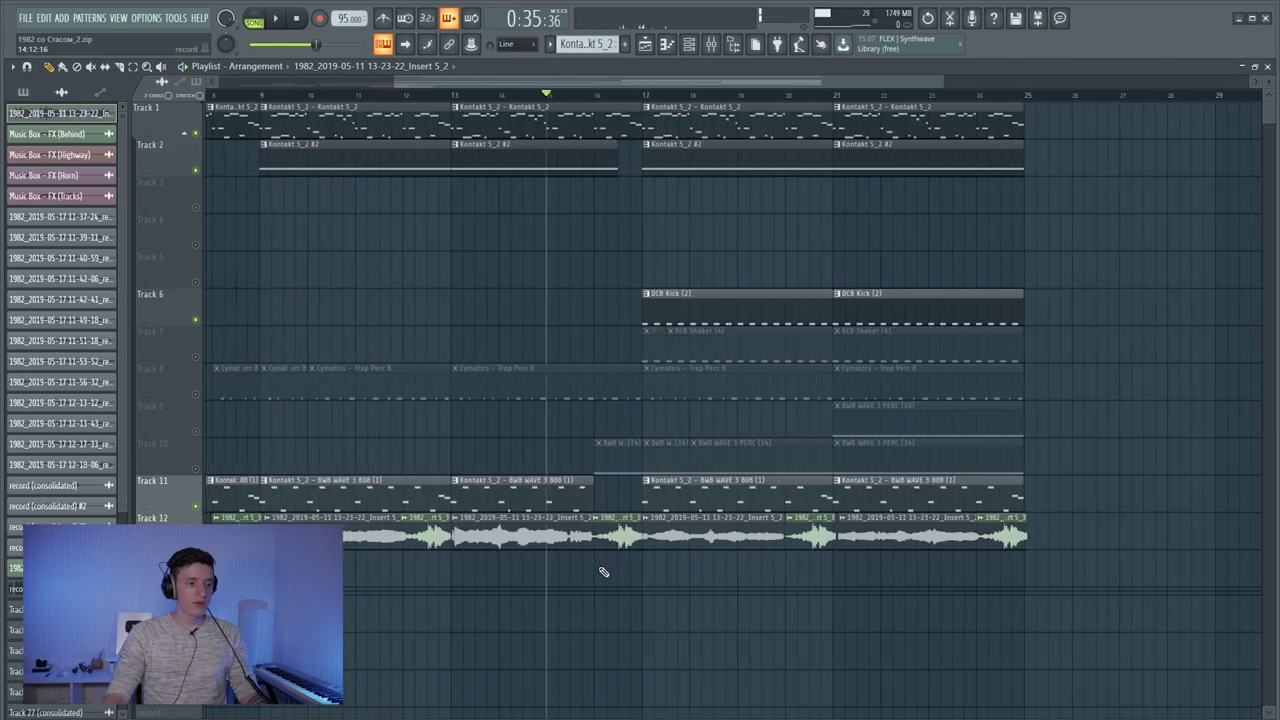
- Solo Track 12 in the playlist and listen to the recording around bar 16
{"action": "left_click", "coordinate": [491, 549]}
{"action": "scroll", "coordinate": [420, 540], "scroll_direction": "up", "scroll_amount": 2}
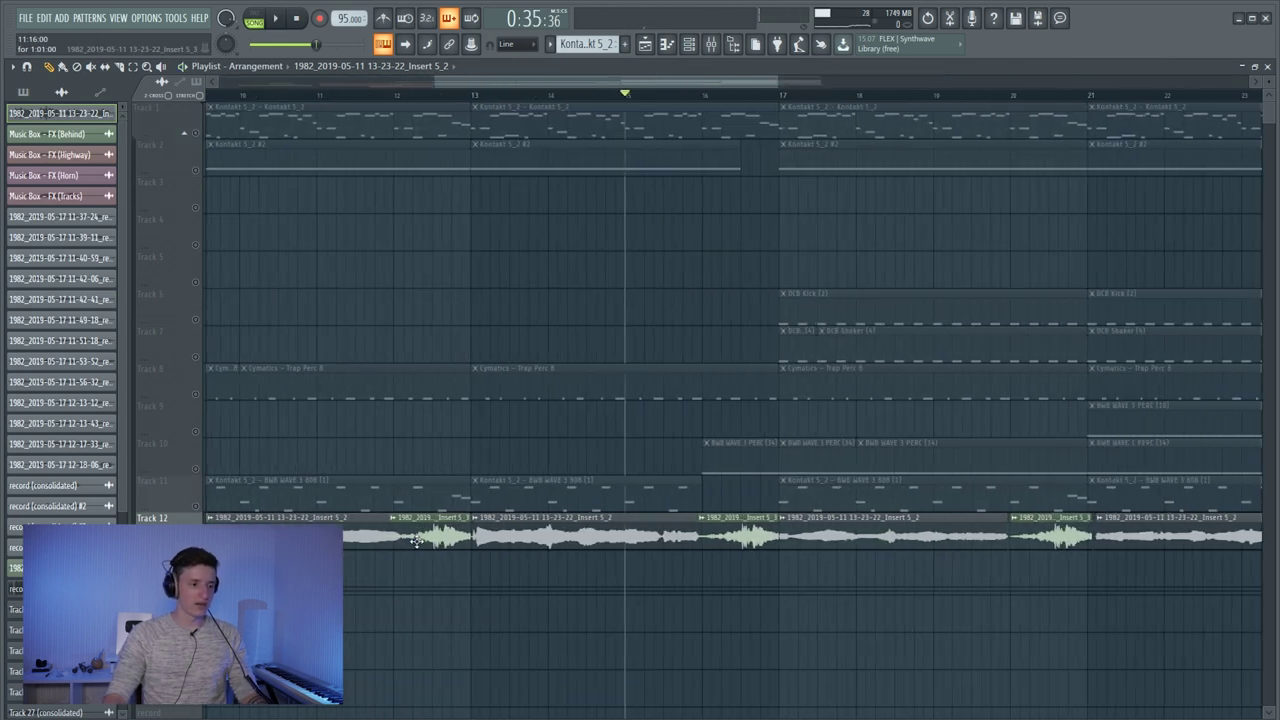
{"action": "scroll", "coordinate": [629, 243], "scroll_direction": "down", "scroll_amount": 1}
{"action": "key", "text": "space"}
{"action": "key", "text": "space"}
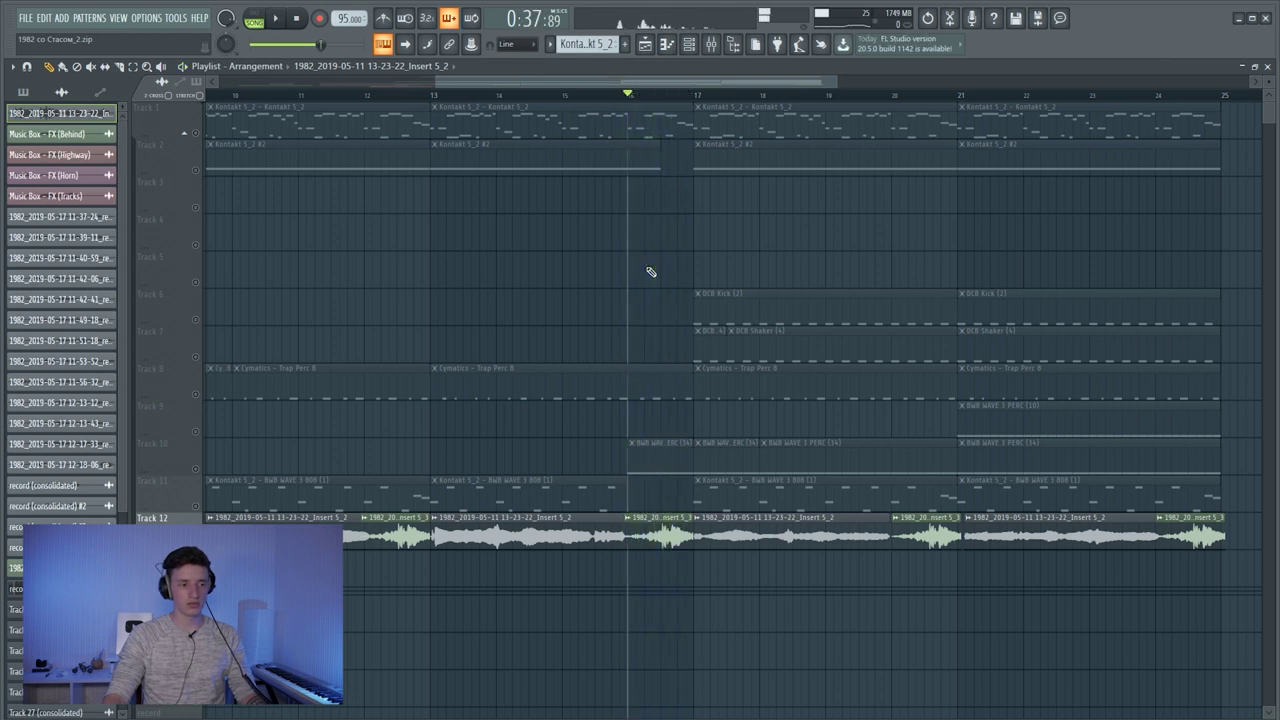
- Open the Track 12 recording in Edison and cut it down to one short fragment, removing its first 0.183 s
{"action": "double_click", "coordinate": [767, 537]}
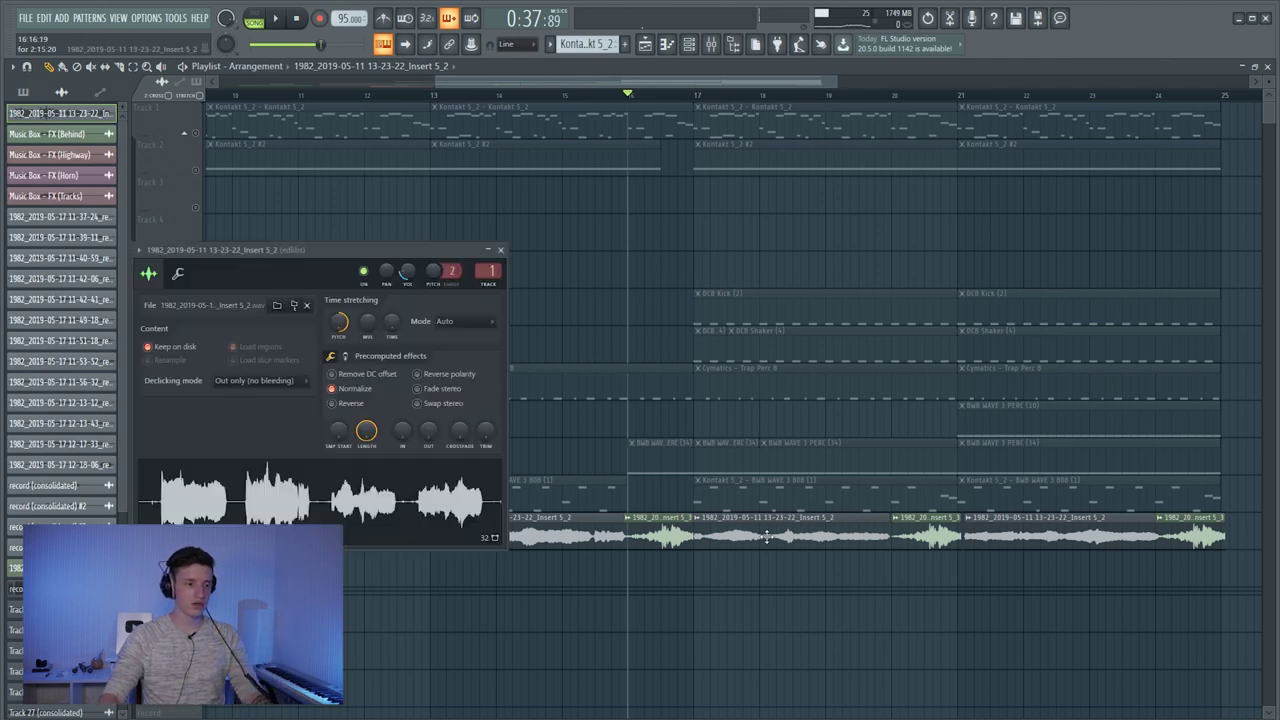
{"action": "left_click", "coordinate": [315, 485]}
{"action": "left_click_drag", "start_coordinate": [417, 196], "coordinate": [651, 145]}
{"action": "left_click_drag", "start_coordinate": [348, 344], "coordinate": [367, 347]}
{"action": "left_click", "coordinate": [413, 354]}
{"action": "key", "text": "ctrl+a"}
{"action": "left_click", "coordinate": [371, 348]}
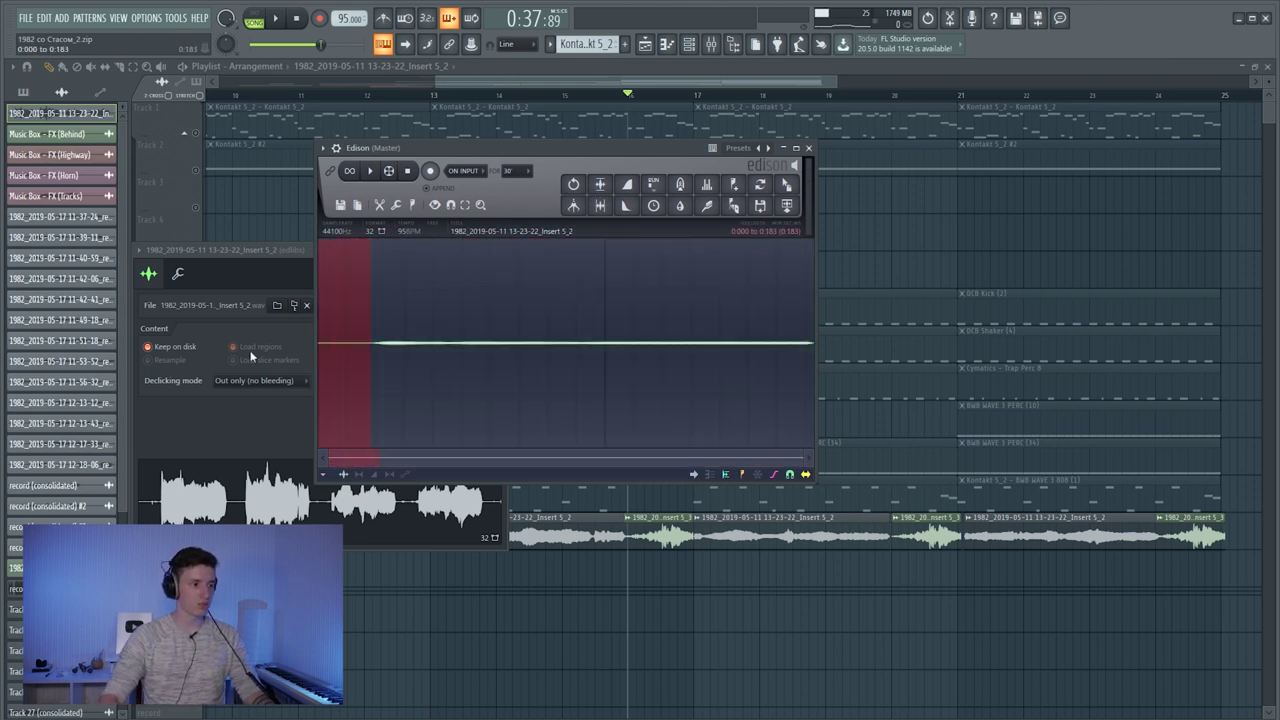
{"action": "left_click", "coordinate": [390, 355]}
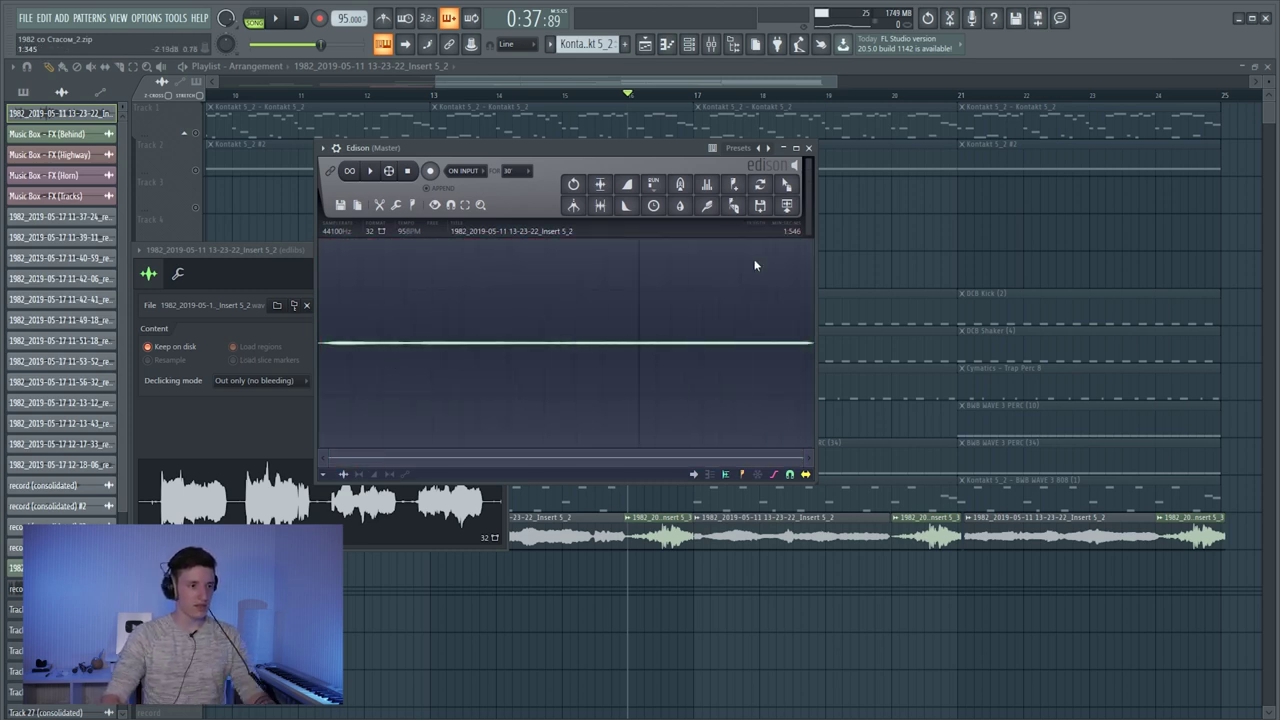
- Apply Edison's convolution reverb to the fragment with the default impulse, full wet level and Add tail enabled
{"action": "right_click", "coordinate": [707, 207]}
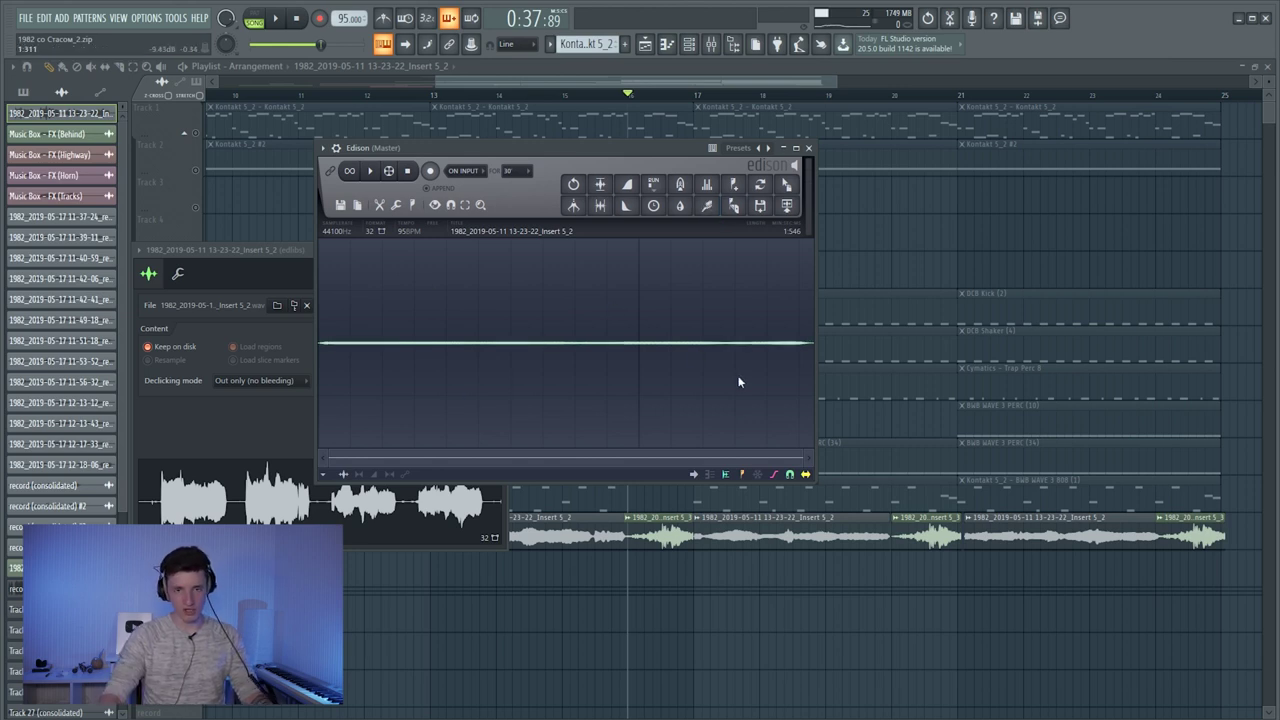
{"action": "left_click", "coordinate": [681, 186]}
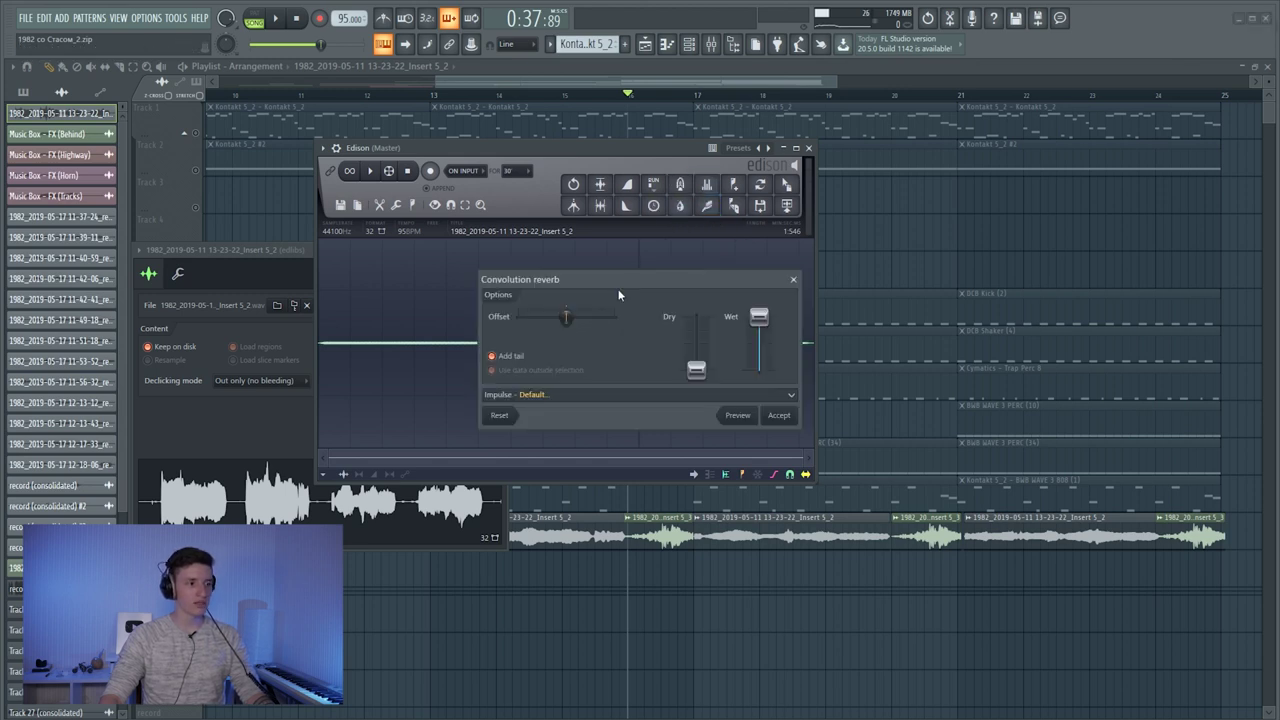
{"action": "left_click_drag", "start_coordinate": [649, 286], "coordinate": [649, 236]}
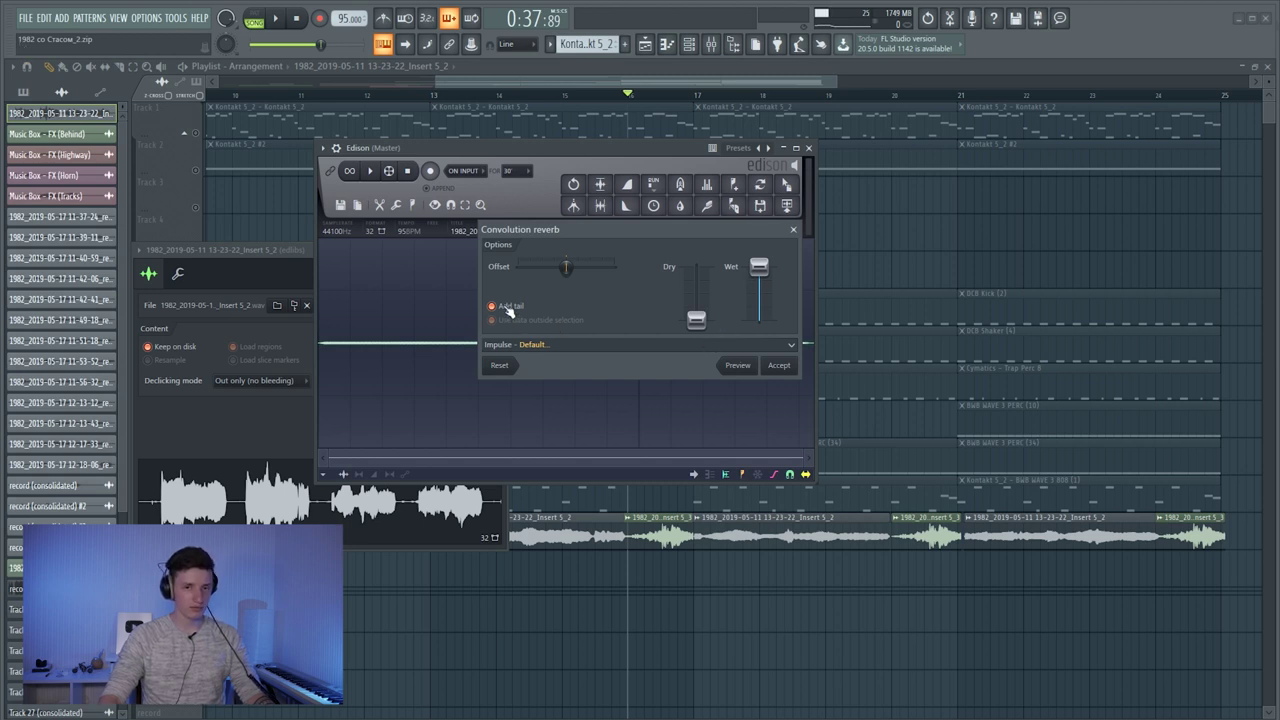
{"action": "left_click", "coordinate": [767, 369]}
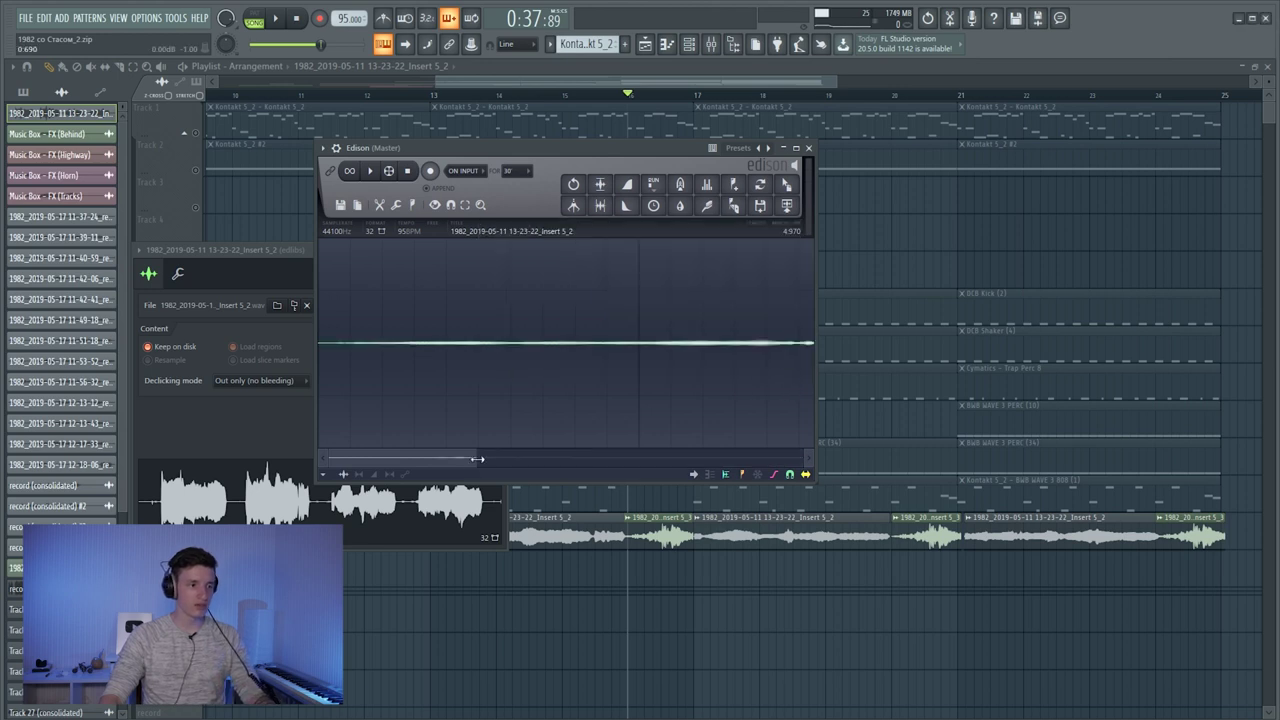
- Reverse the entire reverb sample and place it in the playlist below Track 12, ending at bar 17
{"action": "key", "text": "ctrl+a"}
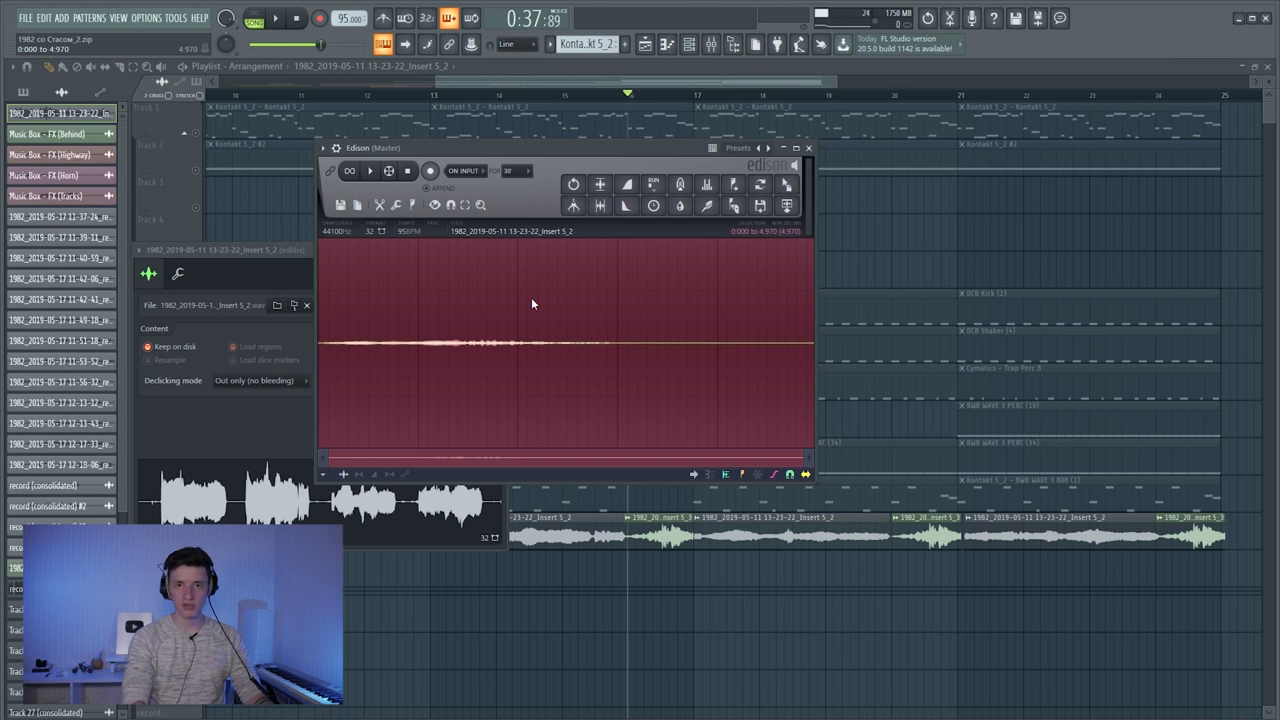
{"action": "key", "text": "ctrl+r"}
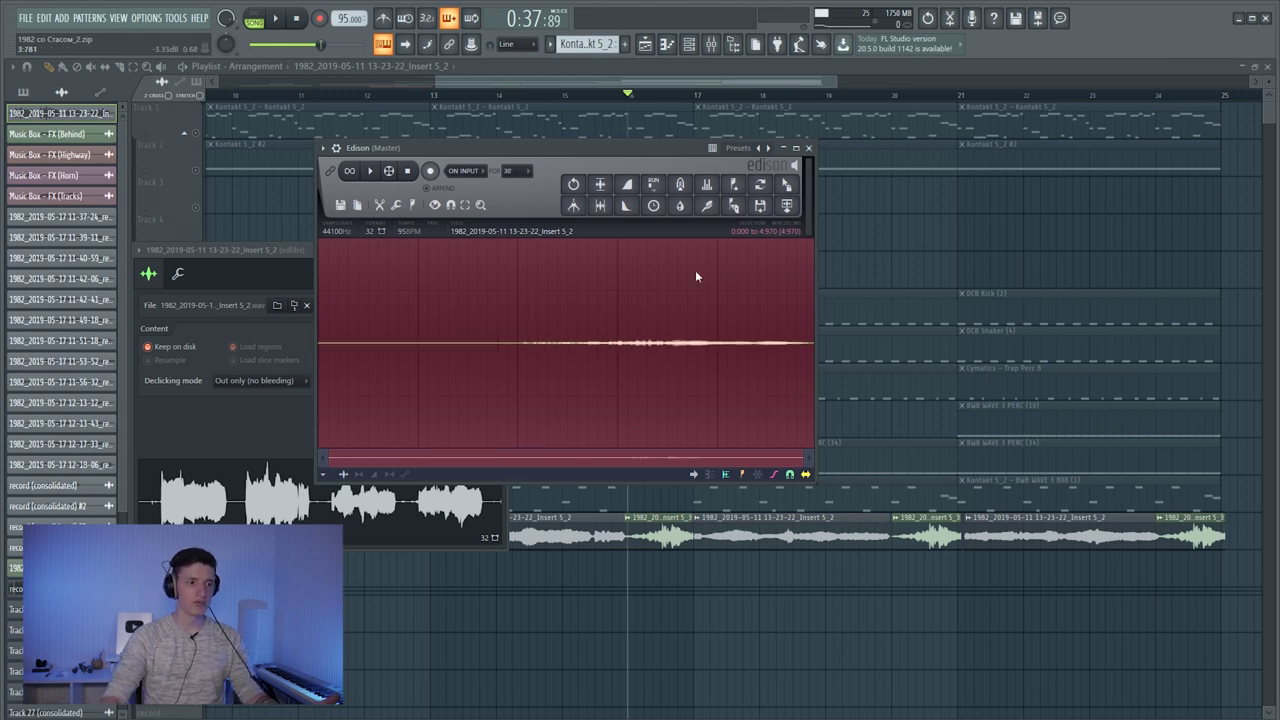
{"action": "left_click_drag", "start_coordinate": [786, 186], "coordinate": [585, 565]}
{"action": "key", "text": "space"}
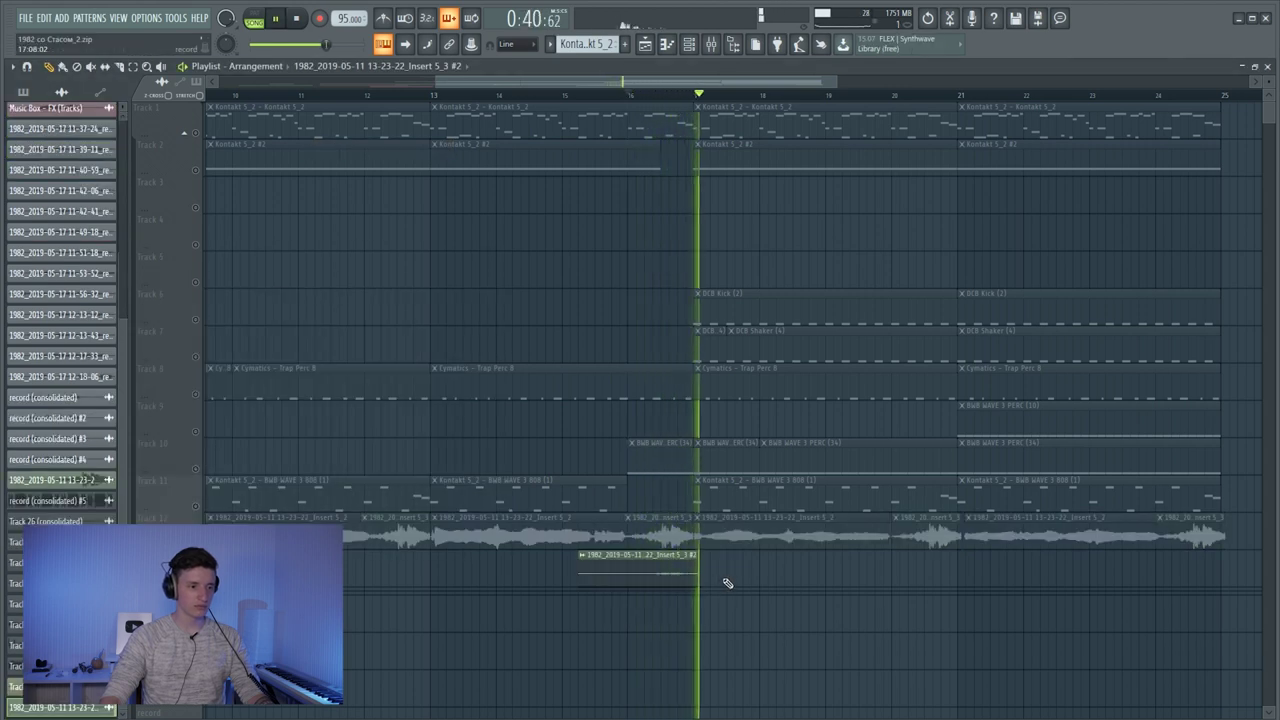
{"action": "key", "text": "space"}
- Route the reversed clip's channel to the edlibs mixer track
{"action": "double_click", "coordinate": [690, 566]}
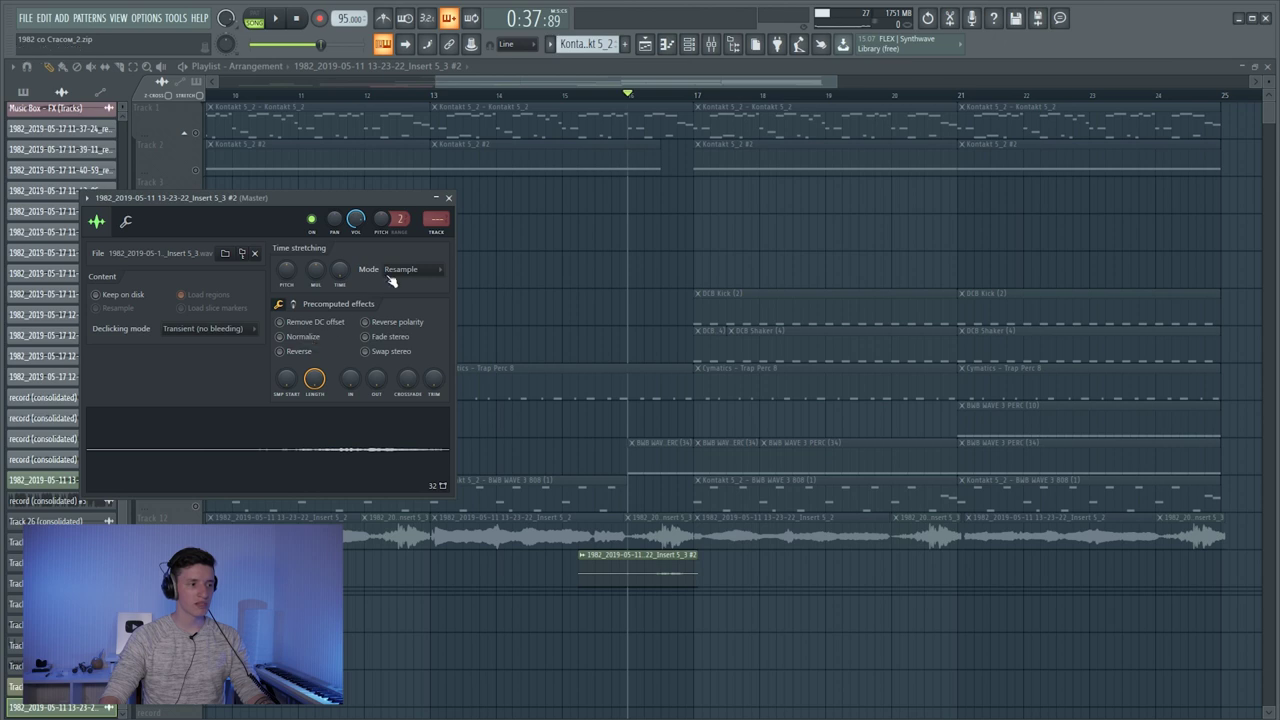
{"action": "key", "text": "Escape"}
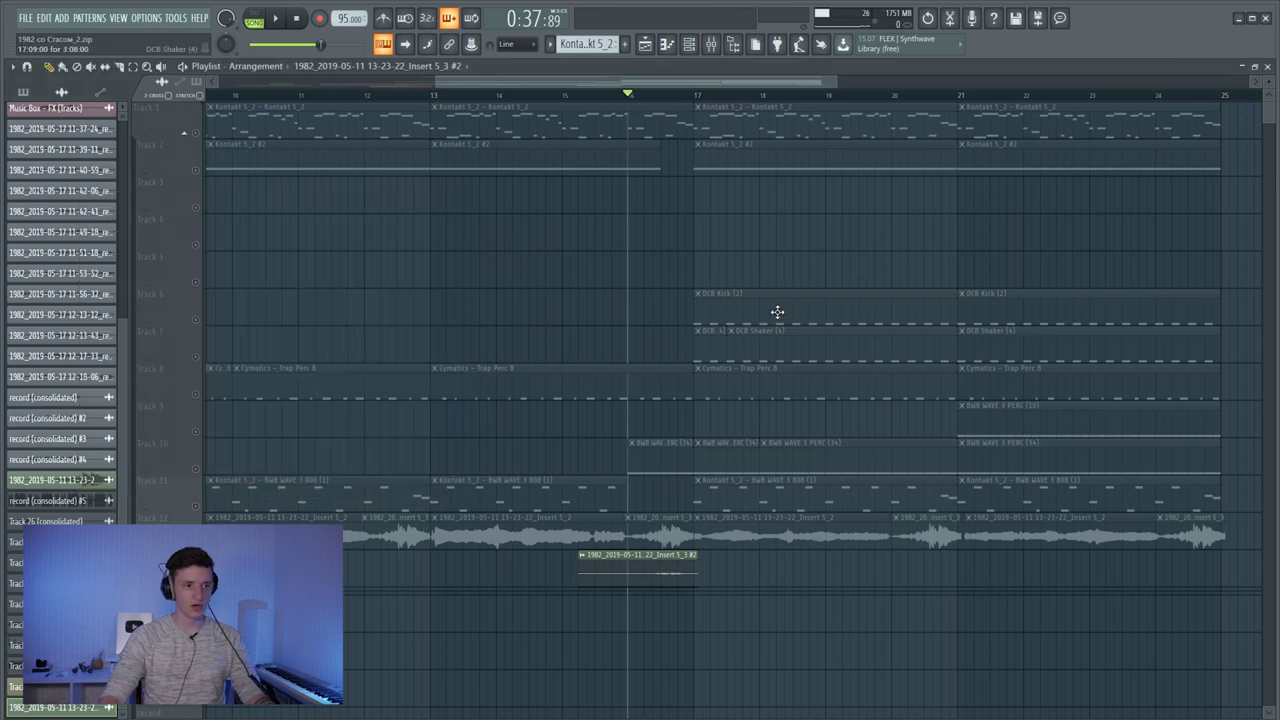
{"action": "left_click", "coordinate": [724, 50]}
{"action": "right_click", "coordinate": [420, 140]}
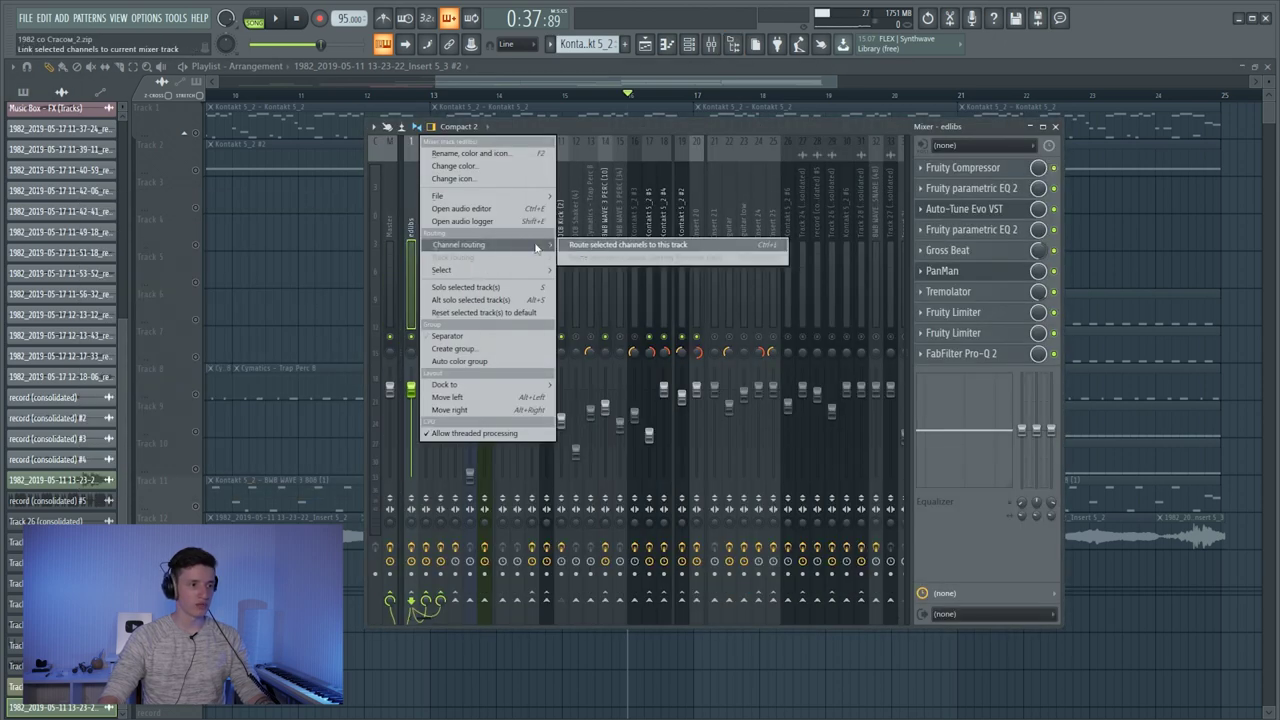
{"action": "left_click", "coordinate": [760, 244]}
{"action": "key", "text": "F9"}
- Raise the reversed clip's pitch by 1200 cents and listen to it leading into bar 17
{"action": "double_click", "coordinate": [637, 554]}
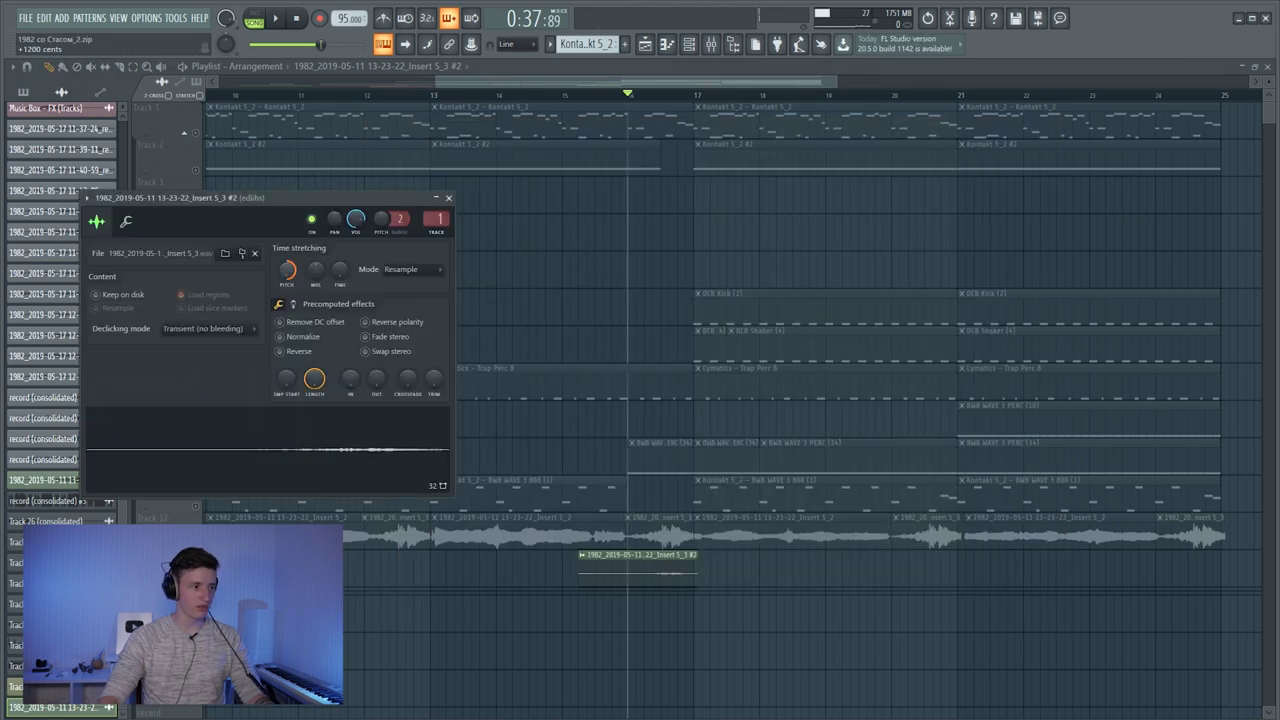
{"action": "key", "text": "Escape"}
{"action": "key", "text": "space"}
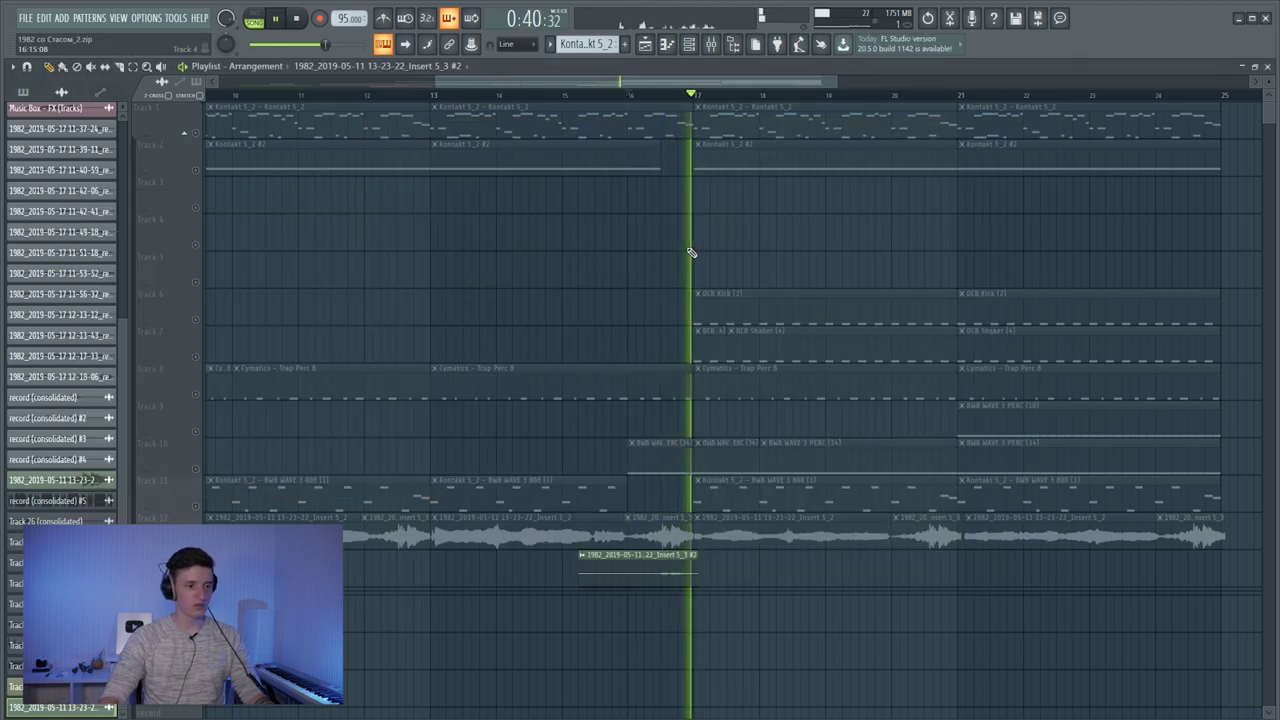
{"action": "key", "text": "space"}
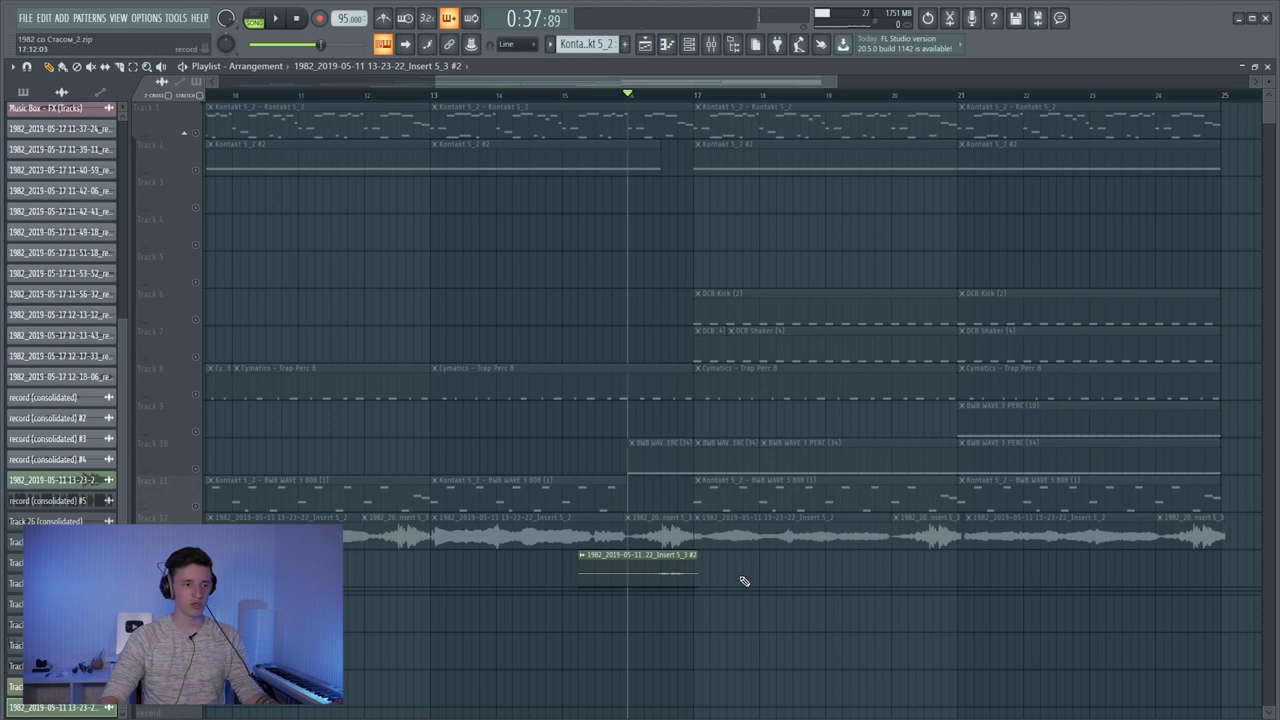
- Open the DCB Shaker (4) pattern in the piano roll and play it alone
{"action": "scroll", "coordinate": [651, 249], "scroll_direction": "down", "scroll_amount": 3}
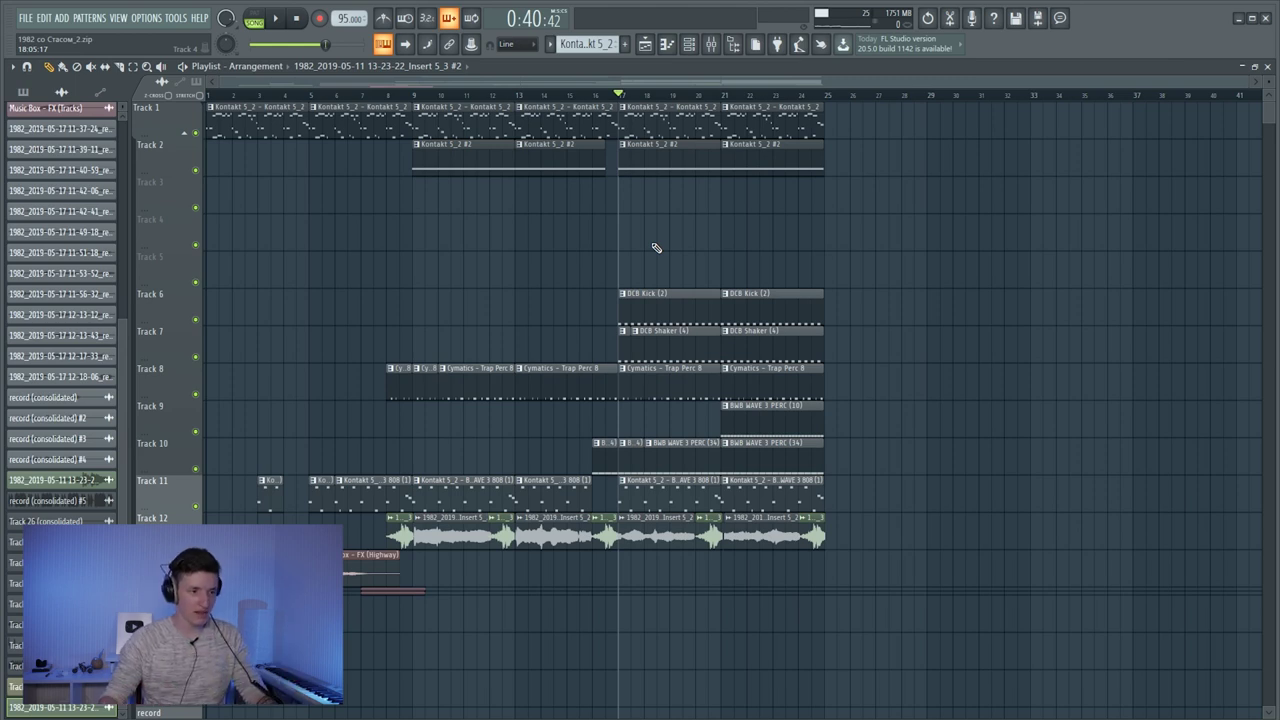
{"action": "double_click", "coordinate": [647, 350]}
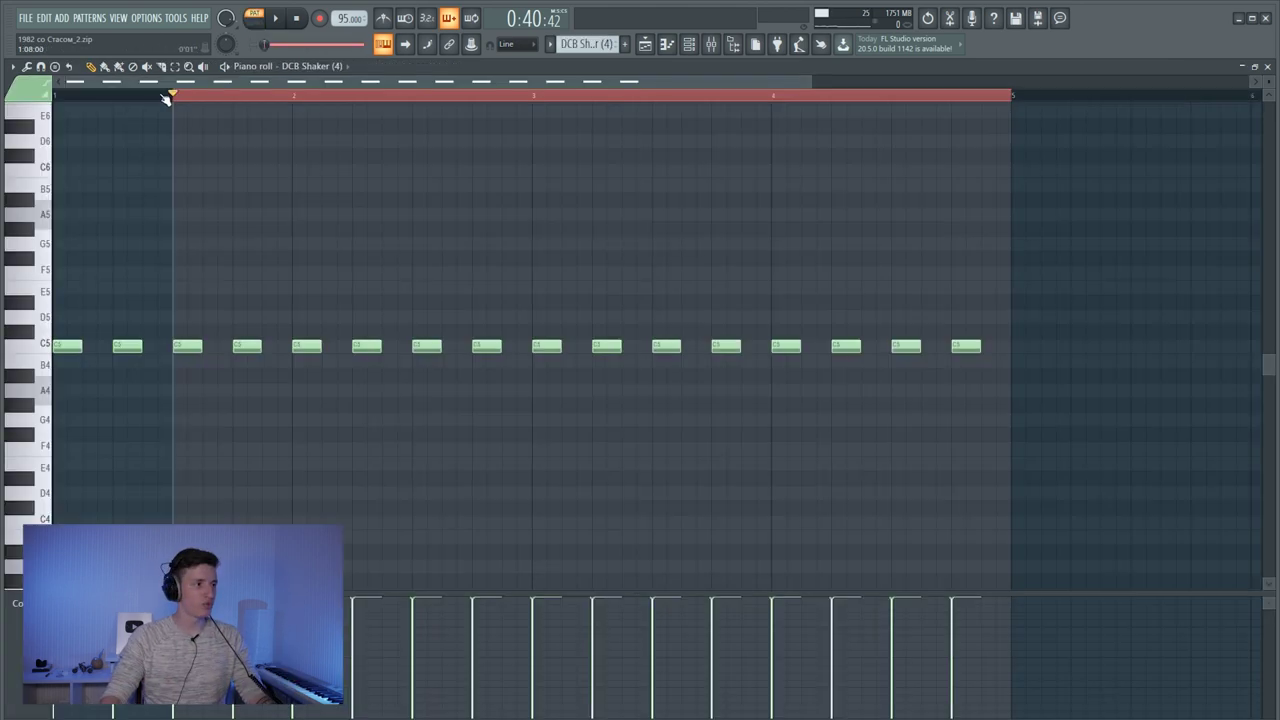
{"action": "key", "text": "space"}
{"action": "scroll", "coordinate": [348, 83], "scroll_direction": "down", "scroll_amount": 2}
{"action": "key", "text": "space"}
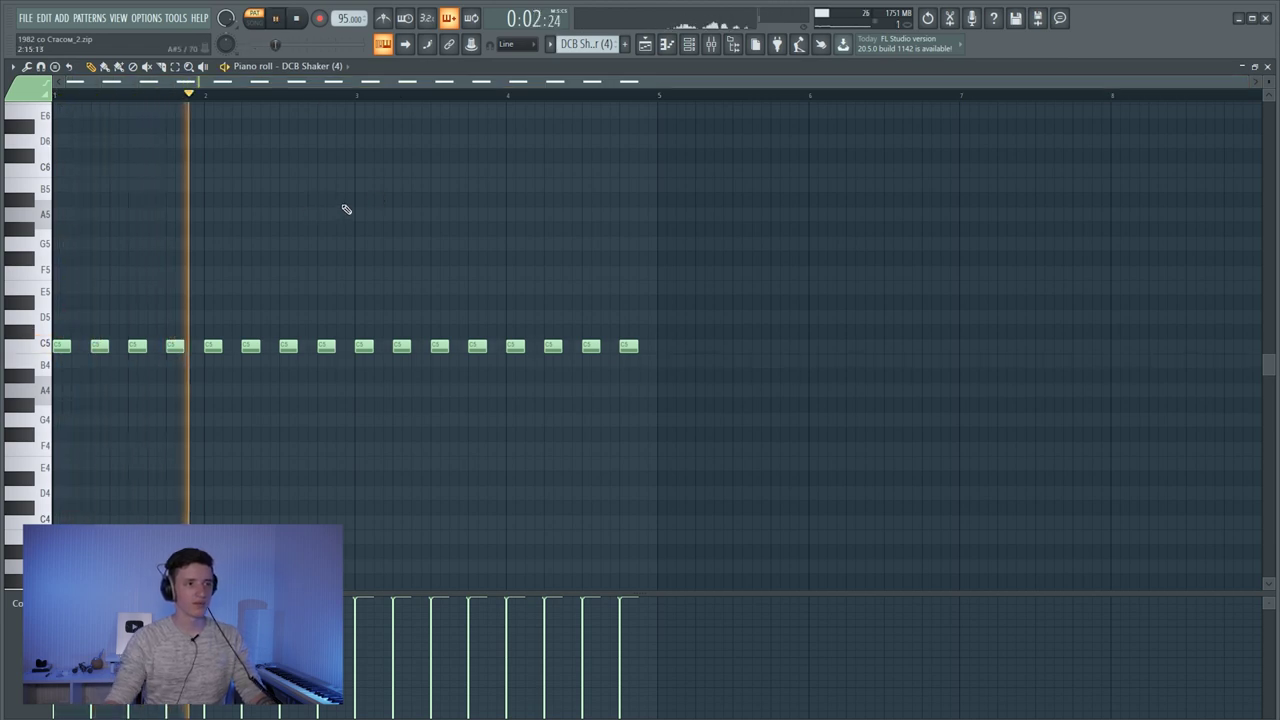
- Play the Cymatics - Trap Perc 8 pattern on its own and again with the metronome enabled
{"action": "key", "text": "space"}
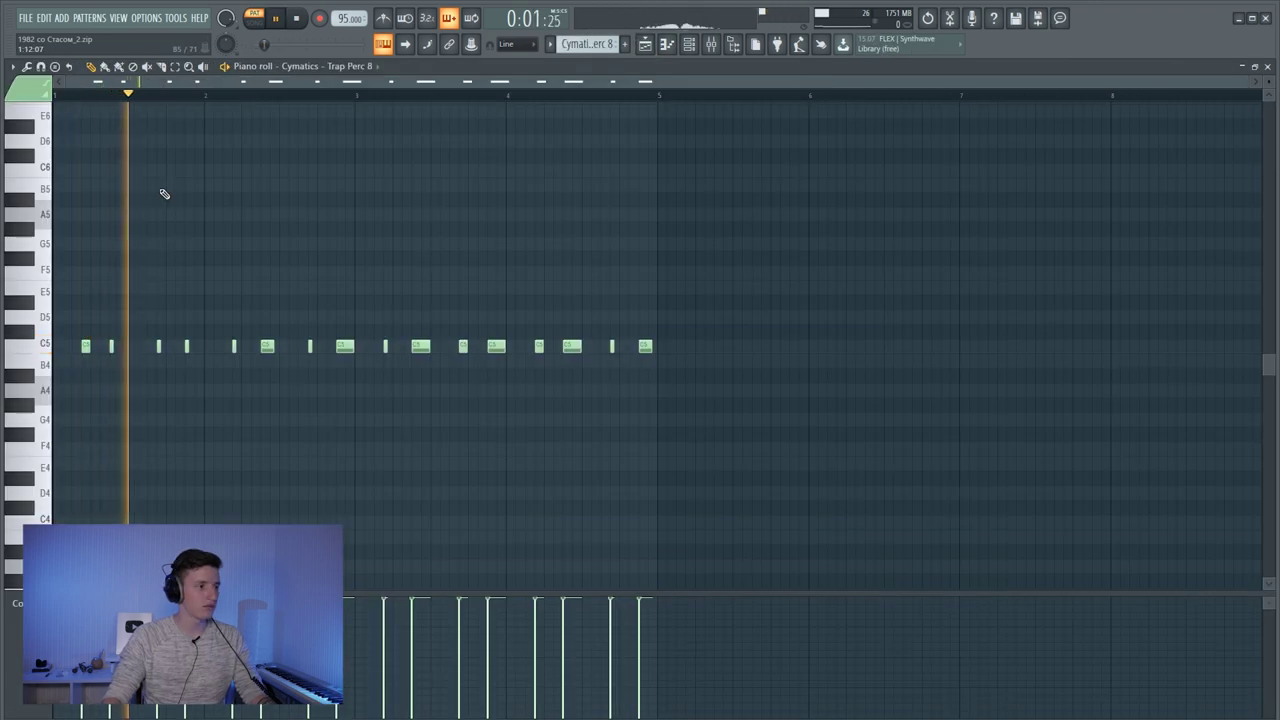
{"action": "key", "text": "space"}
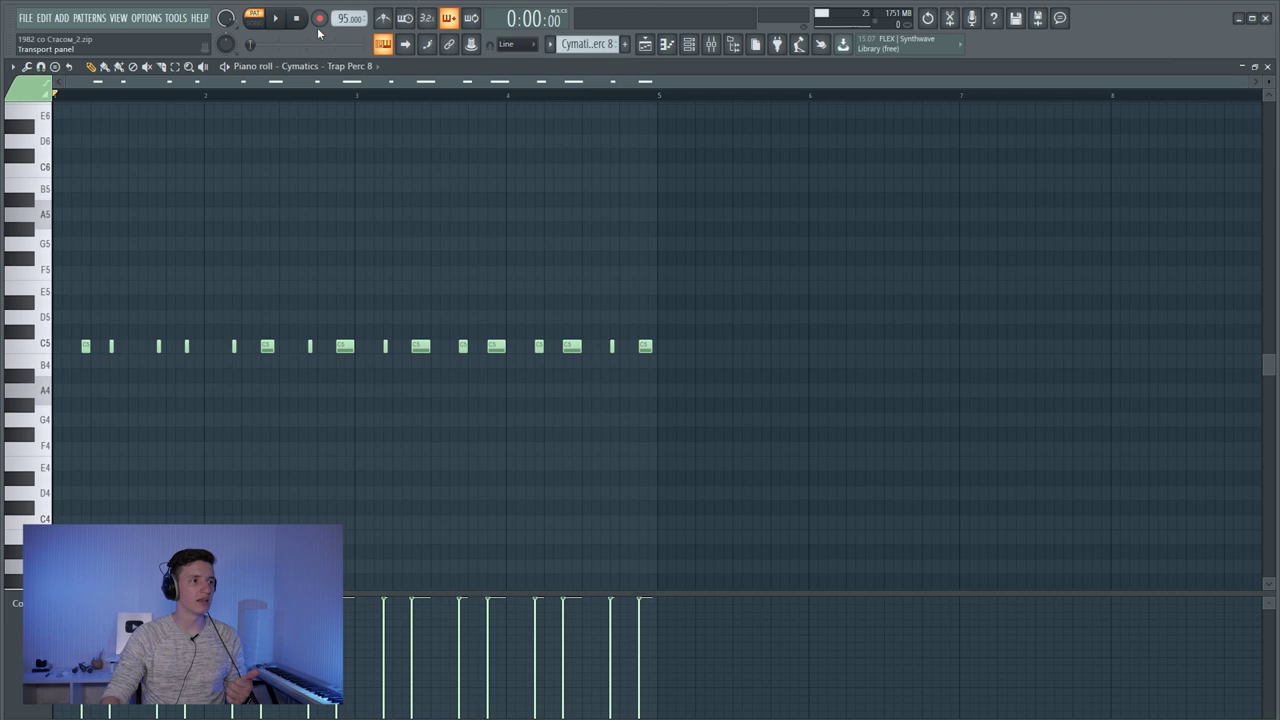
{"action": "key", "text": "ctrl+m"}
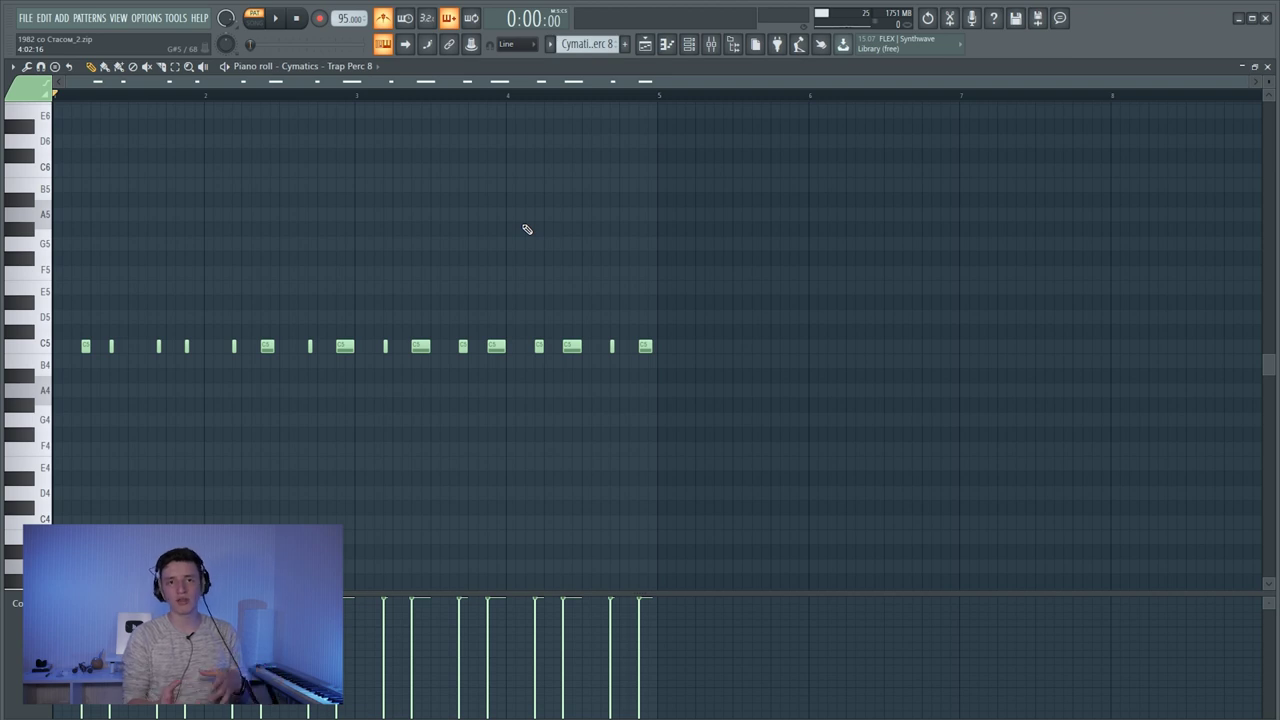
{"action": "key", "text": "space"}
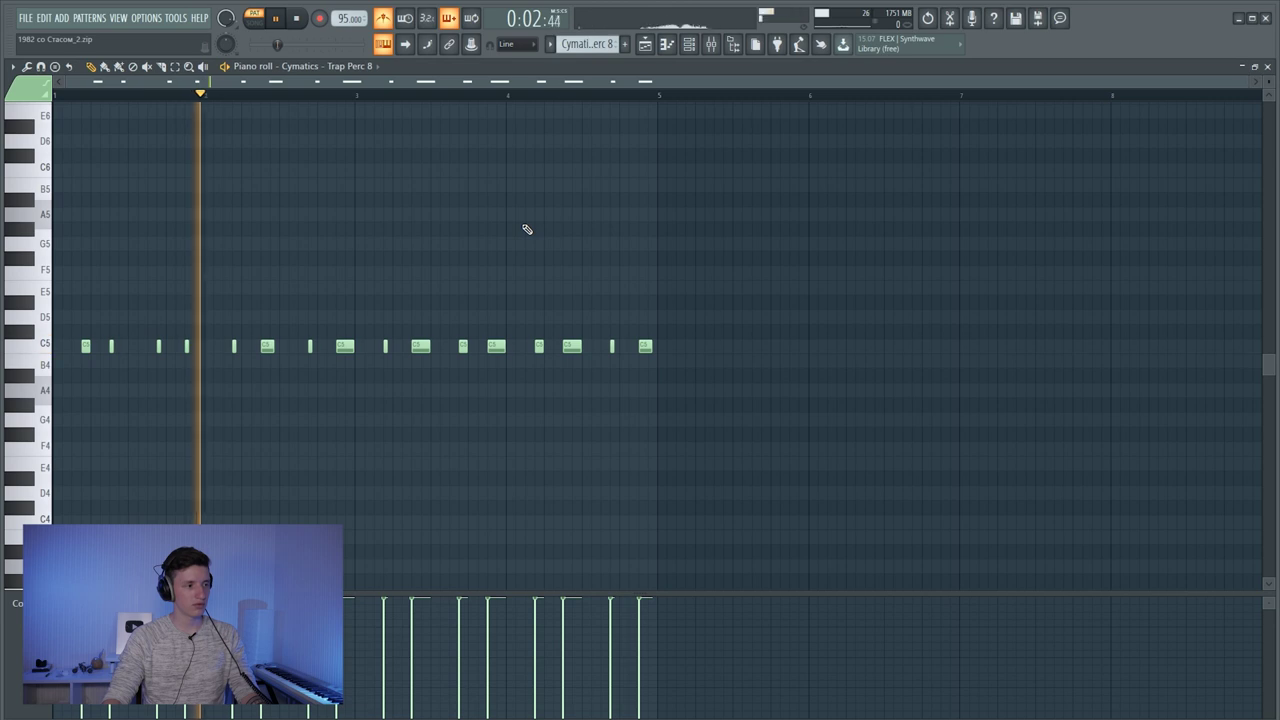
{"action": "key", "text": "space"}
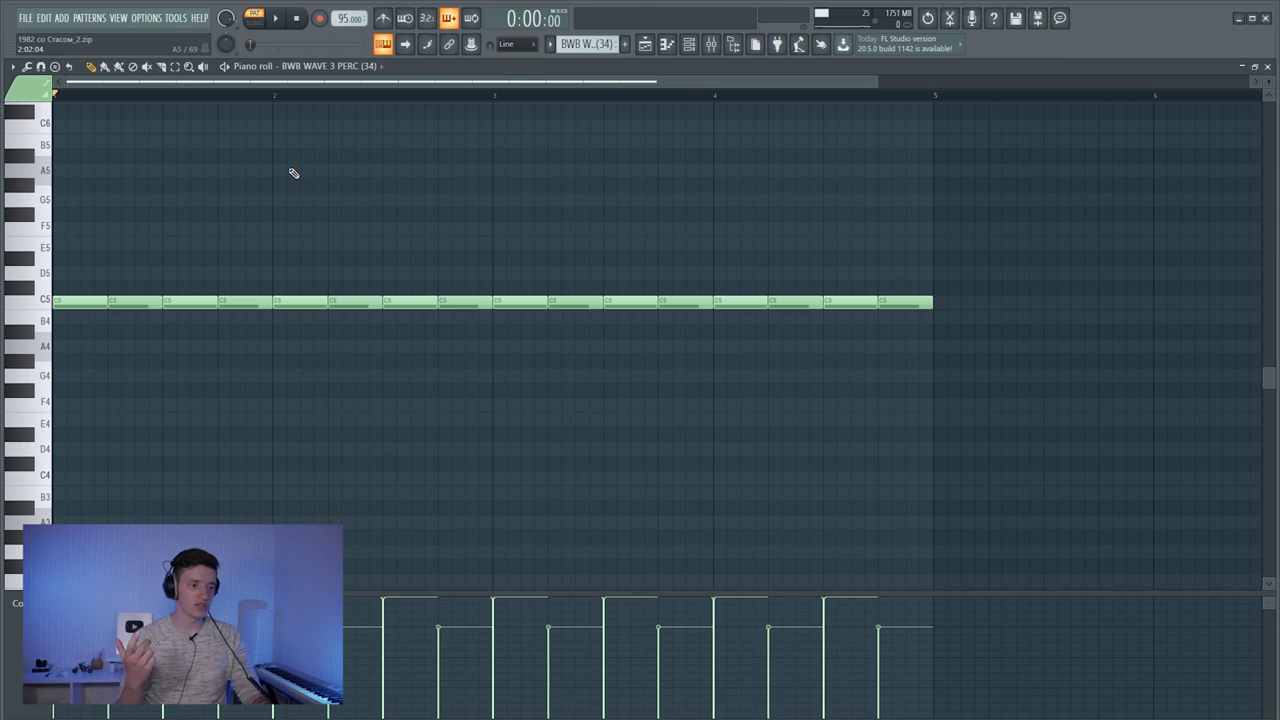
- Listen to the BWB WAVE 3 PERC (34) and BWB WAVE 3 PERC (10) patterns in the piano roll
{"action": "key", "text": "space"}
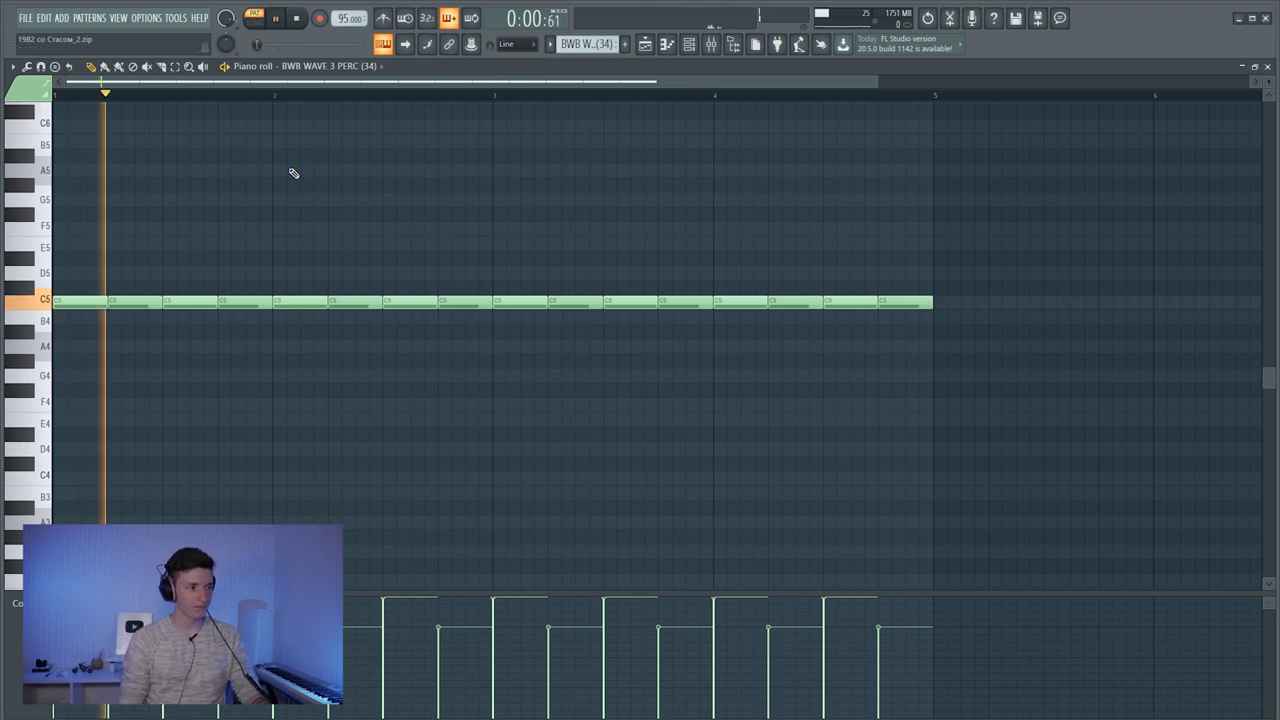
{"action": "key", "text": "space"}
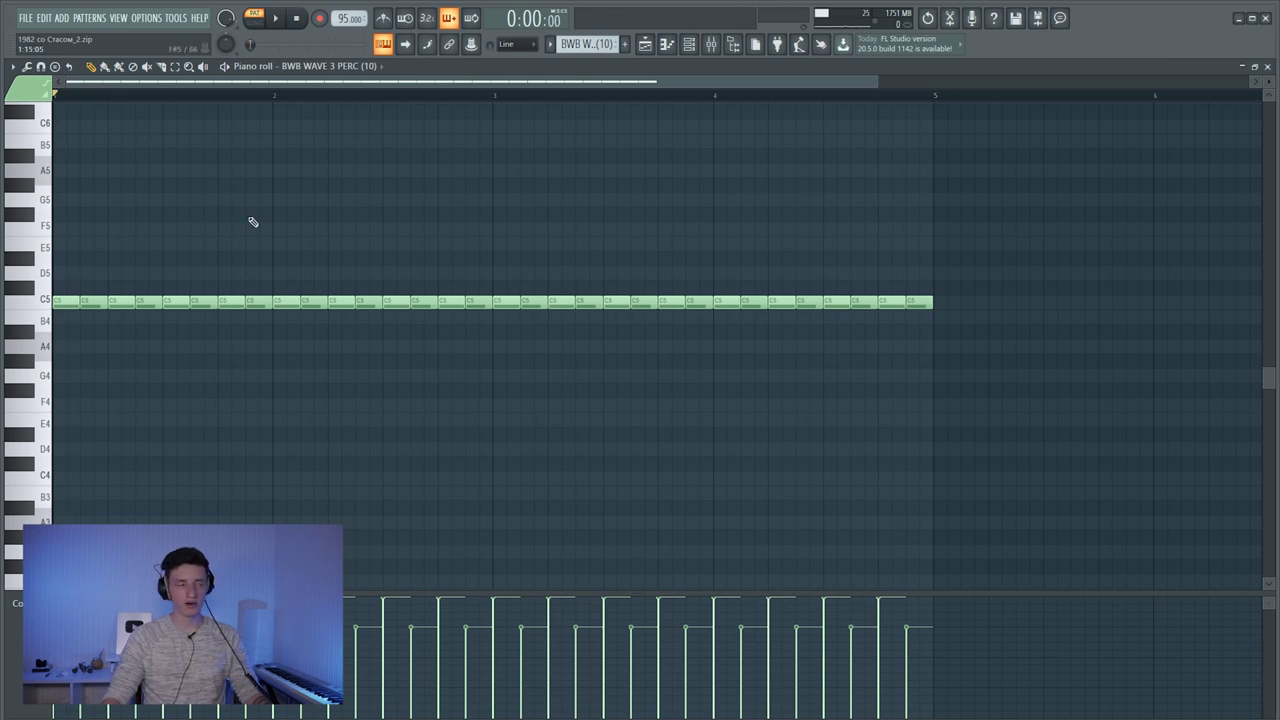
{"action": "key", "text": "space"}
{"action": "key", "text": "space"}
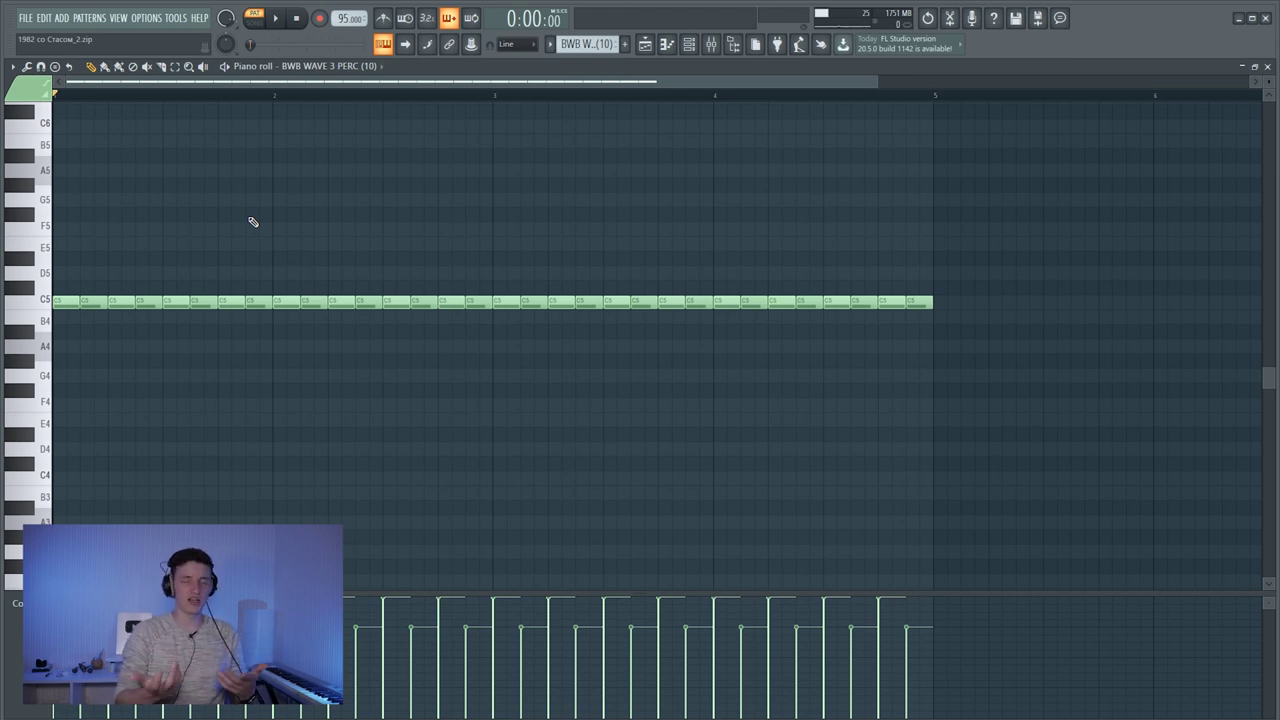
- Return to the playlist and play the full arrangement from the beginning
{"action": "scroll", "coordinate": [652, 150], "scroll_direction": "up", "scroll_amount": 2}
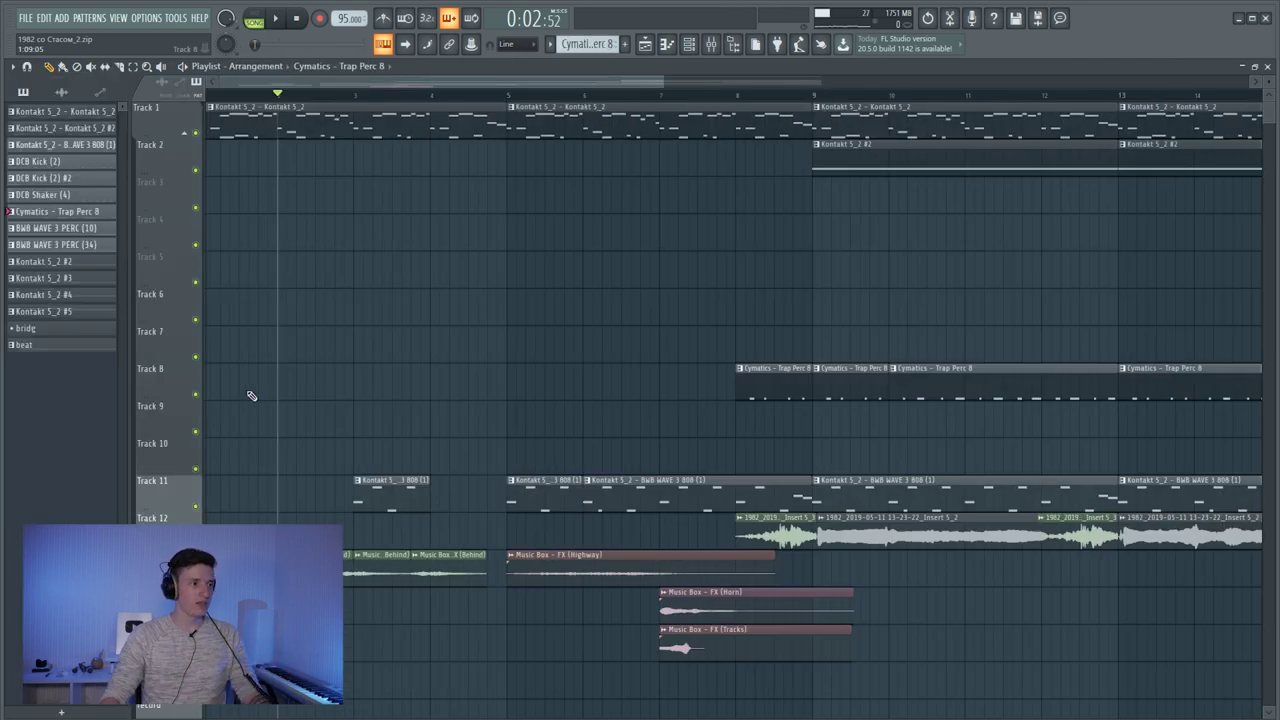
{"action": "scroll", "coordinate": [274, 183], "scroll_direction": "down", "scroll_amount": 4}
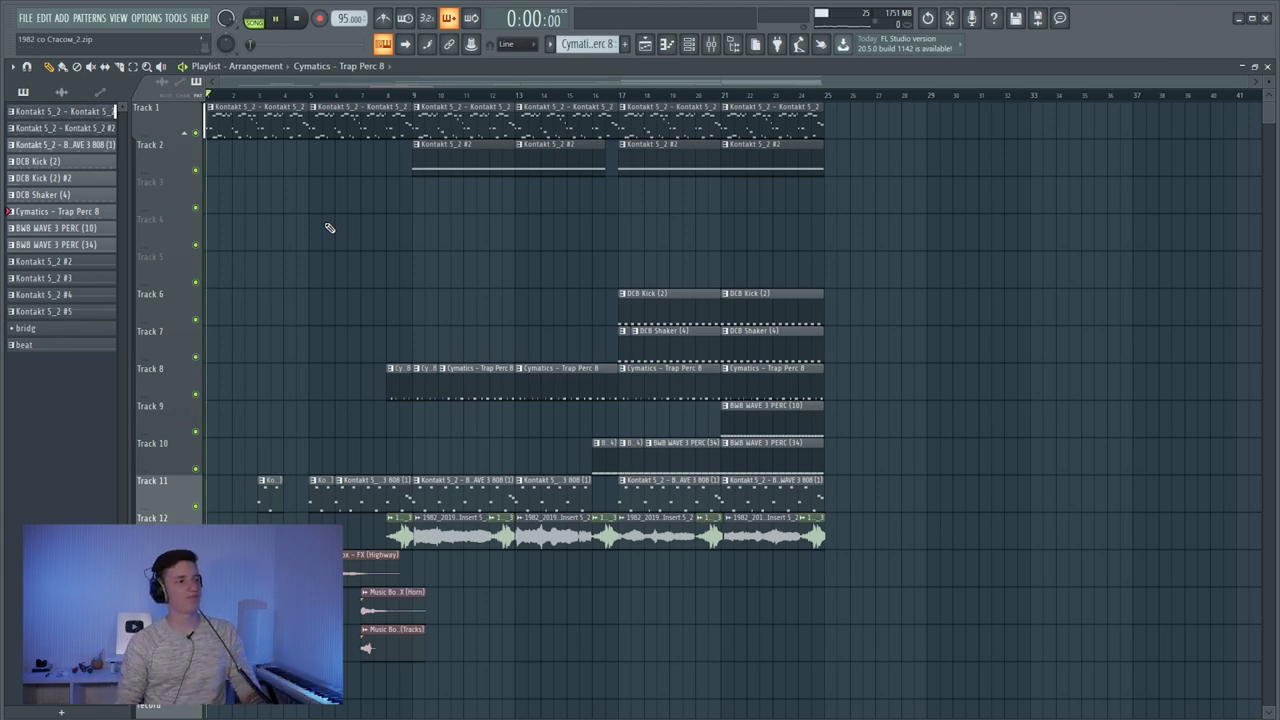
{"action": "key", "text": "space"}
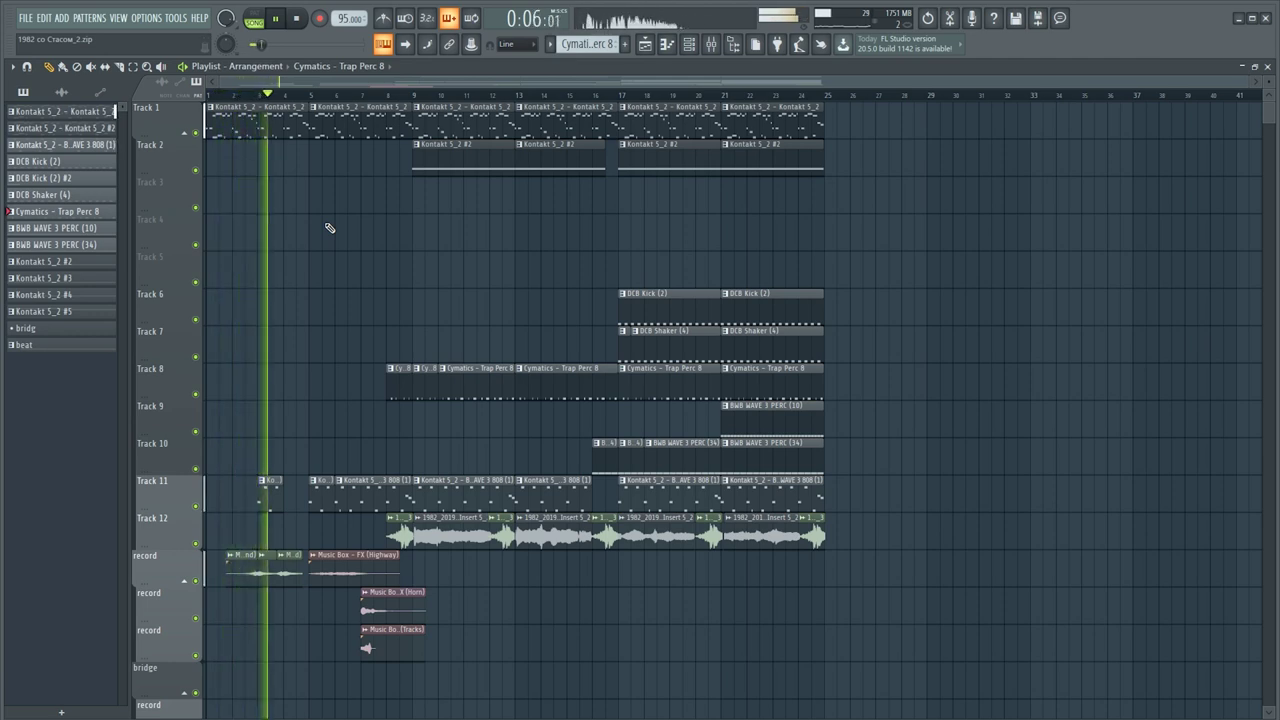
- Show the edlibs effect chain in the mixer while the arrangement plays, and close the mixer
{"action": "left_click", "coordinate": [710, 44]}
{"action": "left_click_drag", "start_coordinate": [651, 123], "coordinate": [1022, 121]}
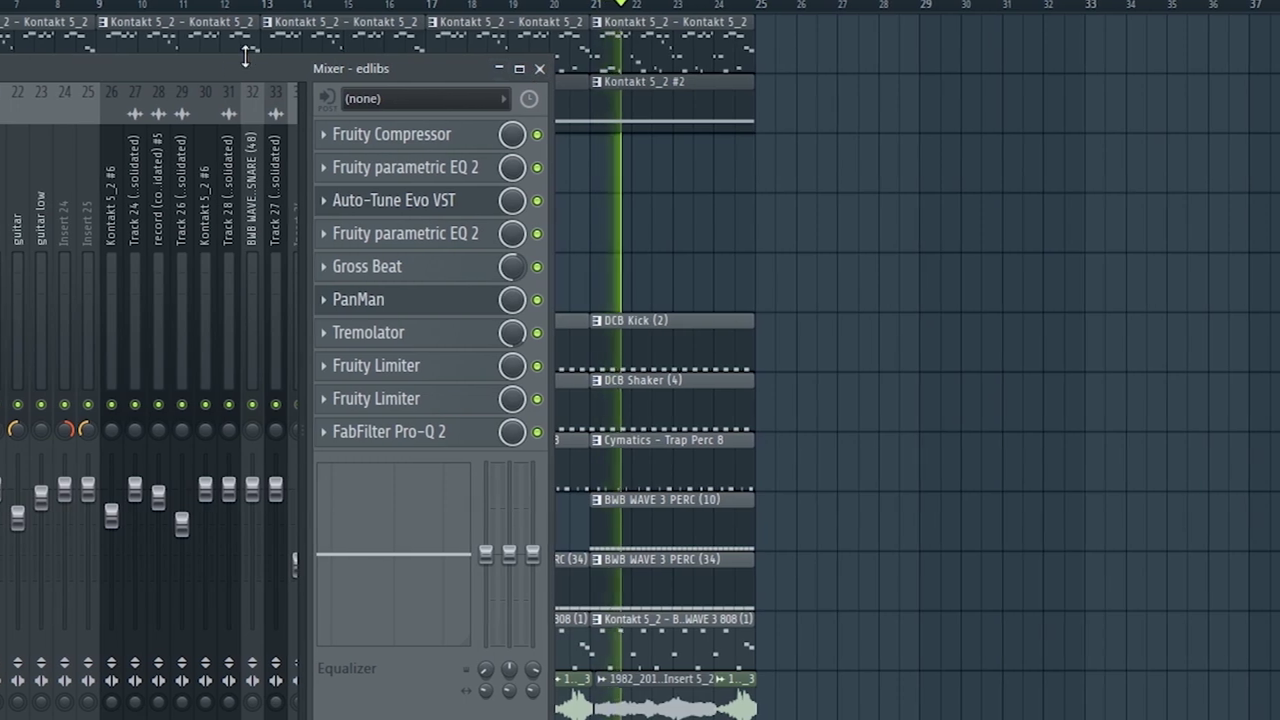
{"action": "left_click_drag", "start_coordinate": [563, 68], "coordinate": [585, 68]}
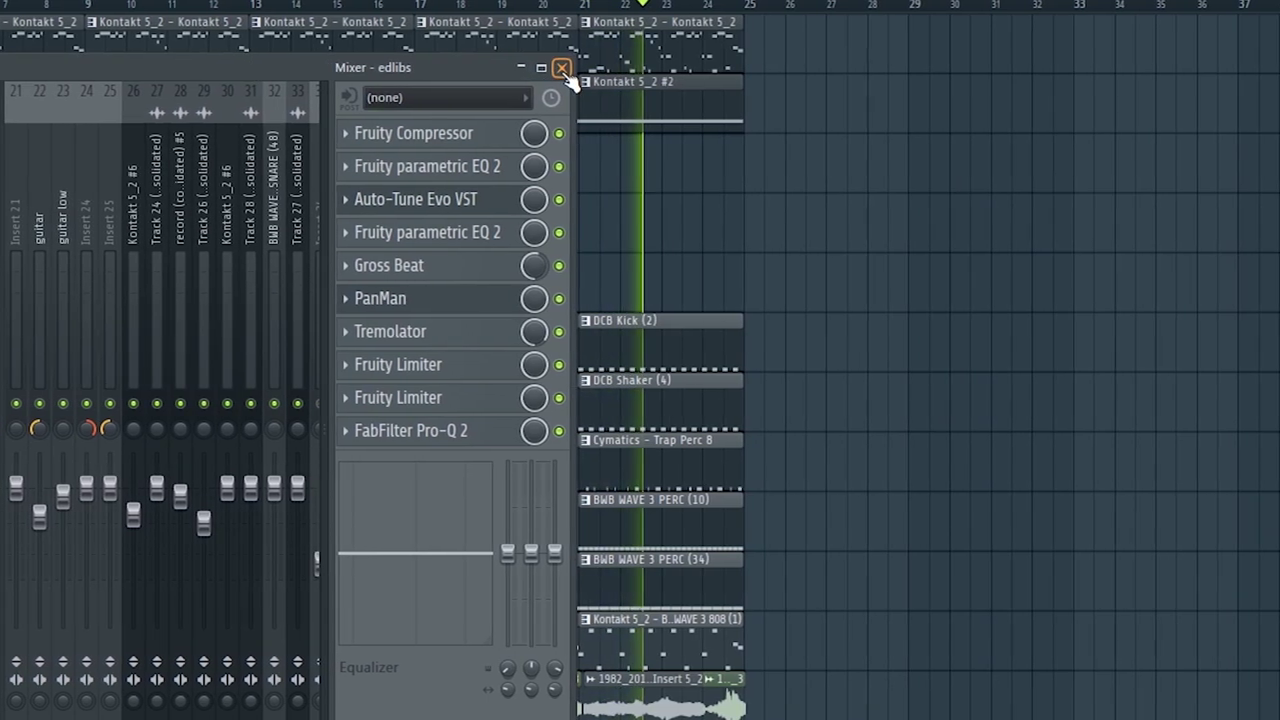
{"action": "left_click", "coordinate": [564, 67]}
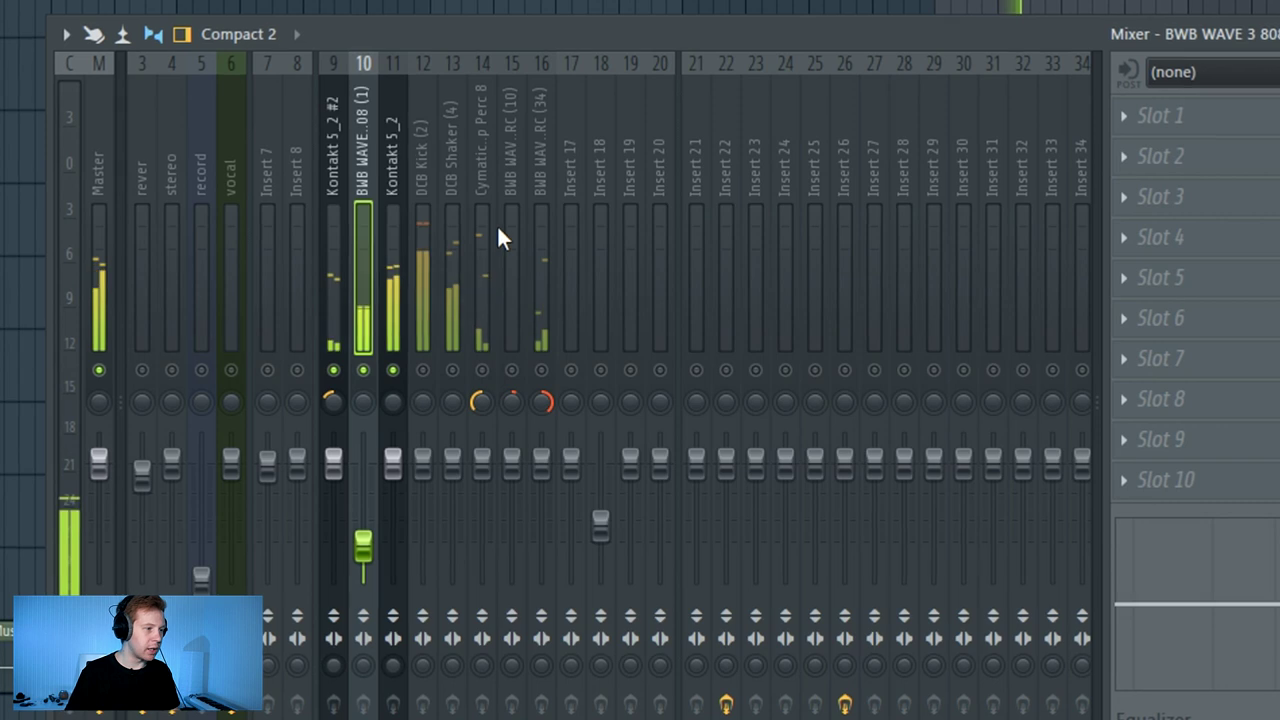
- Audition the Kontakt 5_2 #2, BWB WAVE 3 808 (1), Kontakt 5_2 and DCB Kick (2) mixer tracks together, and isolate Kontakt 5_2
{"action": "left_click_drag", "start_coordinate": [337, 176], "coordinate": [373, 176]}
{"action": "left_click", "coordinate": [421, 370]}
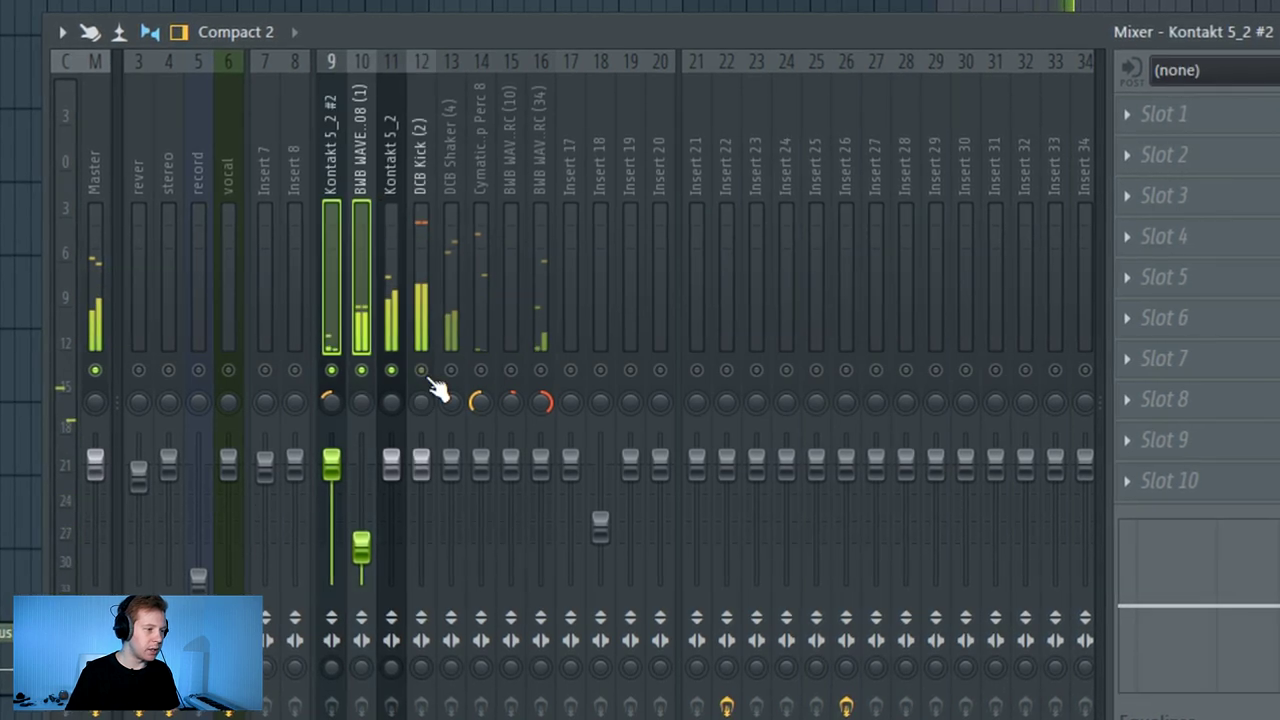
{"action": "left_click", "coordinate": [422, 154]}
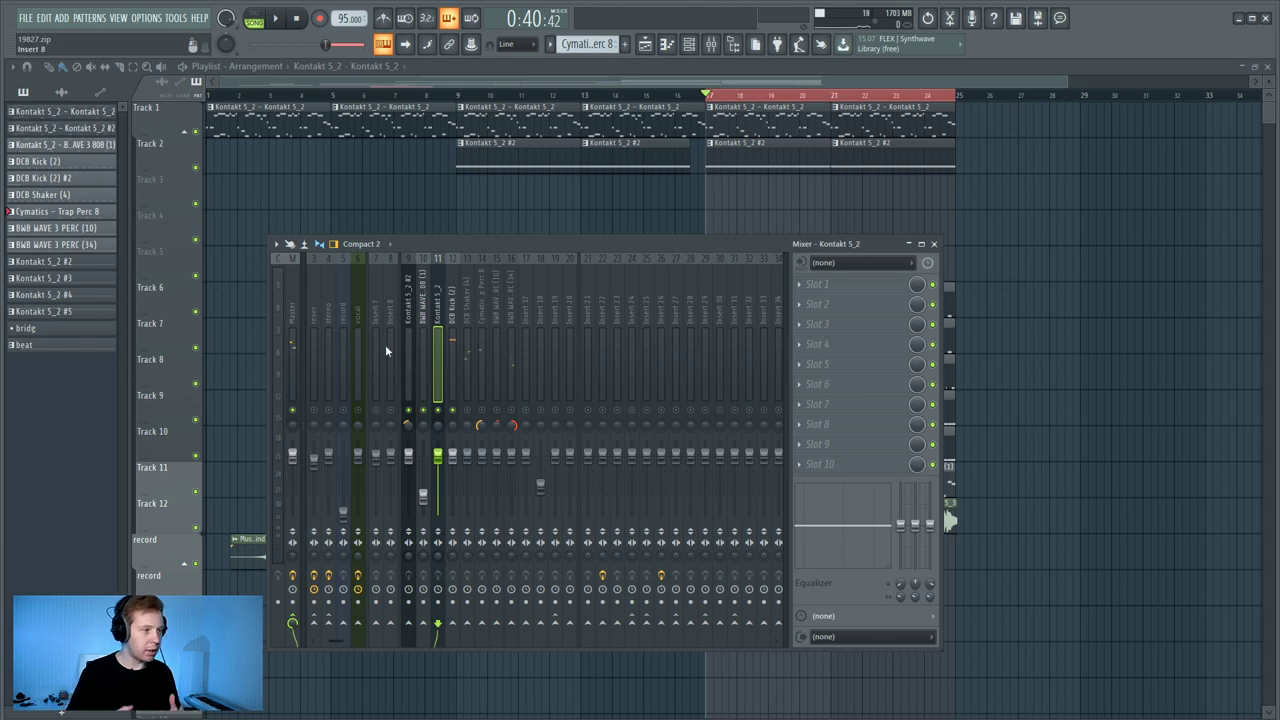
{"action": "left_click", "coordinate": [408, 400]}
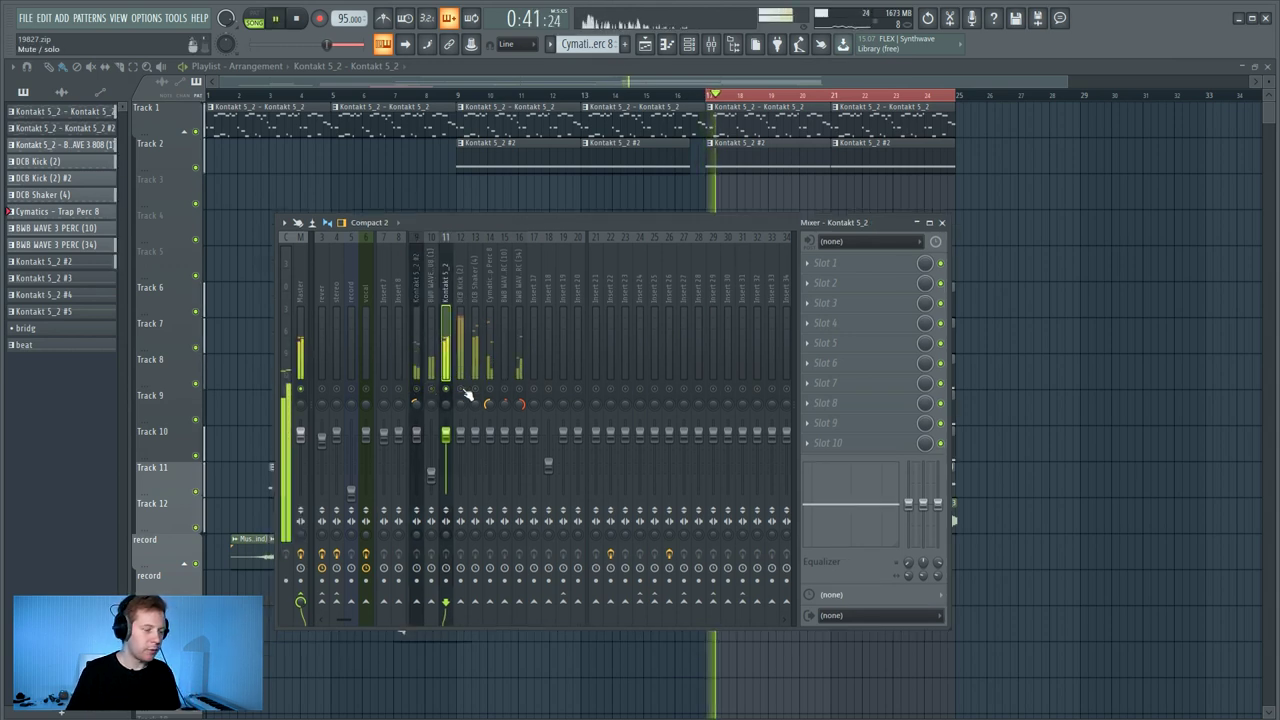
- Load CLA Bass Stereo into the second effect slot of the Kontakt 5_2 mixer track with the Clean preset
{"action": "left_click", "coordinate": [803, 285]}
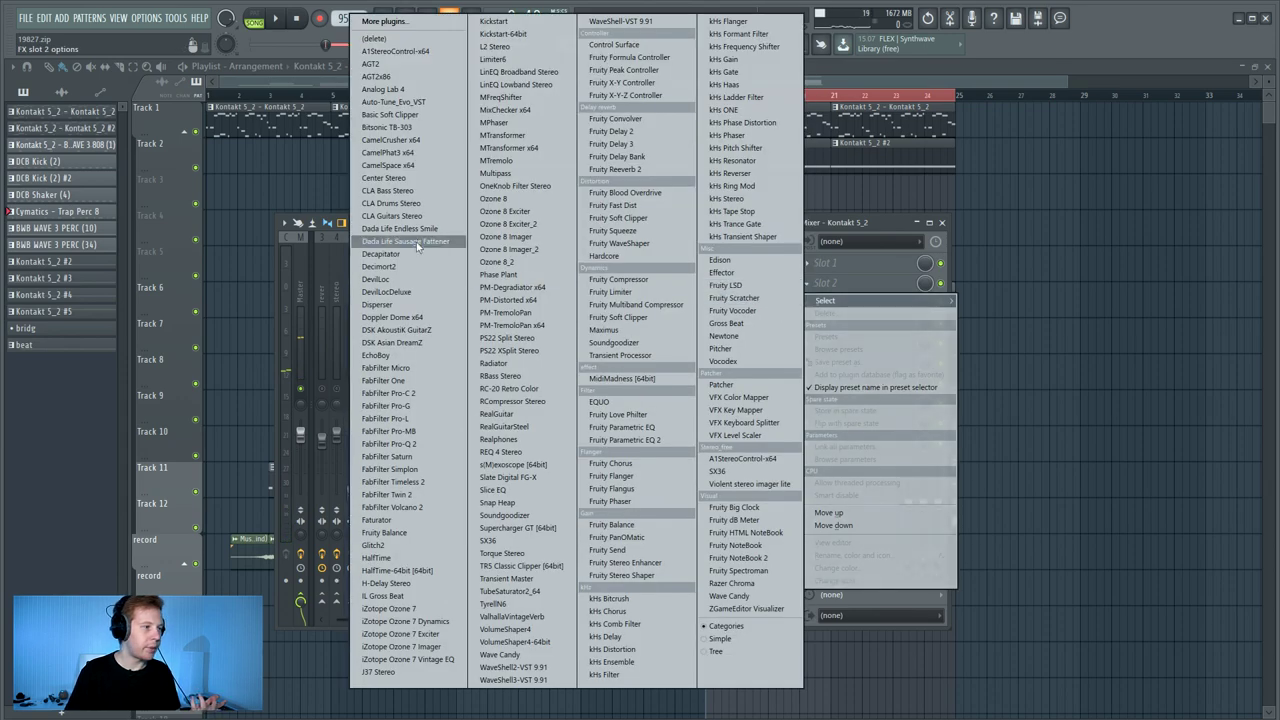
{"action": "left_click", "coordinate": [430, 193]}
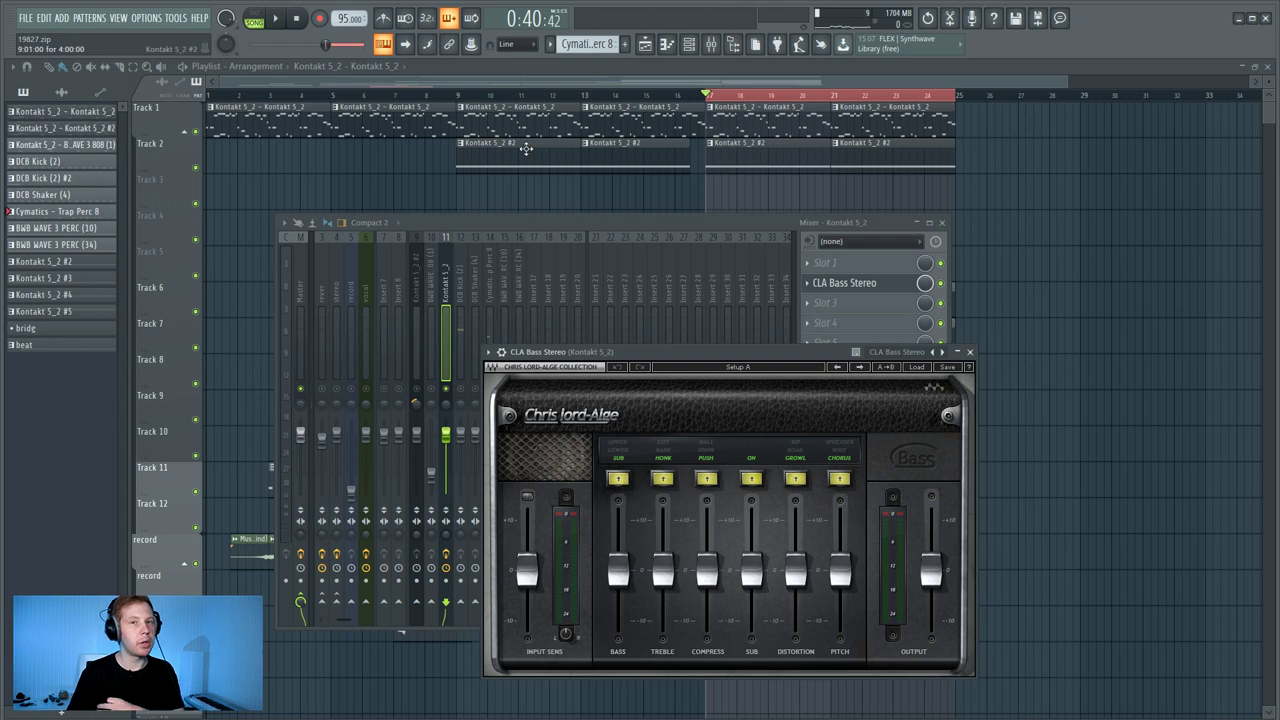
{"action": "left_click_drag", "start_coordinate": [773, 371], "coordinate": [755, 229]}
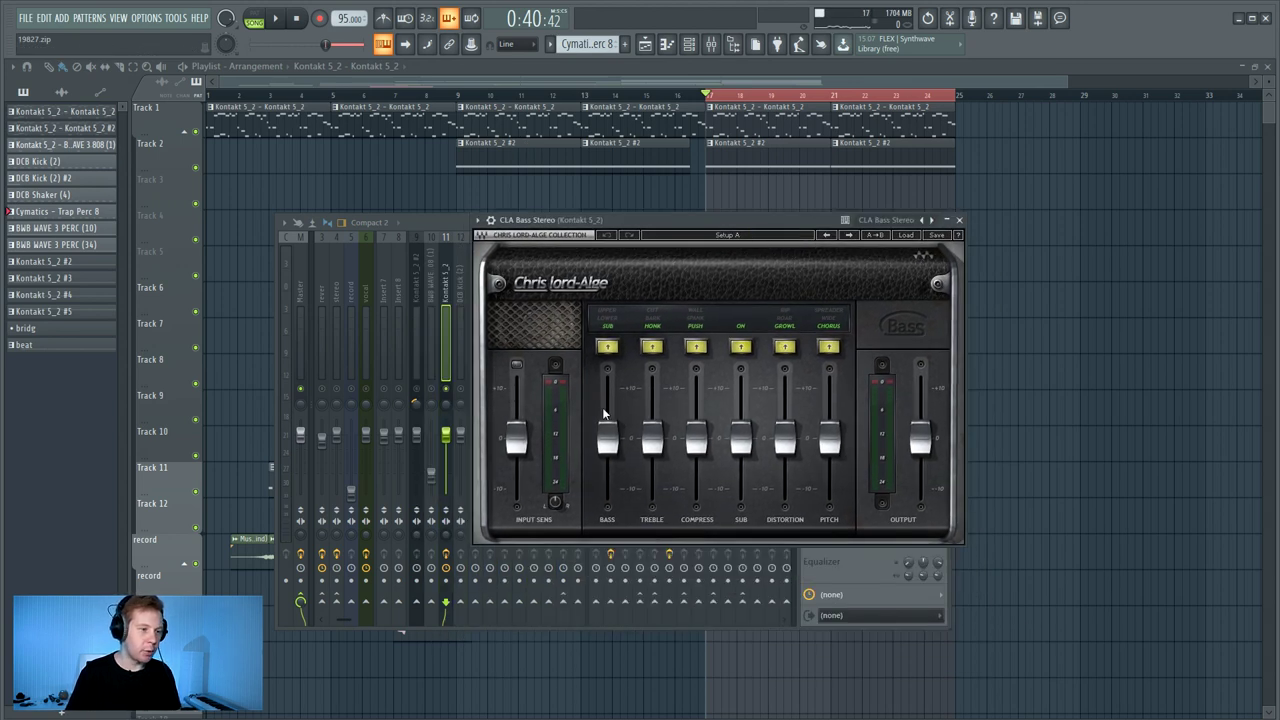
{"action": "left_click", "coordinate": [905, 235]}
{"action": "left_click", "coordinate": [890, 387]}
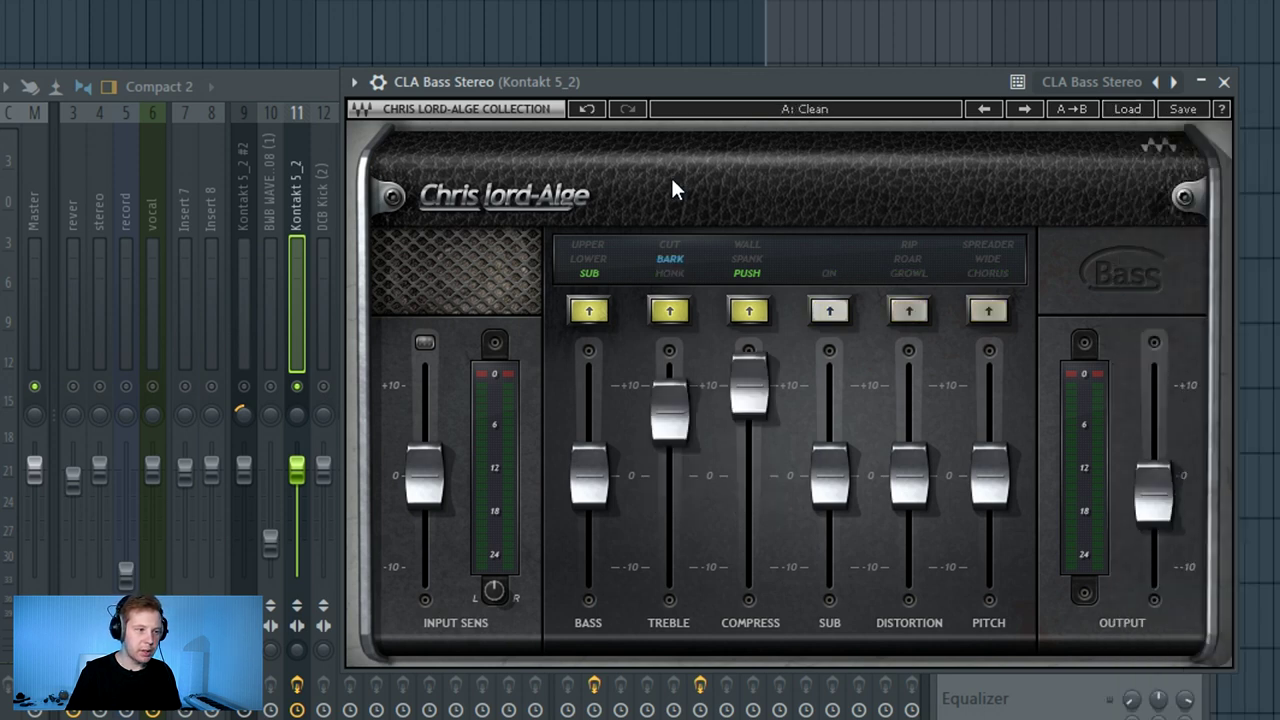
- Play the looped section to hear the Kontakt 5_2 bass through CLA Bass Stereo, and stop playback
{"action": "left_click", "coordinate": [266, 84]}
{"action": "key", "text": "space"}
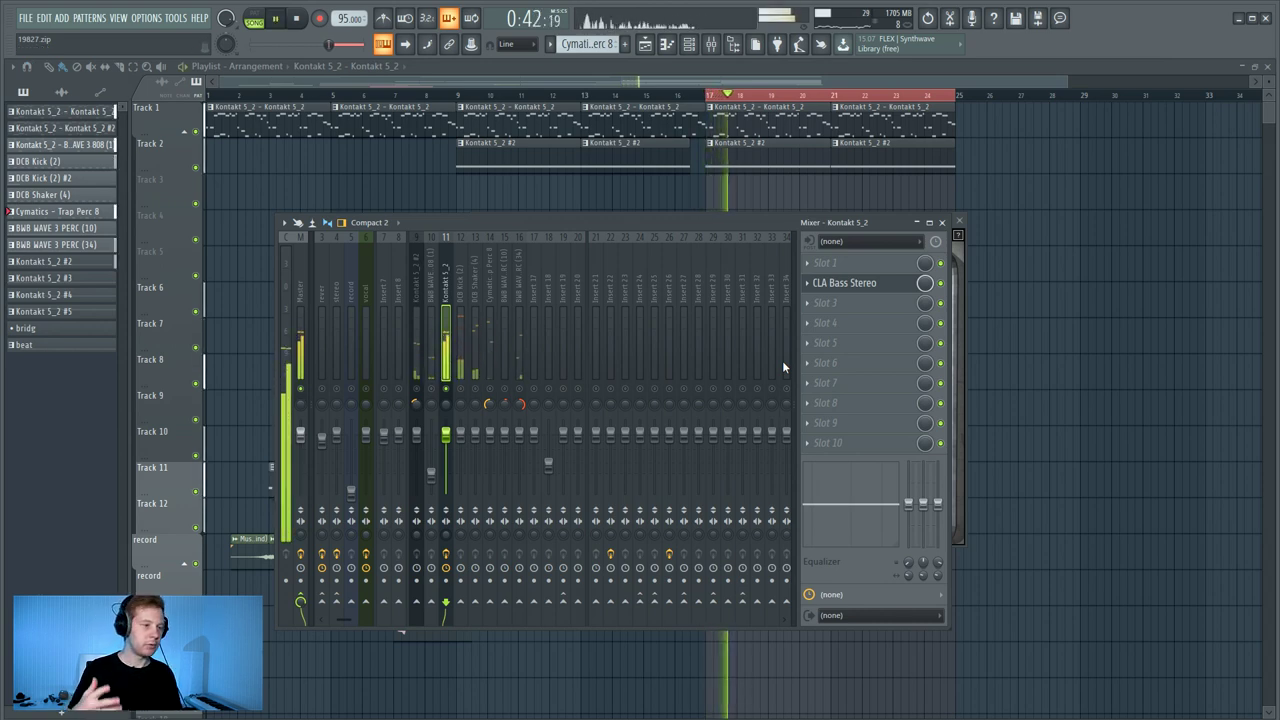
{"action": "key", "text": "space"}
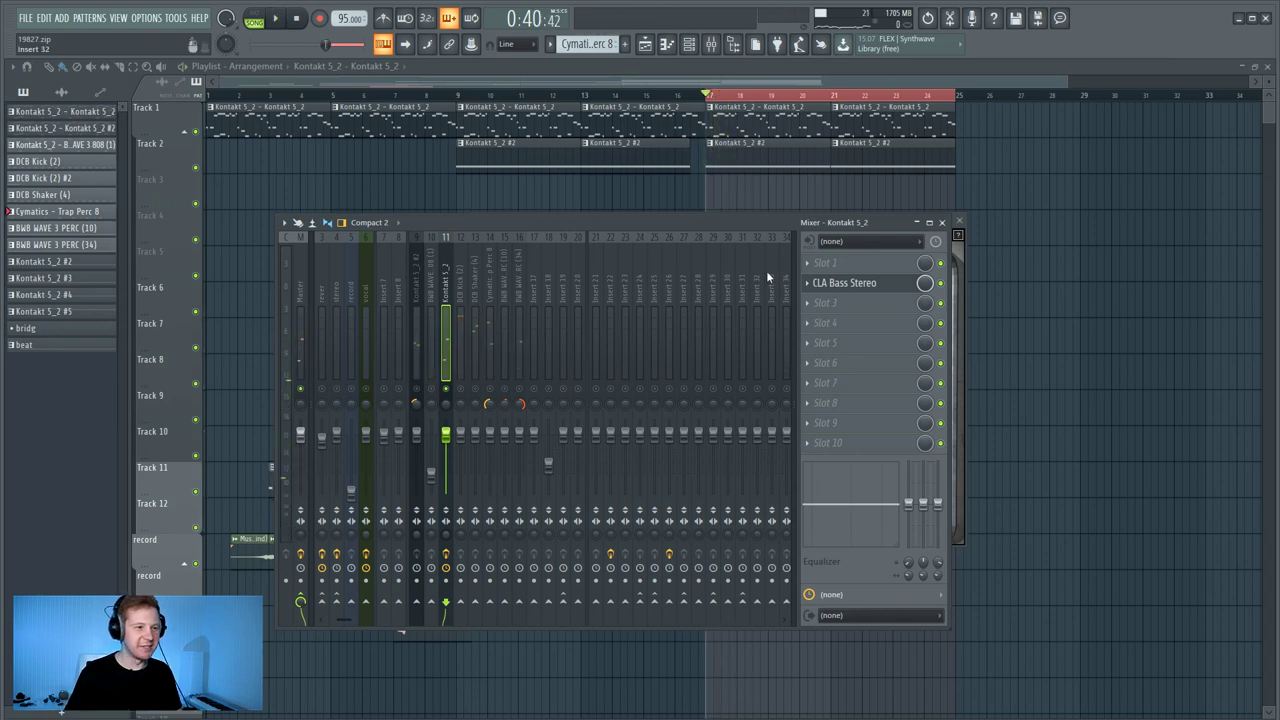
- Add Fruity Parametric EQ 2 in slot 1 of Kontakt 5_2, with a steeper high-pass band 1 at about 72 Hz and a gentle band 2 bass cut
{"action": "left_click", "coordinate": [818, 265]}
{"action": "left_click", "coordinate": [680, 441]}
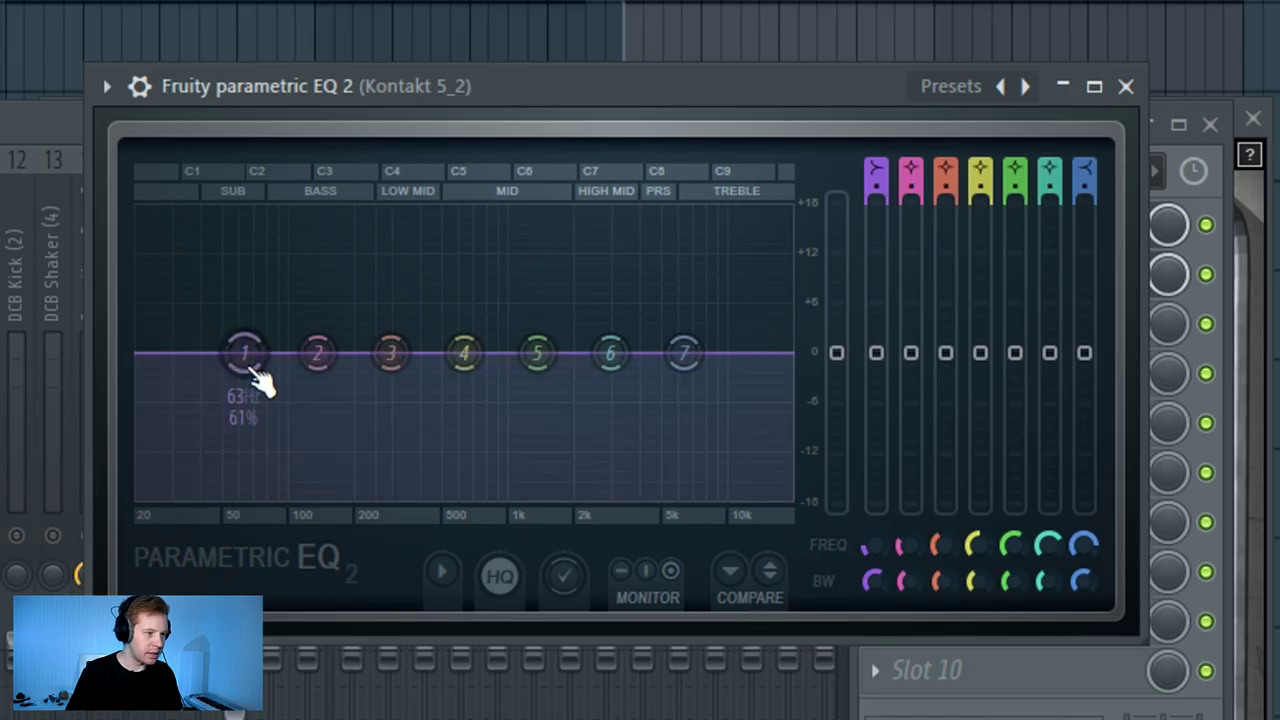
{"action": "right_click", "coordinate": [247, 365]}
{"action": "mouse_move", "coordinate": [295, 440]}
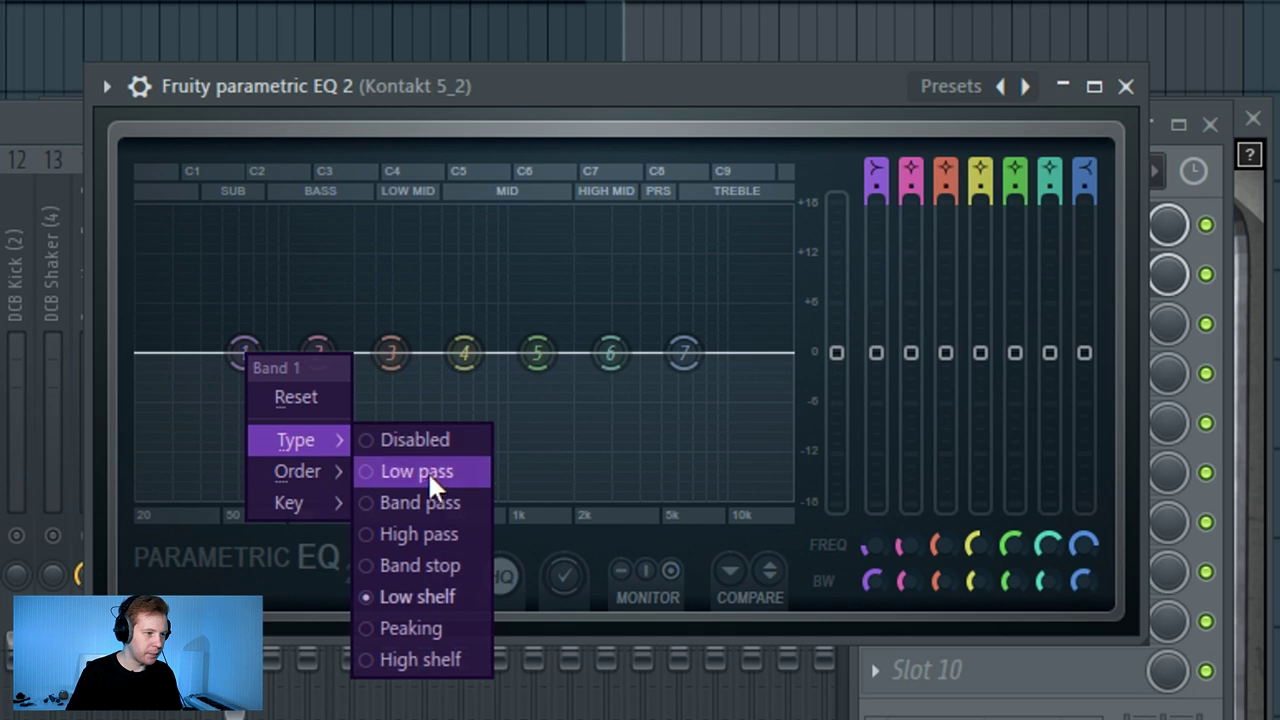
{"action": "left_click", "coordinate": [431, 533]}
{"action": "mouse_move", "coordinate": [245, 352]}
{"action": "left_mouse_down"}
{"action": "mouse_move", "coordinate": [314, 352]}
{"action": "mouse_move", "coordinate": [243, 352]}
{"action": "mouse_move", "coordinate": [257, 352]}
{"action": "left_mouse_up"}
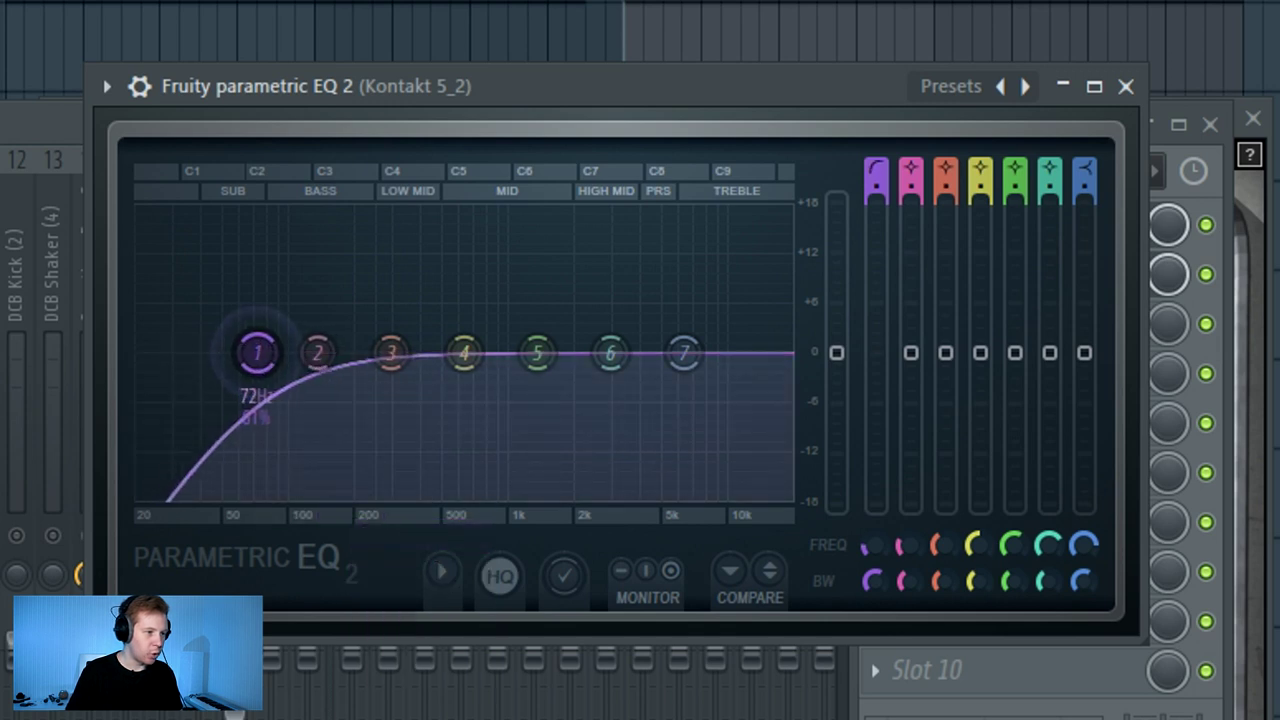
{"action": "scroll", "coordinate": [257, 352], "scroll_direction": "up", "scroll_amount": 3}
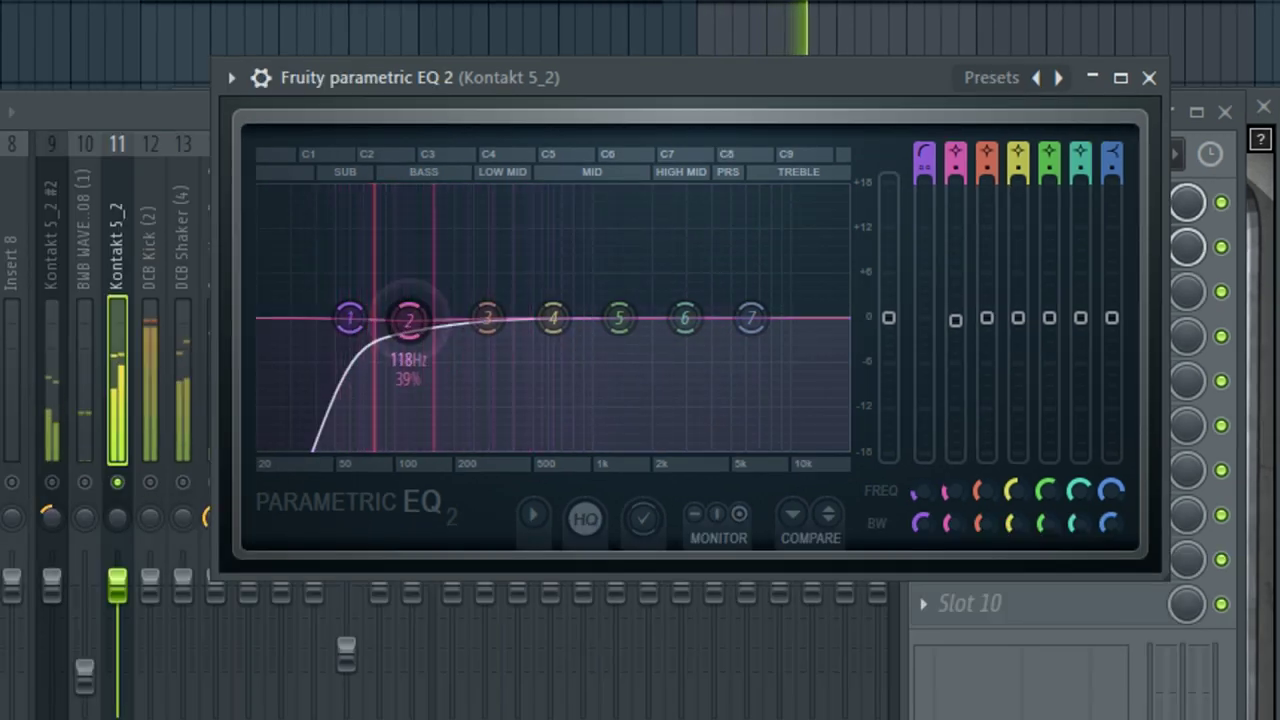
{"action": "left_click_drag", "start_coordinate": [317, 352], "coordinate": [264, 380]}
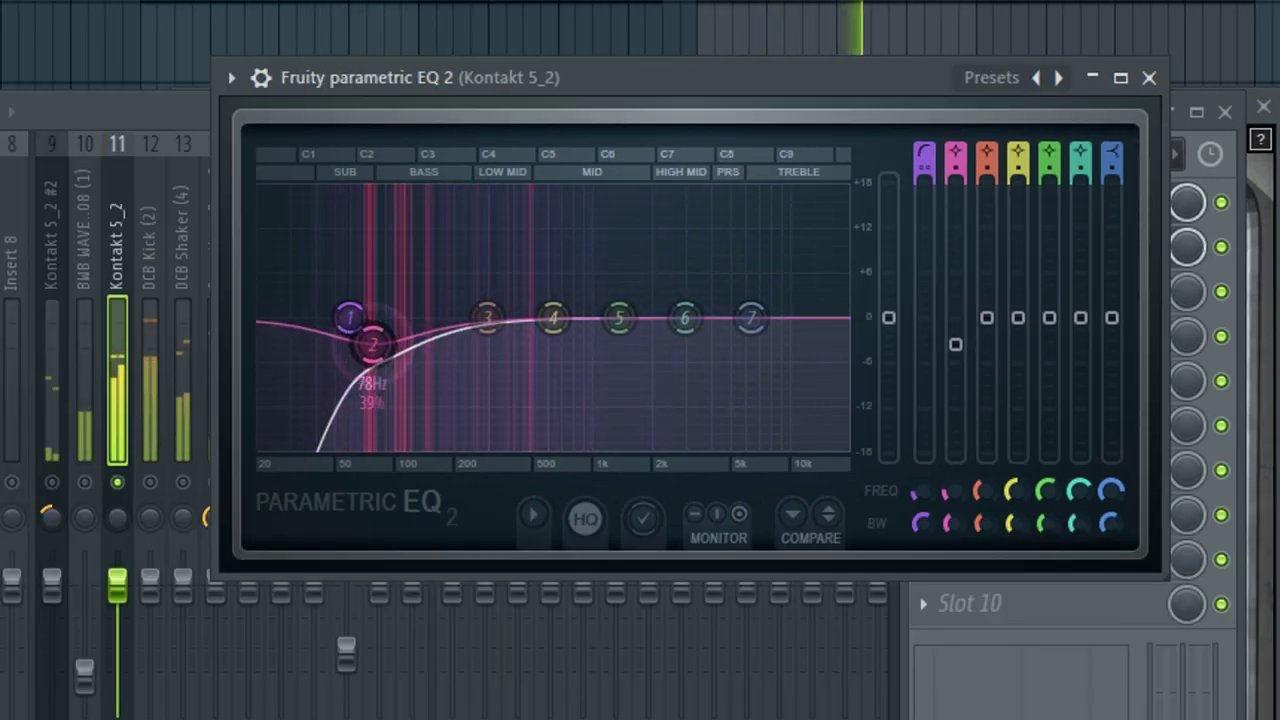
{"action": "left_click_drag", "start_coordinate": [372, 343], "coordinate": [376, 316]}
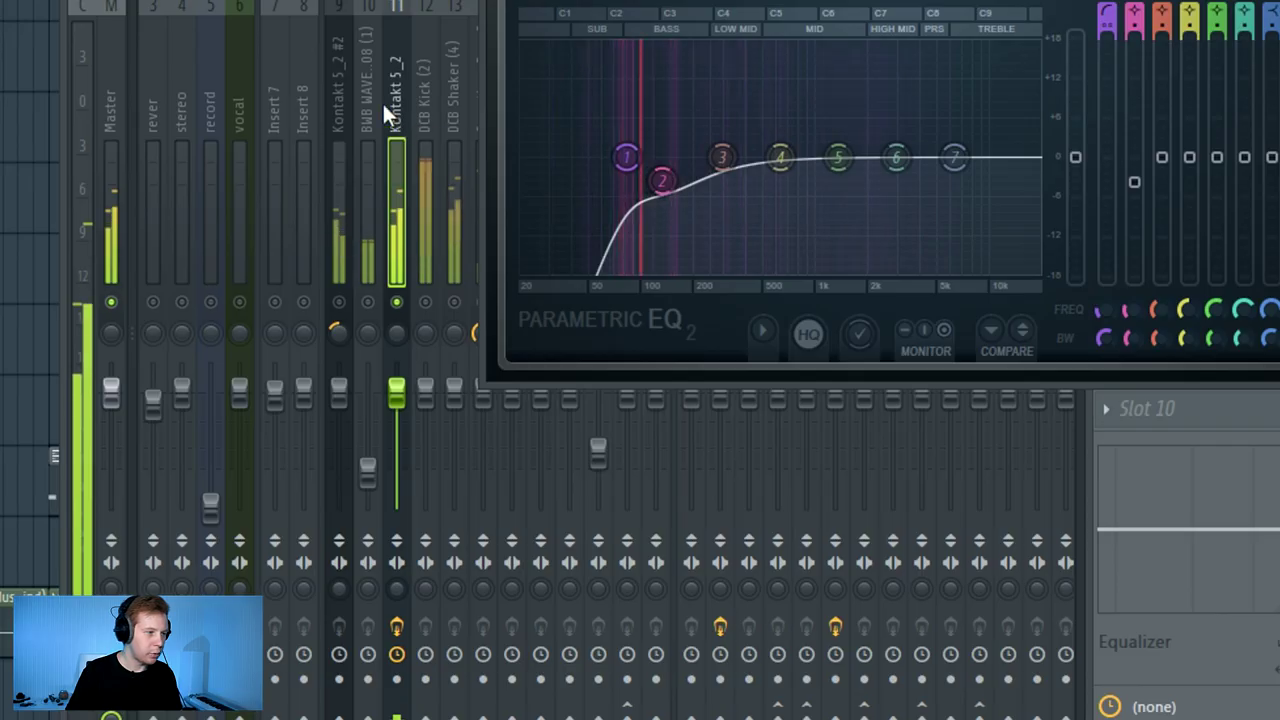
- Raise the BWB WAVE 3 808 (1) fader, and move Kontakt 5_2's high-pass band to about 95 Hz while readjusting its band 2 cut
{"action": "left_click", "coordinate": [383, 104]}
{"action": "left_click_drag", "start_coordinate": [368, 467], "coordinate": [368, 440]}
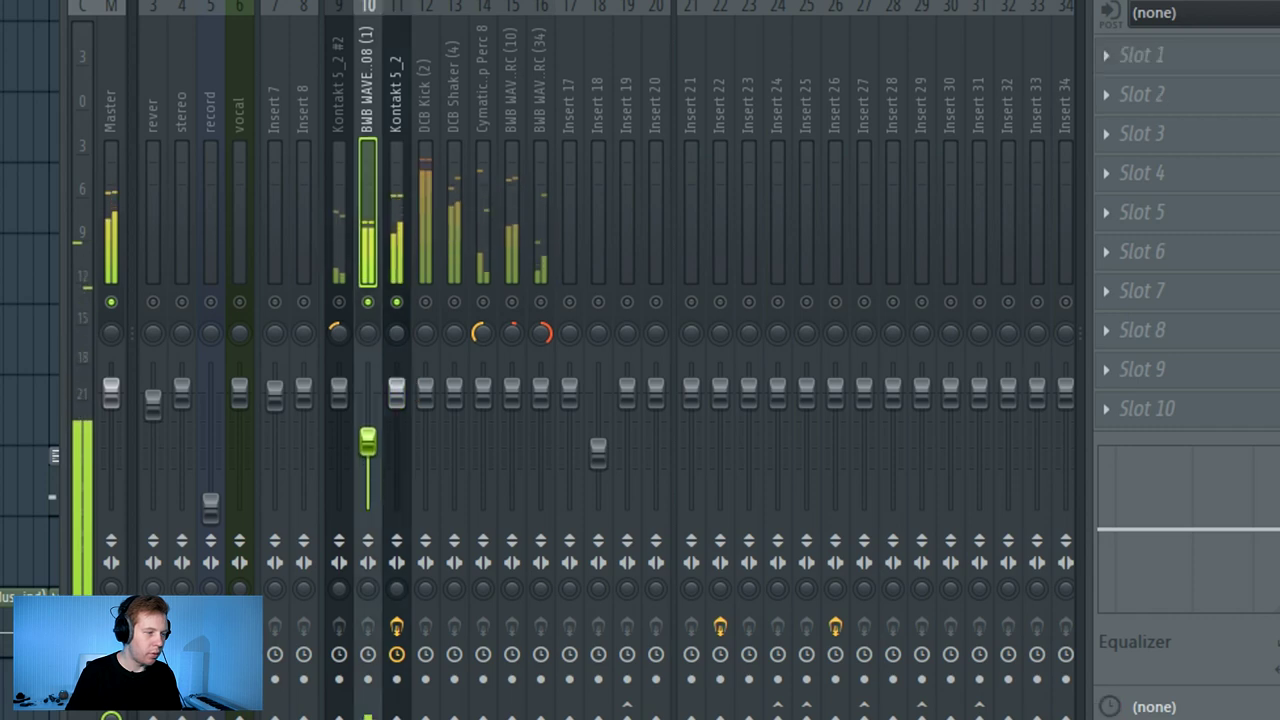
{"action": "left_click", "coordinate": [392, 136]}
{"action": "left_click", "coordinate": [1200, 55]}
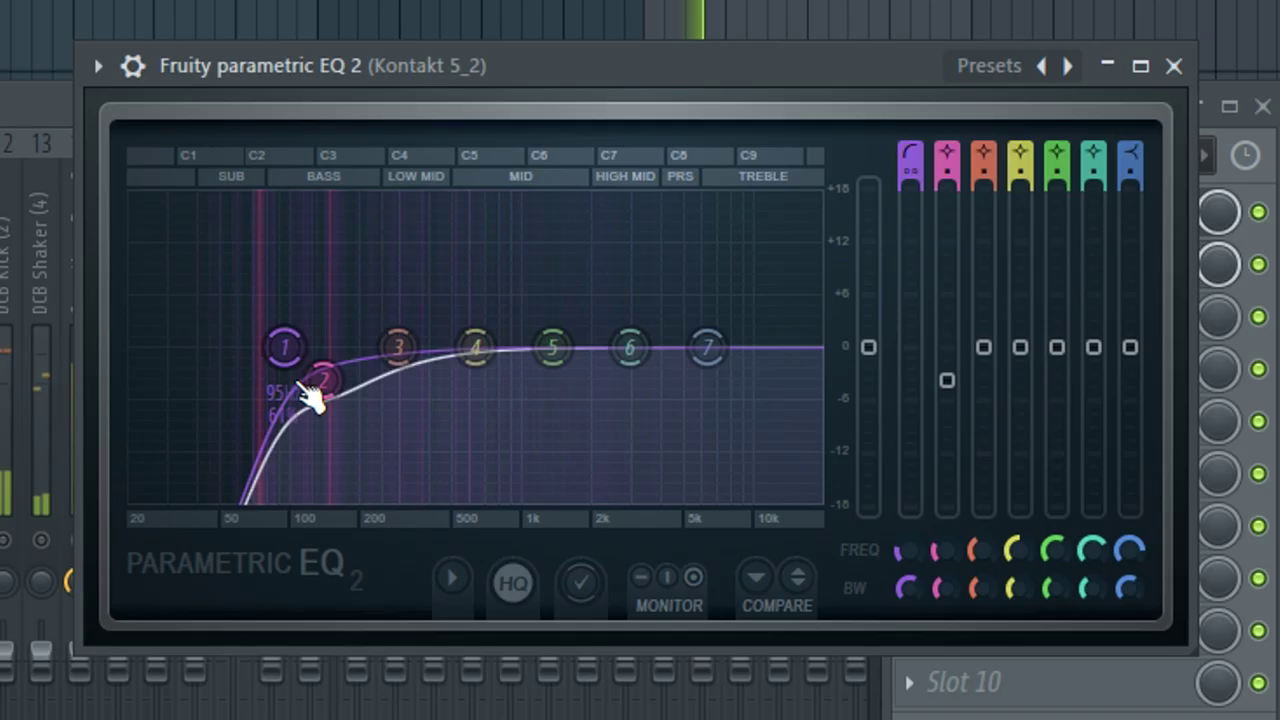
{"action": "left_click_drag", "start_coordinate": [313, 397], "coordinate": [343, 386]}
- Compare the Kontakt 5_2 bass with its effects bypassed and enabled, and listen to it together with the 808 track
{"action": "left_click", "coordinate": [8, 558]}
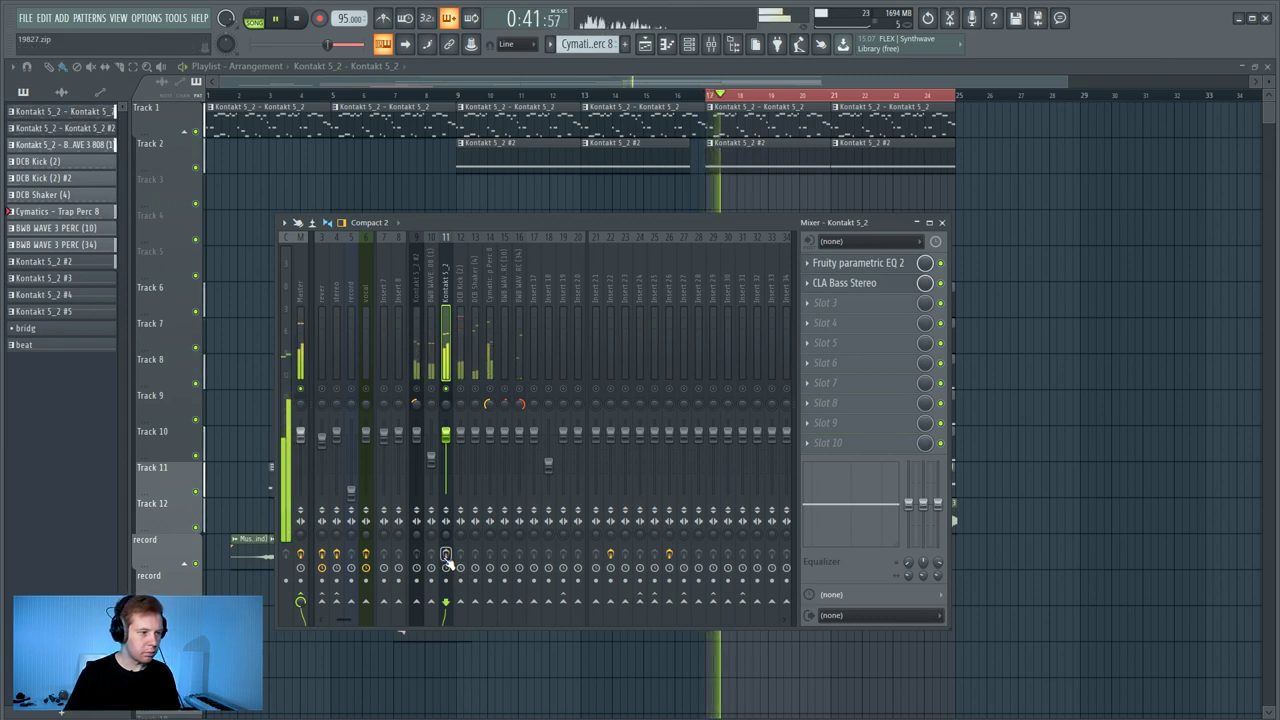
{"action": "left_click", "coordinate": [446, 555]}
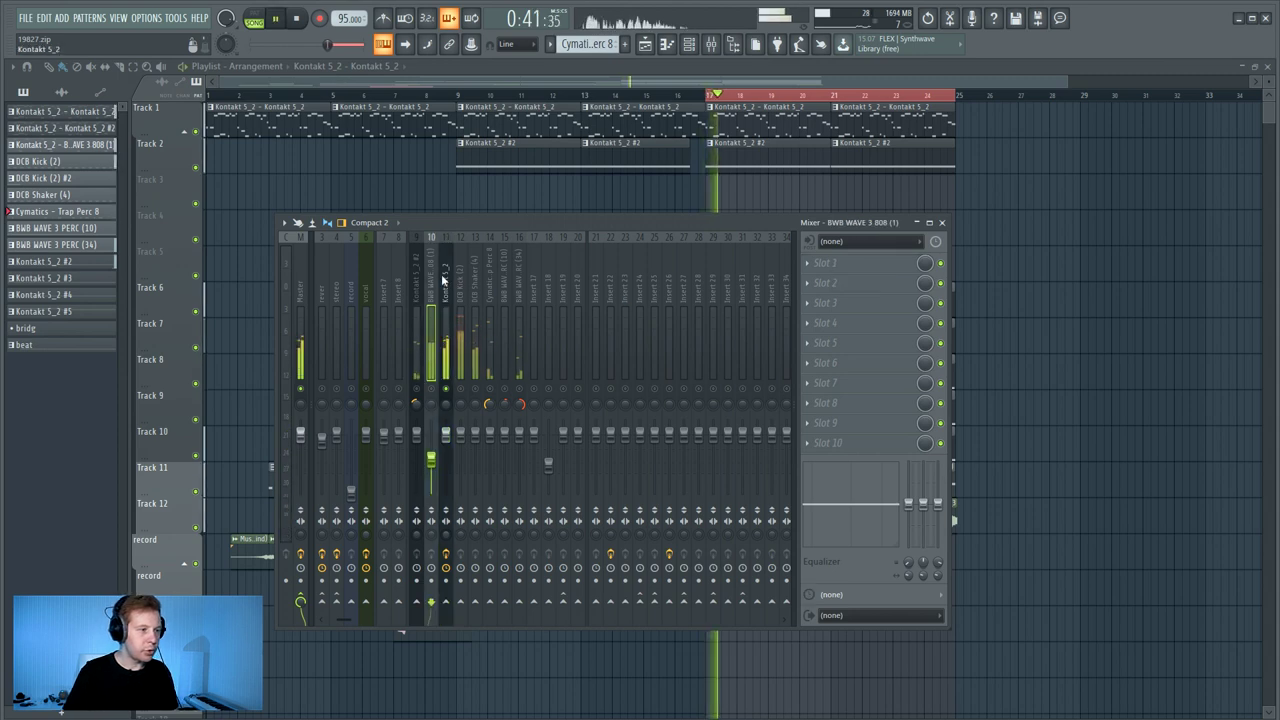
{"action": "key", "text": "space"}
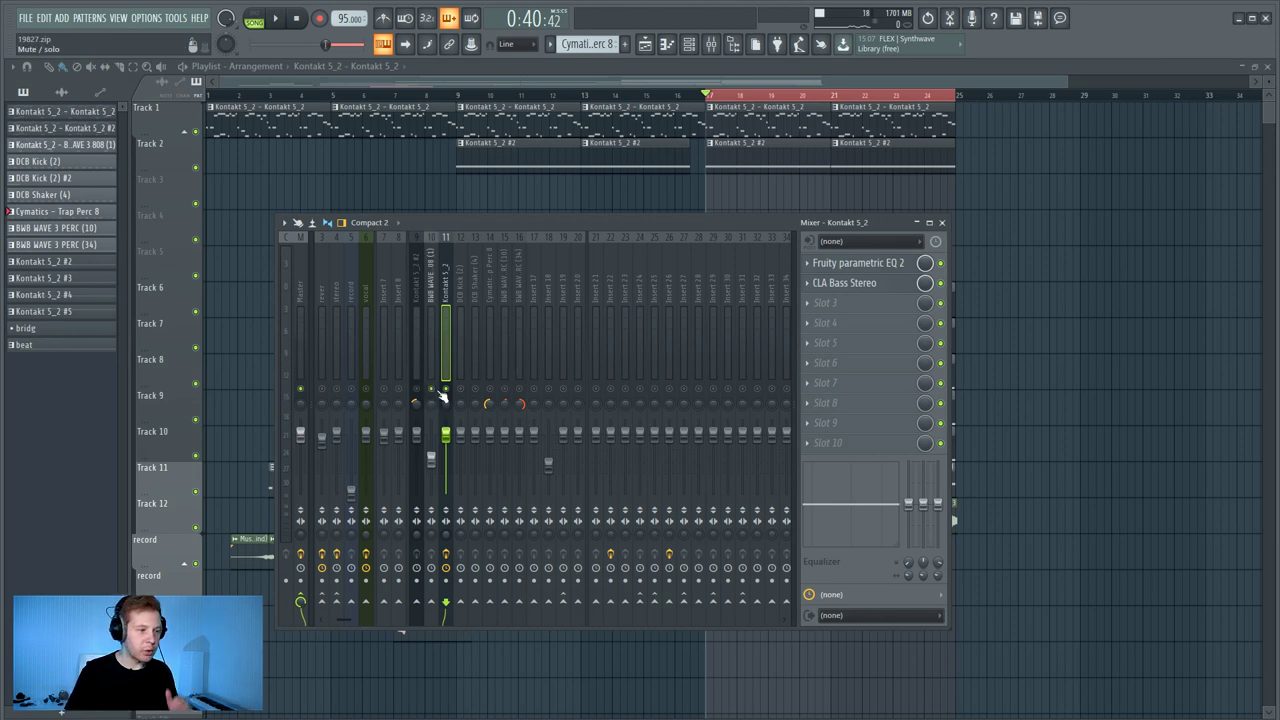
{"action": "key", "text": "space"}
{"action": "left_click", "coordinate": [428, 272]}
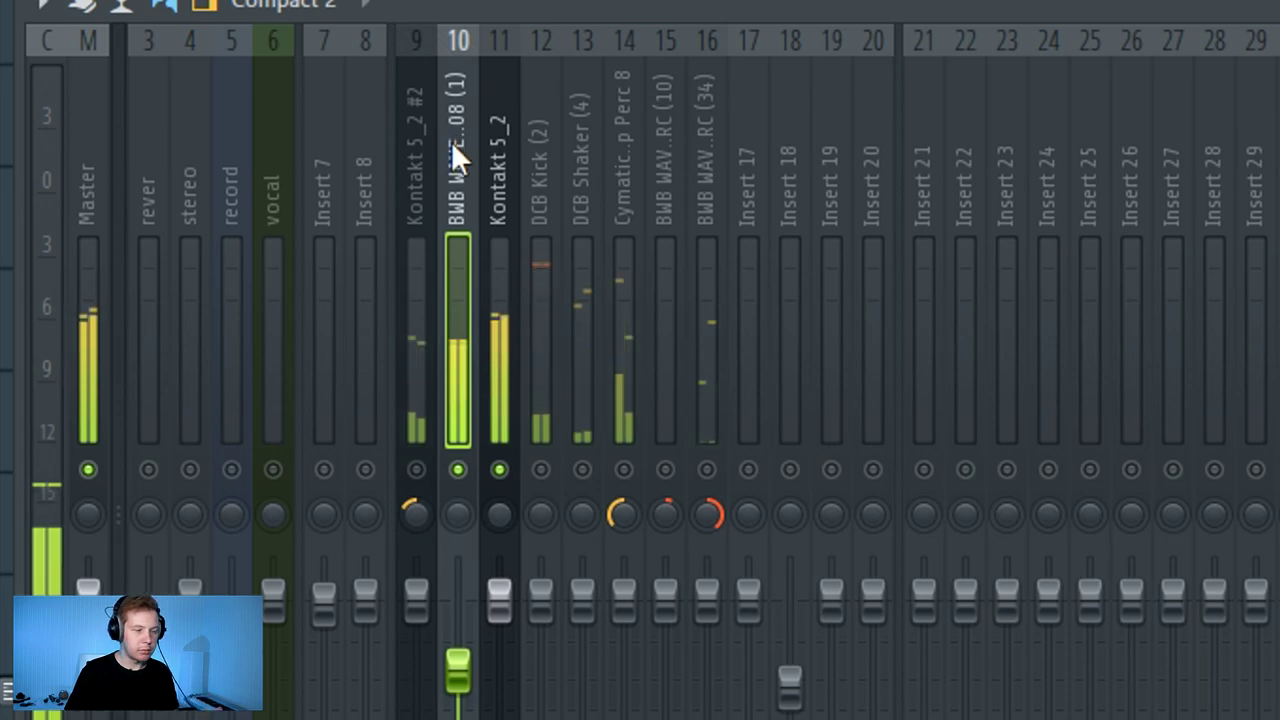
{"action": "left_click", "coordinate": [498, 417]}
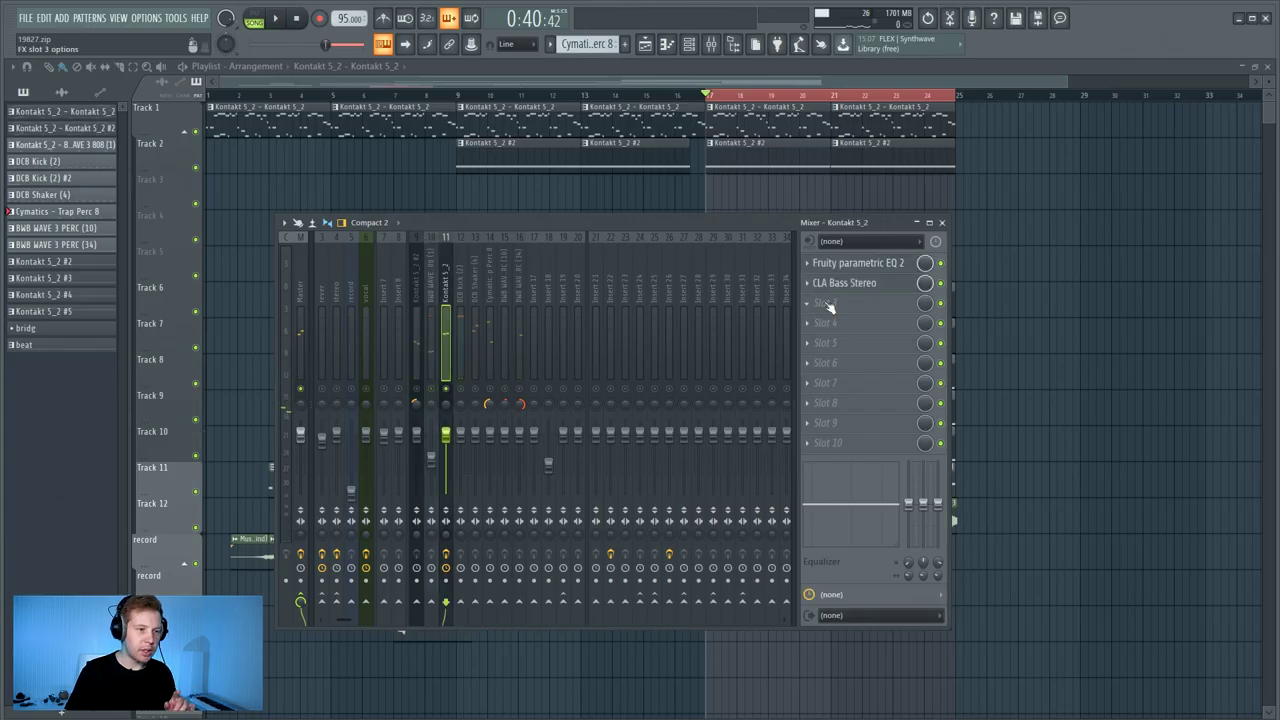
- Add Transient Master in slot 3 of the Kontakt 5_2 track, set its attack to 20%, and listen to the result
{"action": "left_click", "coordinate": [827, 304]}
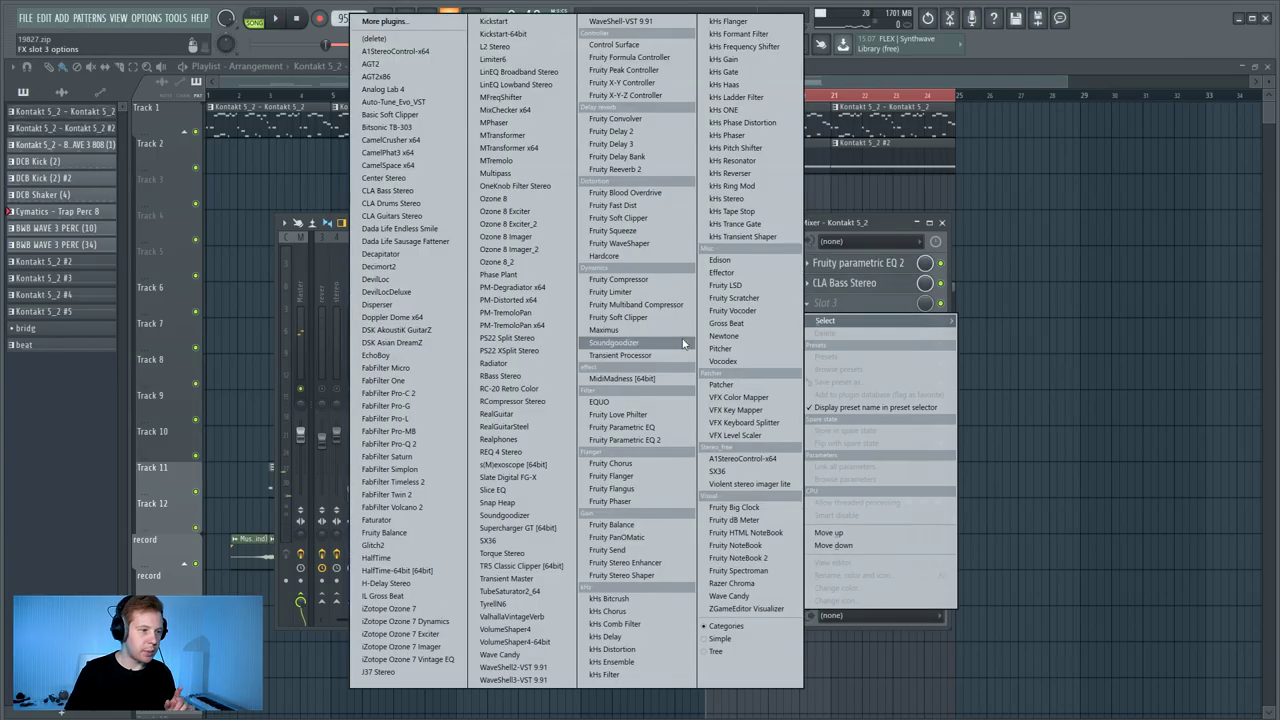
{"action": "left_click", "coordinate": [510, 578]}
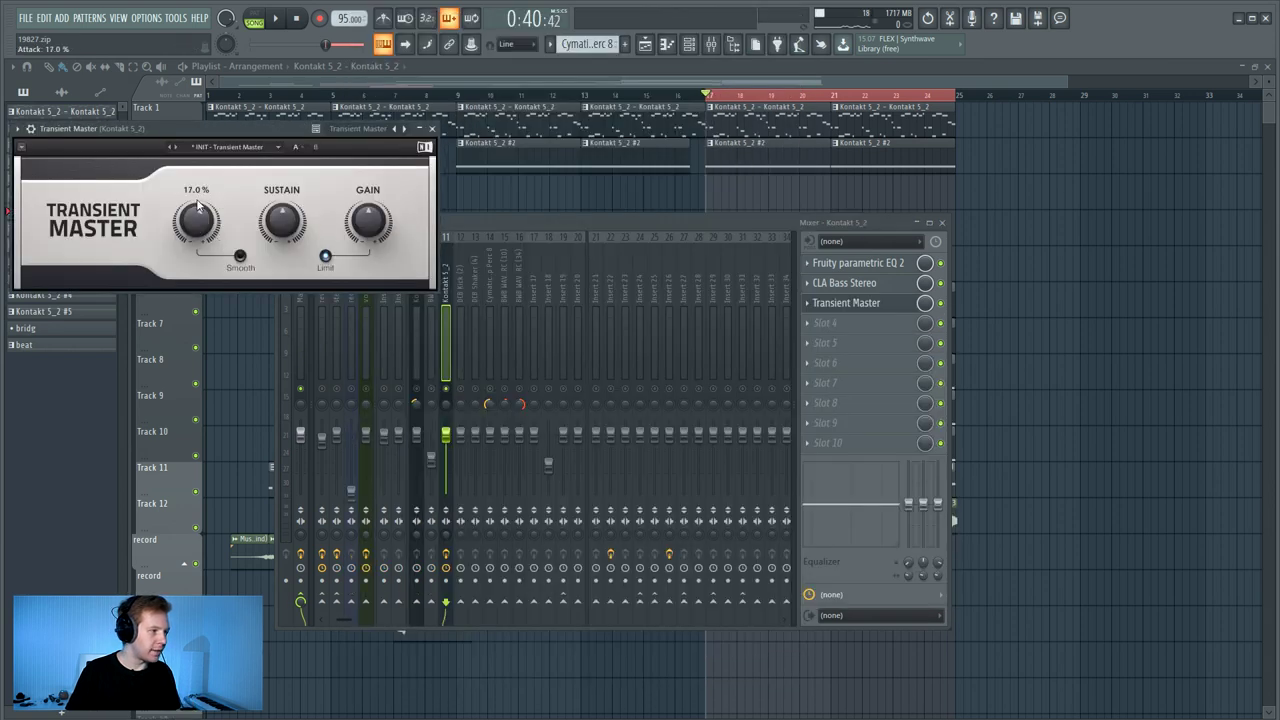
{"action": "left_click_drag", "start_coordinate": [198, 206], "coordinate": [219, 85]}
{"action": "key", "text": "space"}
{"action": "key", "text": "space"}
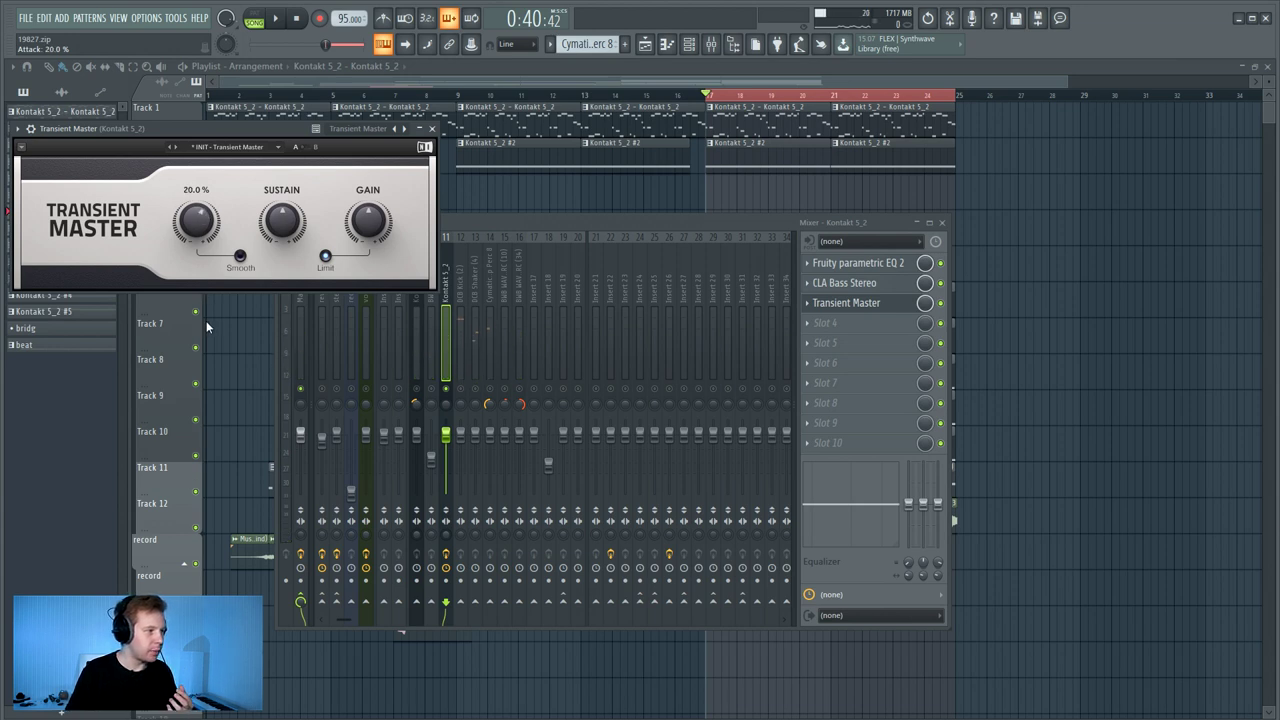
{"action": "left_click", "coordinate": [431, 129]}
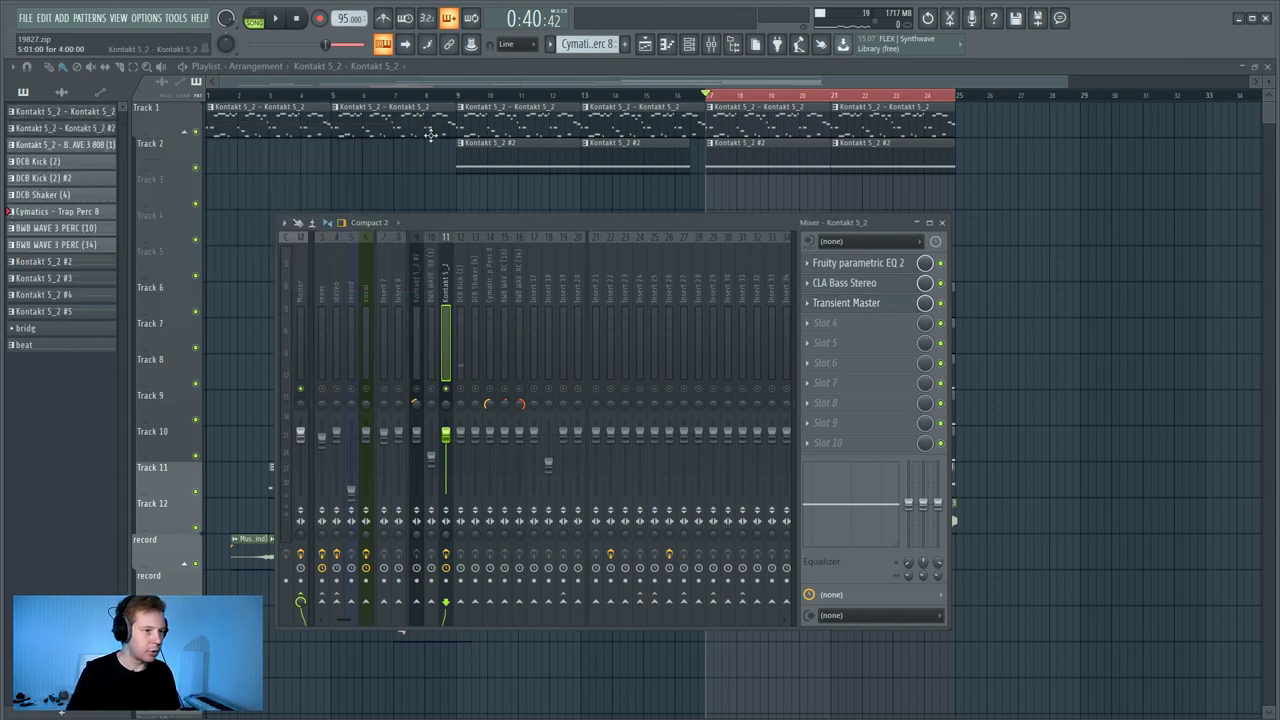
- Add FabFilter Pro-Q 2 in slot 4 of Kontakt 5_2 and cut about 2.3 dB at about 127 Hz with a bell band
{"action": "left_click", "coordinate": [809, 330]}
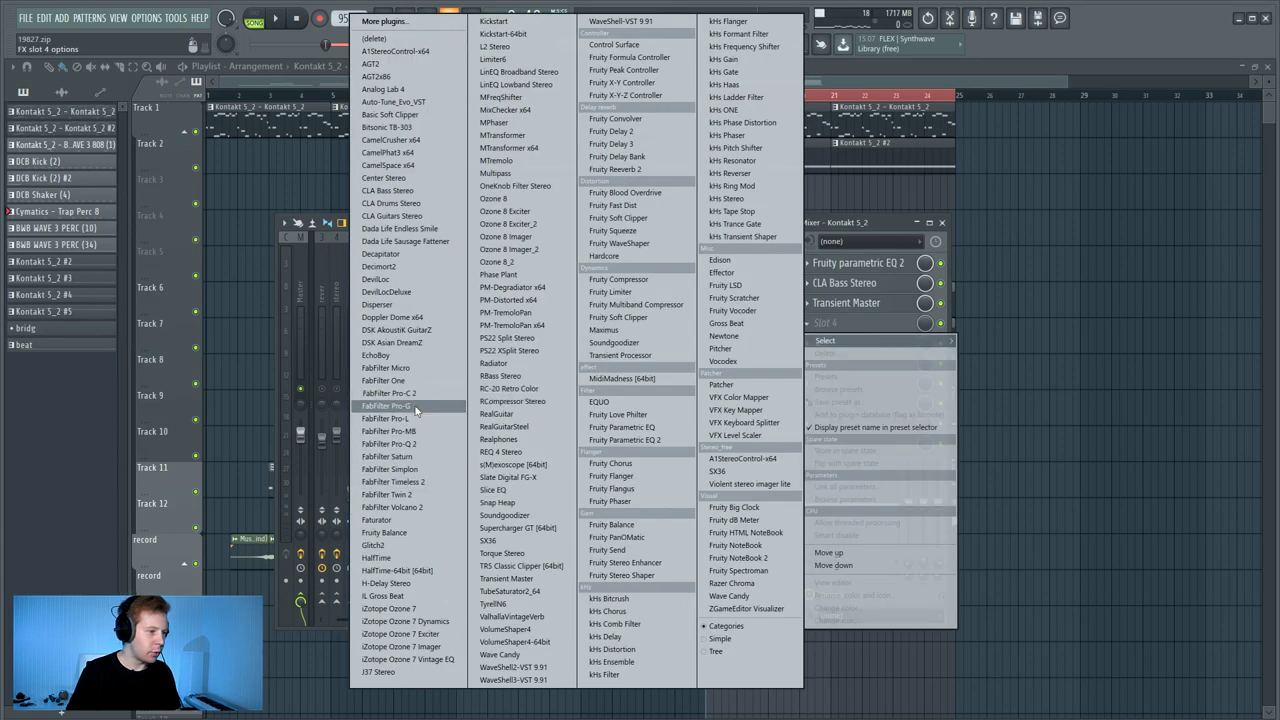
{"action": "left_click", "coordinate": [388, 443]}
{"action": "left_click_drag", "start_coordinate": [342, 172], "coordinate": [450, 172]}
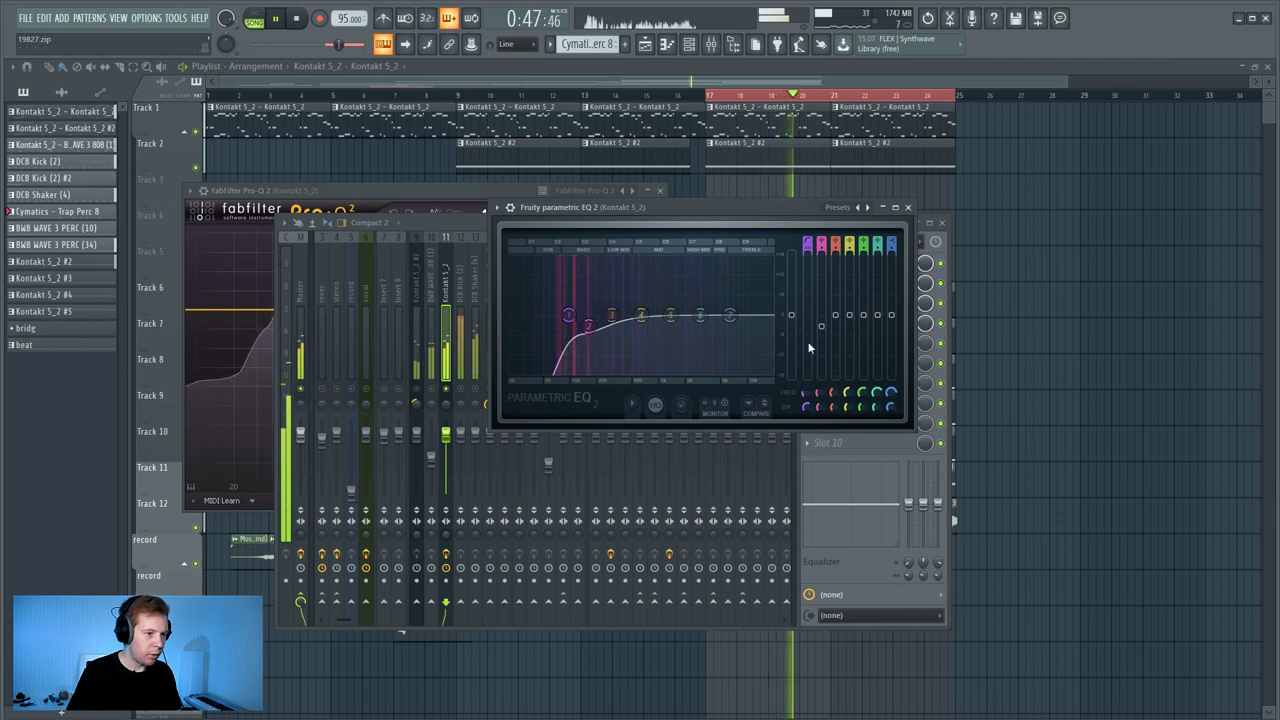
{"action": "left_click", "coordinate": [315, 285]}
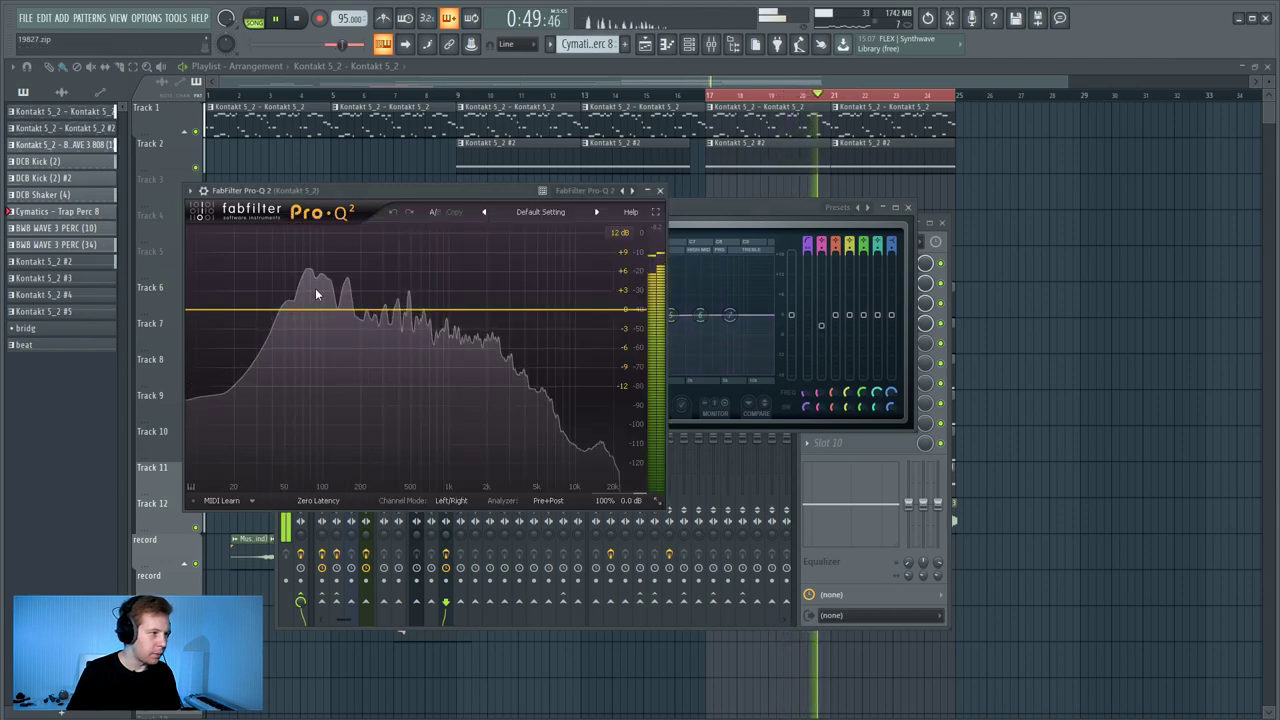
{"action": "mouse_move", "coordinate": [331, 307]}
{"action": "left_mouse_down"}
{"action": "mouse_move", "coordinate": [351, 326]}
{"action": "mouse_move", "coordinate": [334, 329]}
{"action": "left_mouse_up"}
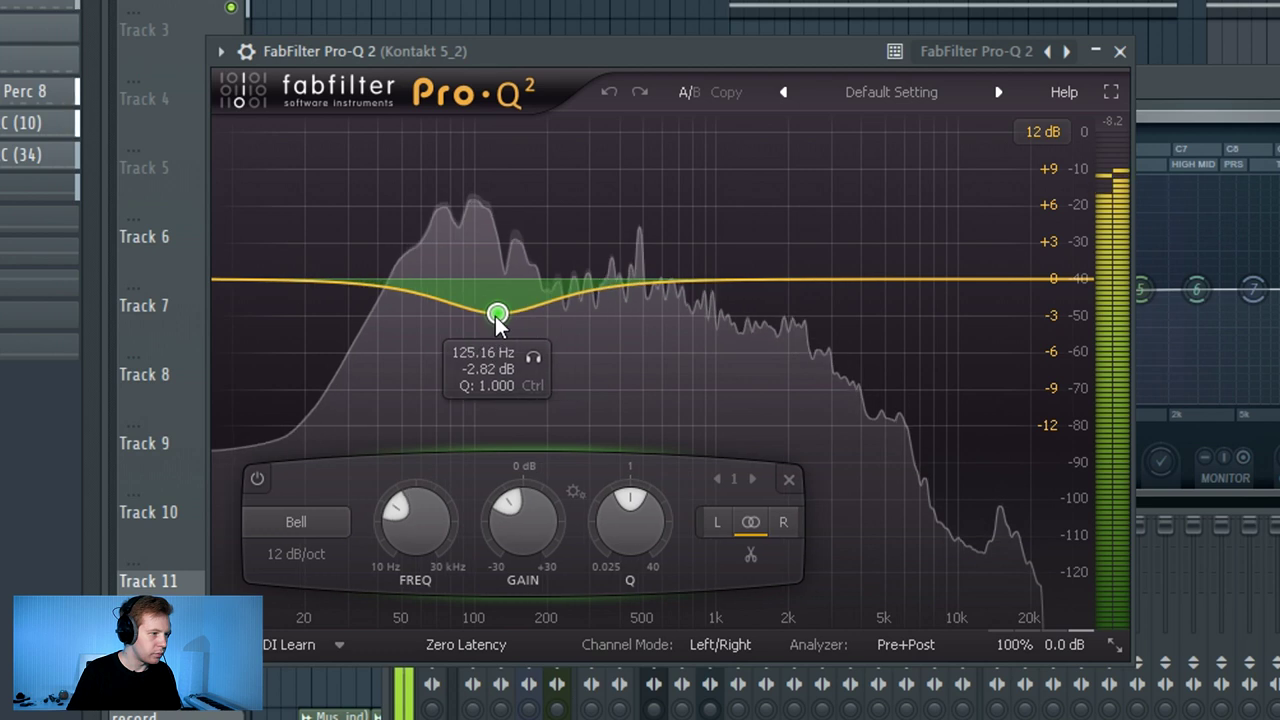
{"action": "left_click_drag", "start_coordinate": [497, 318], "coordinate": [497, 319]}
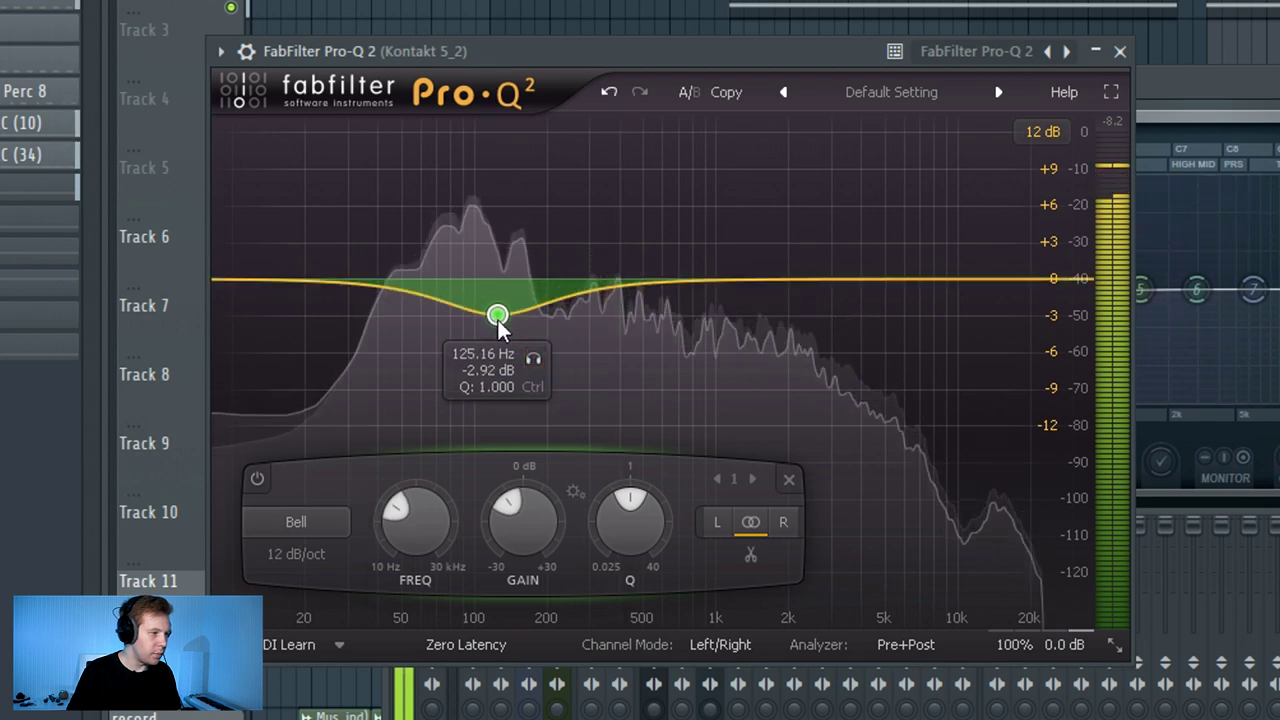
{"action": "left_click_drag", "start_coordinate": [497, 322], "coordinate": [499, 315]}
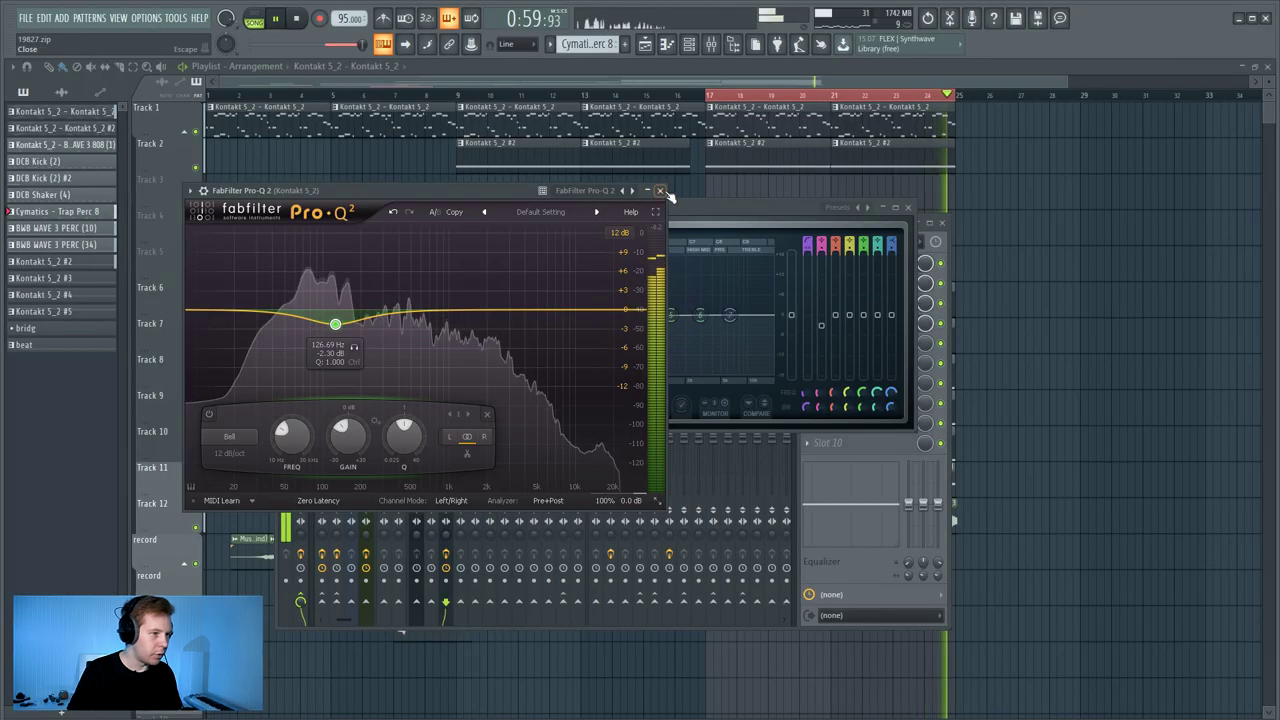
{"action": "left_click", "coordinate": [661, 191]}
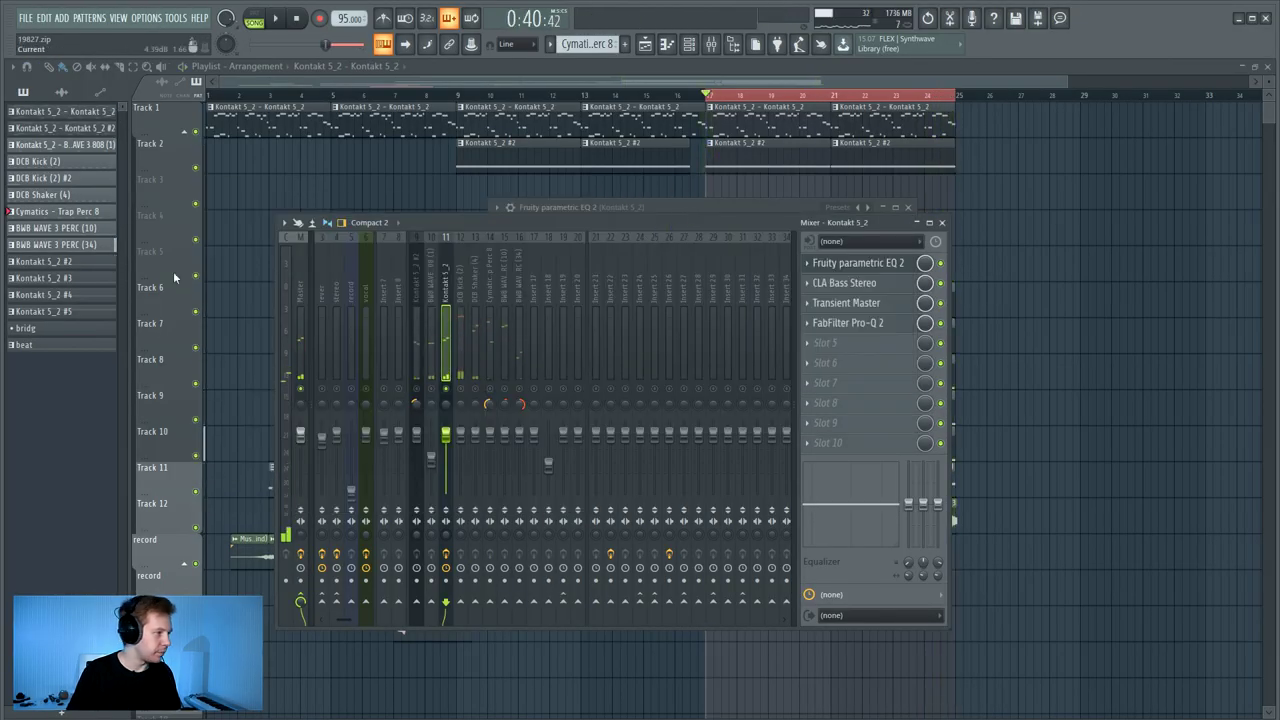
- Add Fruity Parametric EQ 2 to the first effect slot of the BWB WAVE 3 808 (1) mixer track
{"action": "left_click", "coordinate": [430, 300]}
{"action": "left_click", "coordinate": [836, 263]}
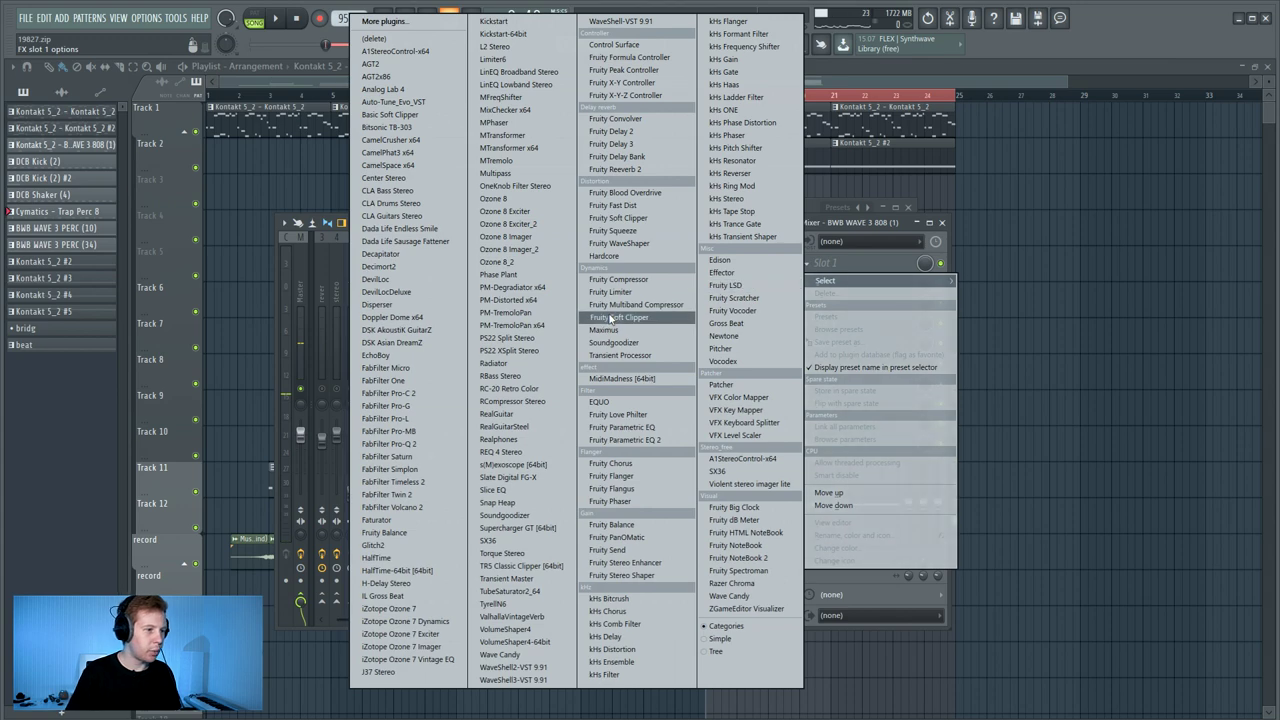
{"action": "left_click", "coordinate": [645, 431]}
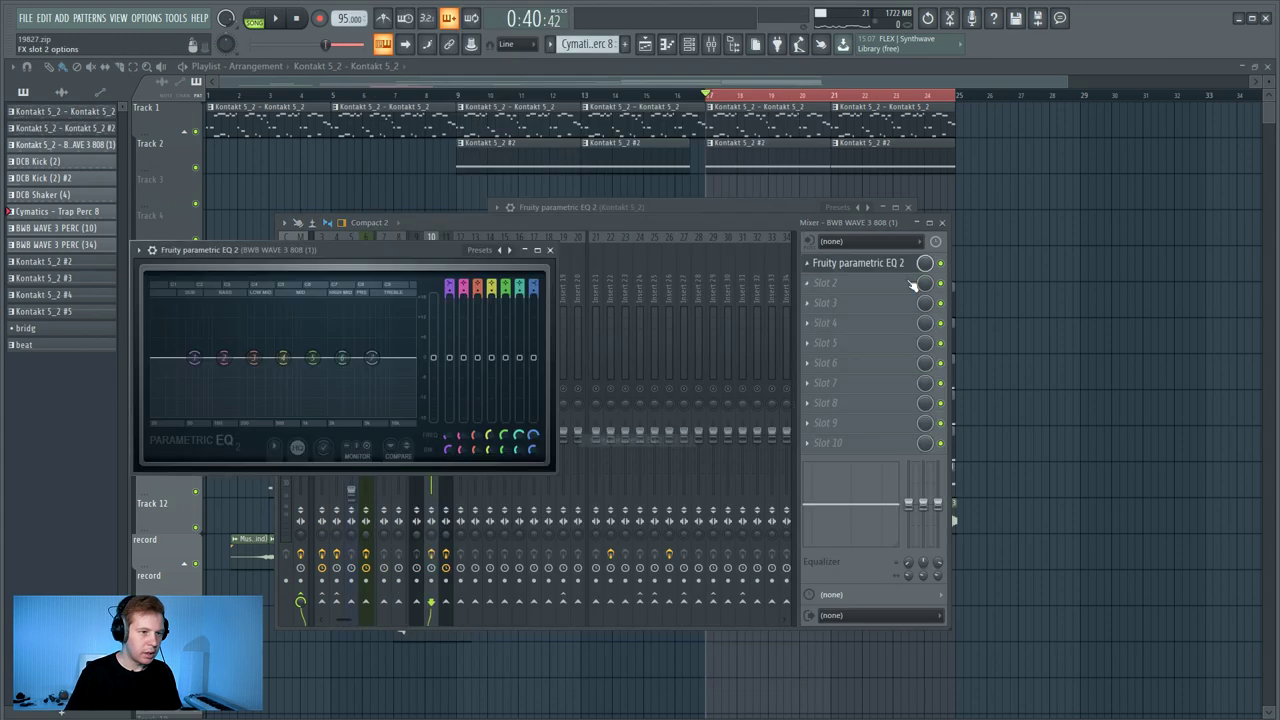
- Add CLA Bass Stereo to slot 2 of the 808 track, set treble to -10, lower bass slightly, and raise compress and distortion
{"action": "left_click", "coordinate": [840, 281]}
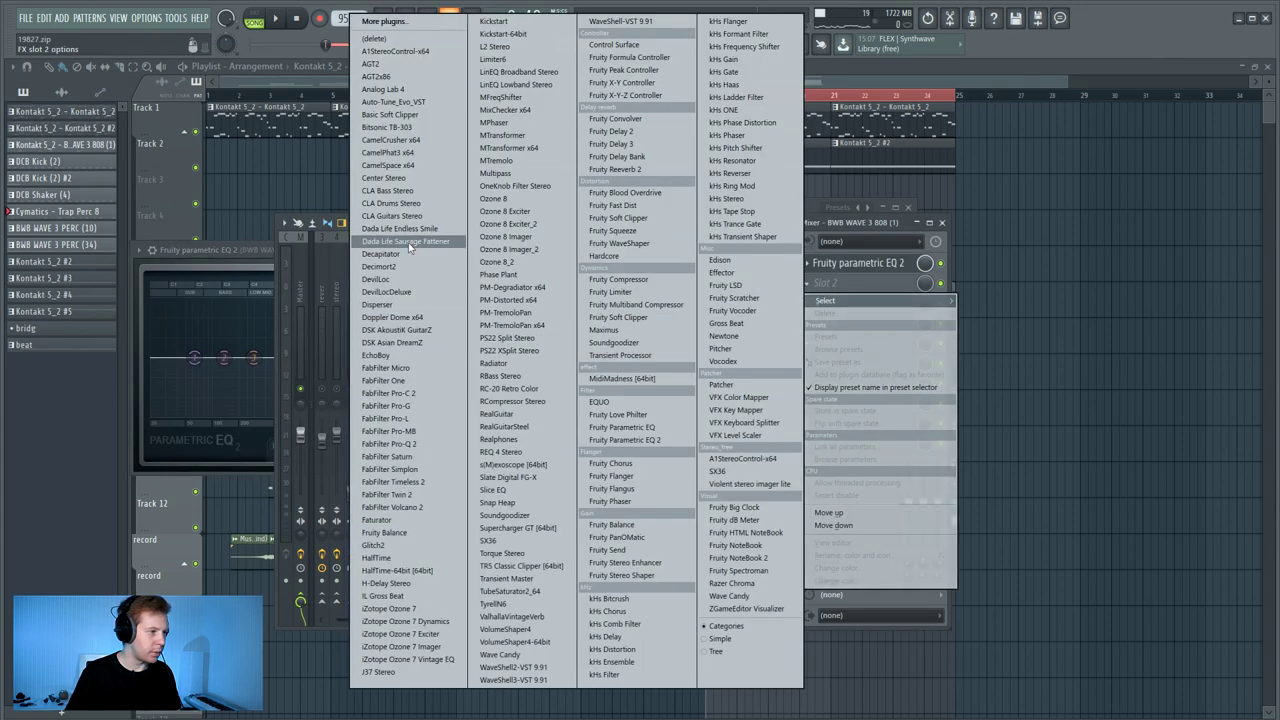
{"action": "left_click", "coordinate": [419, 194]}
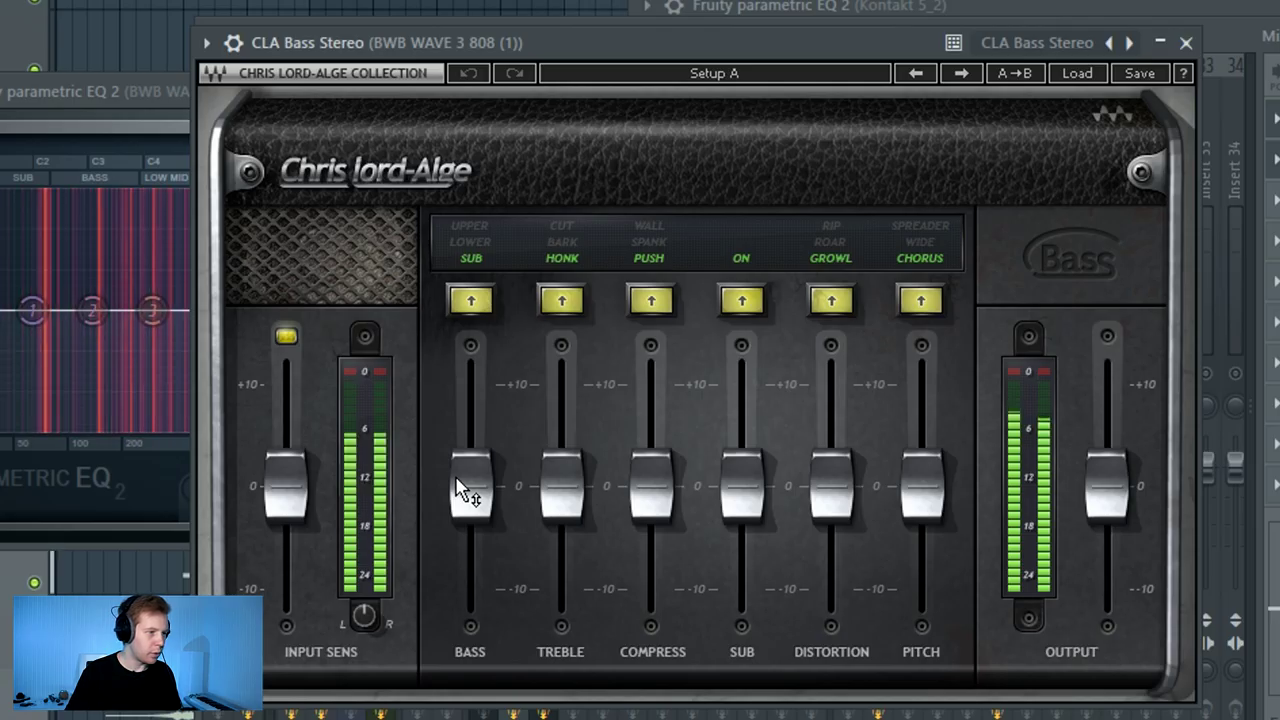
{"action": "left_click_drag", "start_coordinate": [471, 488], "coordinate": [471, 521]}
{"action": "left_click_drag", "start_coordinate": [561, 488], "coordinate": [572, 625]}
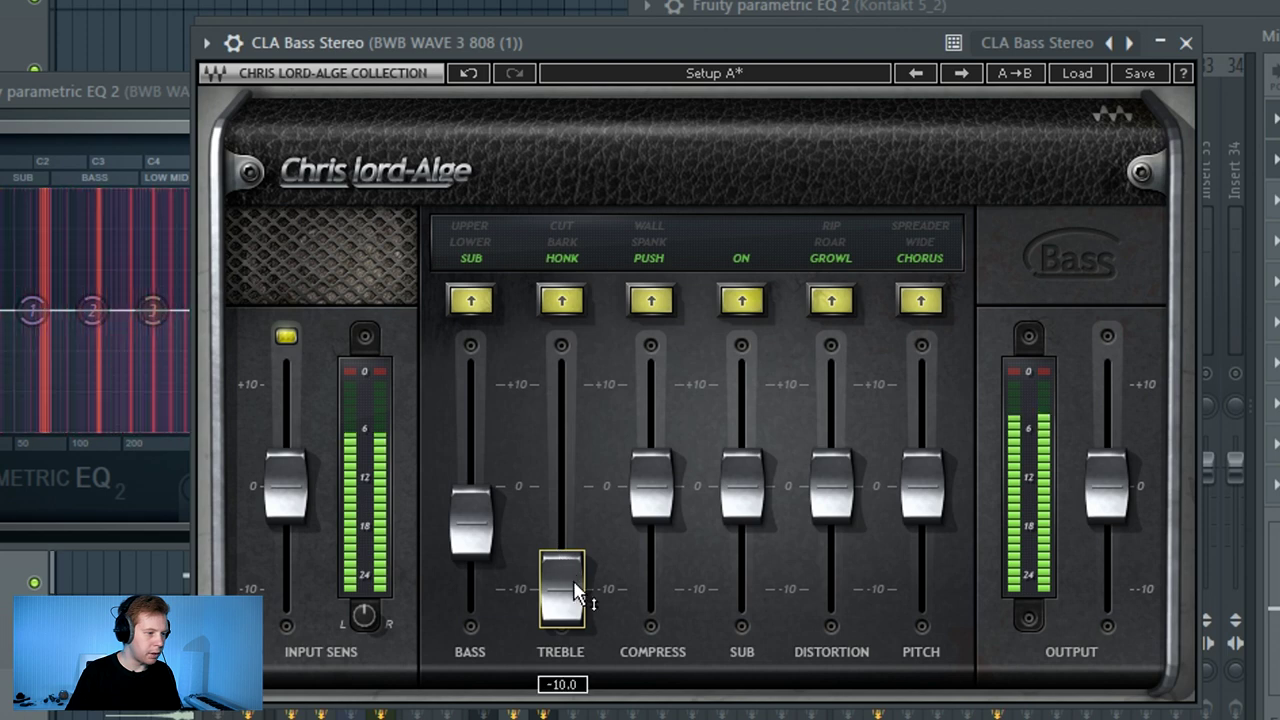
{"action": "left_click_drag", "start_coordinate": [669, 446], "coordinate": [669, 376]}
{"action": "mouse_move", "coordinate": [835, 486]}
{"action": "left_mouse_down"}
{"action": "mouse_move", "coordinate": [818, 490]}
{"action": "mouse_move", "coordinate": [818, 447]}
{"action": "mouse_move", "coordinate": [818, 474]}
{"action": "left_mouse_up"}
{"action": "left_click_drag", "start_coordinate": [471, 520], "coordinate": [471, 521]}
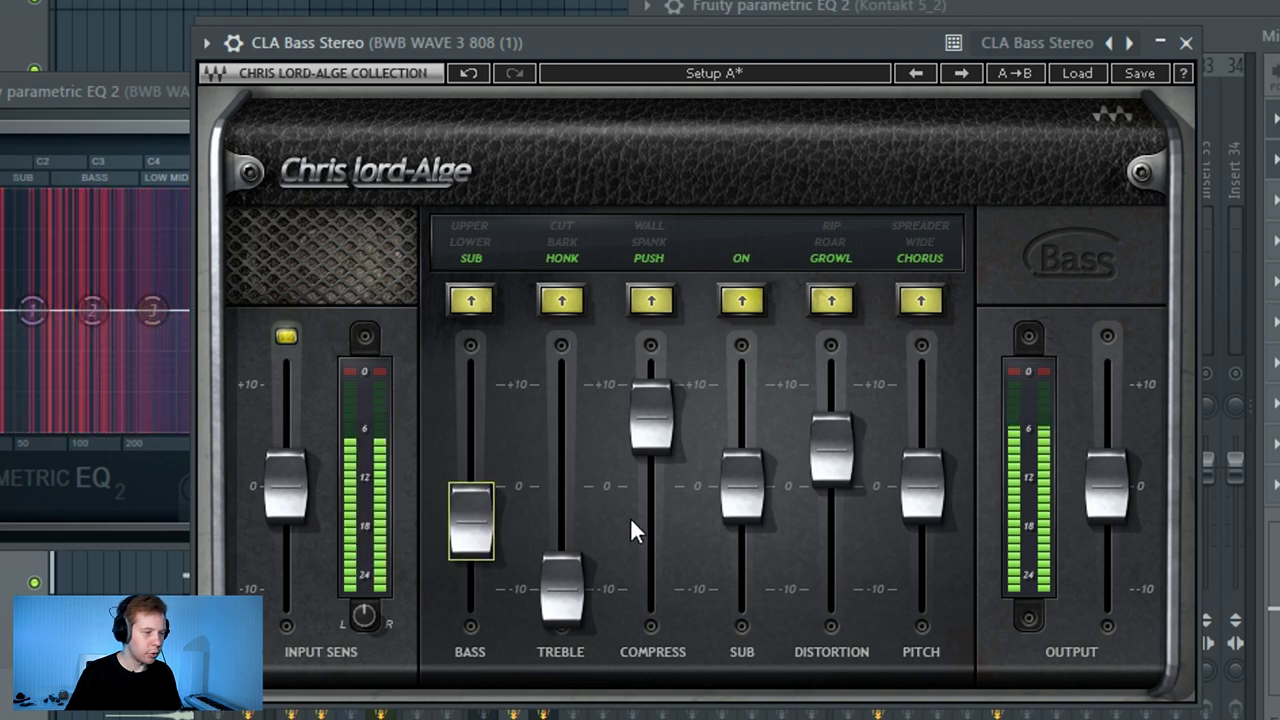
{"action": "left_click", "coordinate": [1186, 42]}
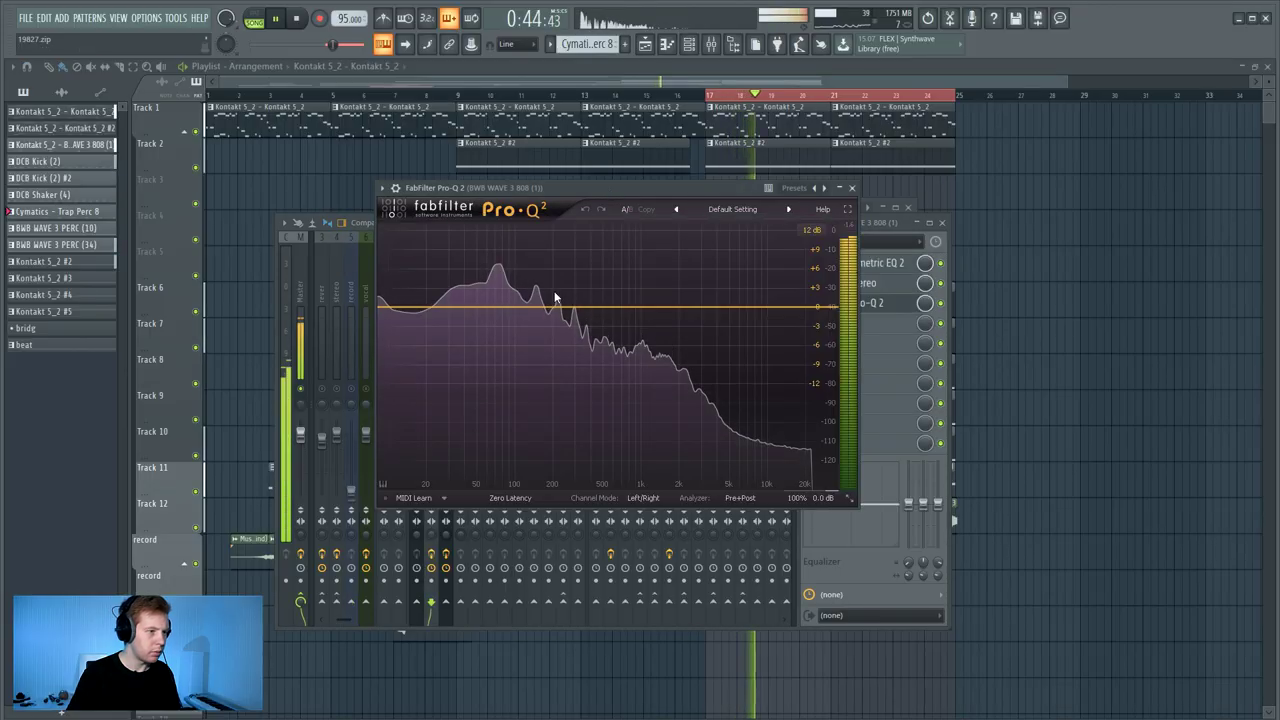
- With FabFilter Pro-Q 2 in slot 3 of the 808 track, cut about 2.3 dB at about 152 Hz with a bell band
{"action": "left_click", "coordinate": [444, 280]}
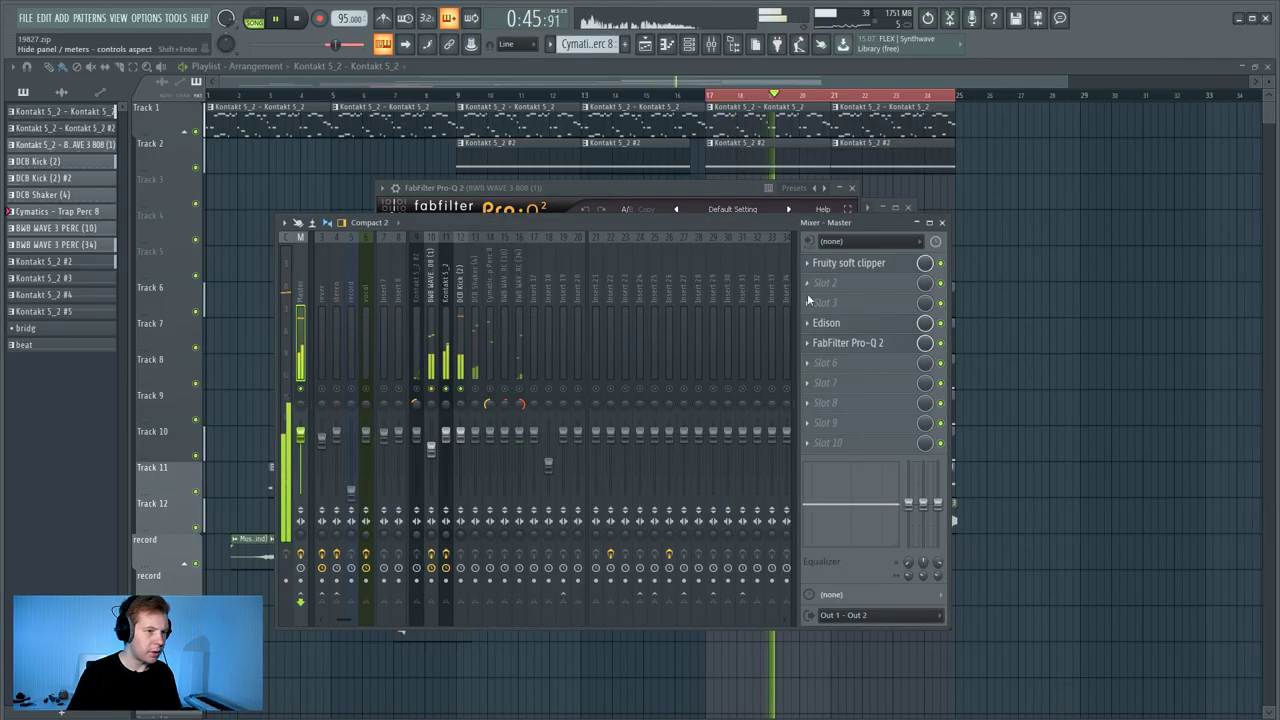
{"action": "left_click", "coordinate": [431, 280]}
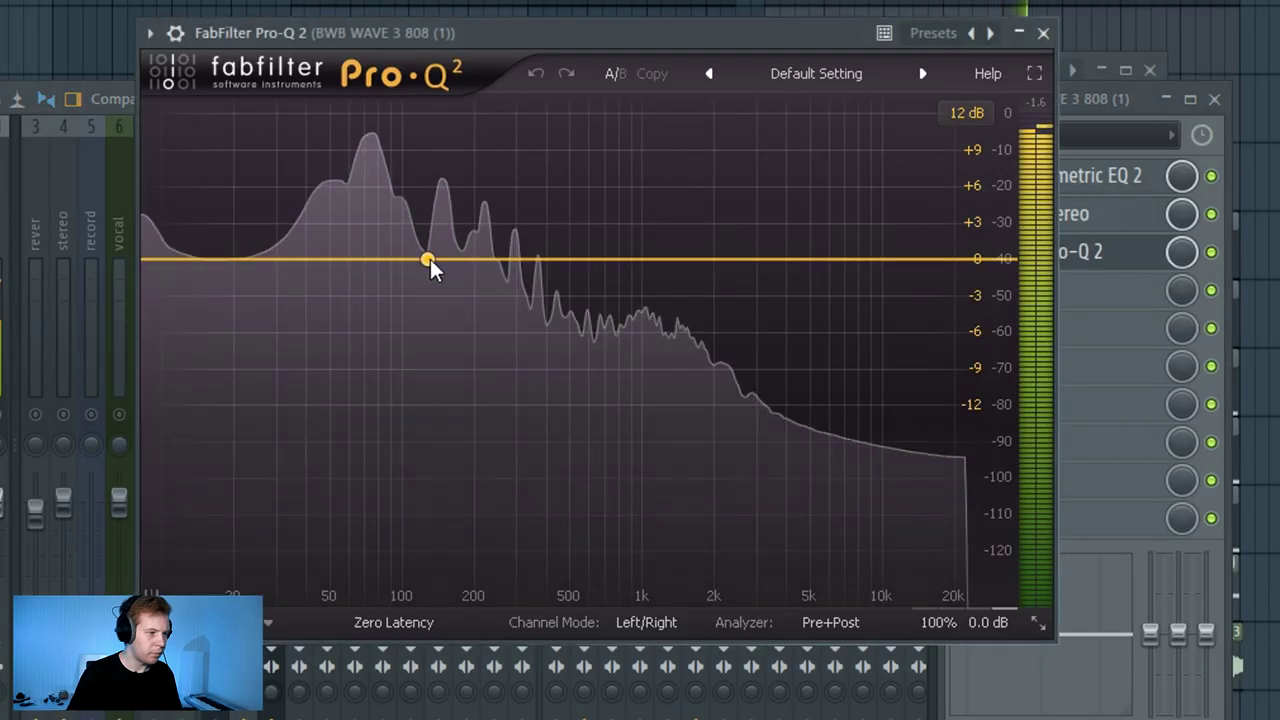
{"action": "left_click_drag", "start_coordinate": [446, 261], "coordinate": [446, 288]}
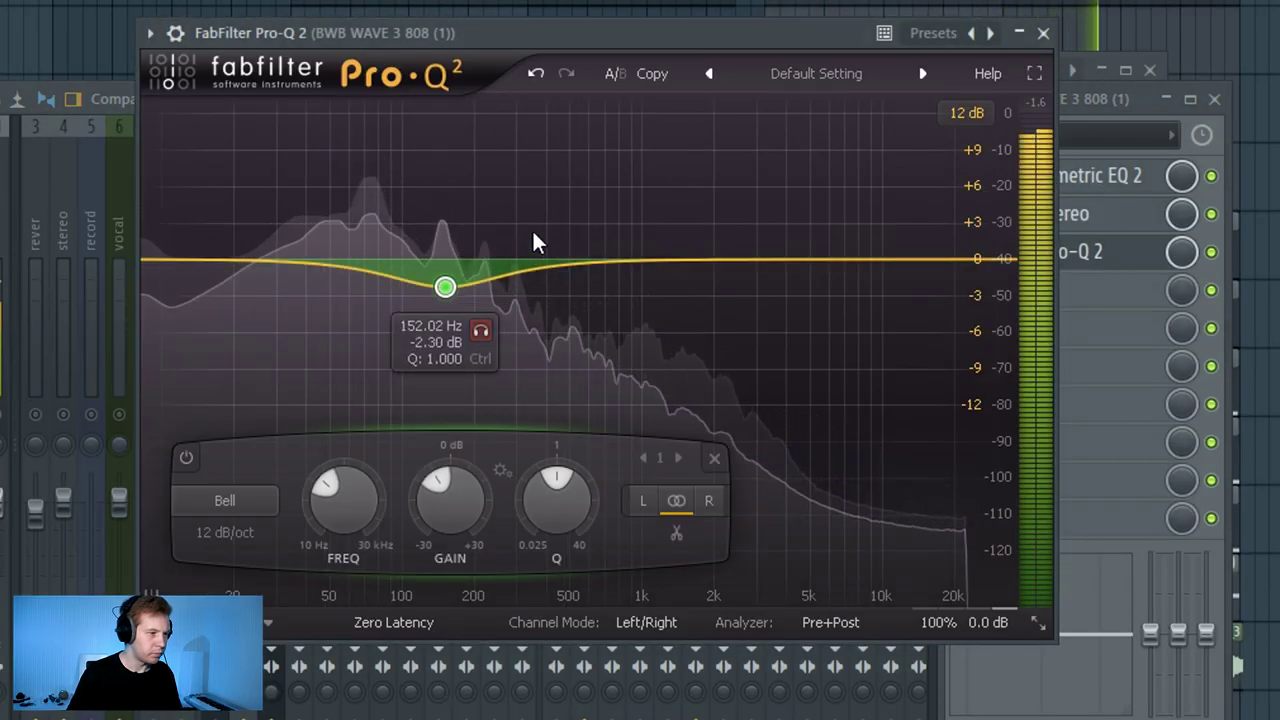
{"action": "left_click", "coordinate": [1043, 33]}
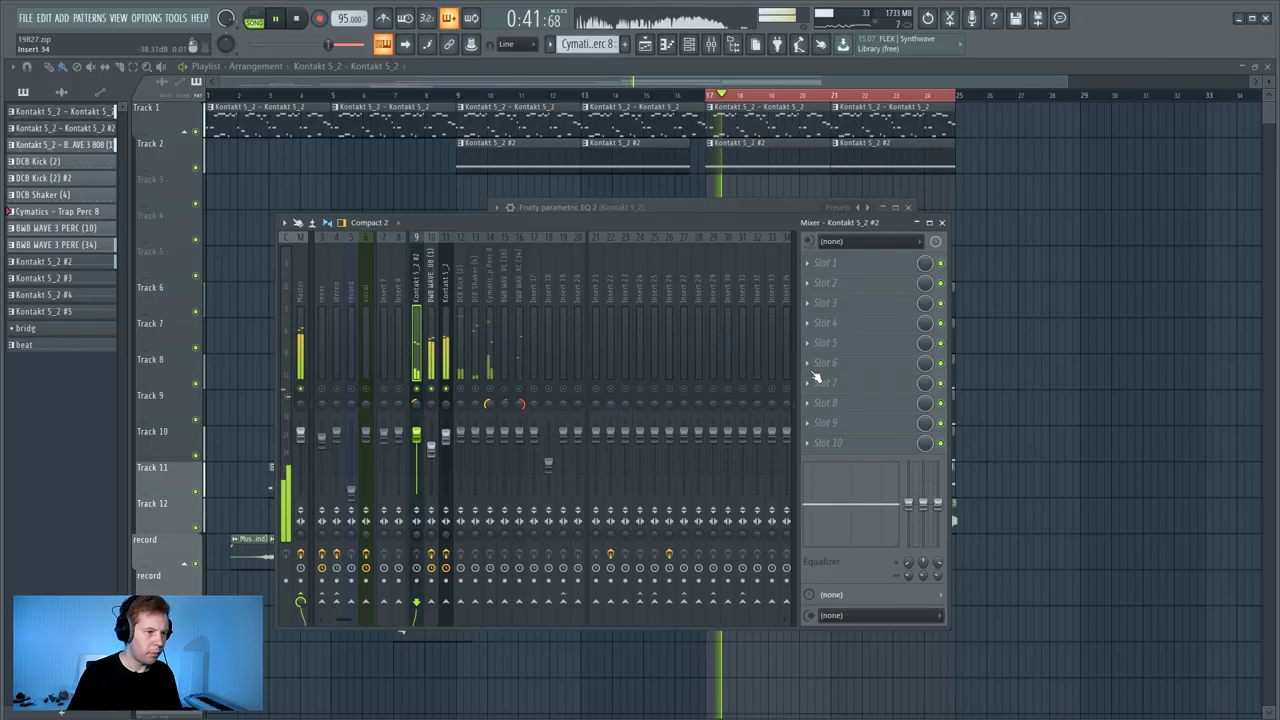
- Add Decapitator to the first effect slot of the Kontakt 5_2 #2 track, lower its high cut and darken its tone
{"action": "key", "text": "space"}
{"action": "left_click", "coordinate": [826, 265]}
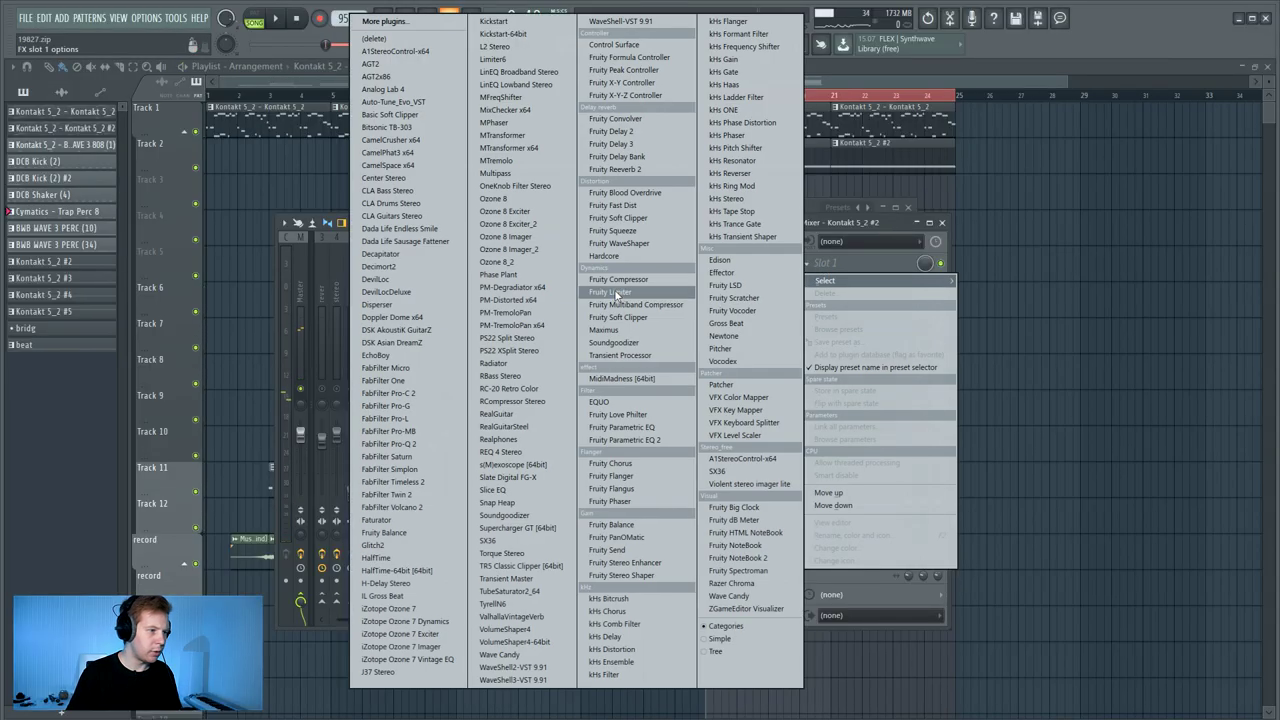
{"action": "left_click", "coordinate": [400, 255]}
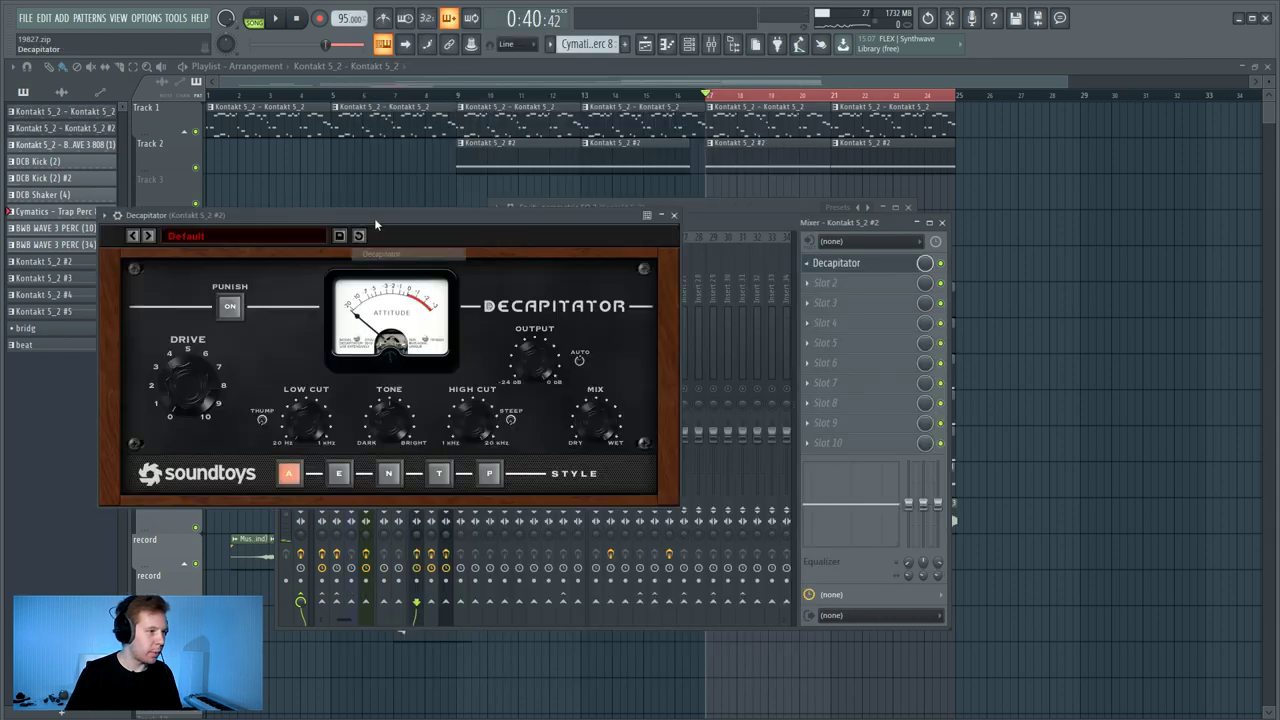
{"action": "left_click_drag", "start_coordinate": [374, 218], "coordinate": [528, 247]}
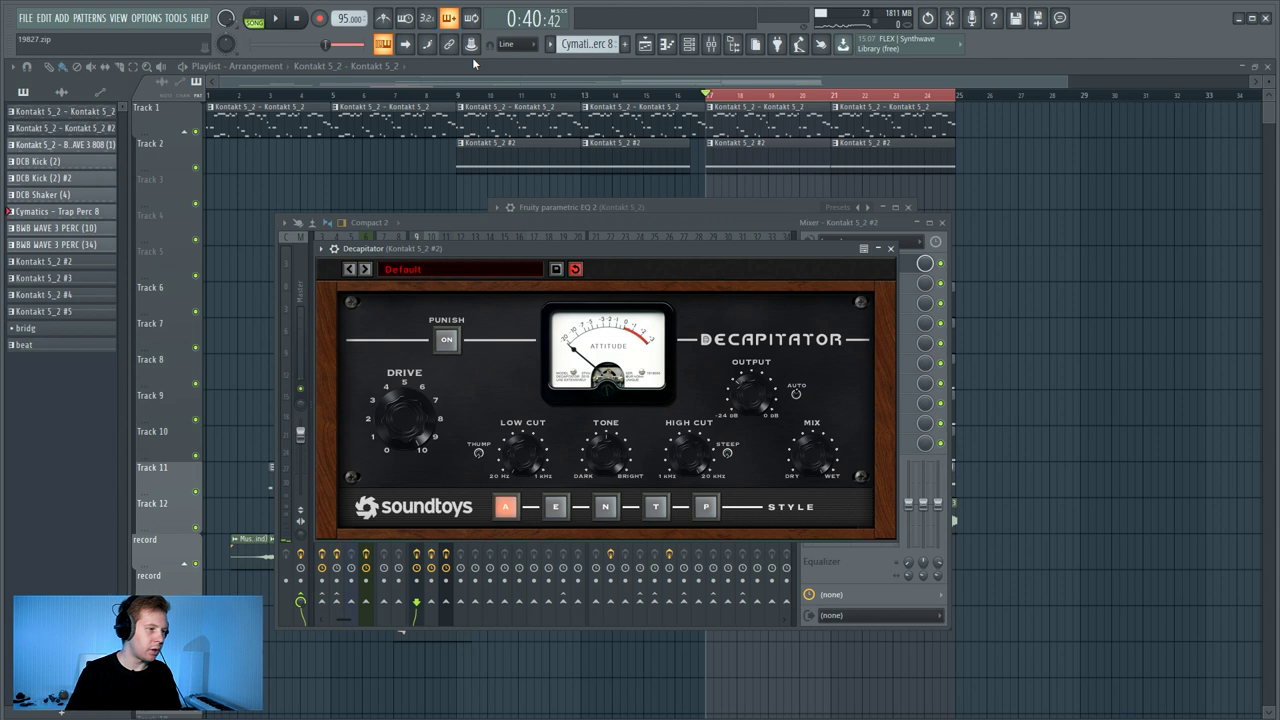
{"action": "left_click", "coordinate": [296, 24]}
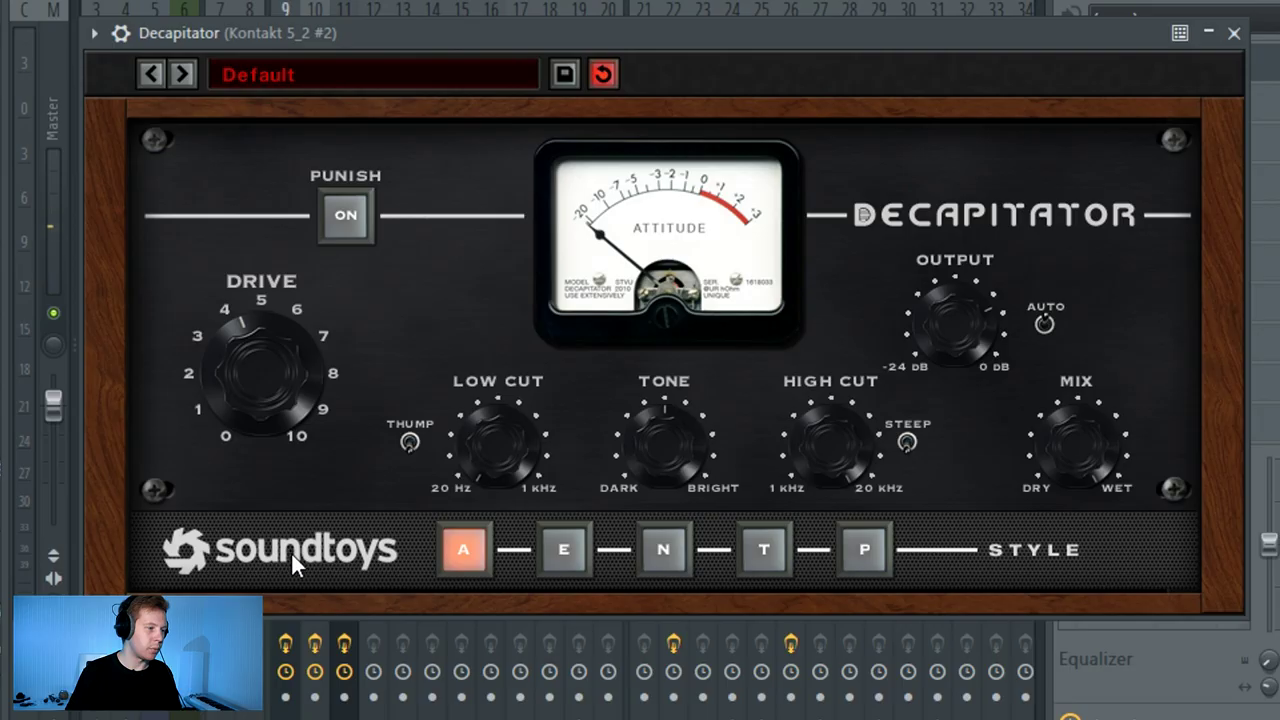
{"action": "left_click_drag", "start_coordinate": [840, 452], "coordinate": [849, 419]}
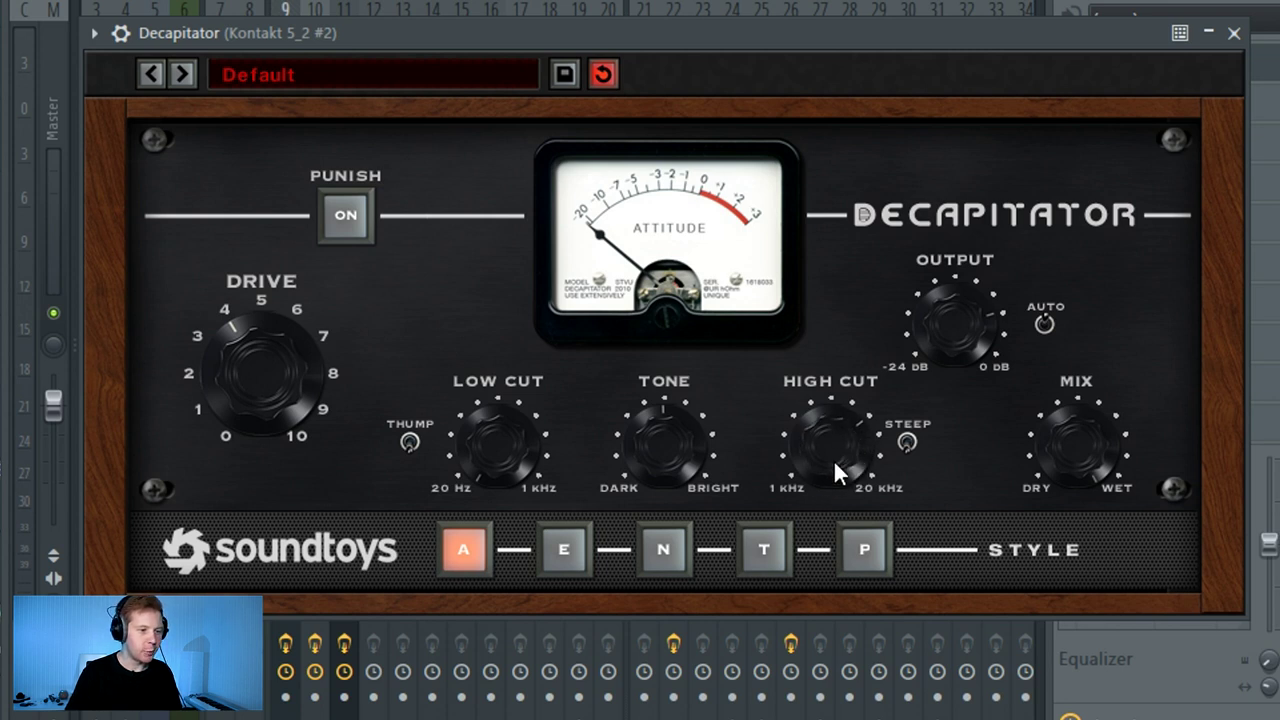
{"action": "left_click_drag", "start_coordinate": [823, 437], "coordinate": [840, 474]}
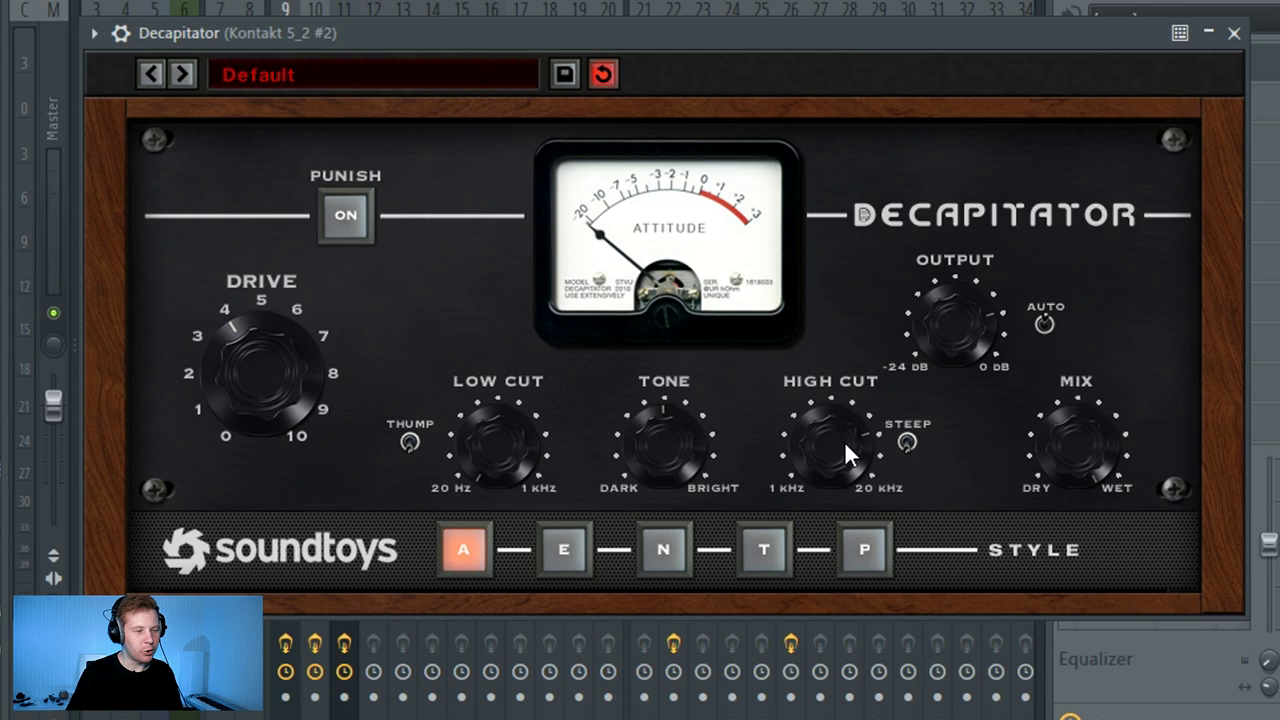
{"action": "key", "text": "F9"}
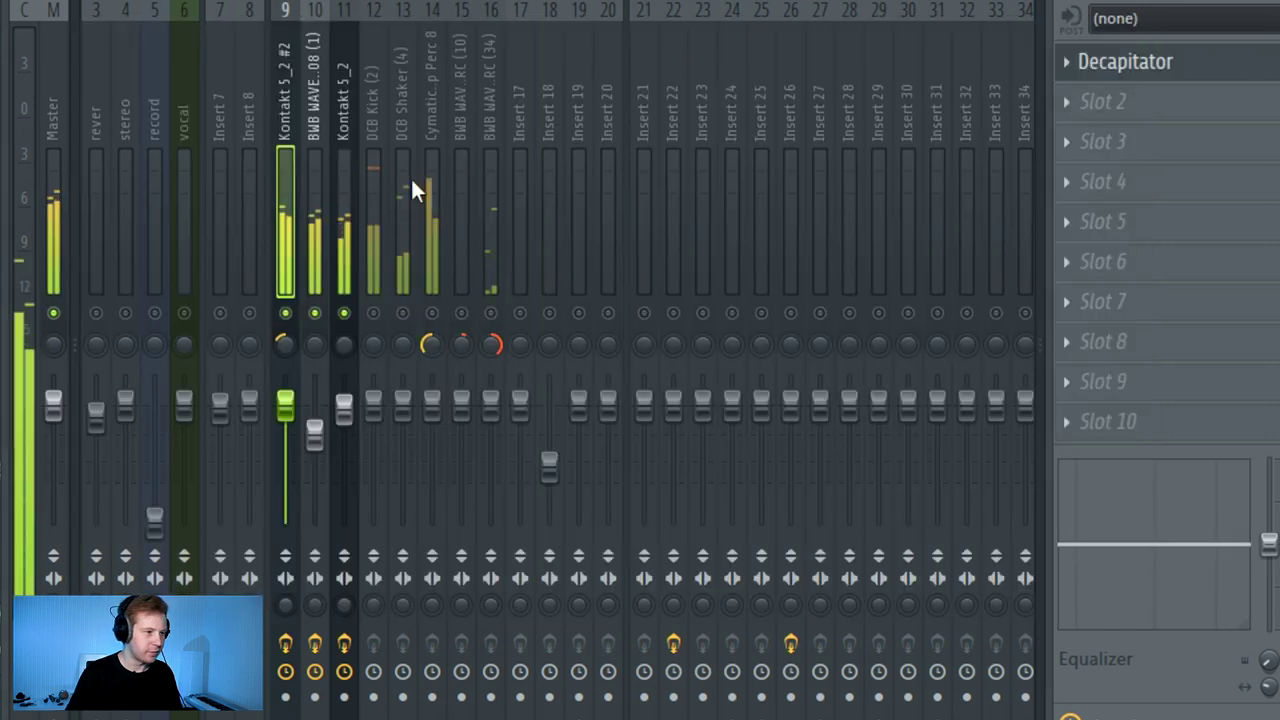
- Fine-tune the drive of Decapitator on the Kontakt 5_2 #2 track while listening to the beat
{"action": "left_click", "coordinate": [1125, 66]}
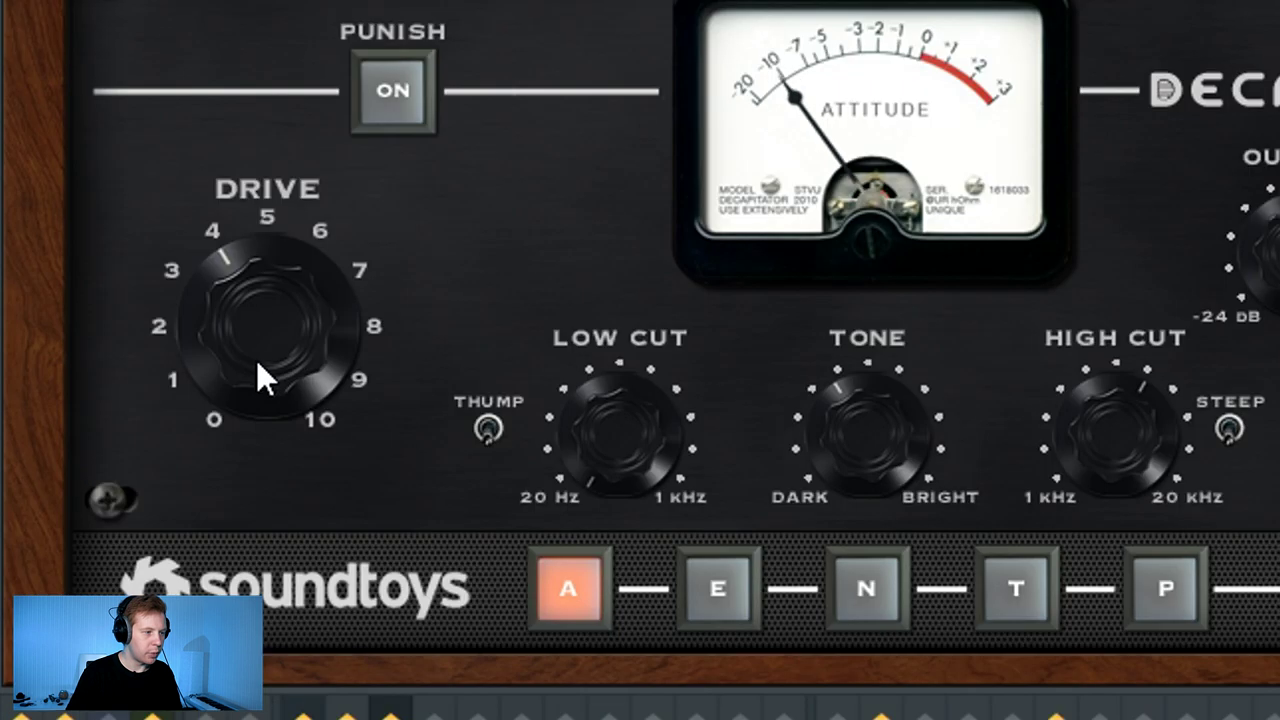
{"action": "left_click_drag", "start_coordinate": [254, 397], "coordinate": [258, 385]}
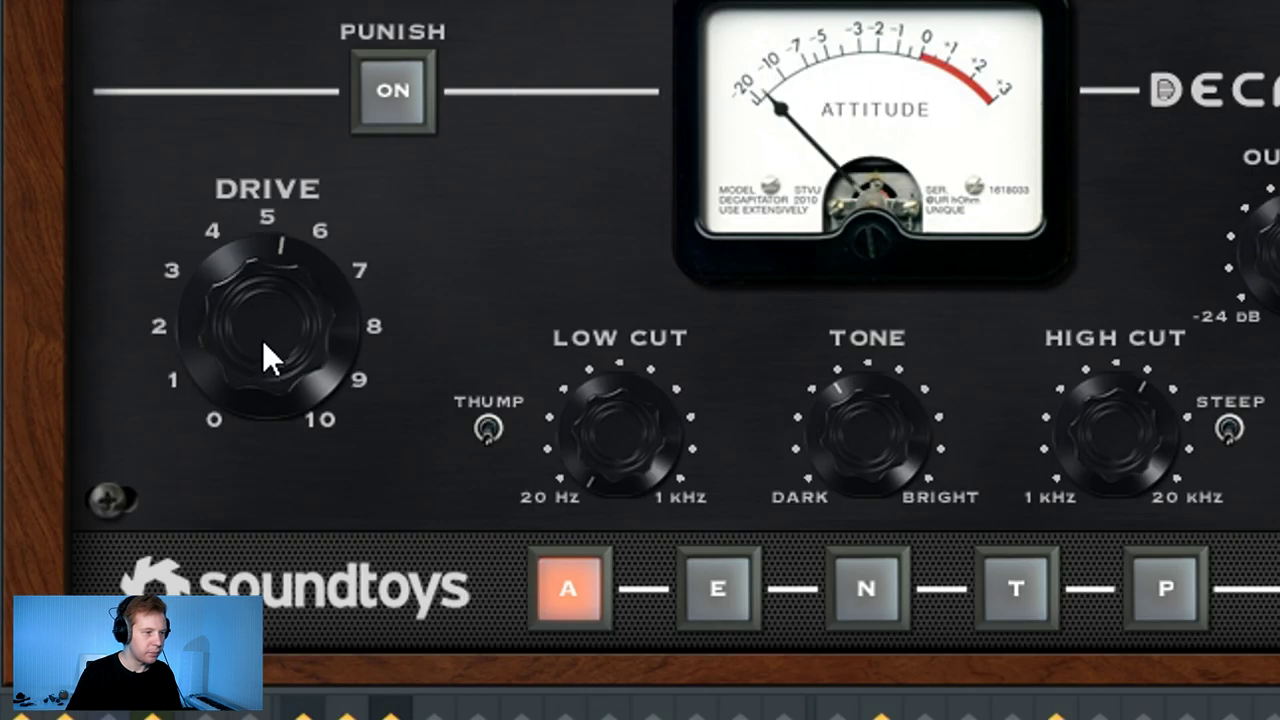
{"action": "left_click_drag", "start_coordinate": [263, 341], "coordinate": [265, 371]}
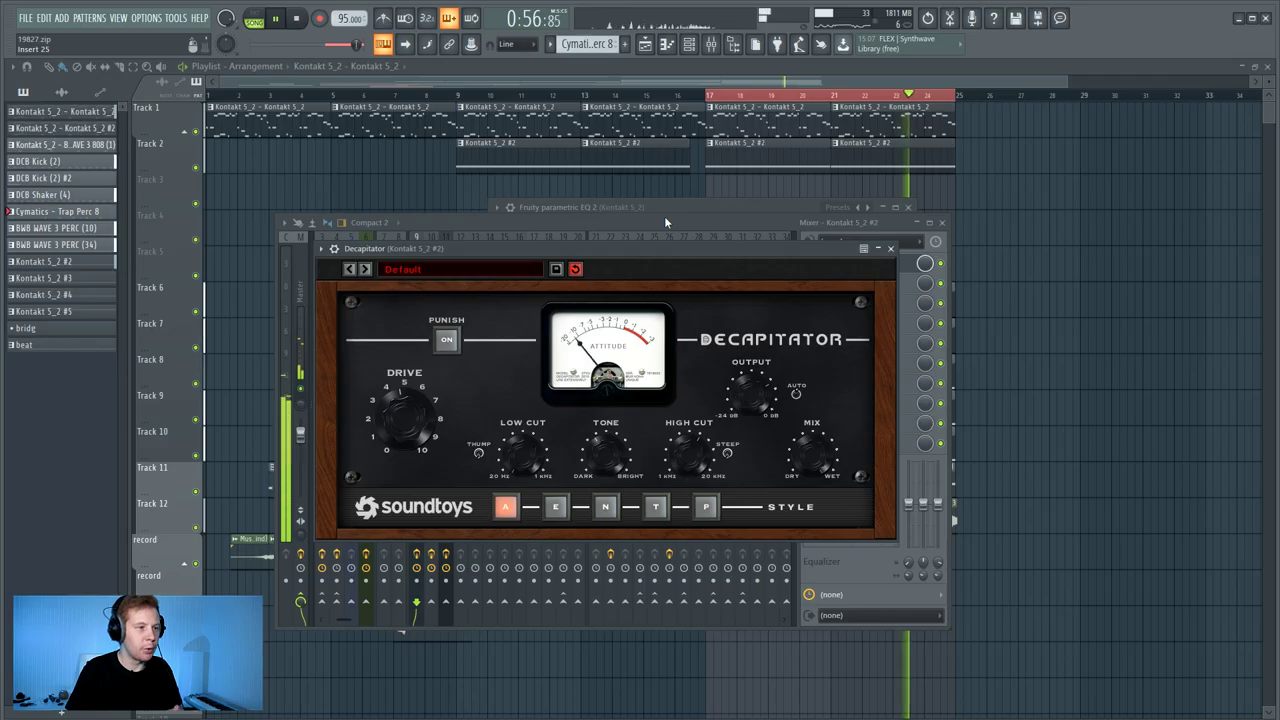
{"action": "left_click", "coordinate": [664, 216]}
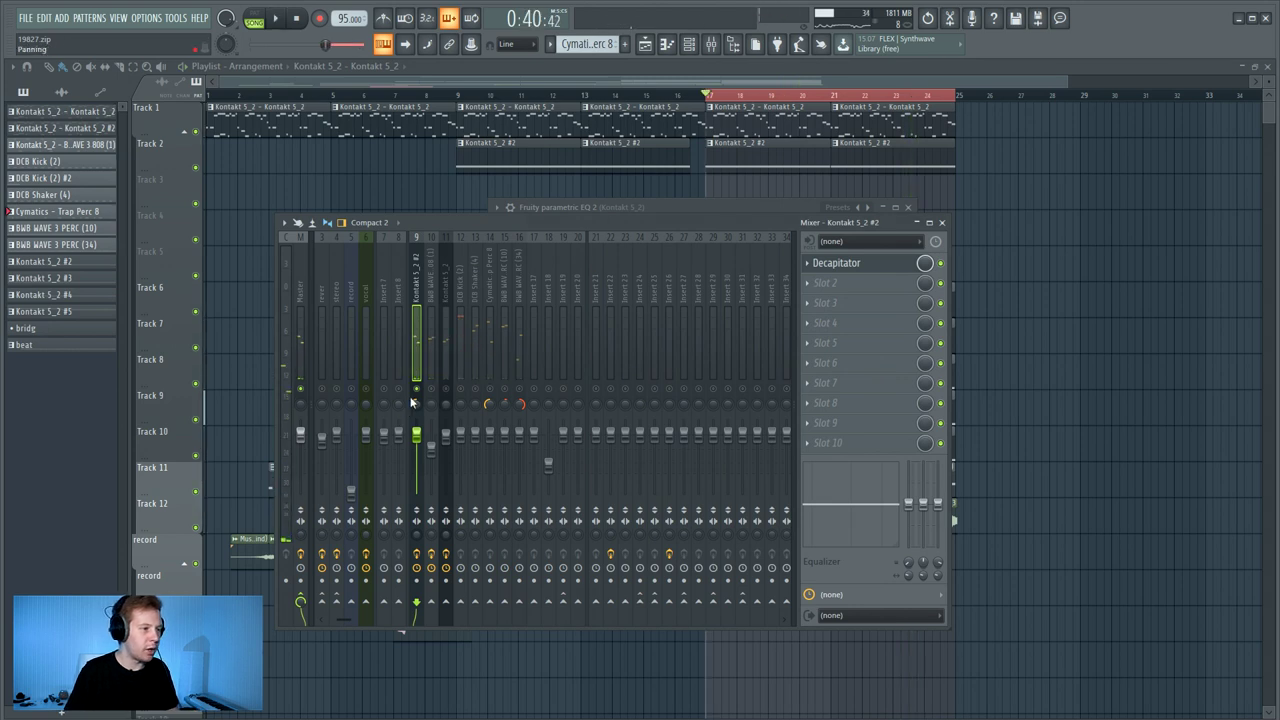
- Lower the Kontakt 5_2 #2 and 808 faders during playback and set the Kontakt 5_2 fader to about -2 dB
{"action": "key", "text": "space"}
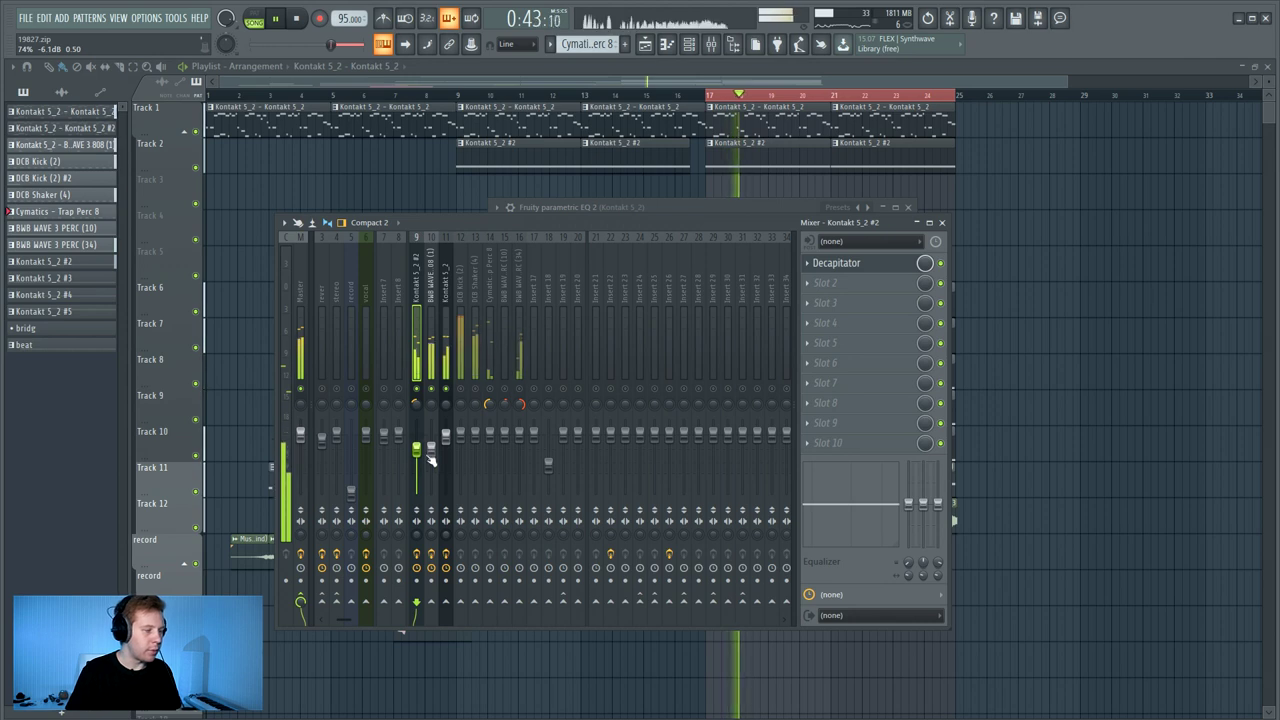
{"action": "left_click_drag", "start_coordinate": [431, 446], "coordinate": [437, 452]}
{"action": "left_click", "coordinate": [445, 440]}
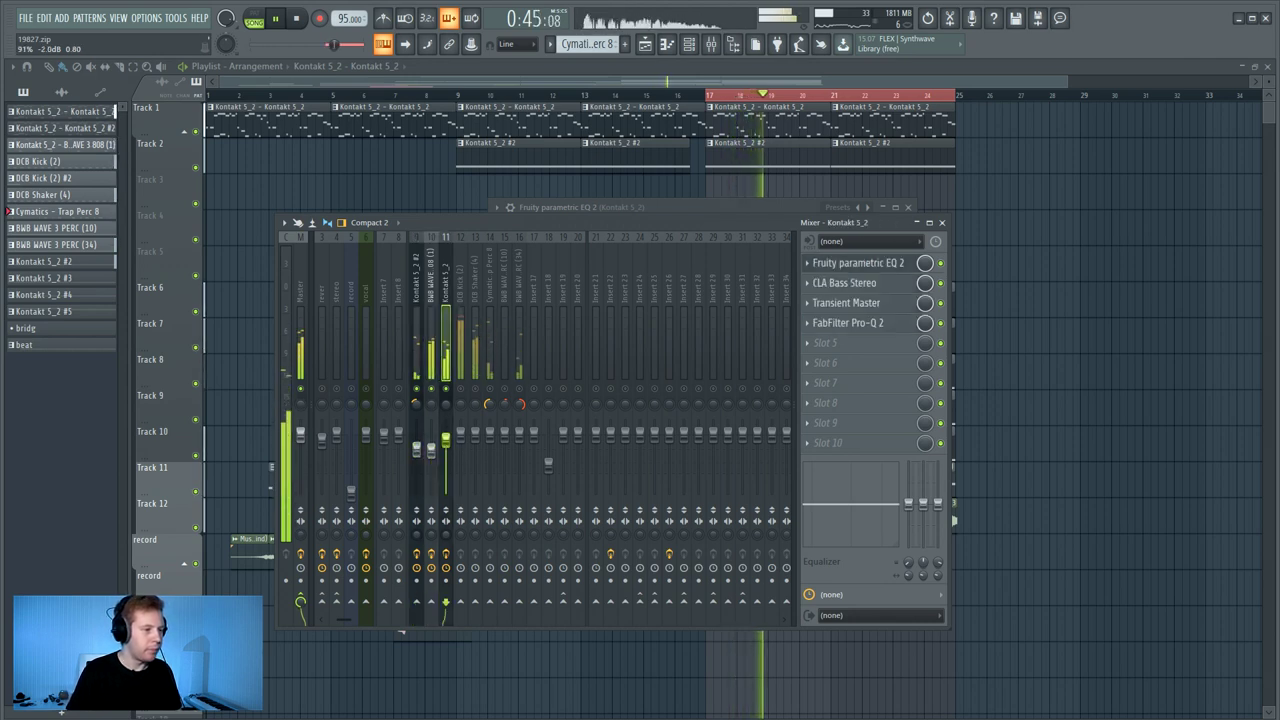
{"action": "left_click", "coordinate": [416, 447]}
{"action": "left_click", "coordinate": [433, 350]}
{"action": "key", "text": "space"}
{"action": "left_click", "coordinate": [463, 392]}
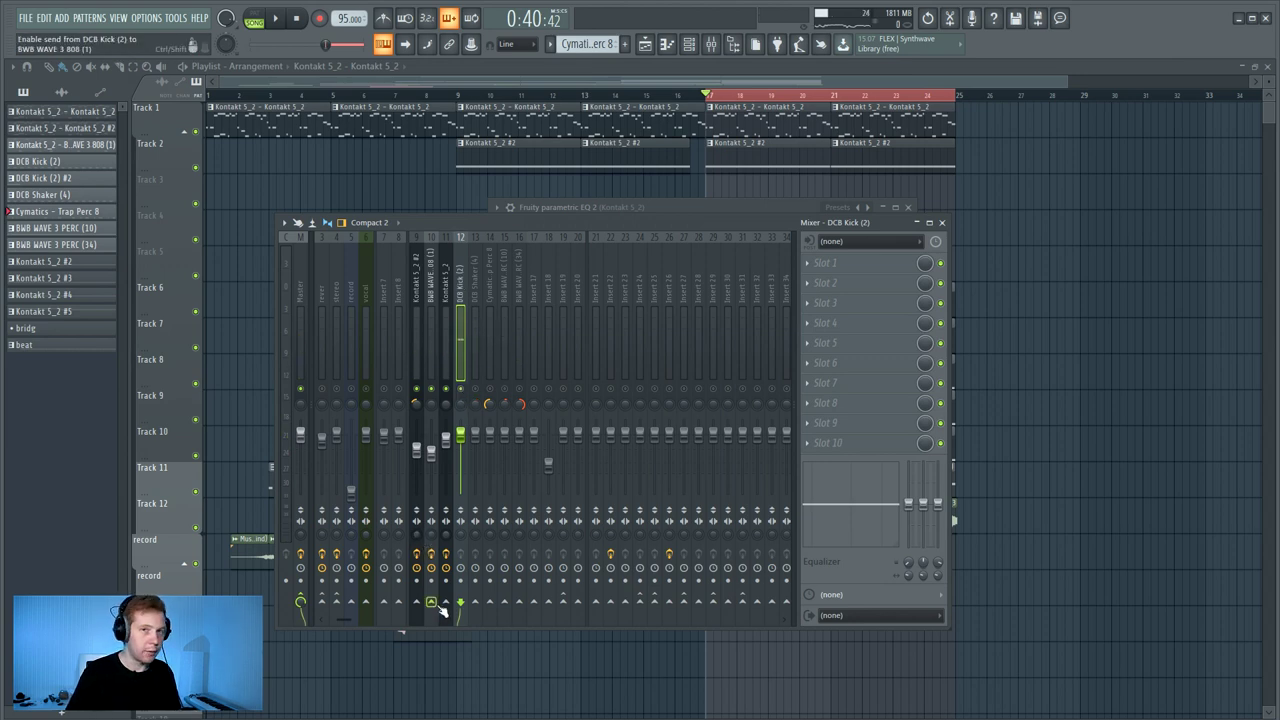
- Add FabFilter Pro-Q 2 to slot 2 of Kontakt 5_2 #2 and apply a low cut at about 80 Hz
{"action": "left_click", "coordinate": [826, 283]}
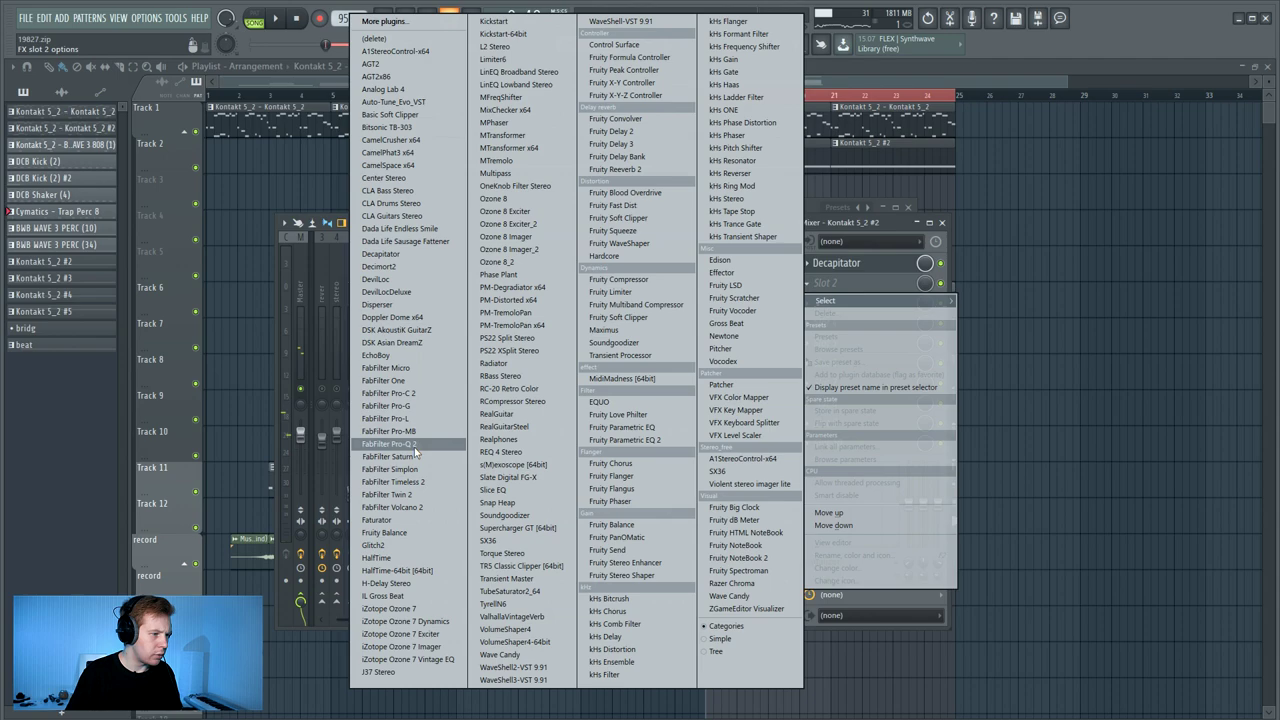
{"action": "left_click", "coordinate": [414, 447]}
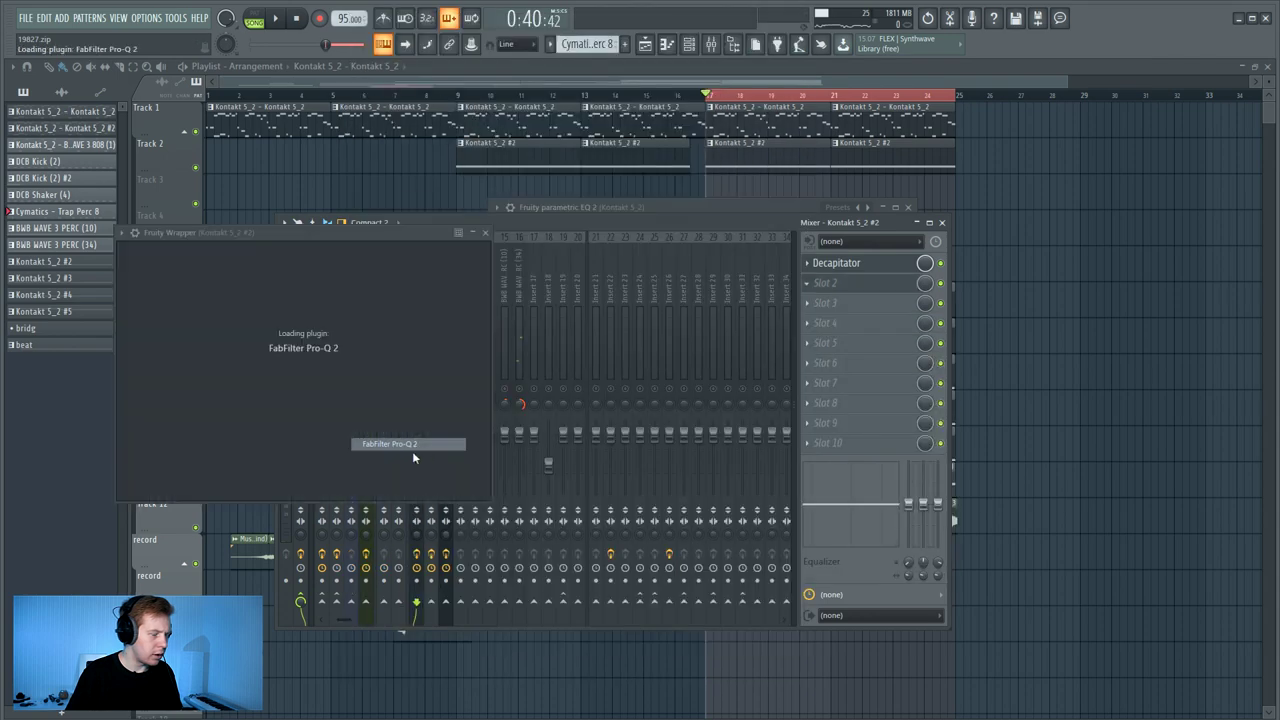
{"action": "left_click_drag", "start_coordinate": [351, 248], "coordinate": [471, 214]}
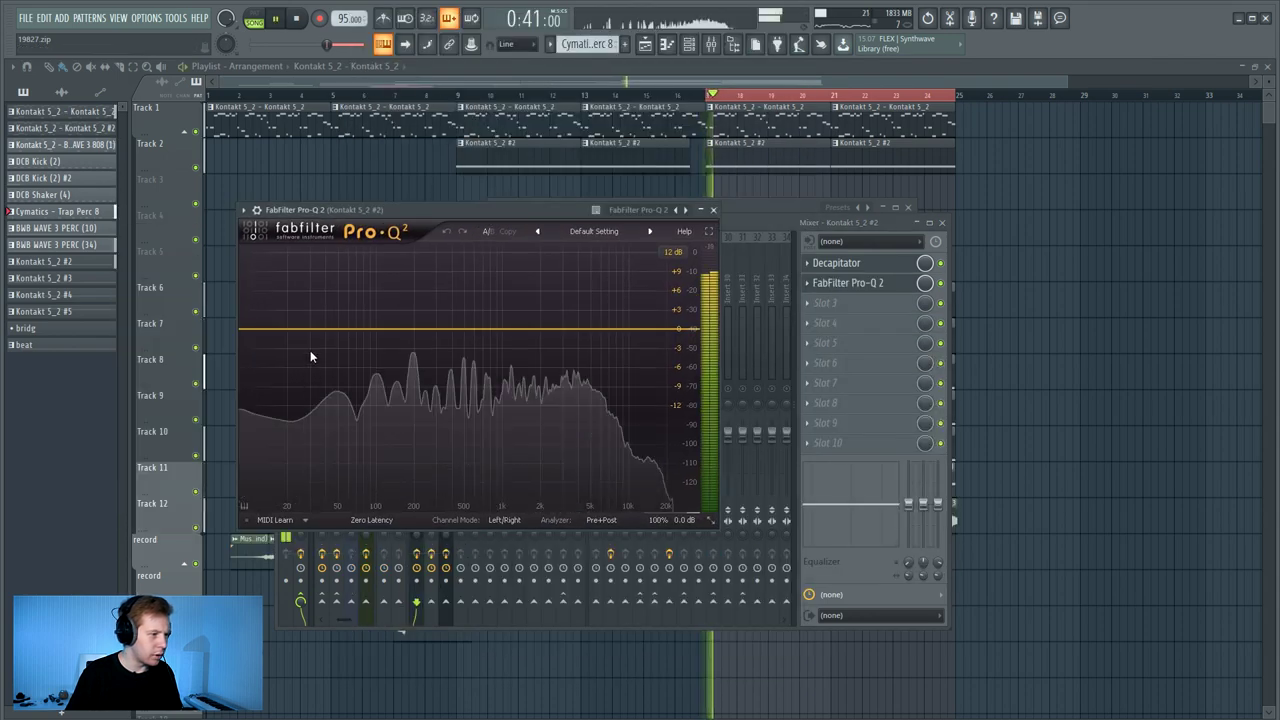
{"action": "double_click", "coordinate": [276, 328]}
{"action": "left_click", "coordinate": [283, 472]}
{"action": "left_click", "coordinate": [287, 540]}
{"action": "left_click_drag", "start_coordinate": [249, 292], "coordinate": [405, 322]}
- Cut about 1.25 dB at about 148 Hz with a bell band and add narrow cuts at the peaks near 200 Hz and 400 Hz
{"action": "double_click", "coordinate": [469, 297]}
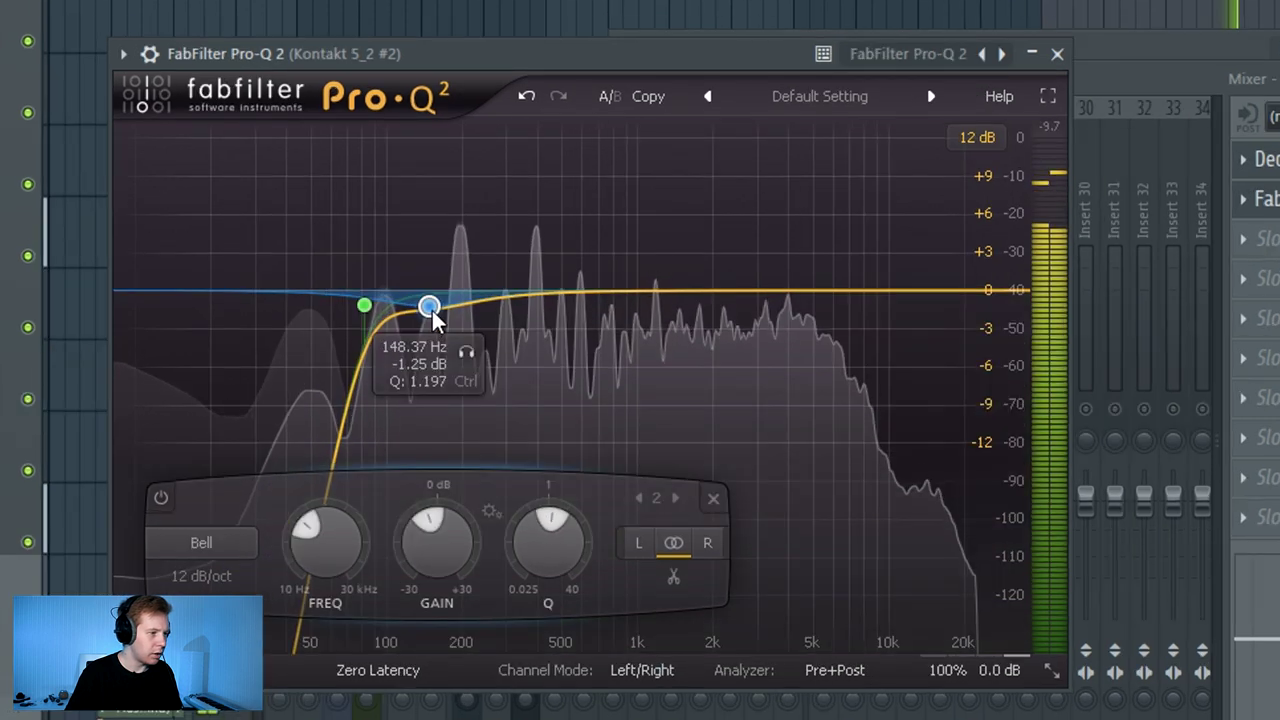
{"action": "scroll", "coordinate": [428, 305], "scroll_direction": "down", "scroll_amount": 10}
{"action": "scroll", "coordinate": [407, 325], "scroll_direction": "up", "scroll_amount": 5}
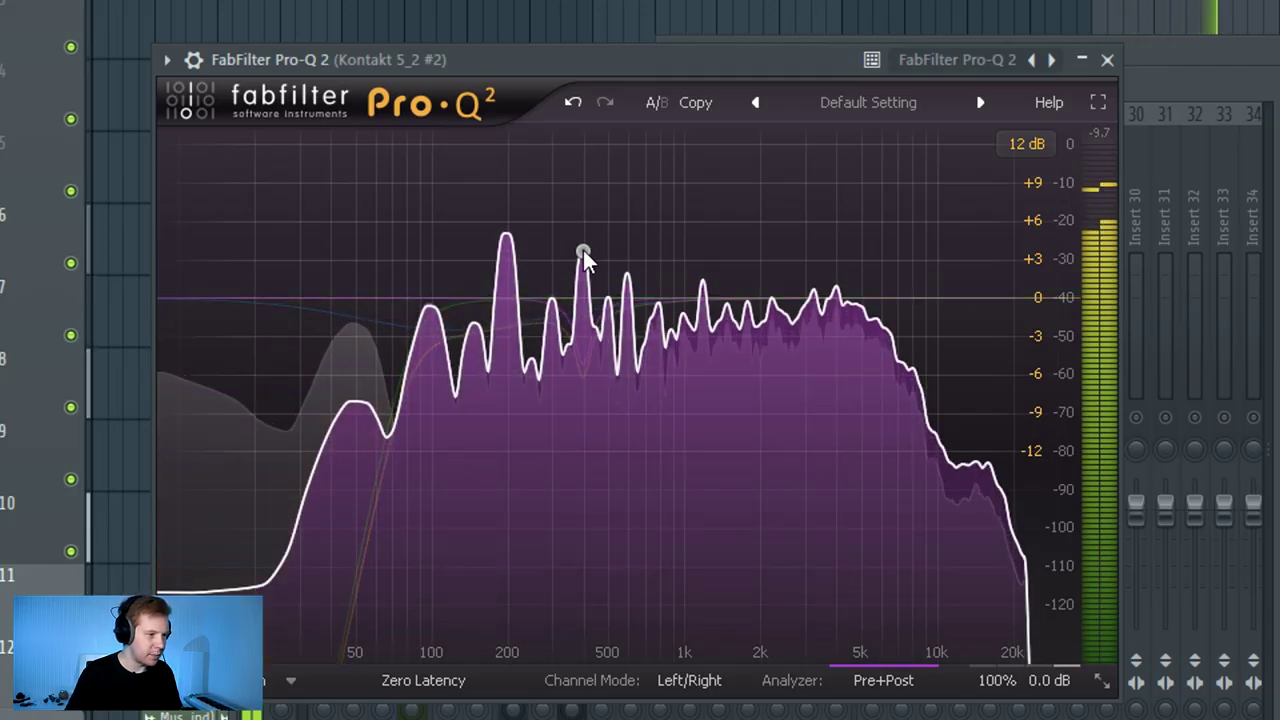
{"action": "left_click_drag", "start_coordinate": [583, 250], "coordinate": [582, 351]}
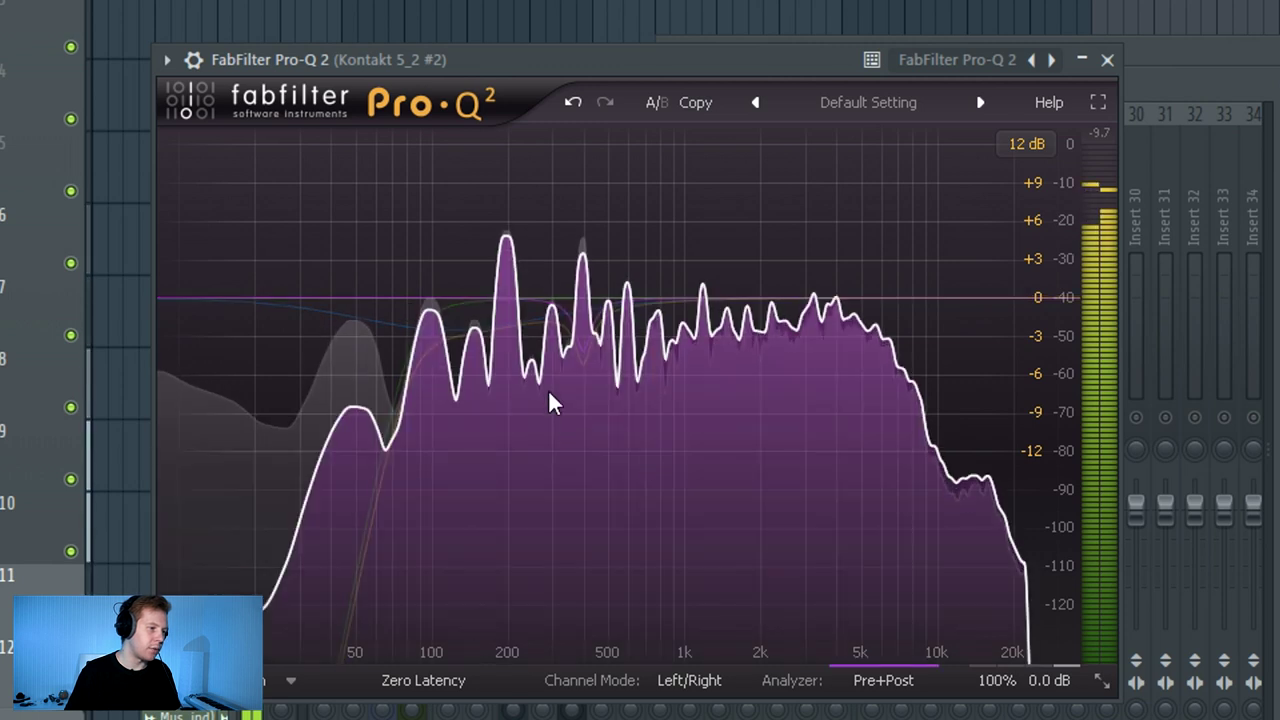
- Move the low cut to about 90 Hz, soften the two narrow cuts to about -2.5 dB and -2.7 dB, and cut 1 dB near 3.4 kHz
{"action": "left_click_drag", "start_coordinate": [409, 313], "coordinate": [420, 317]}
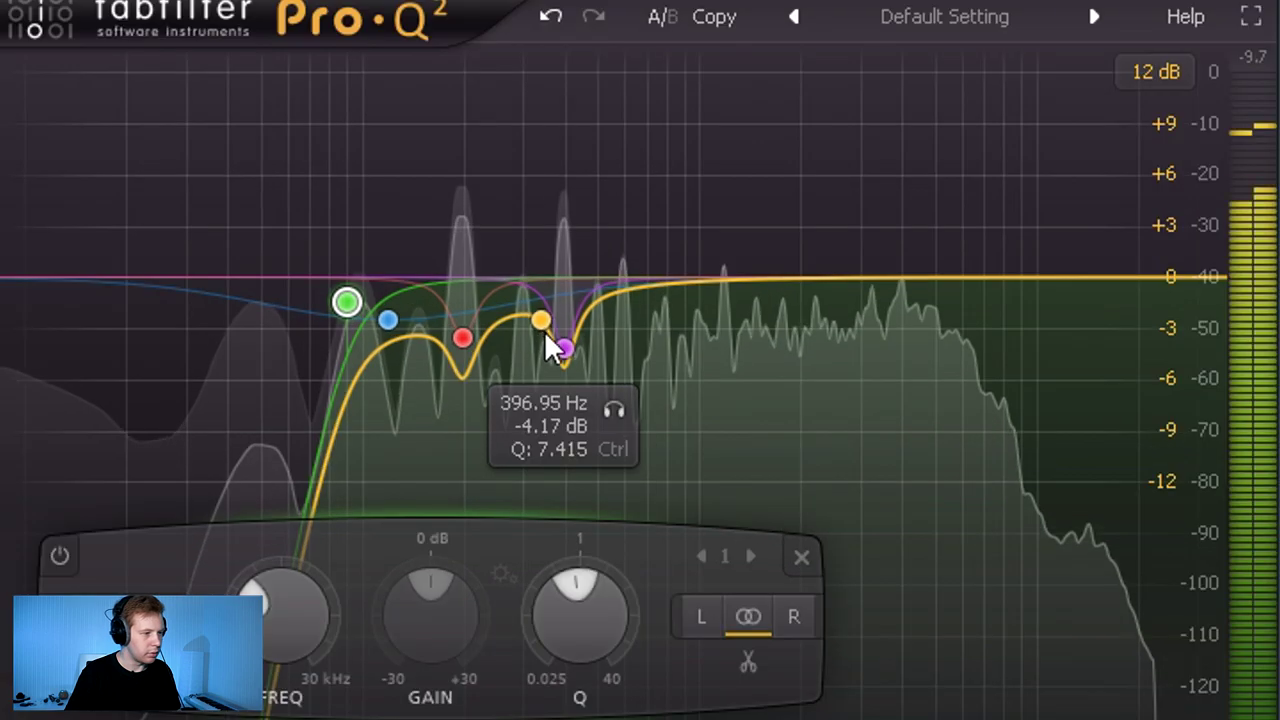
{"action": "left_click_drag", "start_coordinate": [583, 352], "coordinate": [580, 327]}
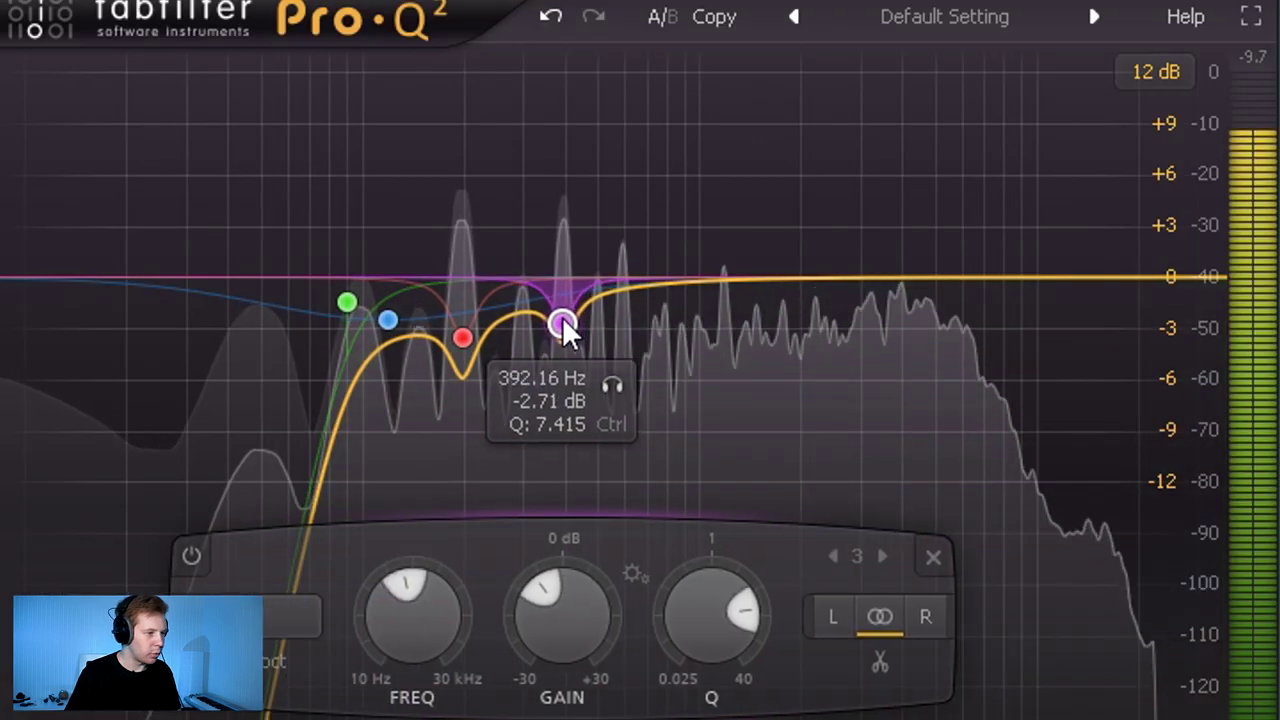
{"action": "left_click_drag", "start_coordinate": [469, 335], "coordinate": [468, 314]}
{"action": "left_click_drag", "start_coordinate": [880, 289], "coordinate": [878, 292]}
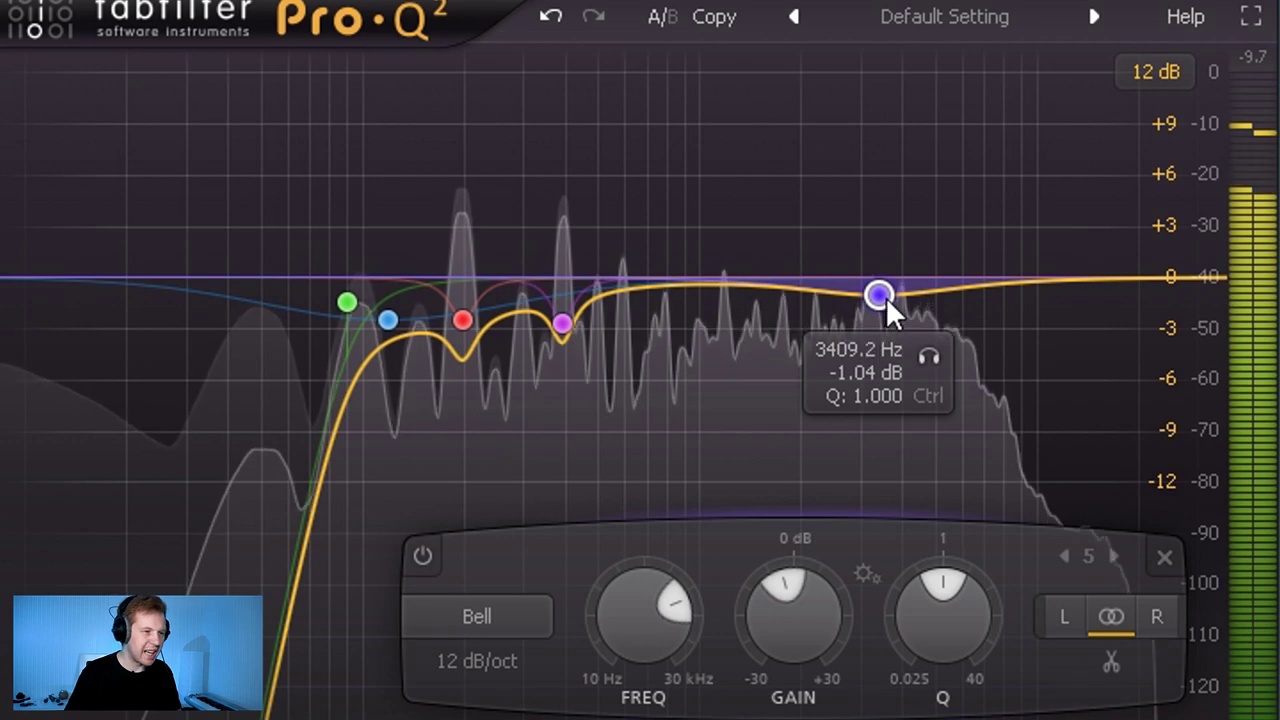
{"action": "left_click", "coordinate": [927, 355]}
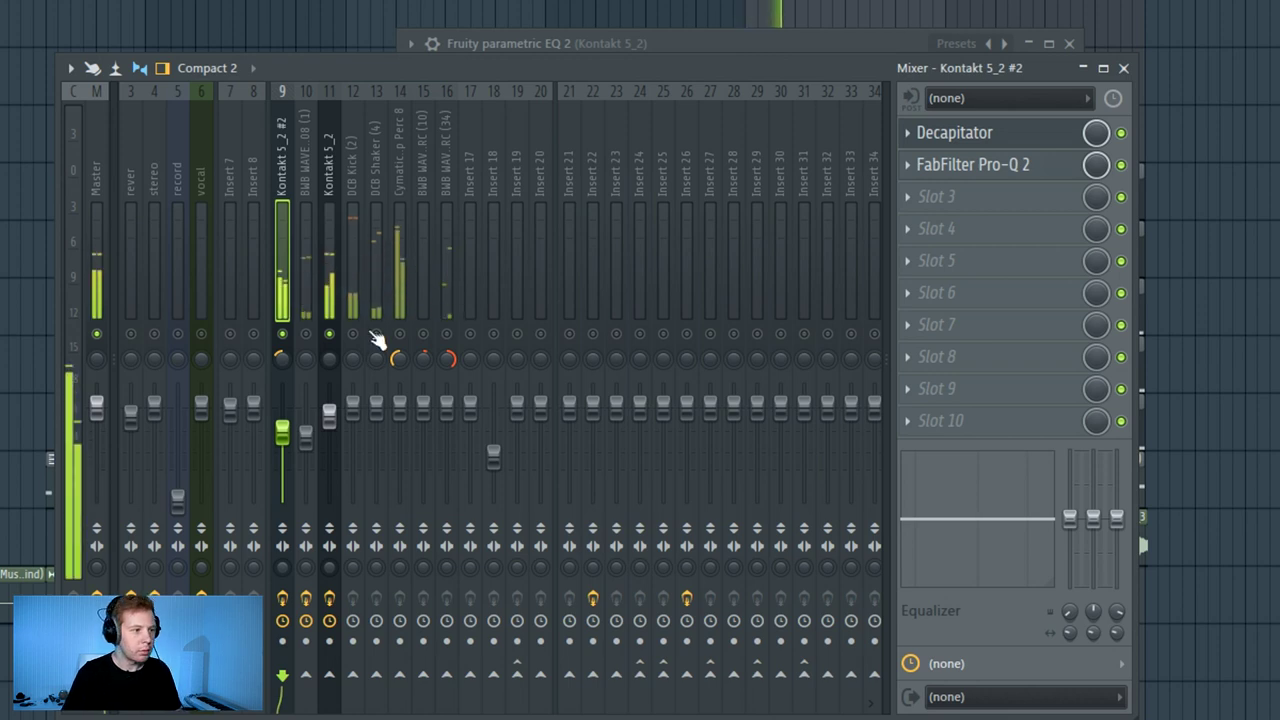
- Lower the Kontakt 5_2 fader slightly with the 808 muted and select the Kontakt 5_2 #2 track
{"action": "left_click", "coordinate": [333, 436]}
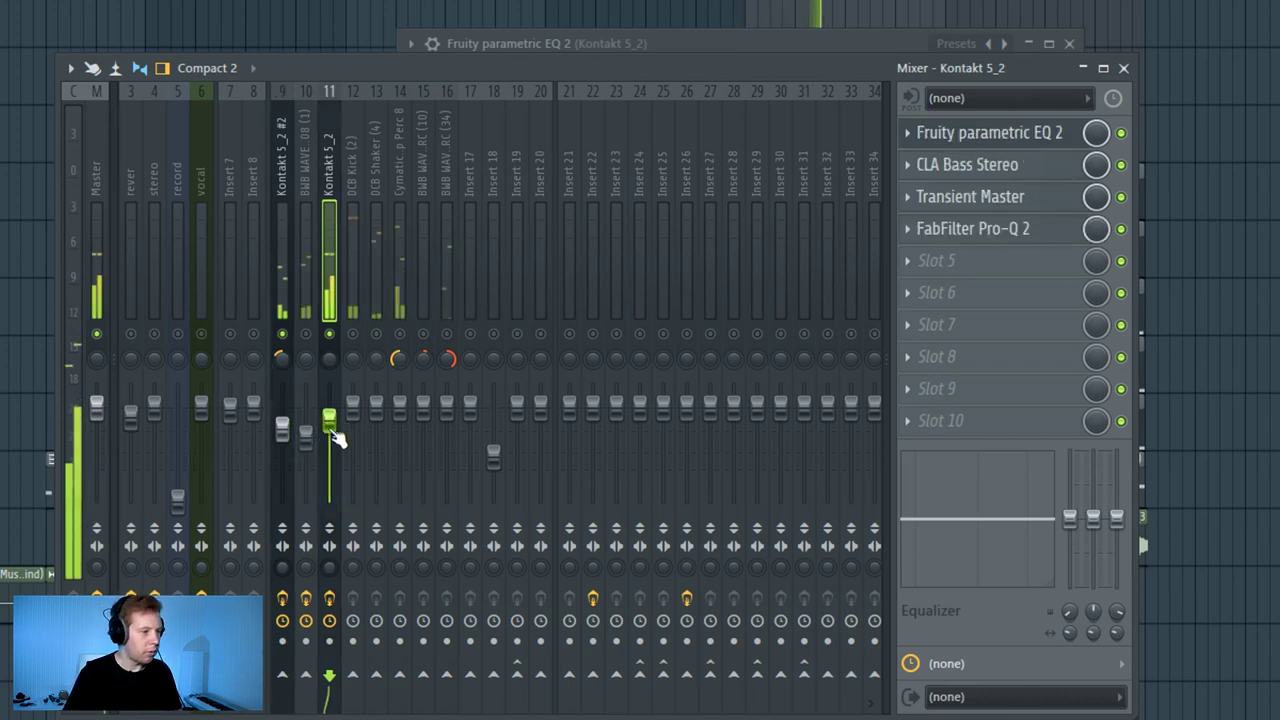
{"action": "key", "text": "Left"}
{"action": "key", "text": "Left"}
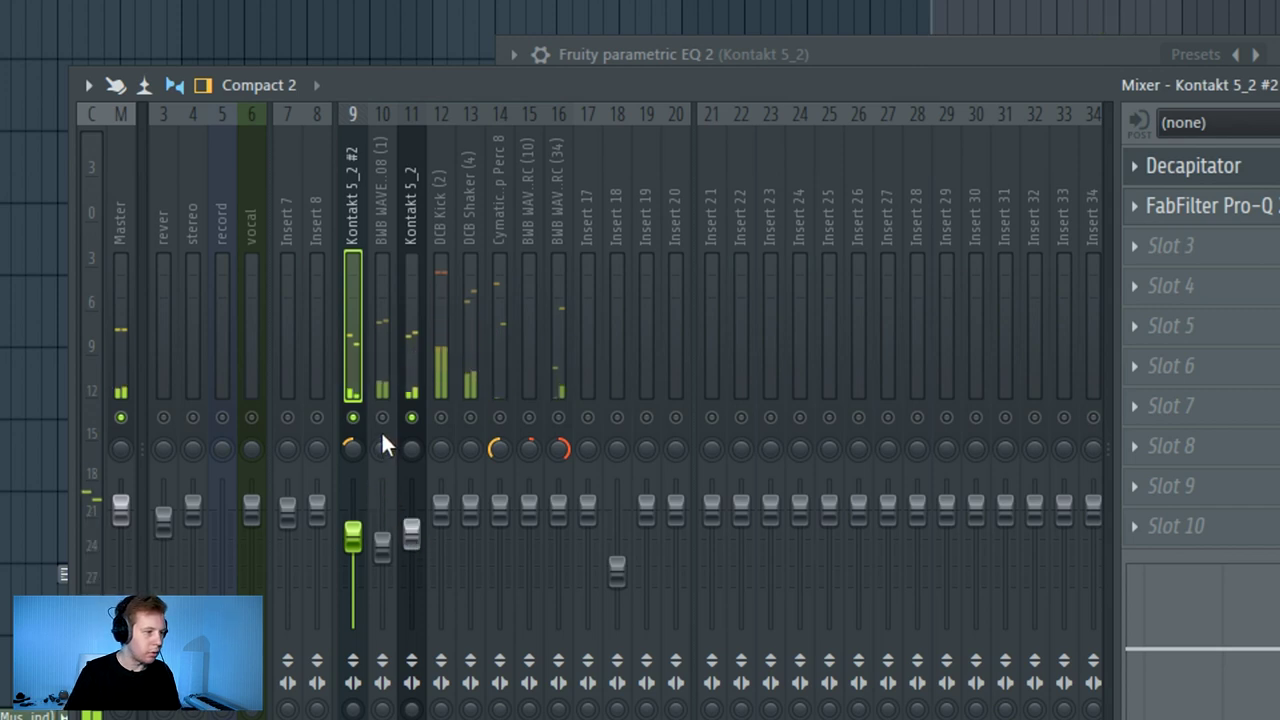
- Add Fruity parametric EQ 2 and Transient Master to the DCB Kick (2) track and raise the Transient Master's sustain to about 11%
{"action": "left_click", "coordinate": [384, 548]}
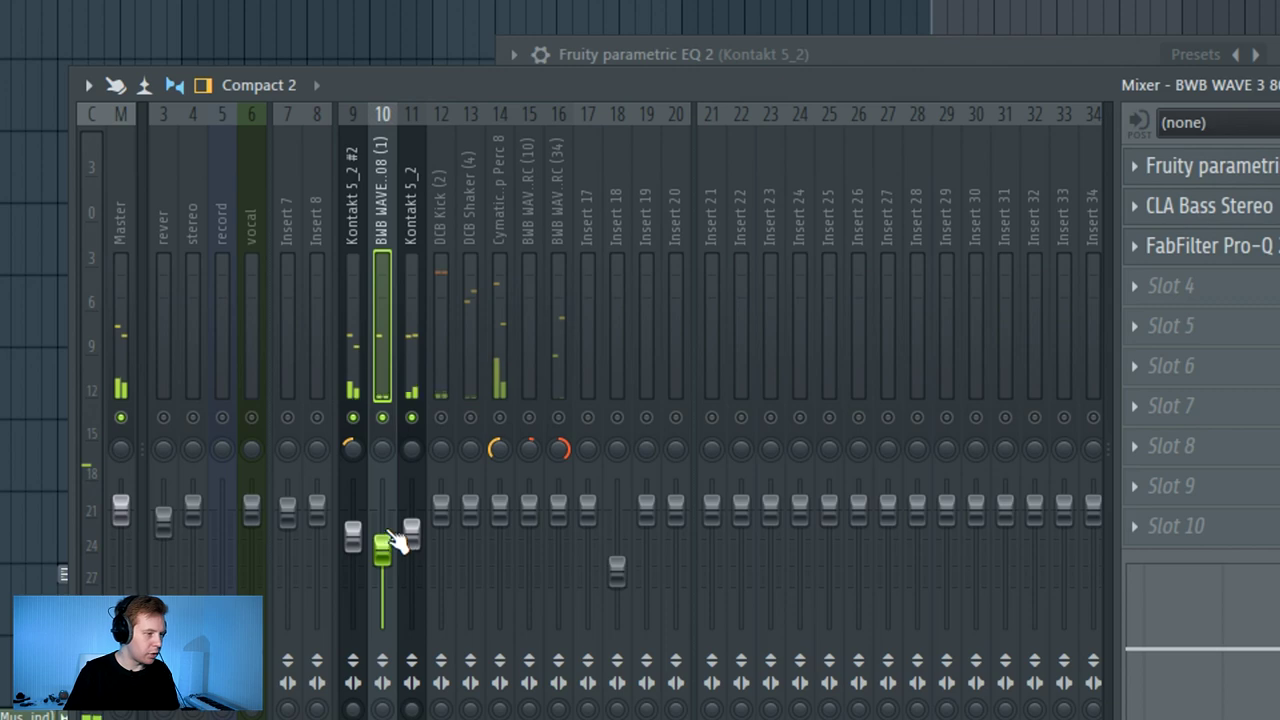
{"action": "left_click", "coordinate": [437, 232]}
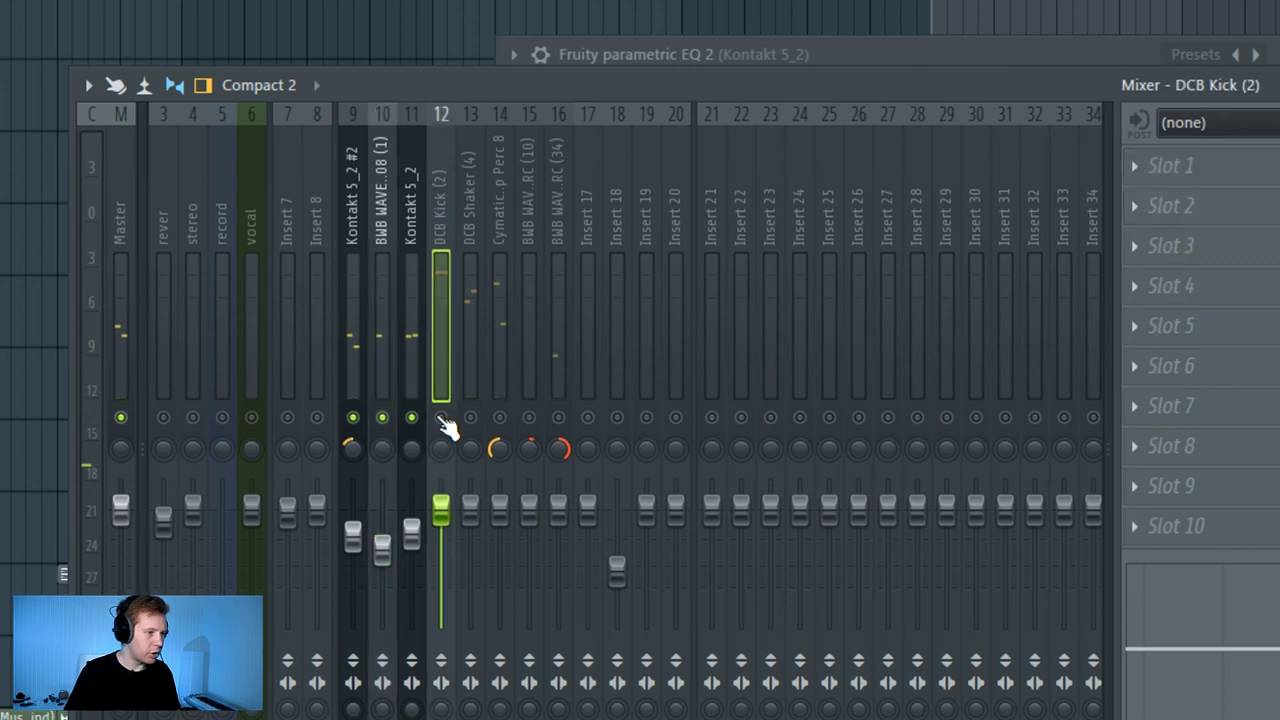
{"action": "left_click", "coordinate": [1185, 224]}
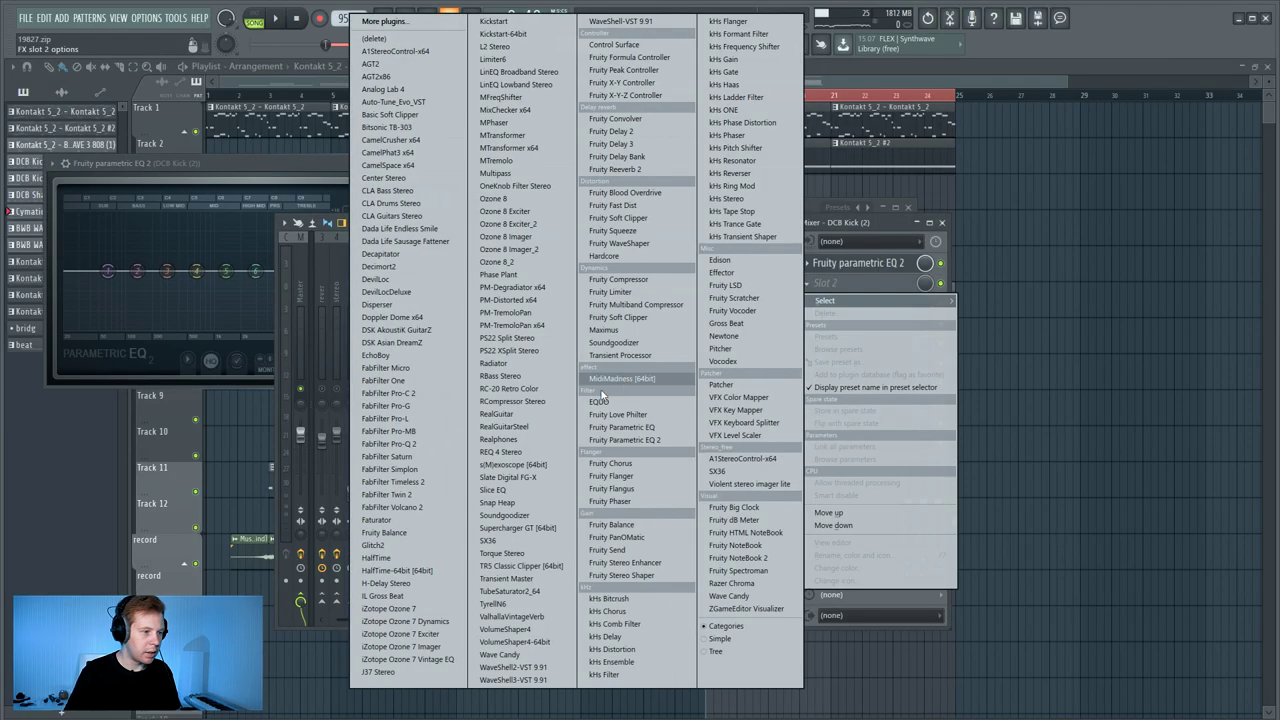
{"action": "left_click", "coordinate": [507, 579]}
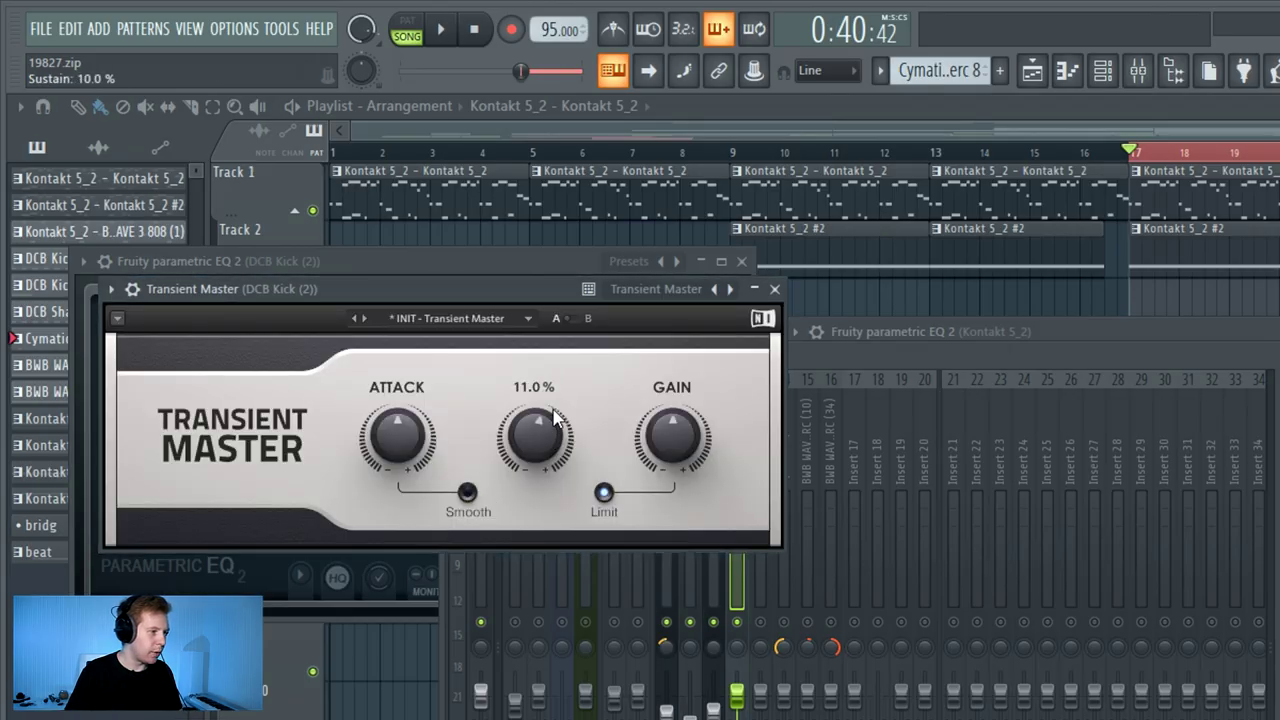
{"action": "left_click", "coordinate": [718, 598]}
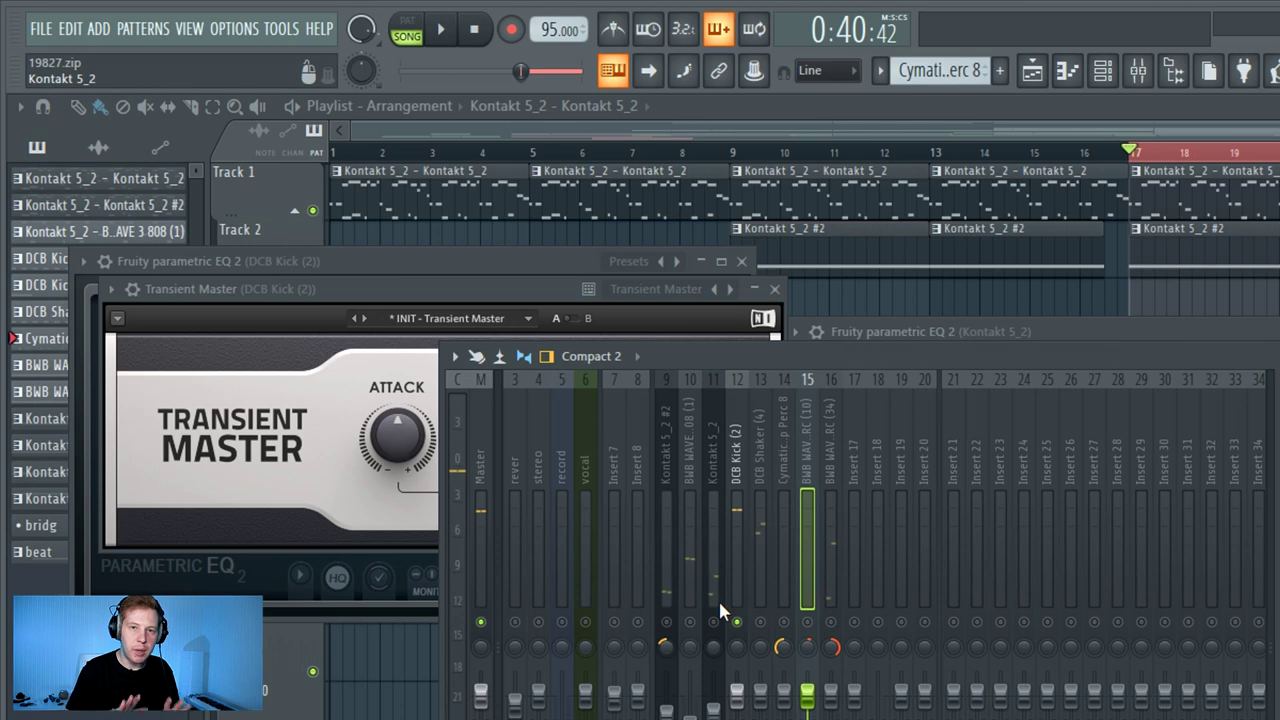
- Cut the DCB Kick near 400 Hz with band 2 of Fruity parametric EQ 2, easing the cut back to a moderate depth
{"action": "left_click", "coordinate": [420, 530]}
{"action": "left_click", "coordinate": [300, 575]}
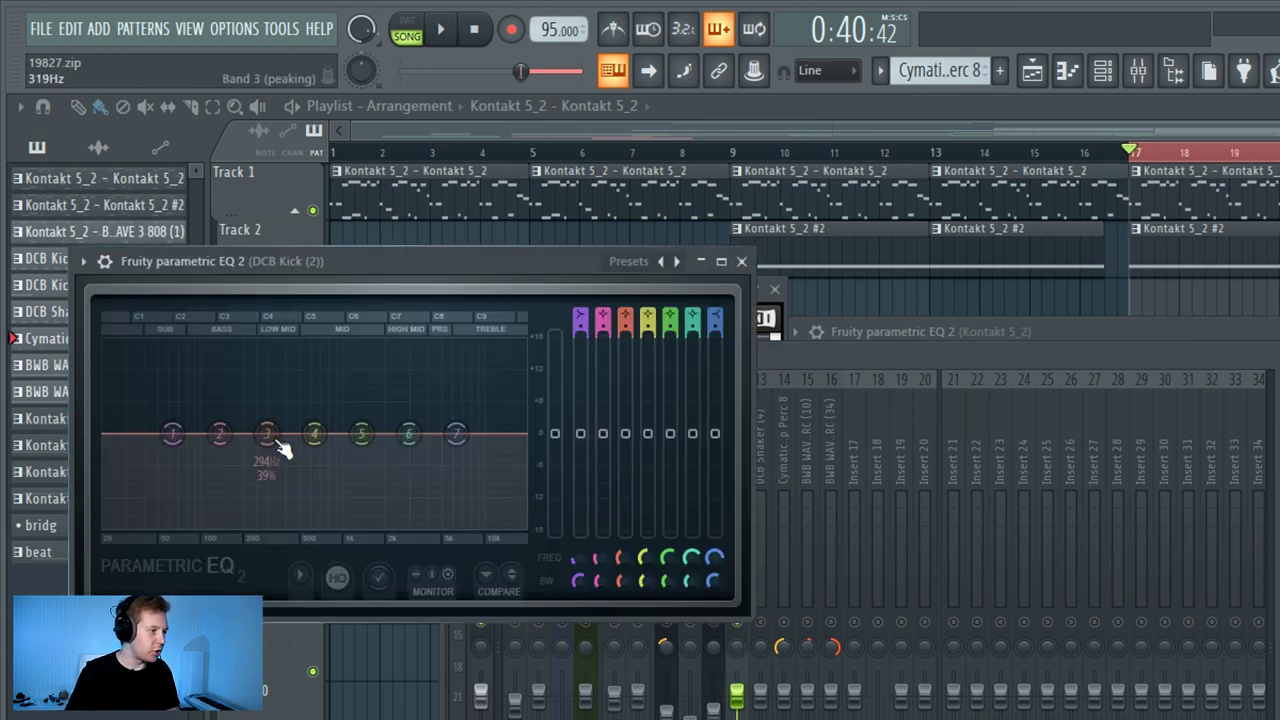
{"action": "left_click_drag", "start_coordinate": [226, 437], "coordinate": [237, 442]}
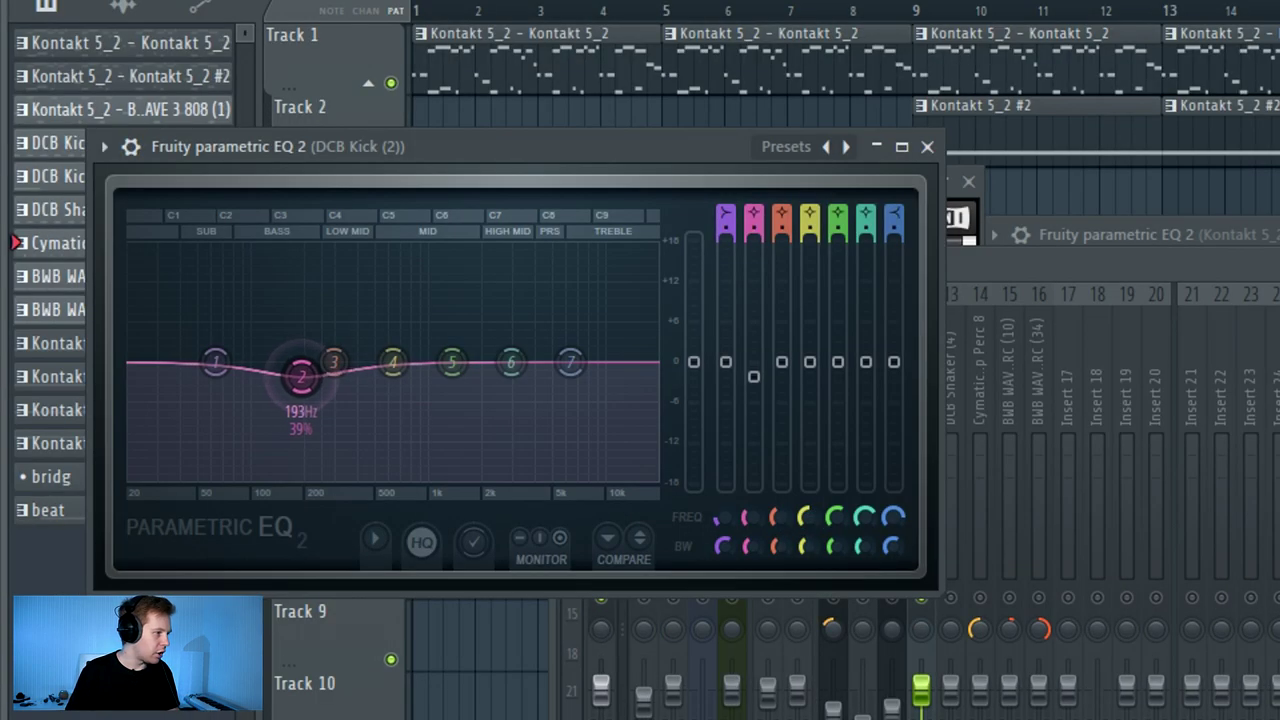
{"action": "left_click_drag", "start_coordinate": [301, 376], "coordinate": [357, 463]}
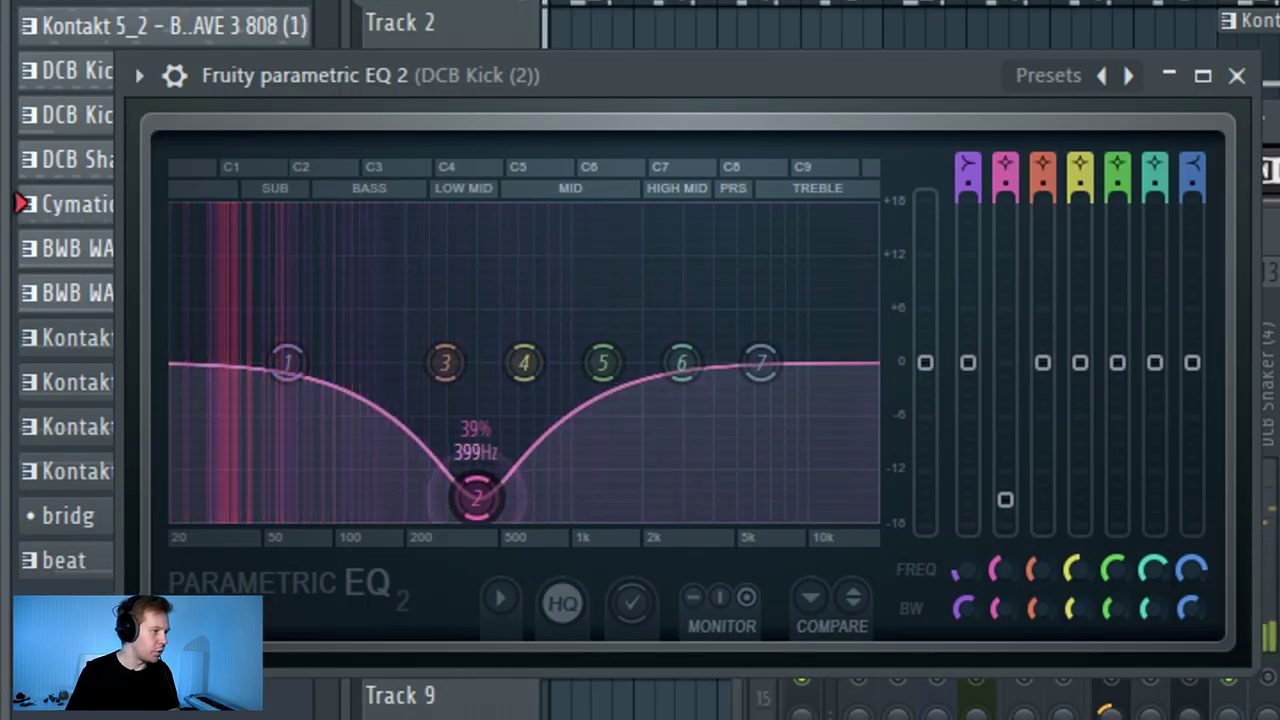
{"action": "left_click_drag", "start_coordinate": [477, 497], "coordinate": [472, 422]}
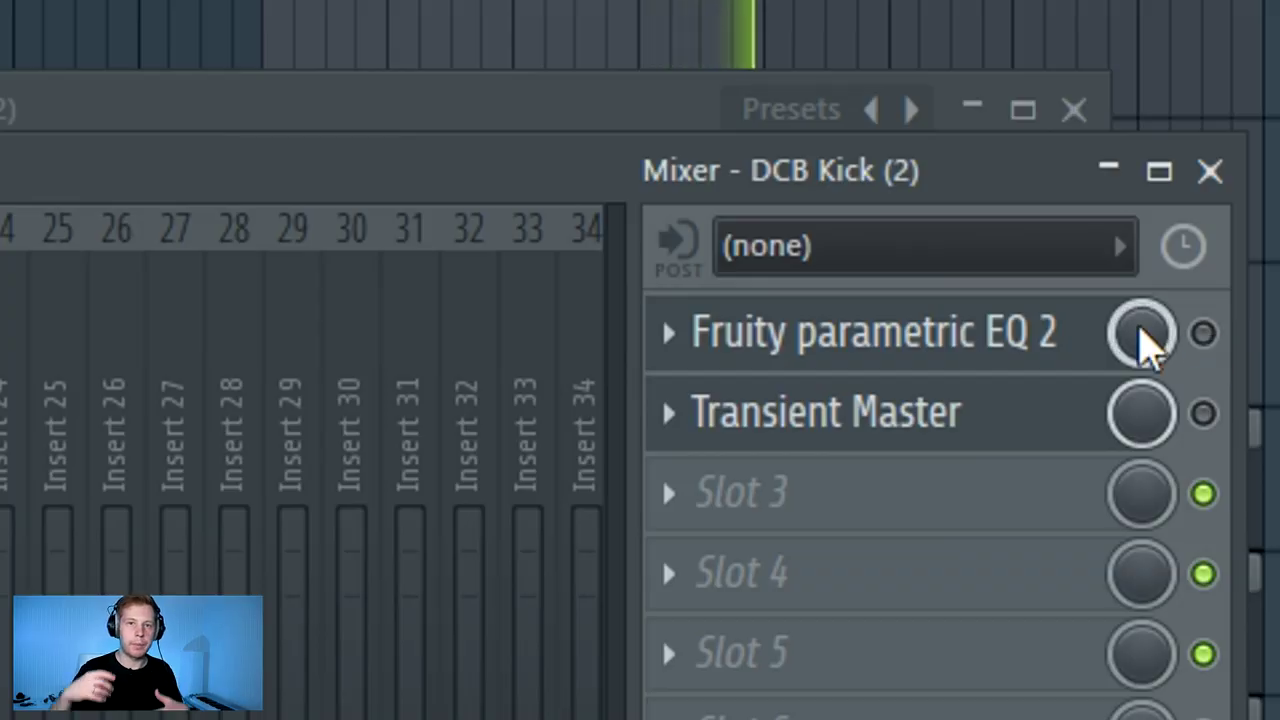
- Re-enable the bypassed effects on the DCB Kick and fine-tune the cut of EQ band 2
{"action": "left_click", "coordinate": [1203, 333]}
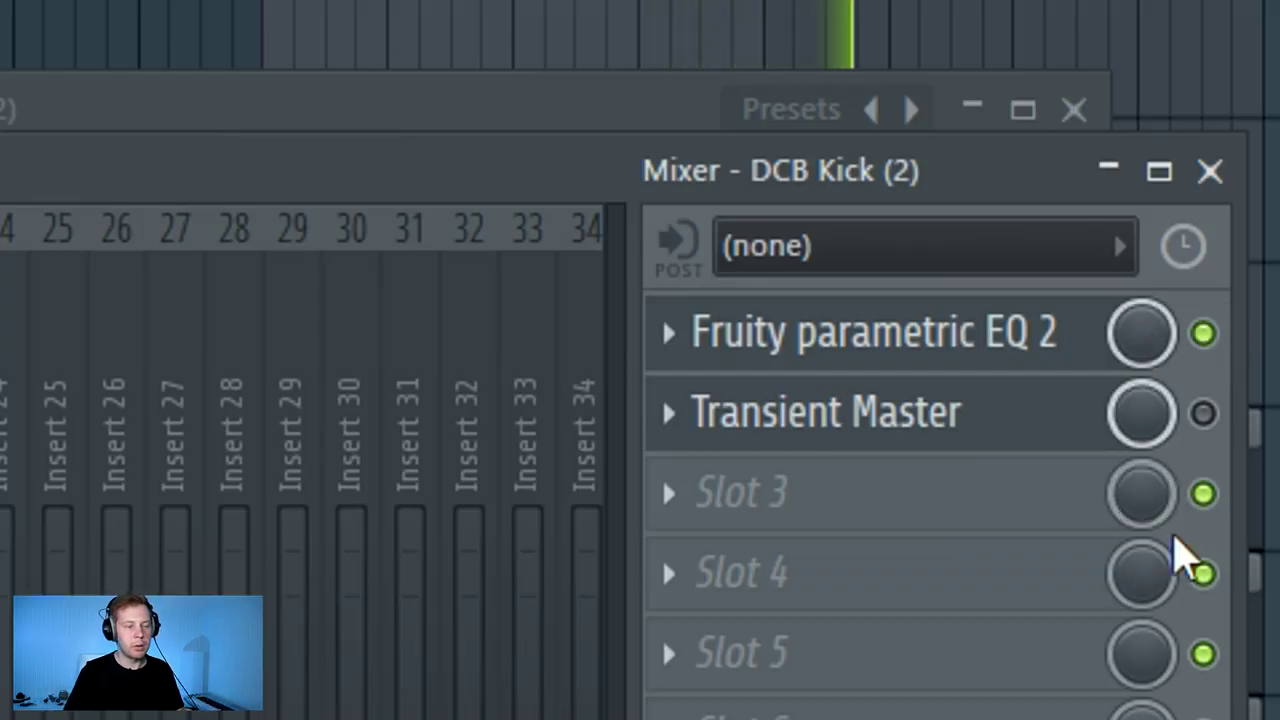
{"action": "left_click", "coordinate": [810, 337]}
{"action": "left_click_drag", "start_coordinate": [357, 408], "coordinate": [368, 416]}
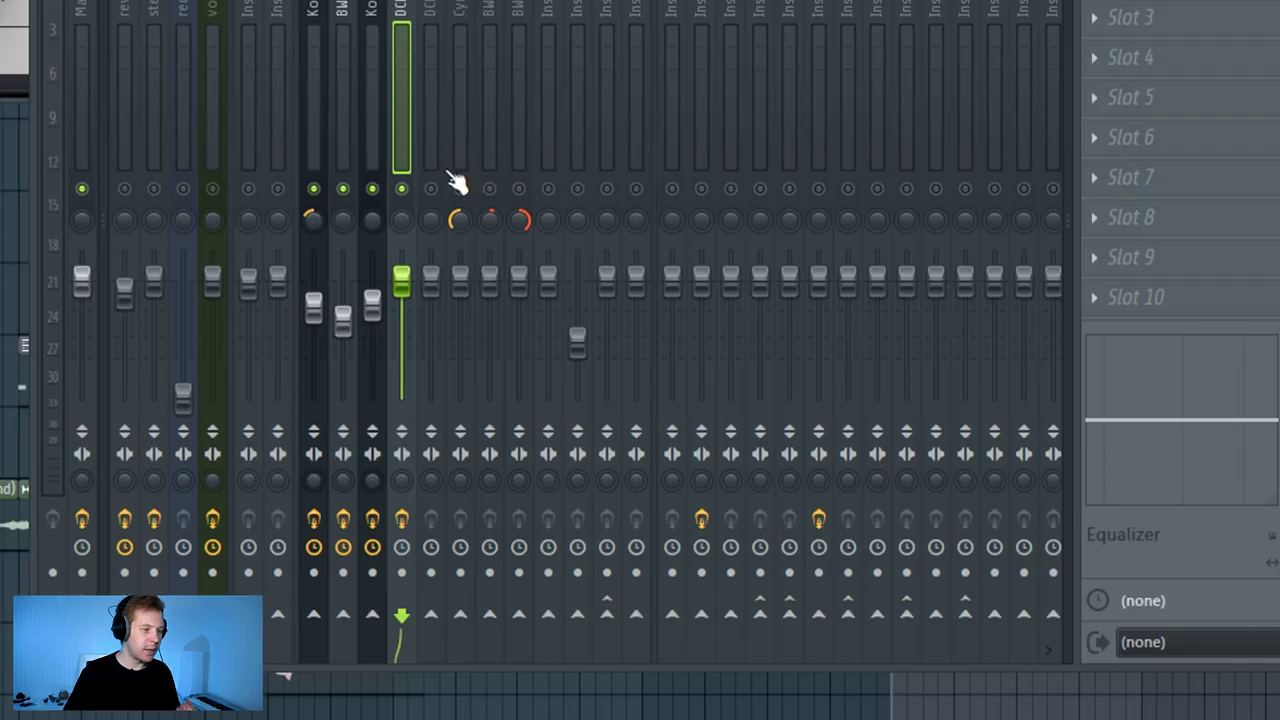
- Sidechain the DCB Kick track to the Kontakt 5_2 #2, BWB WAVE 3 808 and Kontakt 5_2 tracks
{"action": "right_click", "coordinate": [314, 618]}
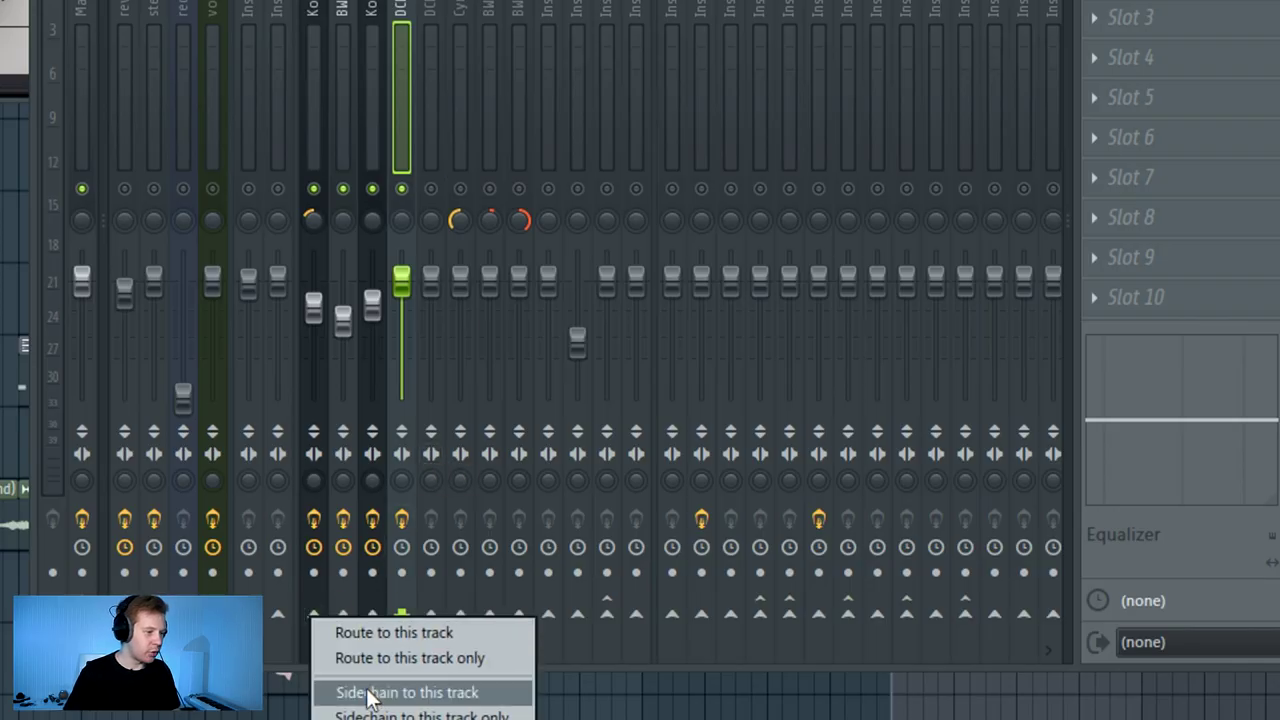
{"action": "left_click", "coordinate": [366, 693]}
{"action": "right_click", "coordinate": [343, 616]}
{"action": "left_click", "coordinate": [391, 694]}
{"action": "right_click", "coordinate": [371, 615]}
{"action": "left_click", "coordinate": [400, 694]}
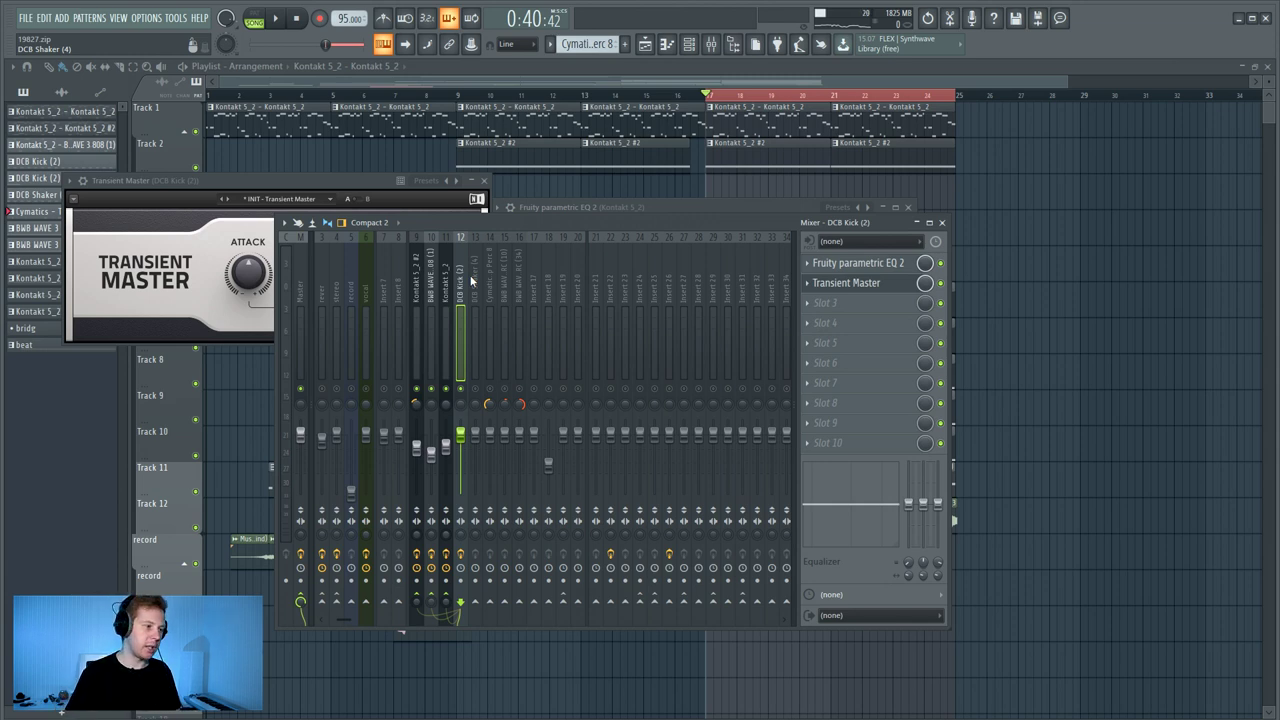
- Add Fruity Limiter to slot 4 of Kontakt 5_2 #2 in COMP mode, lowering the threshold and raising the ratio
{"action": "left_click", "coordinate": [417, 290]}
{"action": "left_click", "coordinate": [822, 317]}
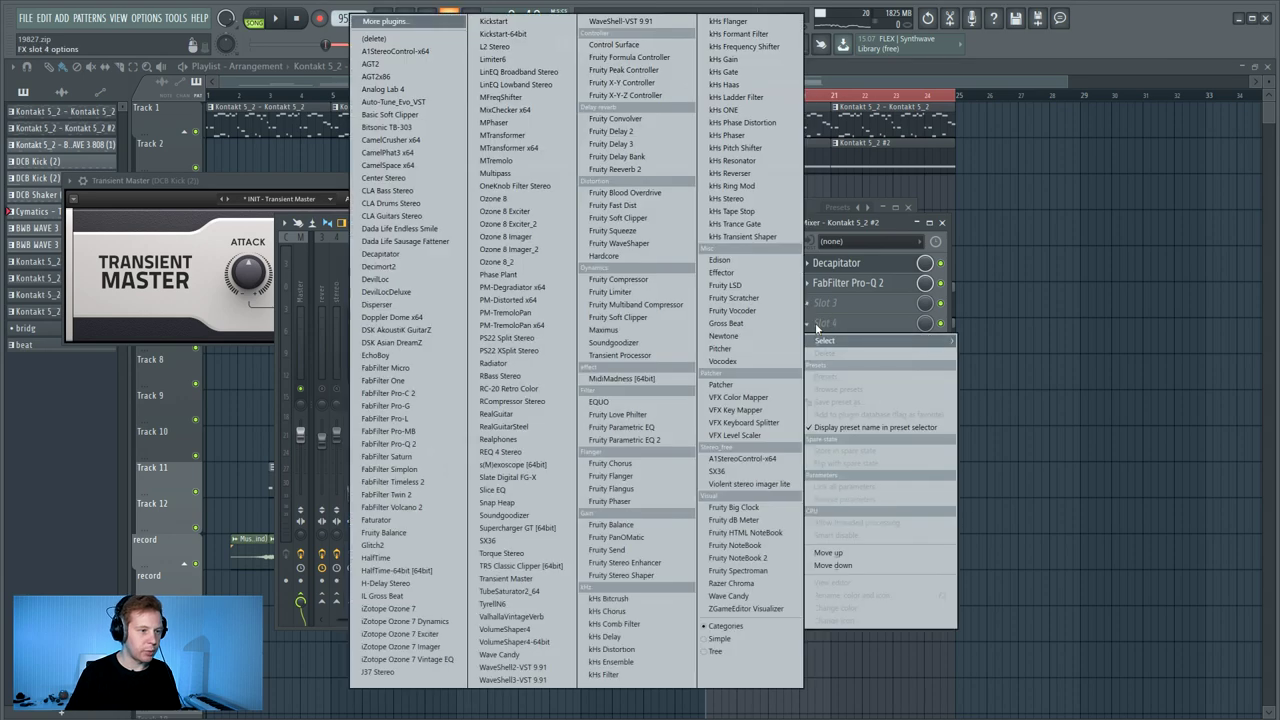
{"action": "left_click", "coordinate": [615, 295]}
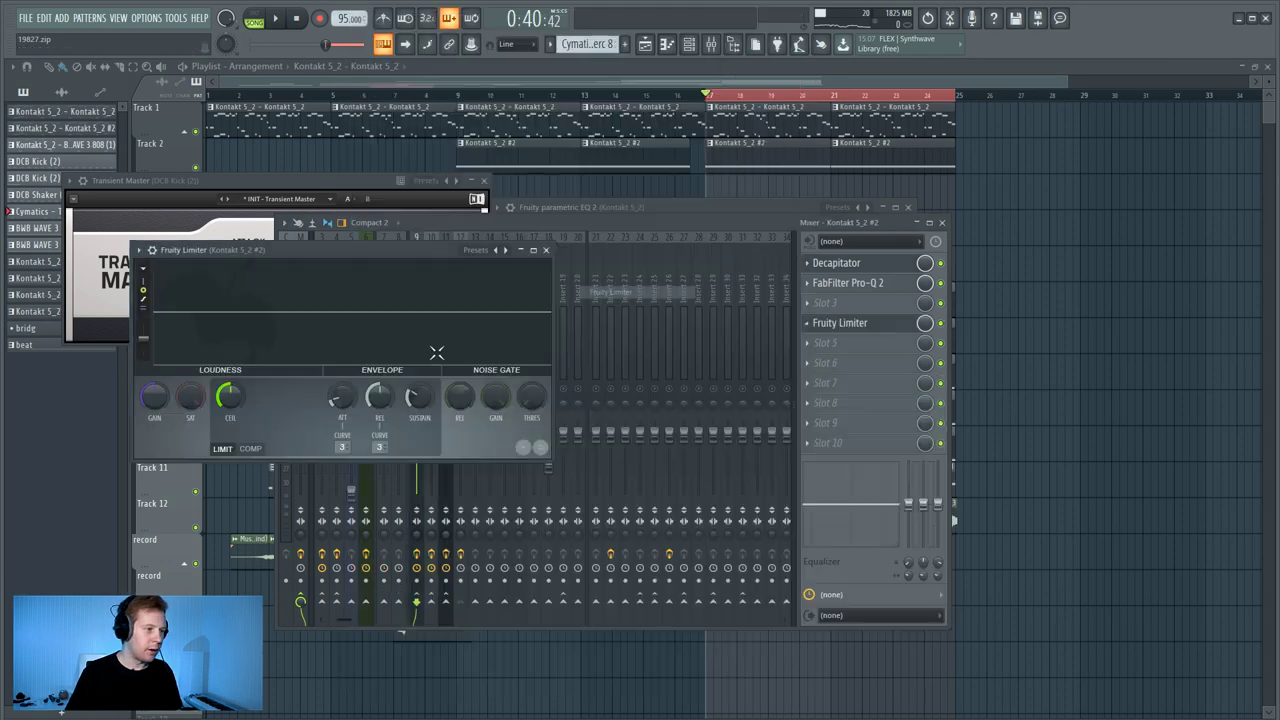
{"action": "left_click", "coordinate": [250, 448]}
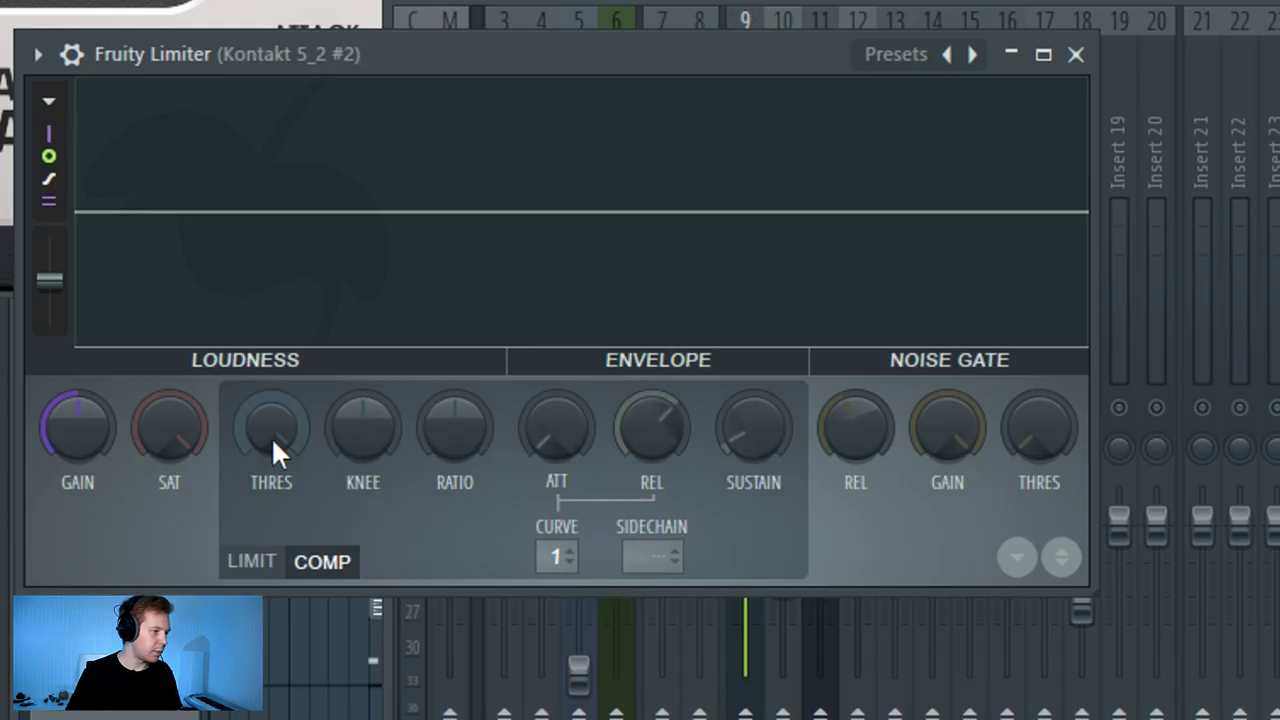
{"action": "left_click_drag", "start_coordinate": [271, 436], "coordinate": [271, 470]}
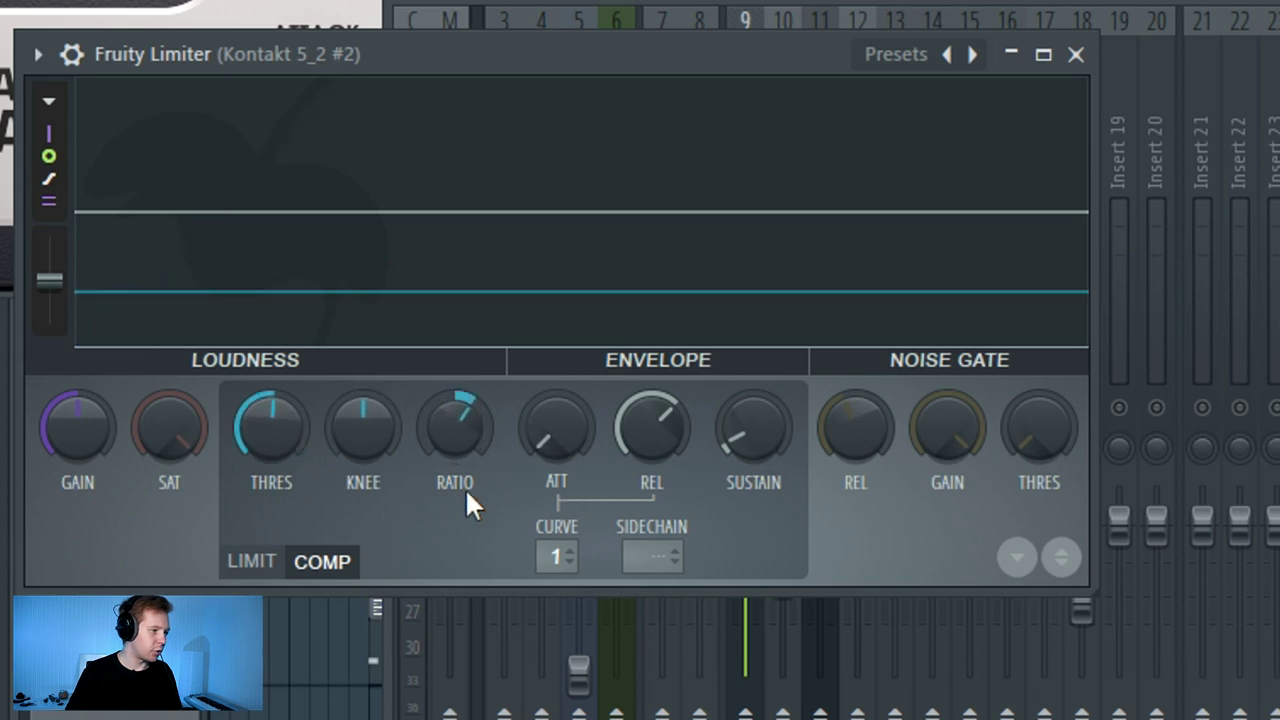
- Save the Fruity Limiter settings as a preset named SC and load that preset
{"action": "left_click", "coordinate": [971, 54]}
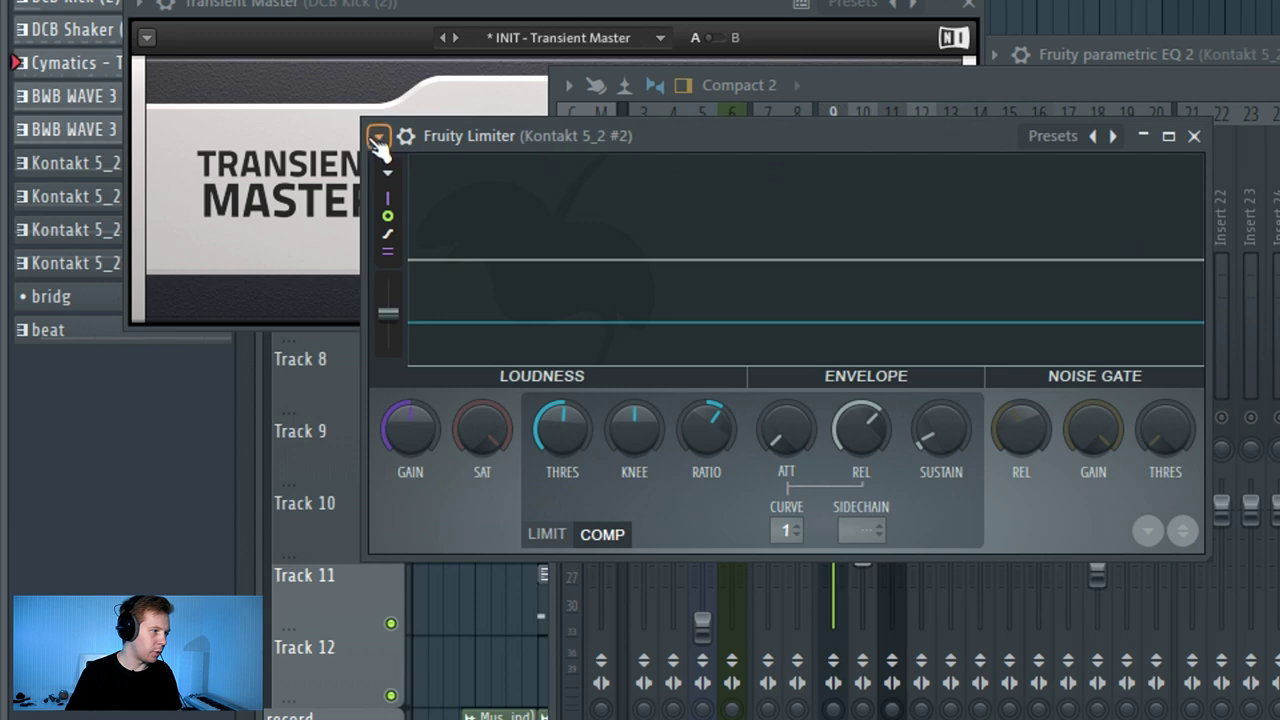
{"action": "left_click", "coordinate": [378, 137]}
{"action": "left_click", "coordinate": [493, 289]}
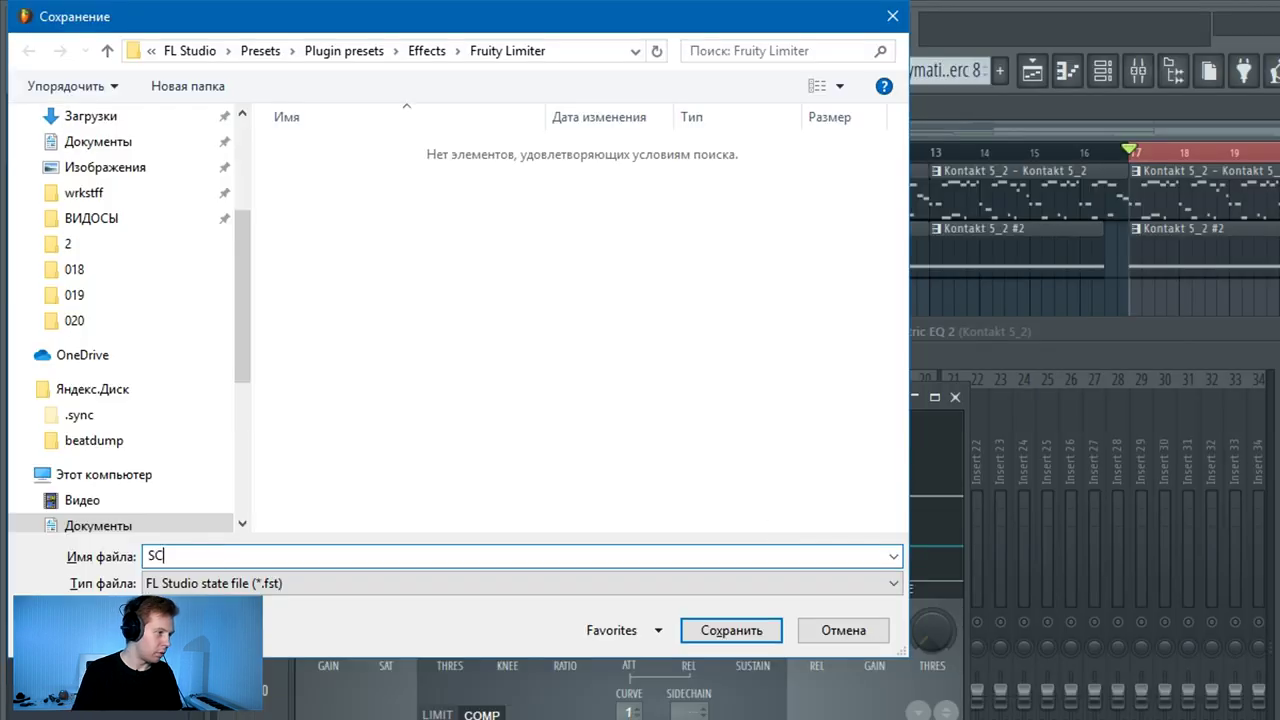
{"action": "key", "text": "Return"}
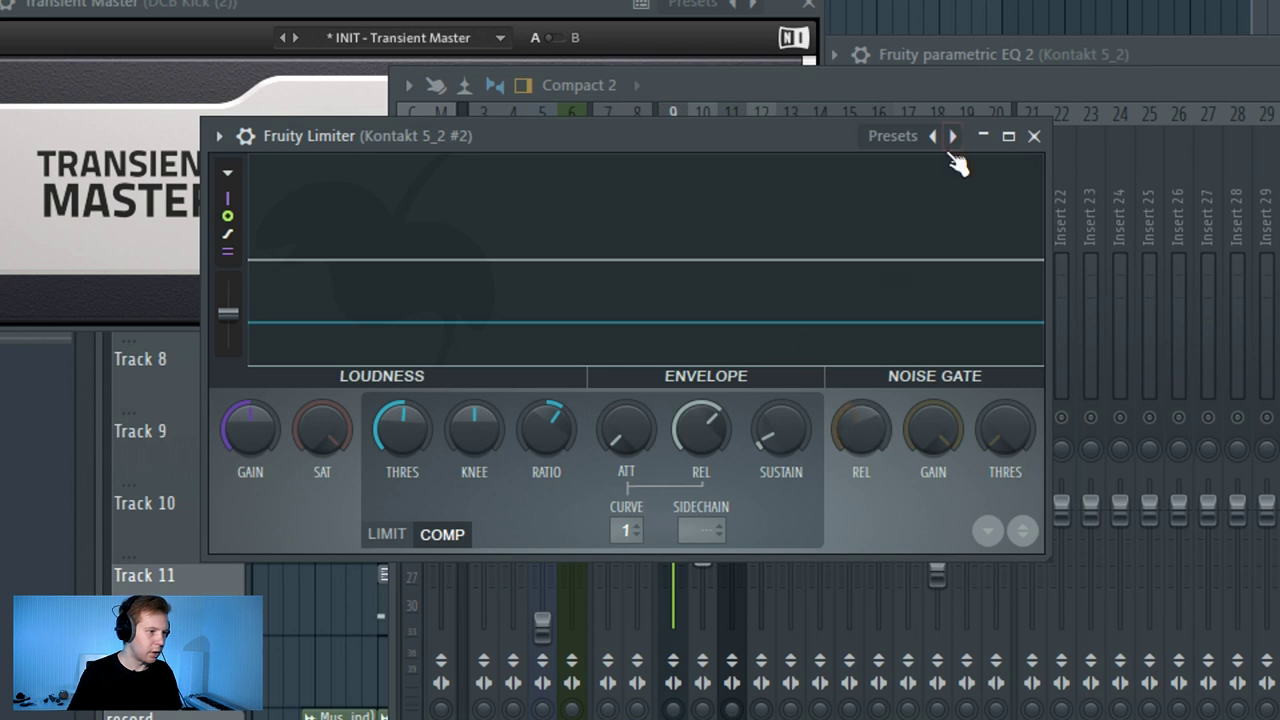
{"action": "right_click", "coordinate": [955, 158]}
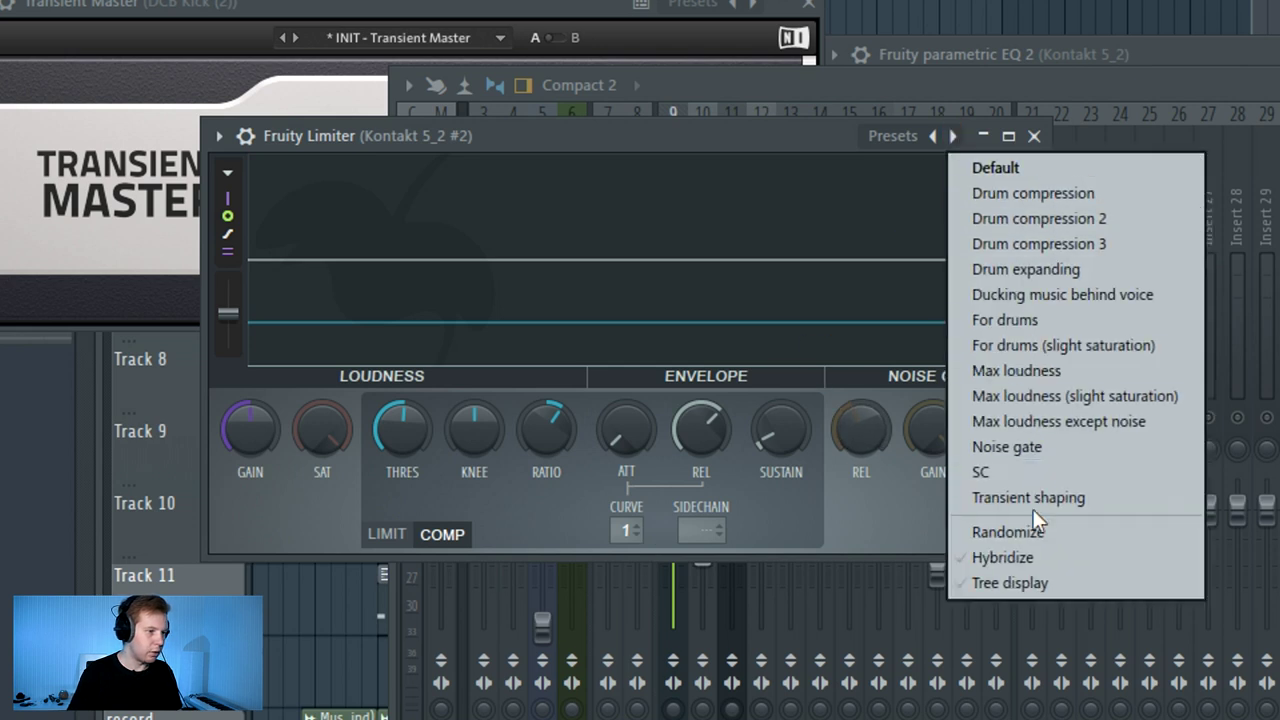
{"action": "left_click", "coordinate": [1040, 471]}
- Set the sidechain input of the Kontakt 5_2 #2 limiter to 1 and lower its threshold further during playback
{"action": "left_click", "coordinate": [715, 535]}
{"action": "left_click", "coordinate": [757, 565]}
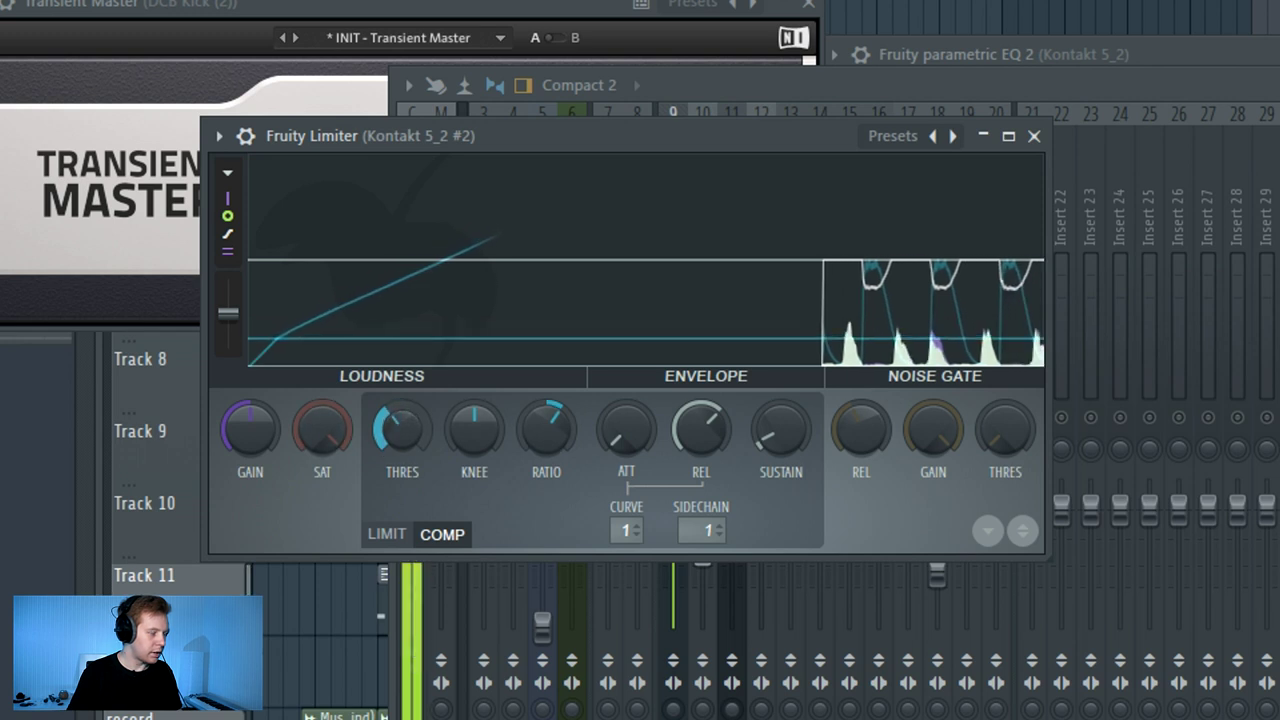
{"action": "left_click_drag", "start_coordinate": [323, 450], "coordinate": [323, 480]}
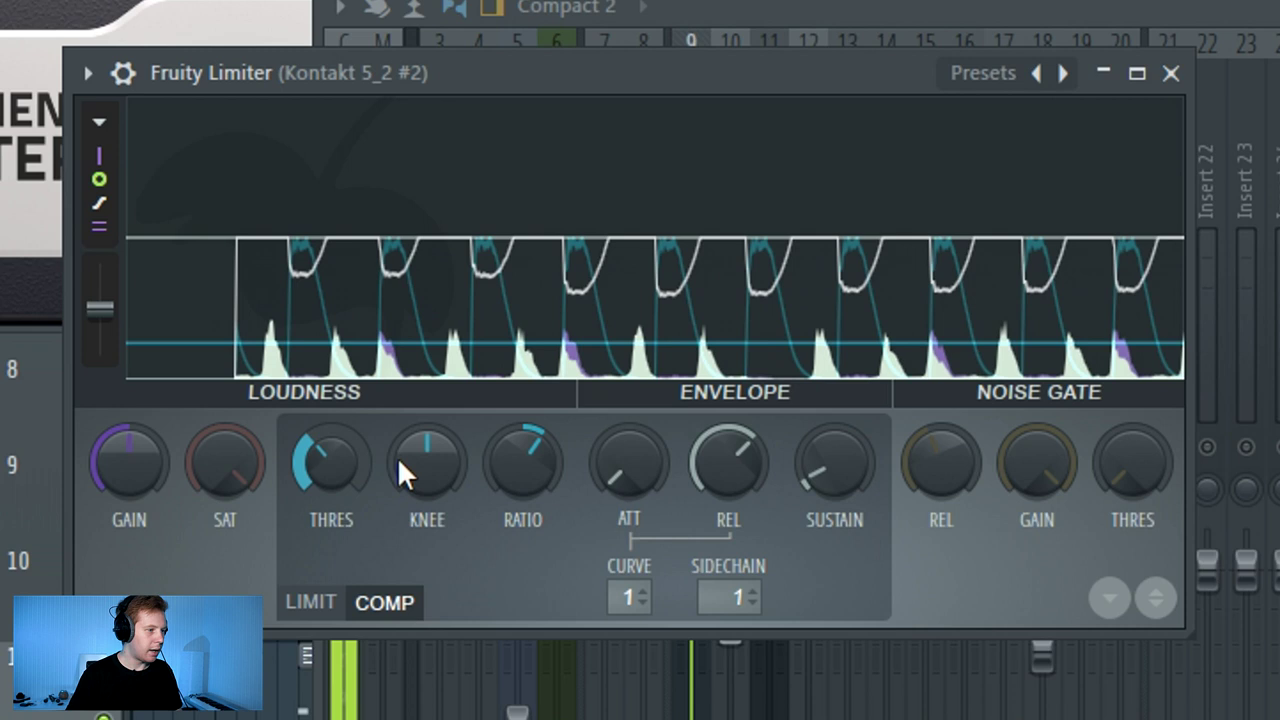
{"action": "left_click_drag", "start_coordinate": [558, 486], "coordinate": [420, 352]}
{"action": "left_click_drag", "start_coordinate": [305, 457], "coordinate": [305, 478]}
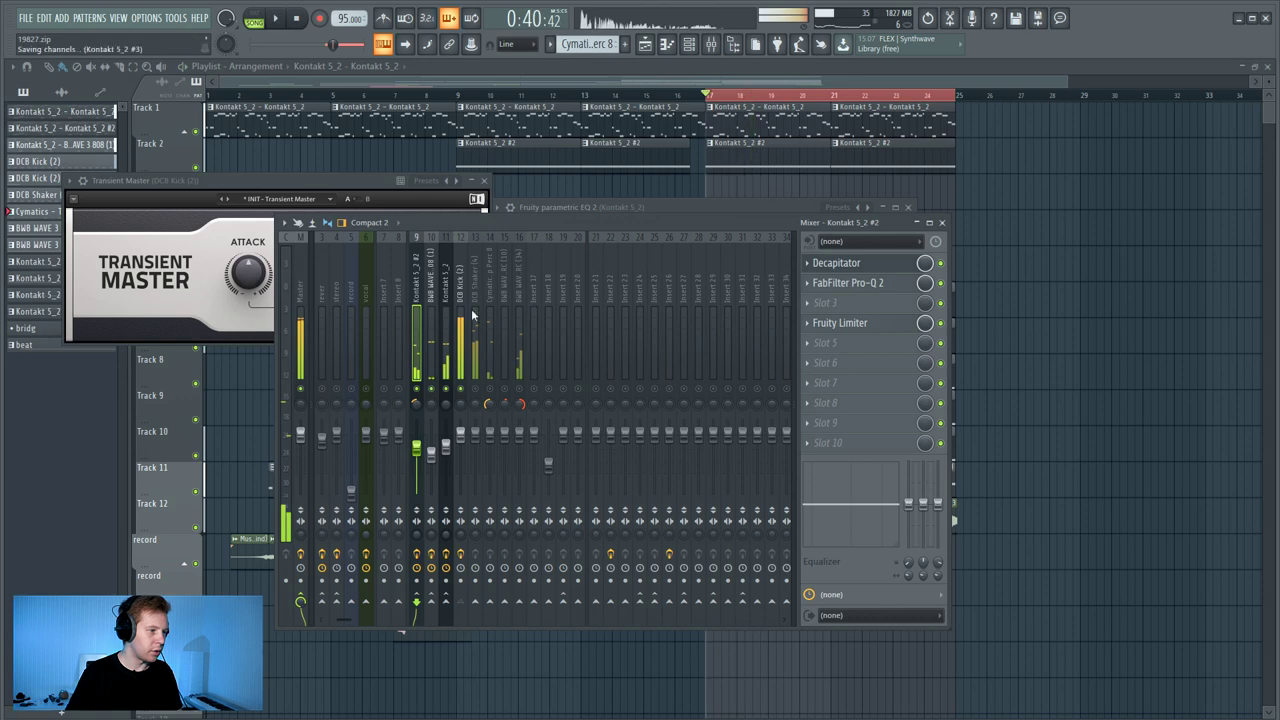
- Add Fruity Limiter to slot 4 of the BWB WAVE 3 808 track with the SC preset, sidechain input 1 and an adjusted threshold
{"action": "left_click", "coordinate": [427, 278]}
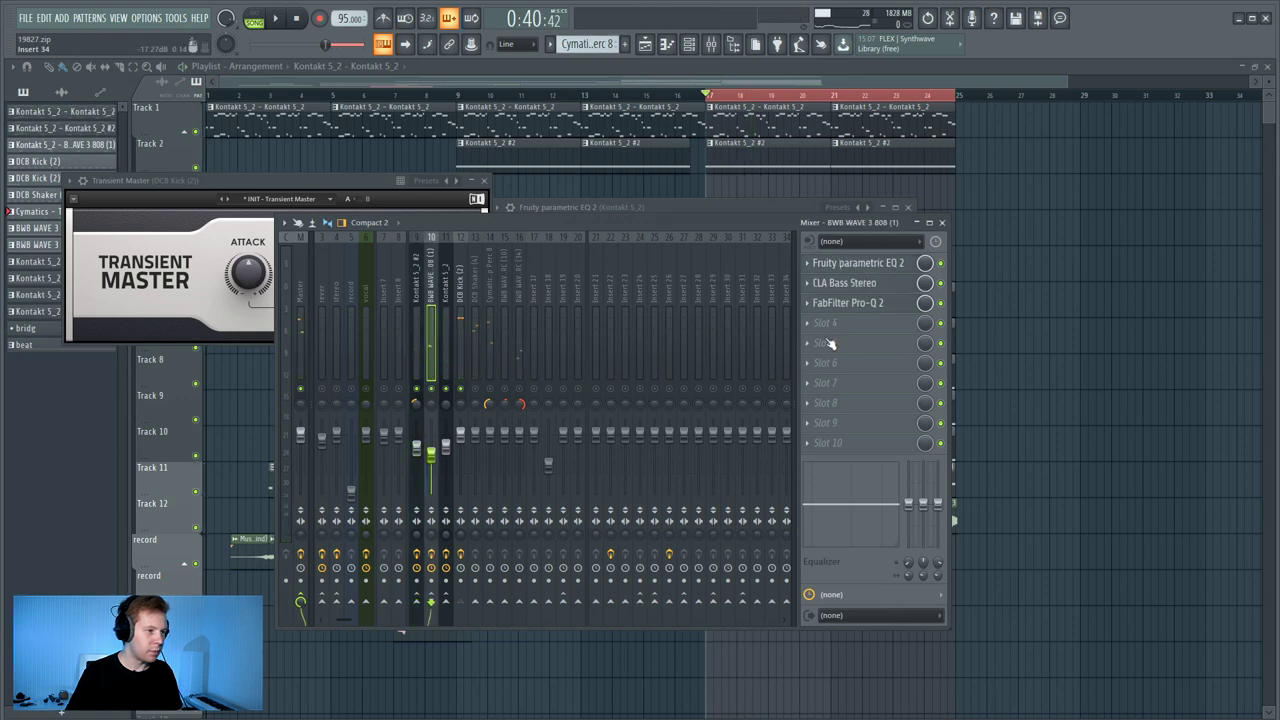
{"action": "left_click", "coordinate": [833, 341]}
{"action": "left_click", "coordinate": [612, 291]}
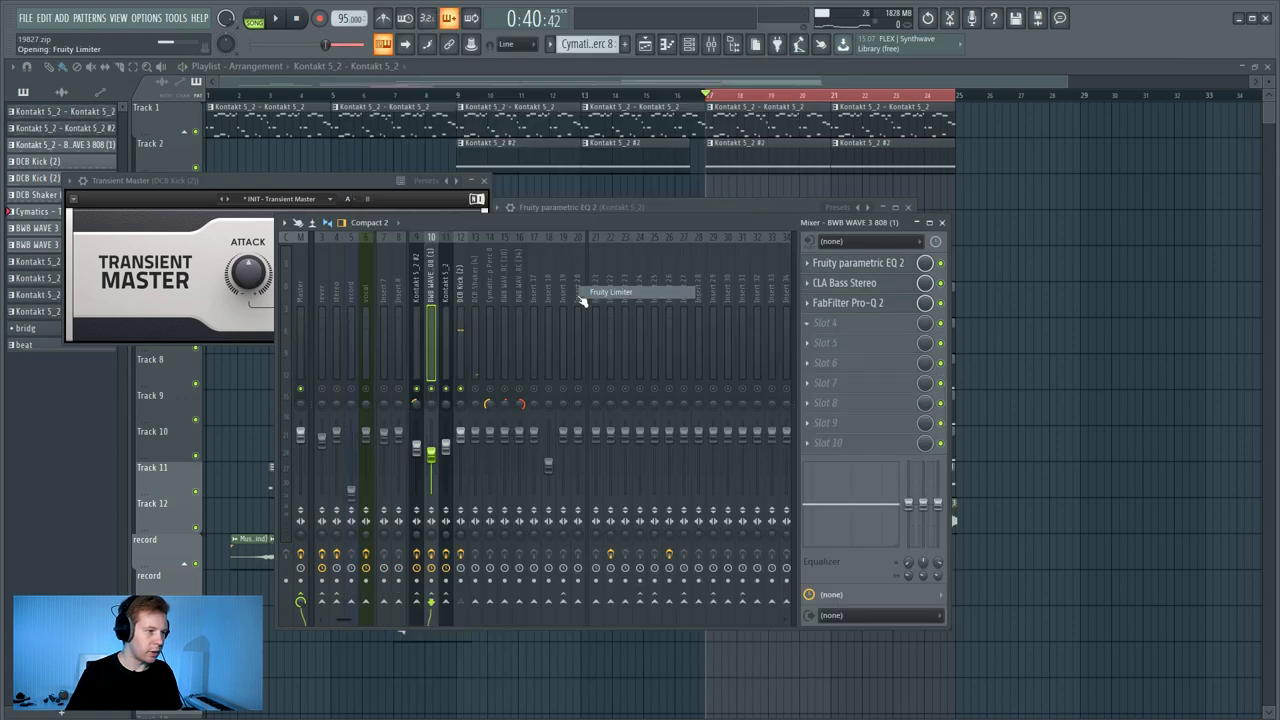
{"action": "left_click", "coordinate": [565, 247]}
{"action": "left_click", "coordinate": [617, 414]}
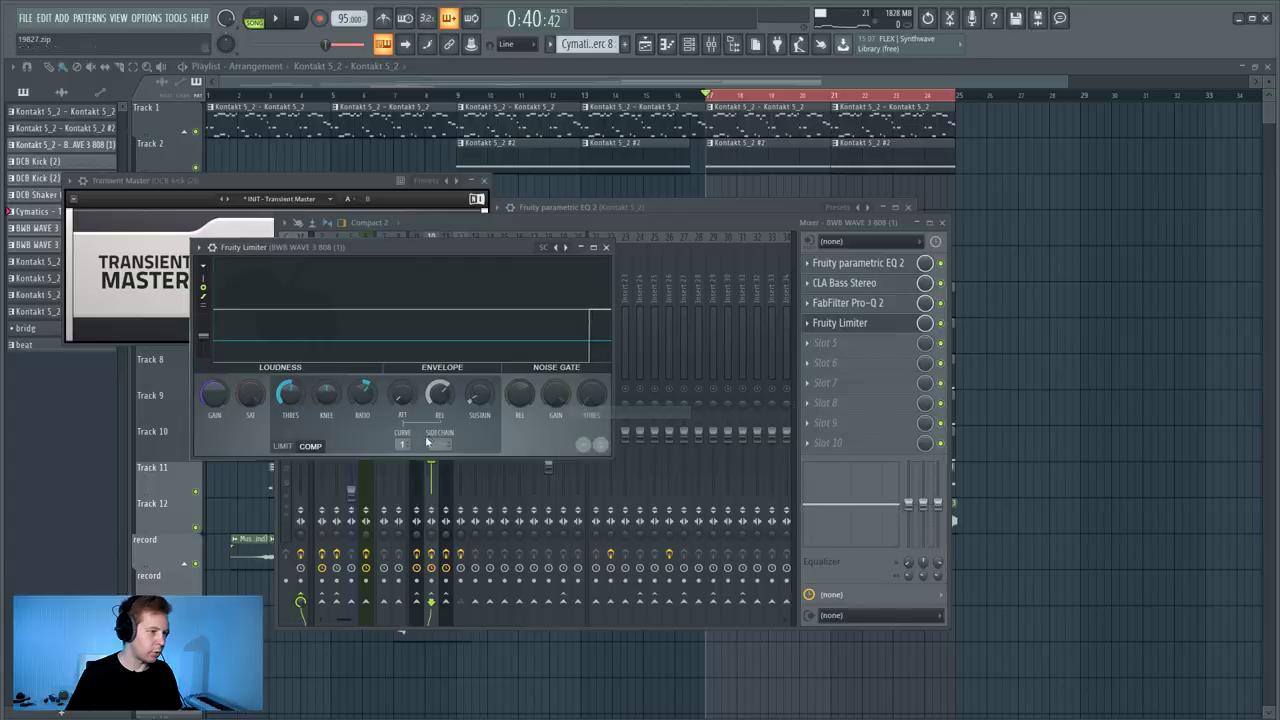
{"action": "left_click", "coordinate": [435, 449]}
{"action": "left_click", "coordinate": [471, 466]}
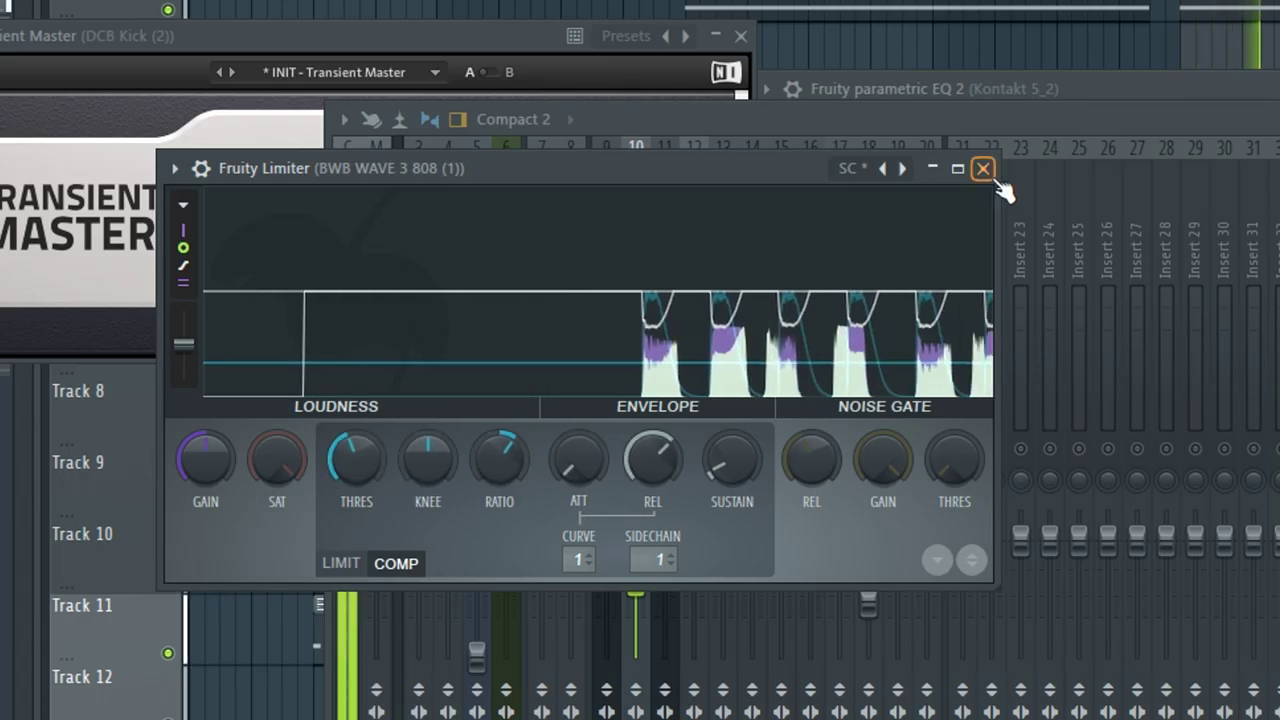
- Add Fruity Limiter to slot 5 of the Kontakt 5_2 track
{"action": "left_click", "coordinate": [446, 520]}
{"action": "left_click", "coordinate": [1279, 360]}
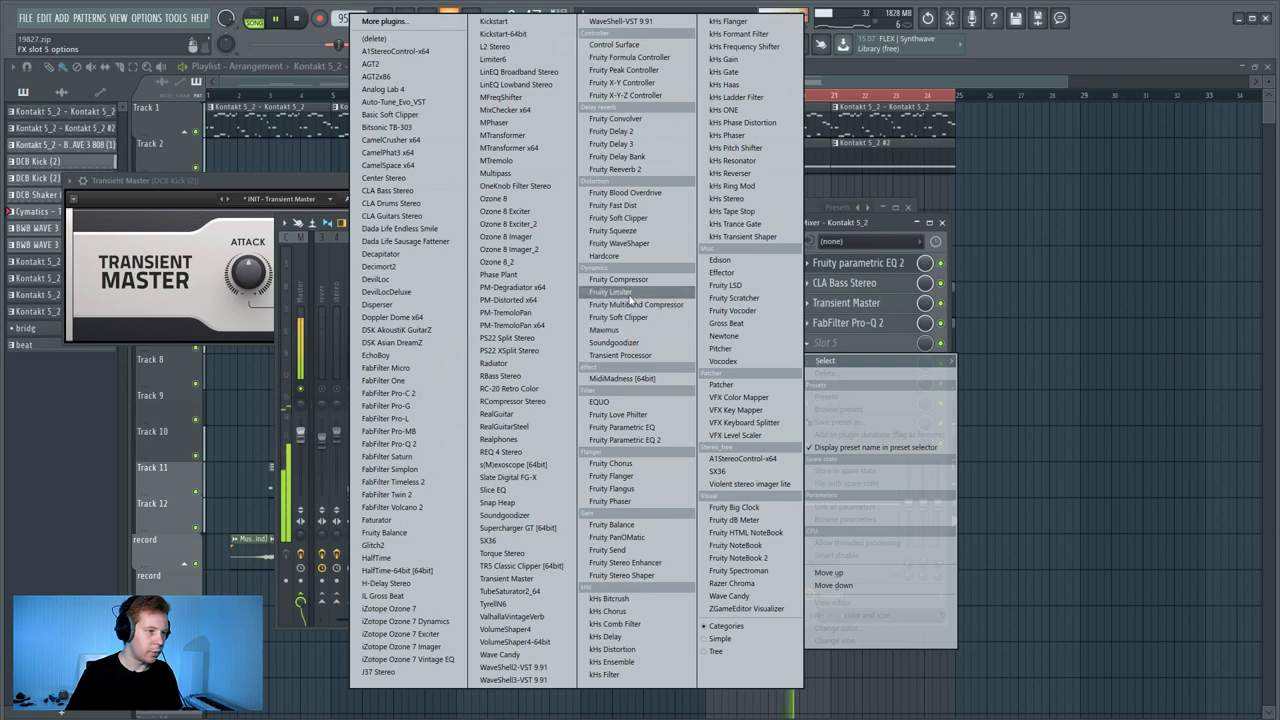
{"action": "left_click", "coordinate": [610, 292]}
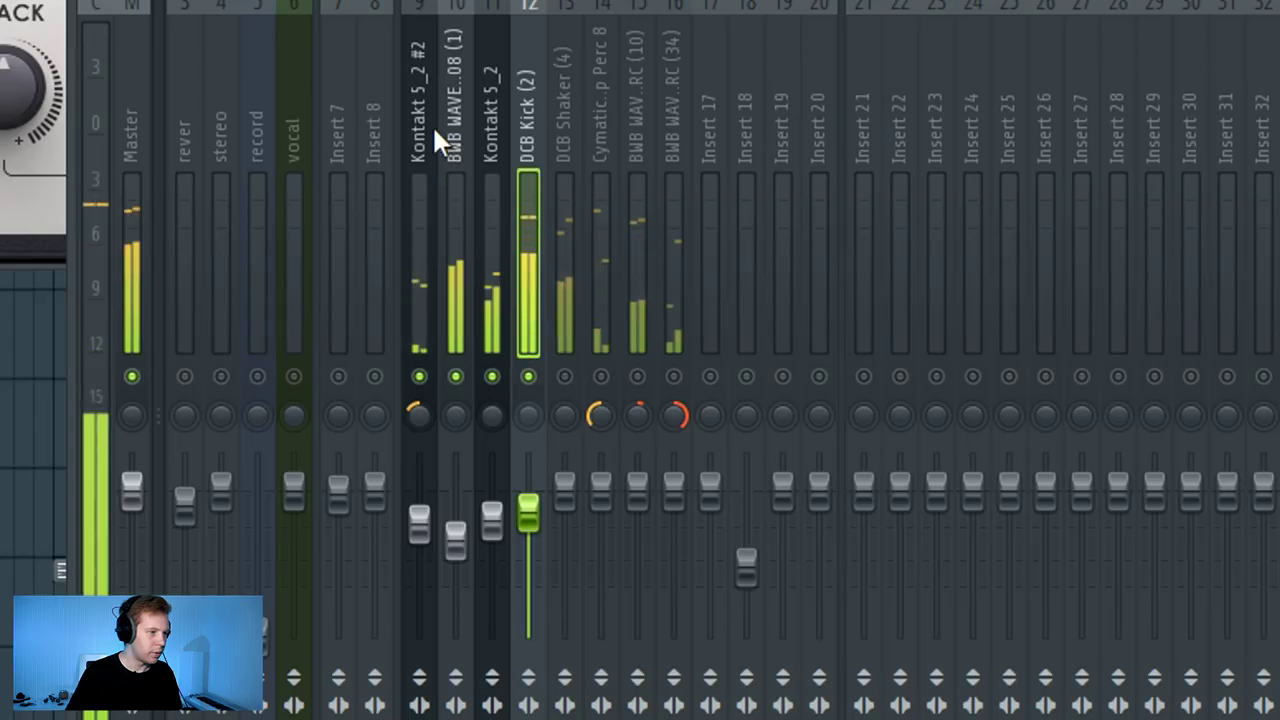
- Select the Kontakt 5_2 #2, 808, Kontakt 5_2 and DCB Kick tracks, raise their faders slightly together, and play the mix with the tracks unsoloed
{"action": "left_click_drag", "start_coordinate": [421, 285], "coordinate": [446, 290]}
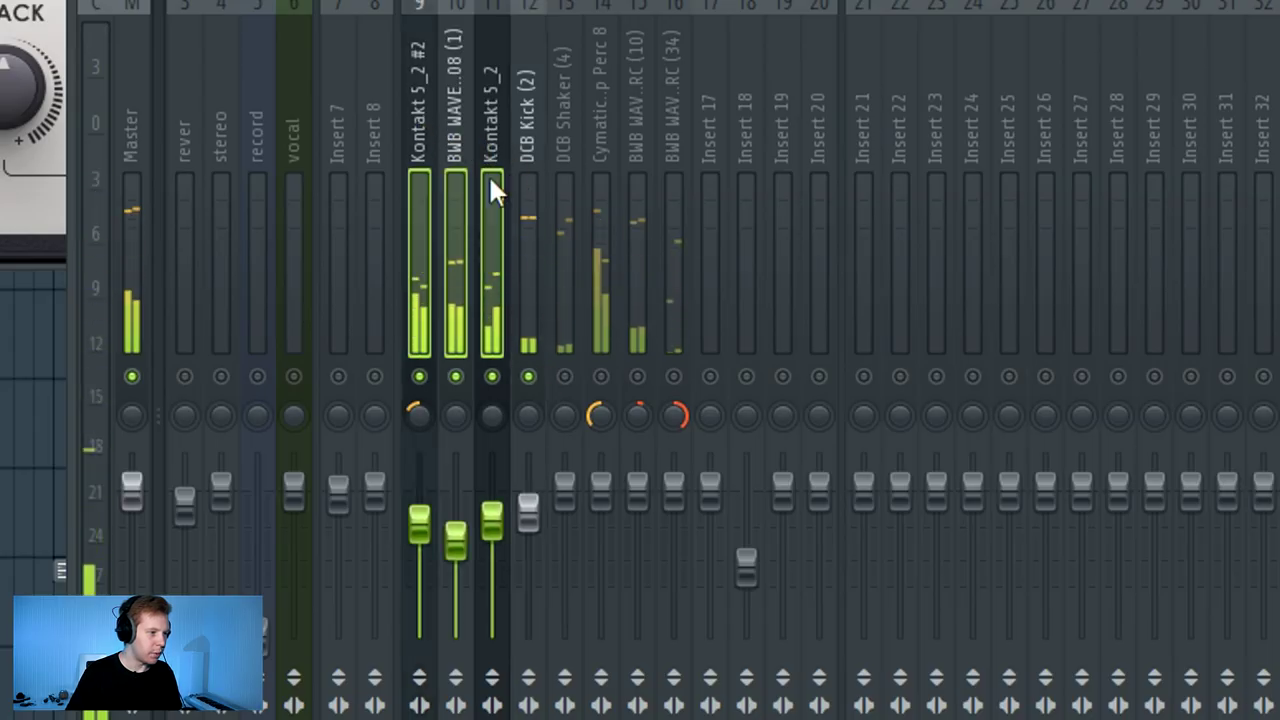
{"action": "left_click", "coordinate": [512, 205], "text": "ctrl"}
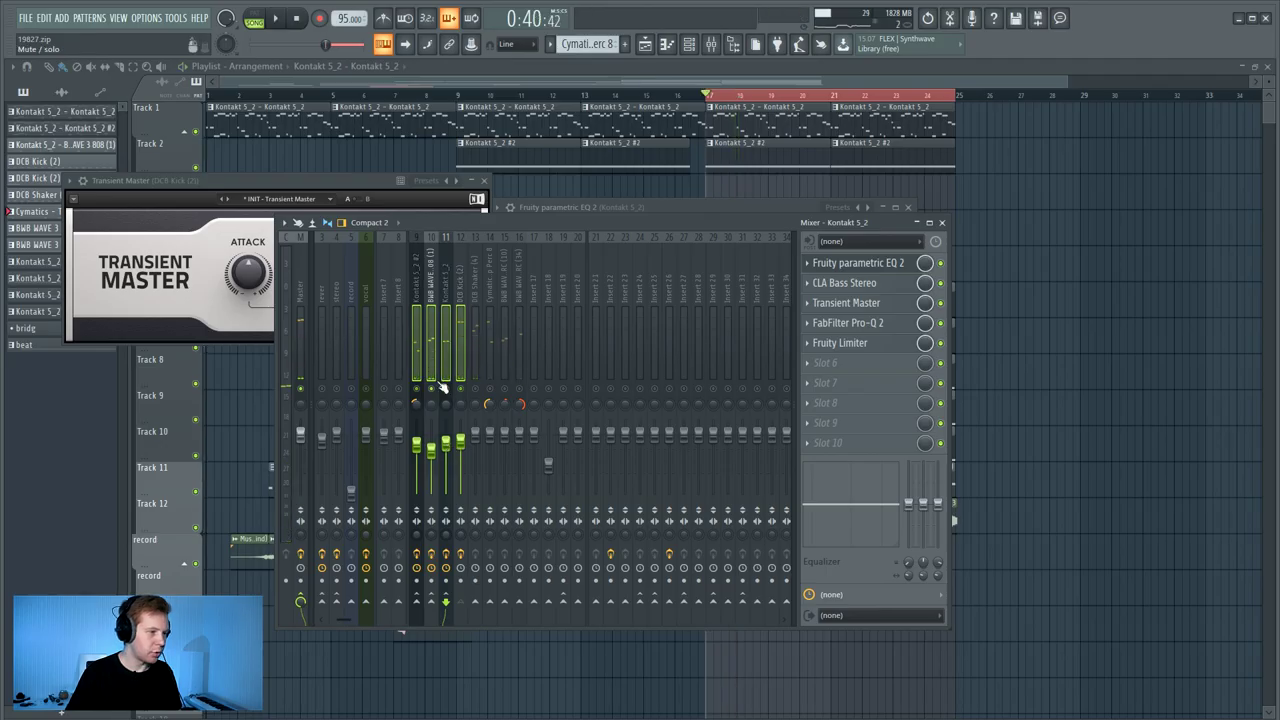
{"action": "right_click", "coordinate": [443, 388]}
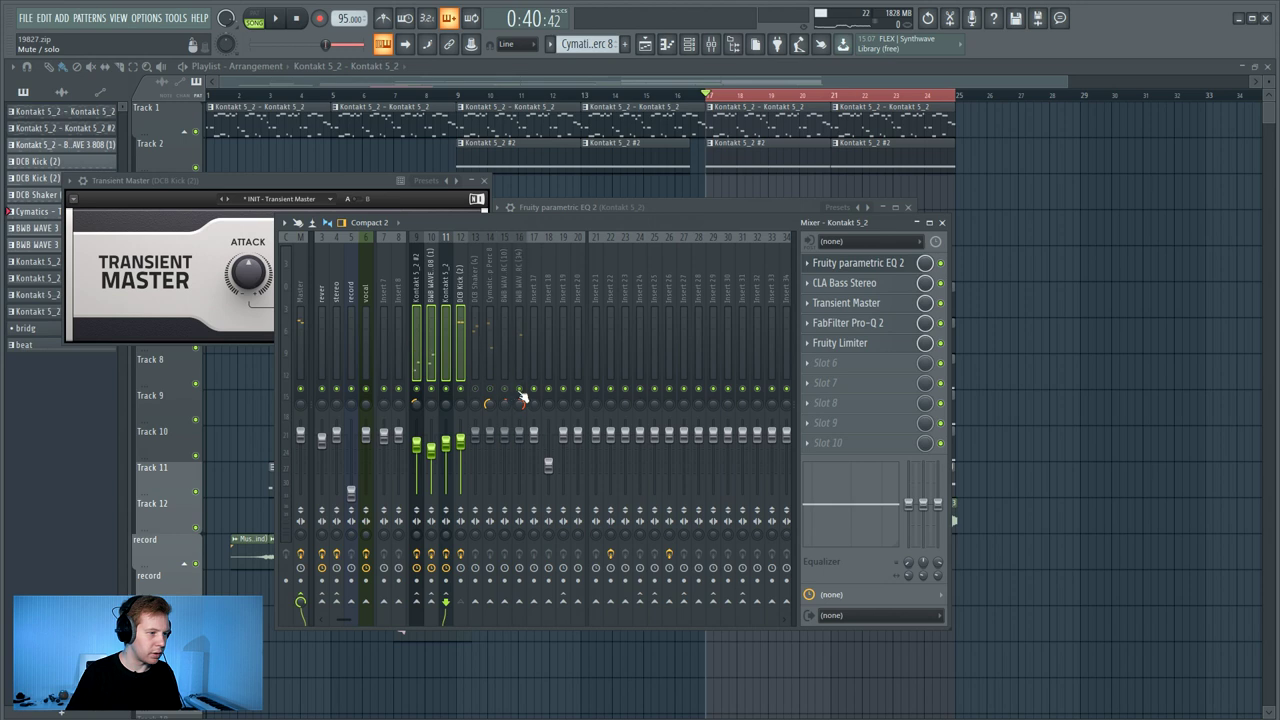
{"action": "key", "text": "space"}
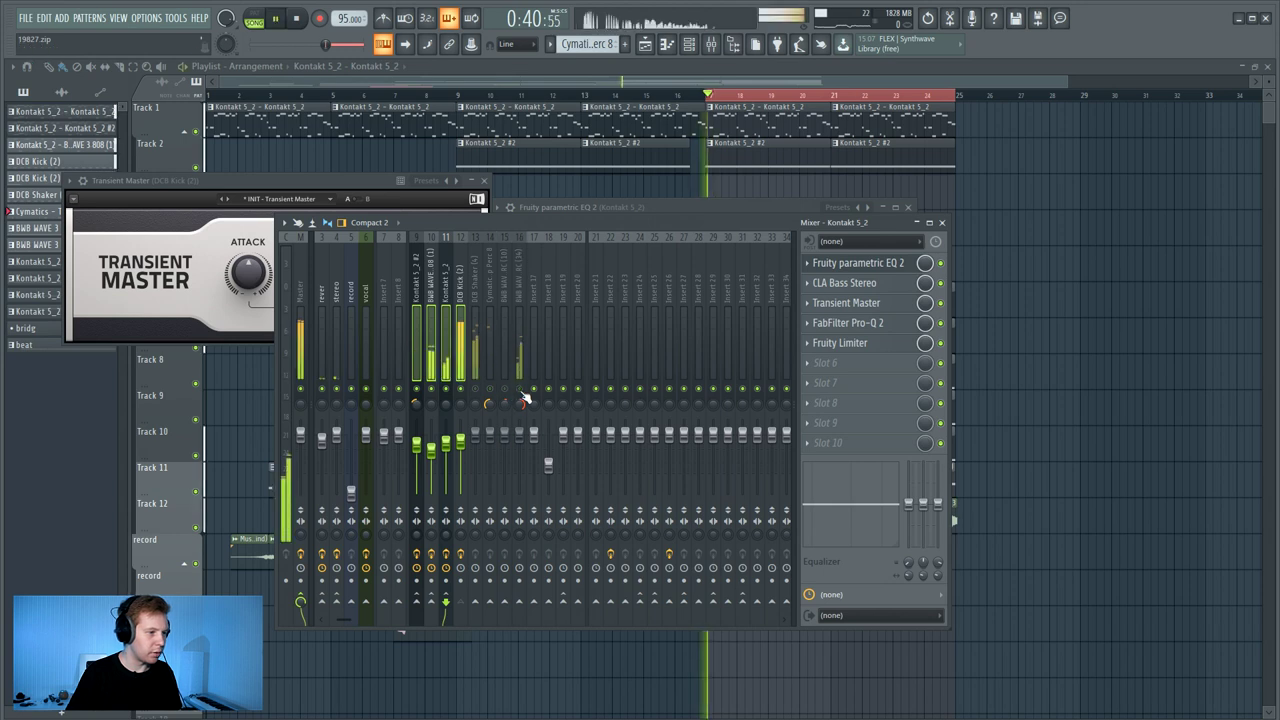
{"action": "left_click", "coordinate": [466, 447]}
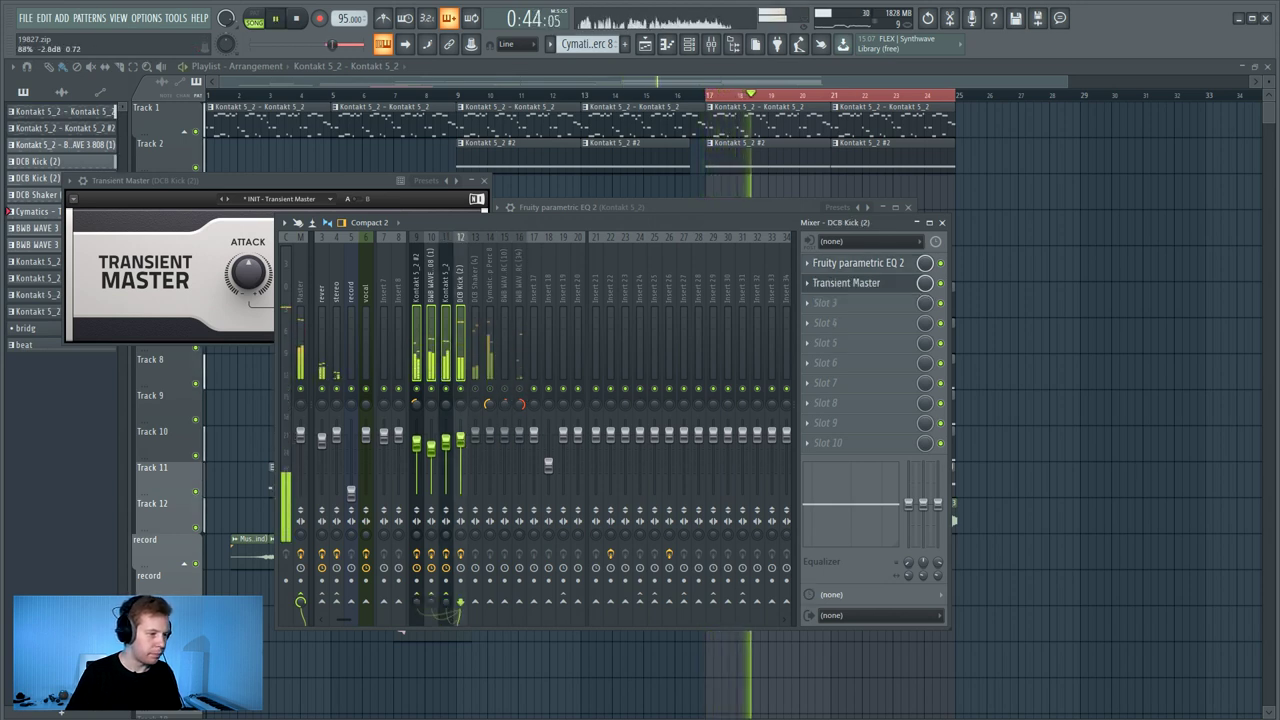
- Route the DCB Shaker, Cymatics Trap Perc 8 and both BWB WAVE 3 PERC tracks only to Insert 17
{"action": "left_click", "coordinate": [490, 400]}
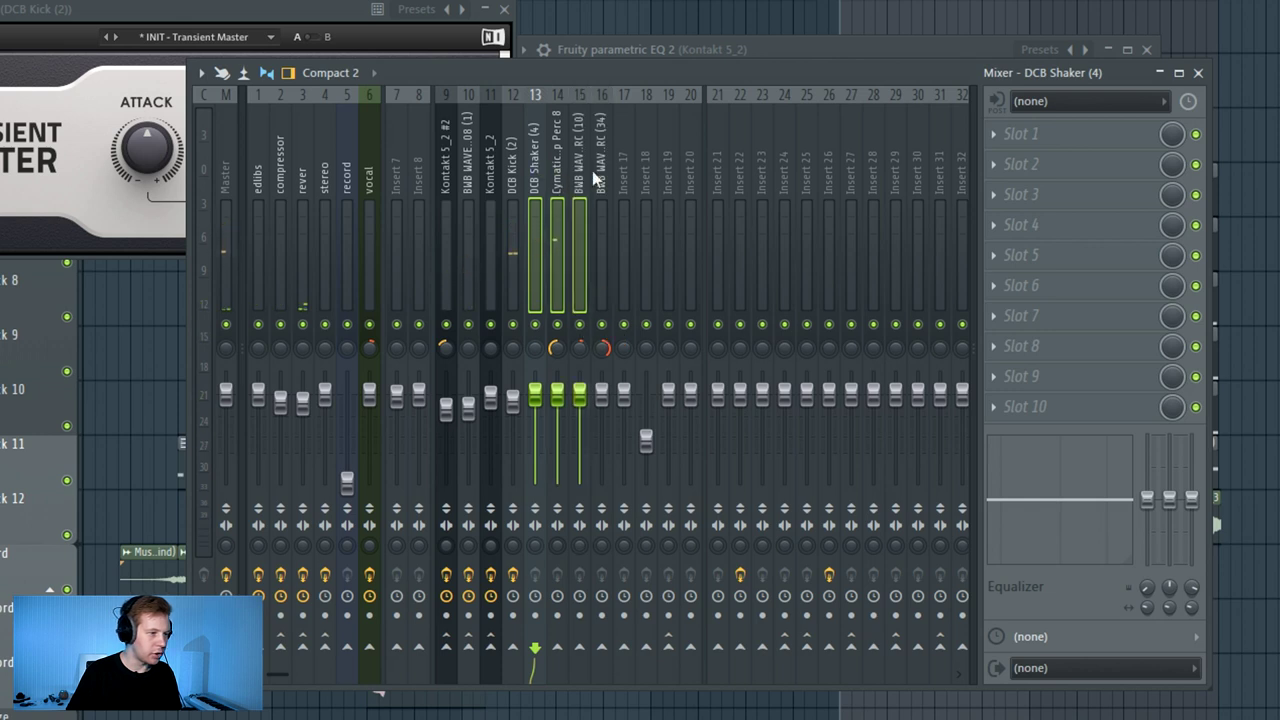
{"action": "right_click", "coordinate": [637, 648]}
{"action": "left_click", "coordinate": [660, 656]}
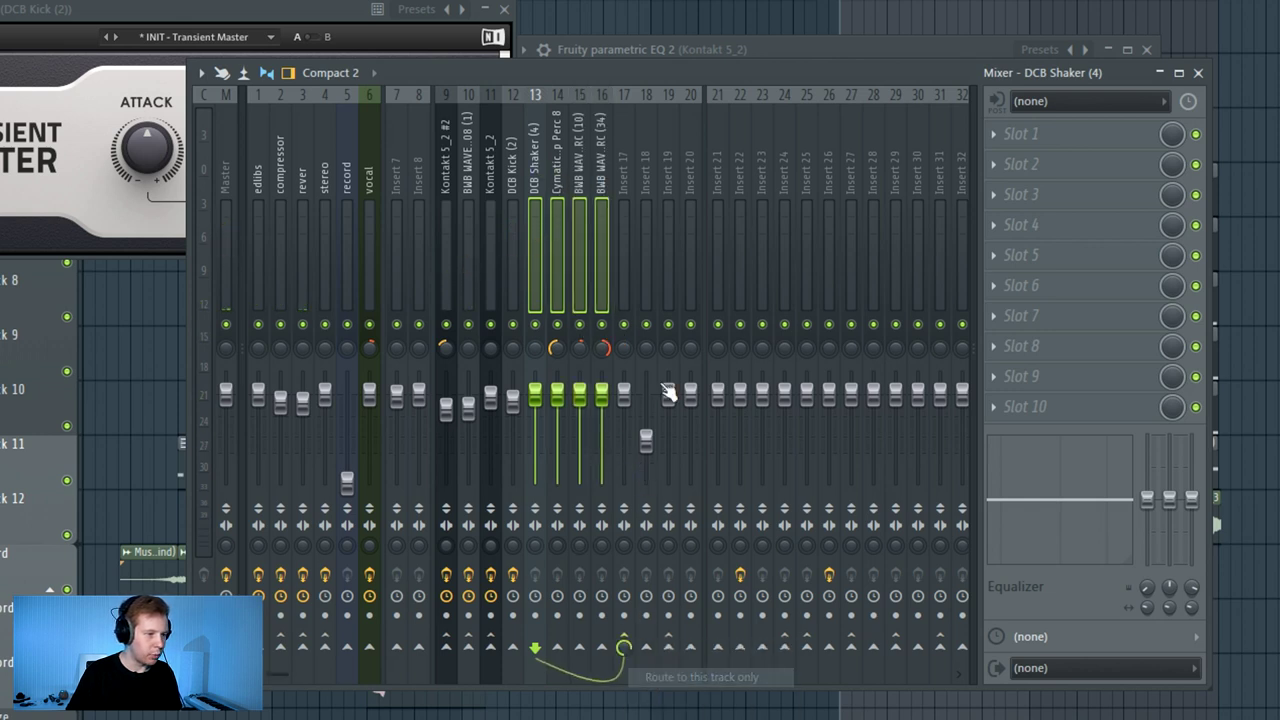
{"action": "left_click", "coordinate": [624, 341]}
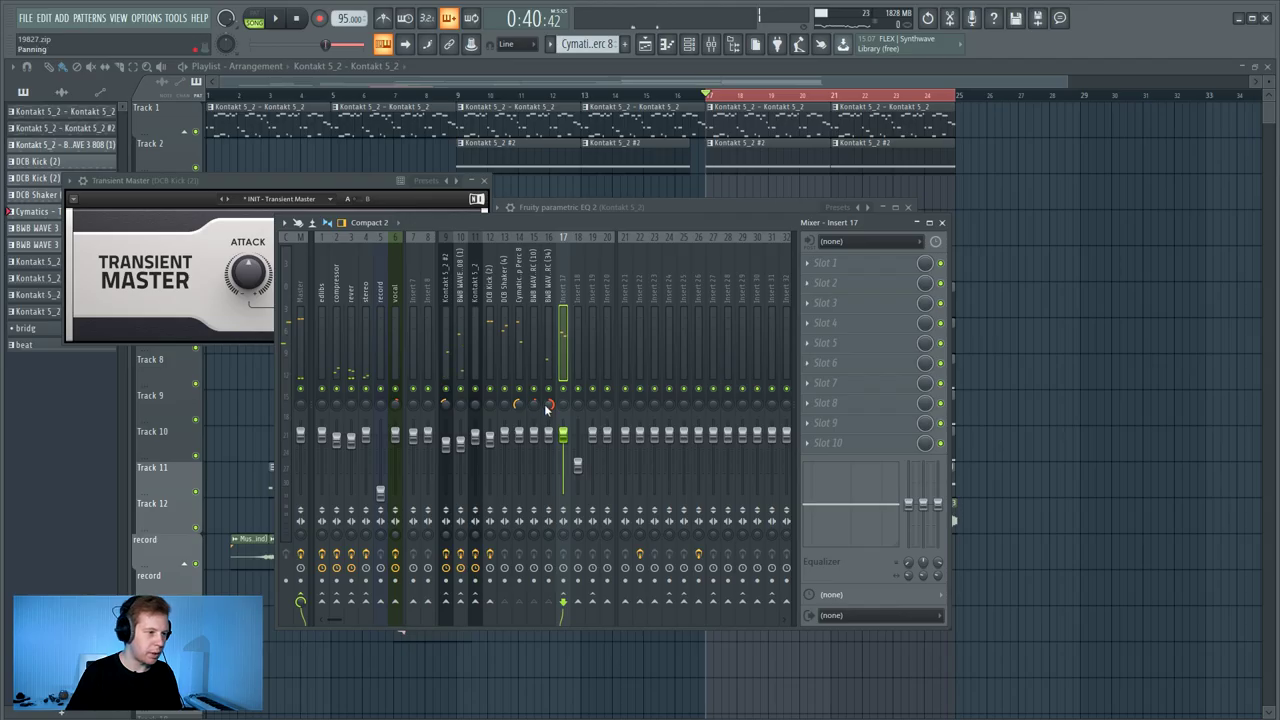
- Add Fruity parametric EQ 2 to slot 1 of the DCB Shaker track with the 20Hz + 18kHz cut preset and a raised low cut
{"action": "left_click", "coordinate": [516, 268]}
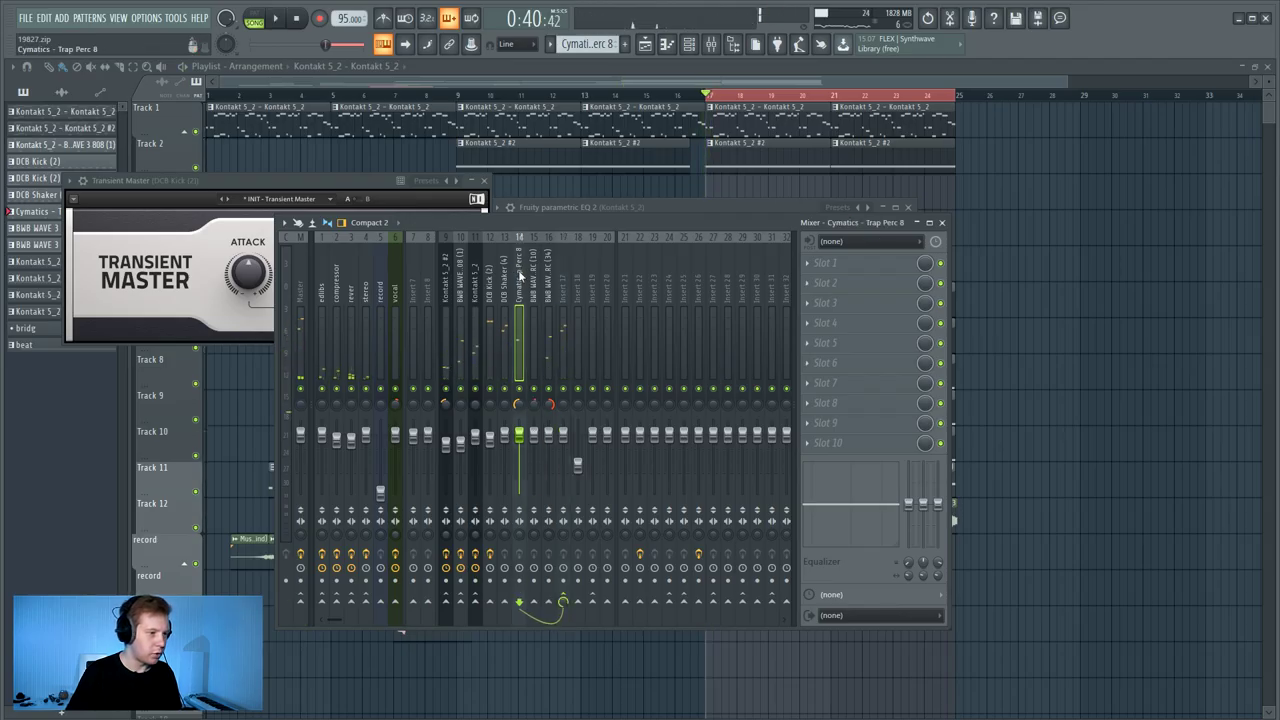
{"action": "left_click", "coordinate": [499, 268]}
{"action": "left_click", "coordinate": [825, 262]}
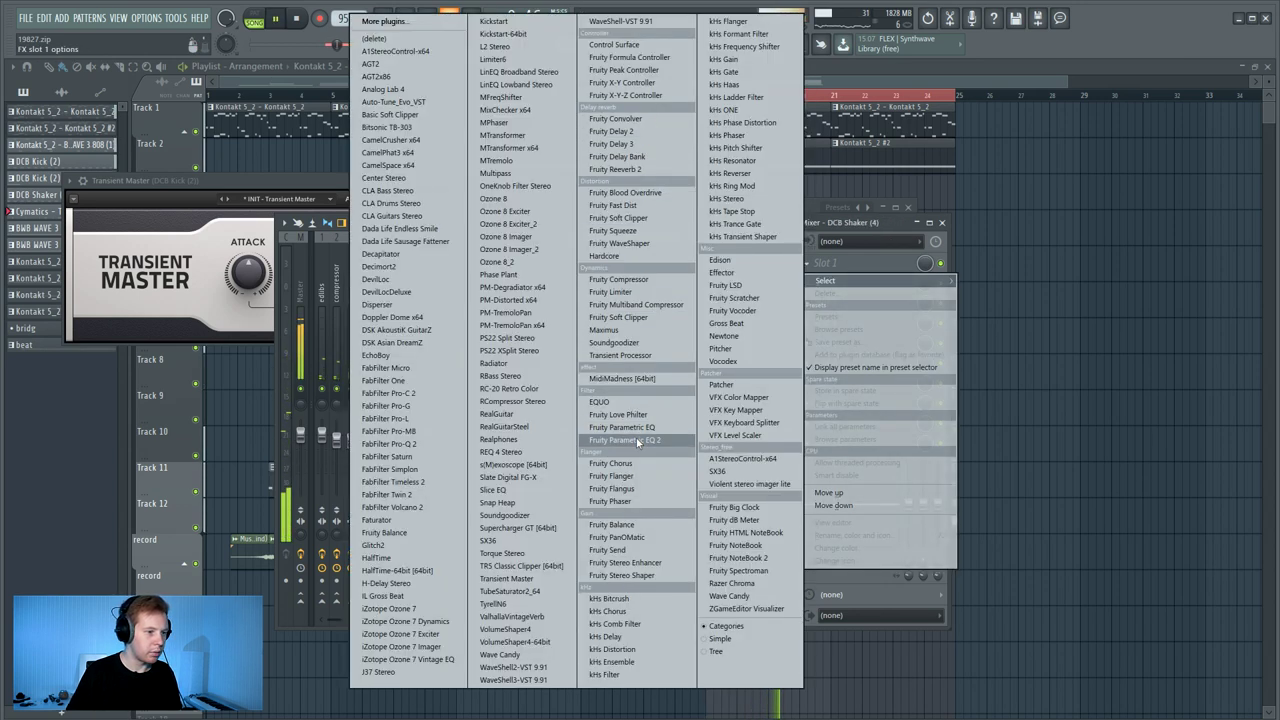
{"action": "left_click", "coordinate": [636, 446]}
{"action": "left_click", "coordinate": [857, 51]}
{"action": "left_click", "coordinate": [943, 257]}
{"action": "mouse_move", "coordinate": [704, 484]}
{"action": "left_mouse_down"}
{"action": "mouse_move", "coordinate": [703, 500]}
{"action": "mouse_move", "coordinate": [1137, 514]}
{"action": "mouse_move", "coordinate": [709, 490]}
{"action": "left_mouse_up"}
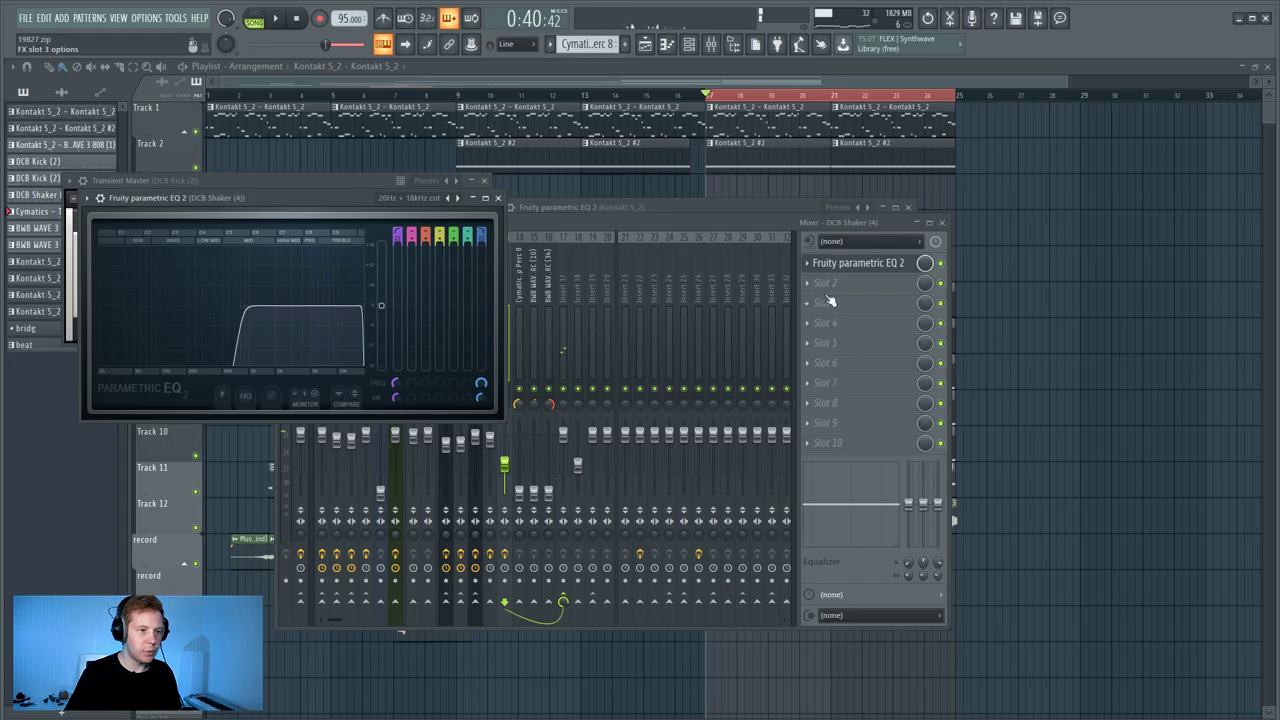
- Add Fruity Stereo Shaper to slot 2 of the DCB Shaker track and rebalance the percussion faders
{"action": "left_click", "coordinate": [828, 300]}
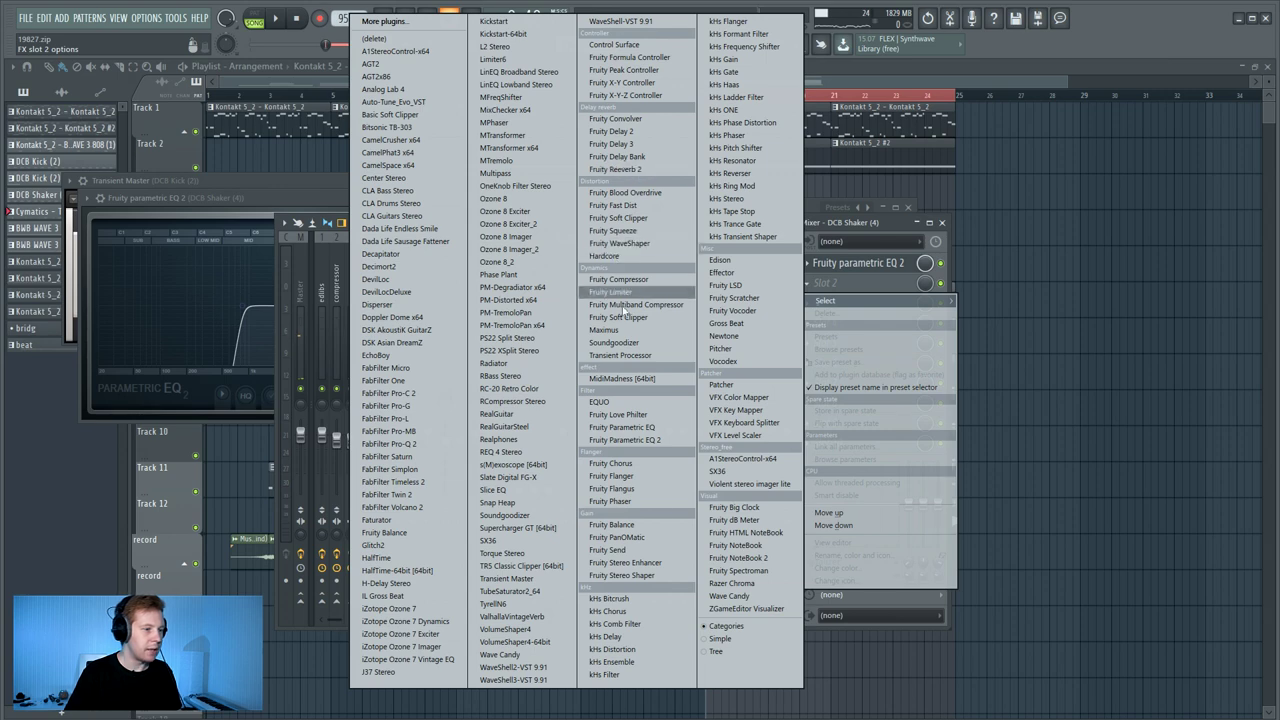
{"action": "left_click", "coordinate": [630, 575]}
{"action": "left_click", "coordinate": [252, 216]}
- Add J37 Stereo to slot 1 of Insert 17 and load its Mastering Fat Tight And Open (Stereo) preset
{"action": "left_click", "coordinate": [850, 263]}
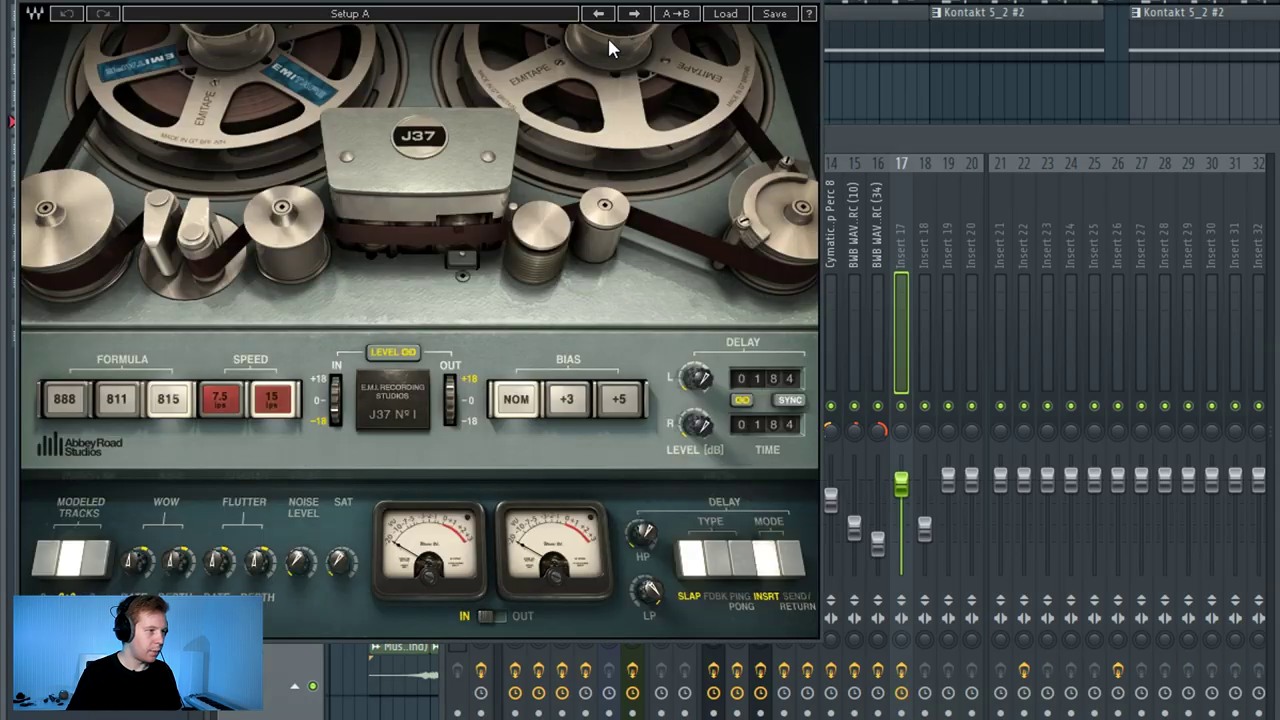
{"action": "left_click", "coordinate": [724, 13]}
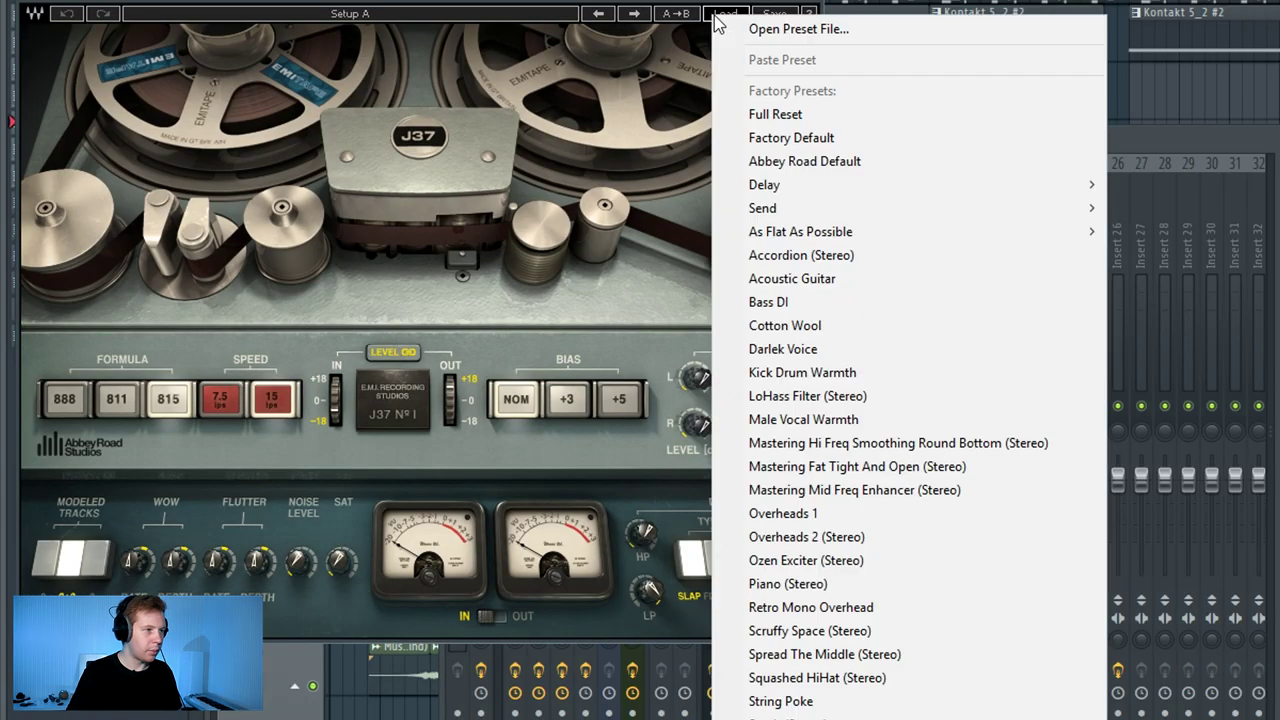
{"action": "left_click", "coordinate": [884, 468]}
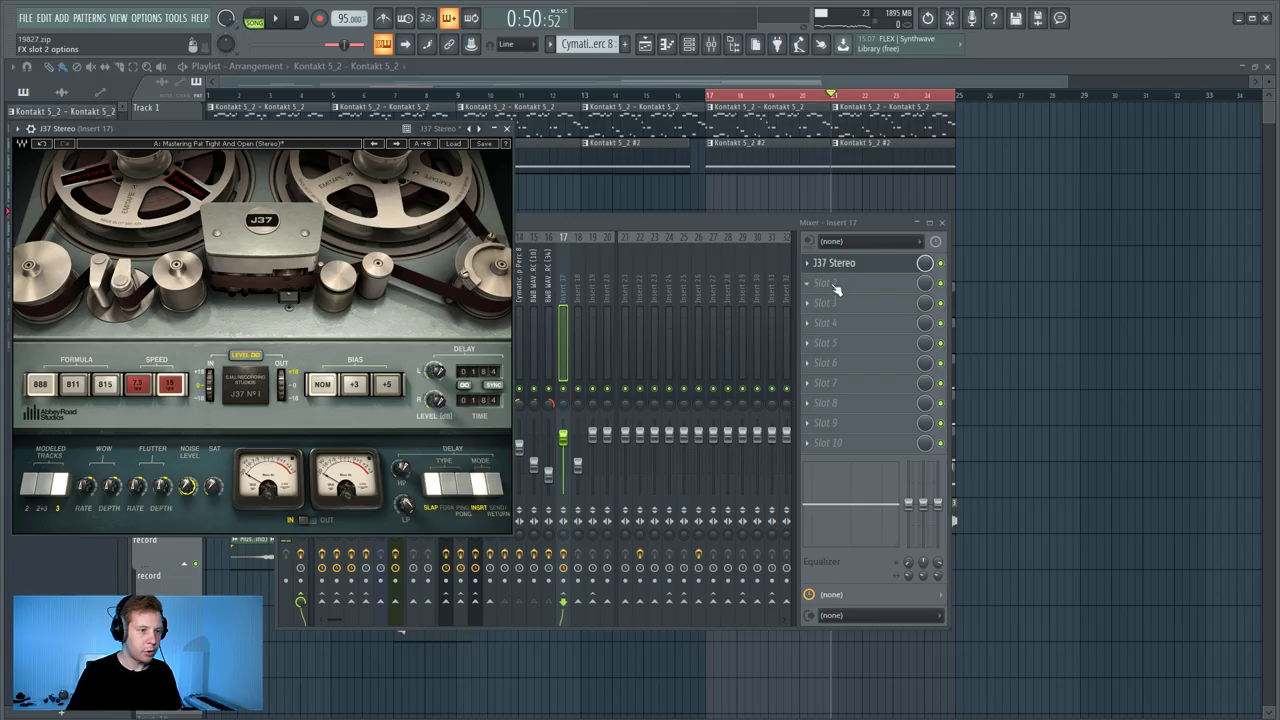
- Add Center Stereo to slot 2 of Insert 17, raise its sides level to 0.9 and lower the center level slightly
{"action": "left_click", "coordinate": [830, 283]}
{"action": "mouse_move", "coordinate": [826, 300]}
{"action": "left_click", "coordinate": [383, 177]}
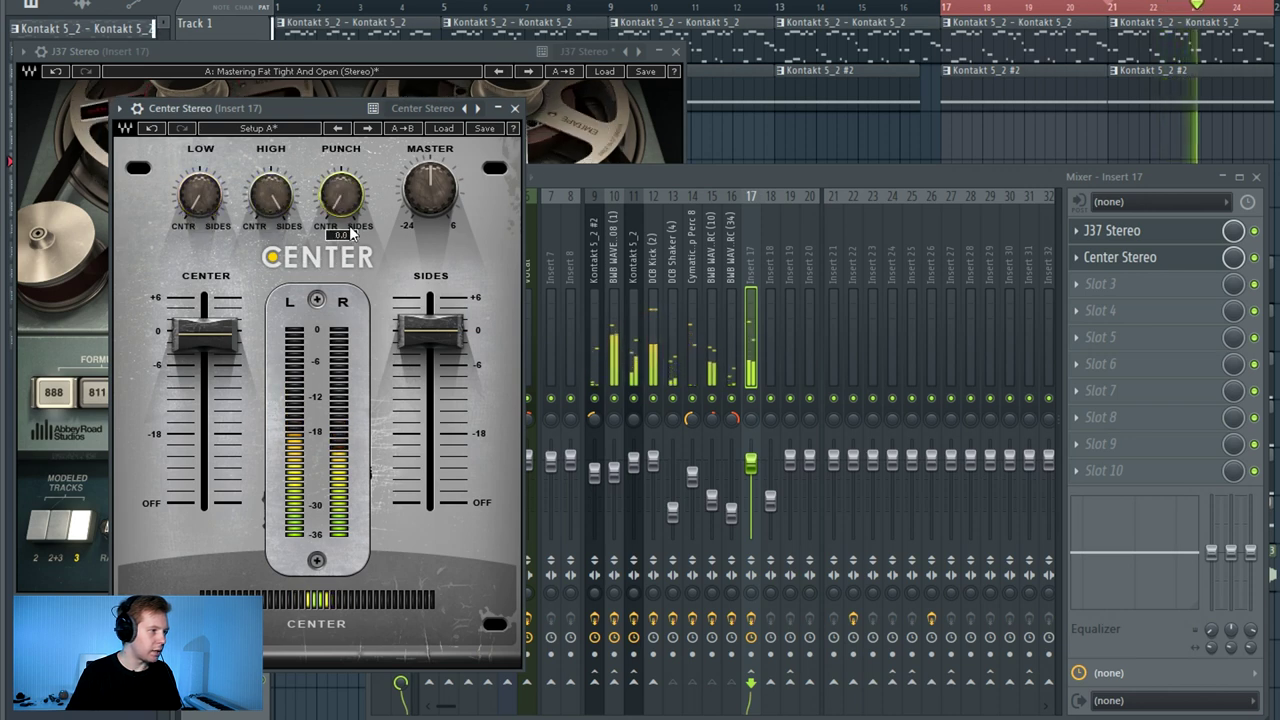
{"action": "left_click_drag", "start_coordinate": [430, 330], "coordinate": [430, 326]}
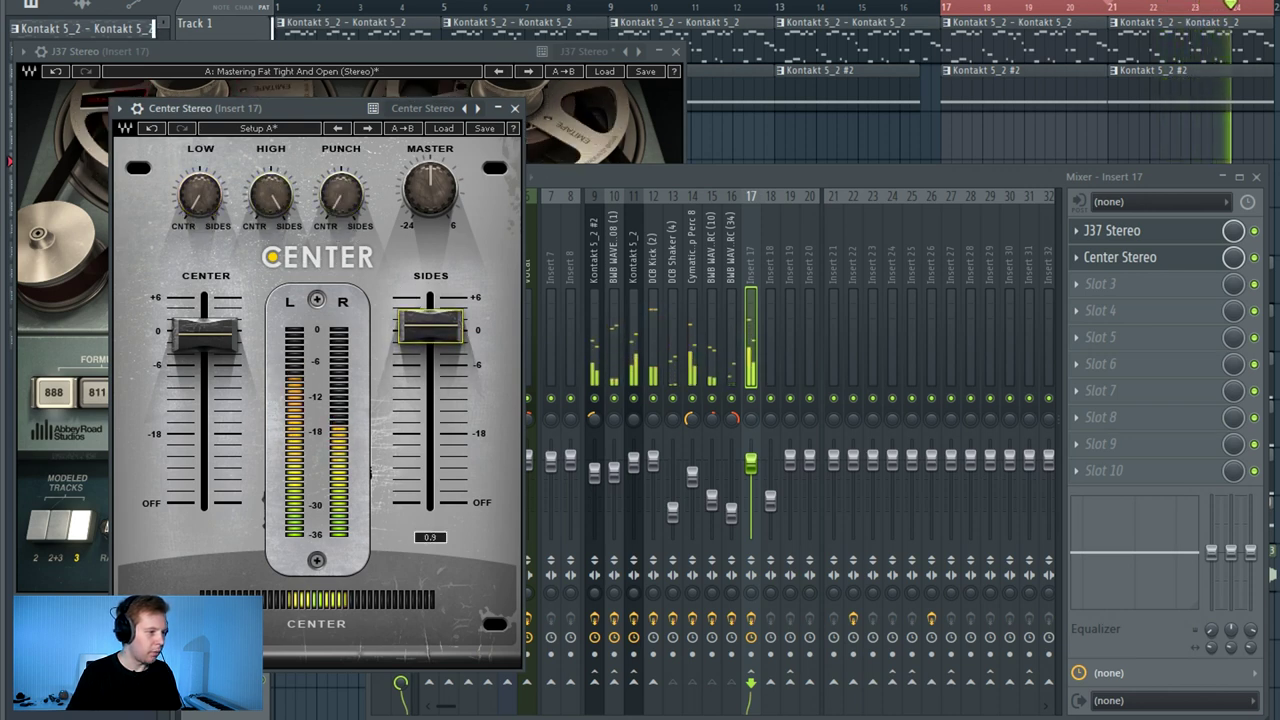
{"action": "left_click", "coordinate": [213, 347]}
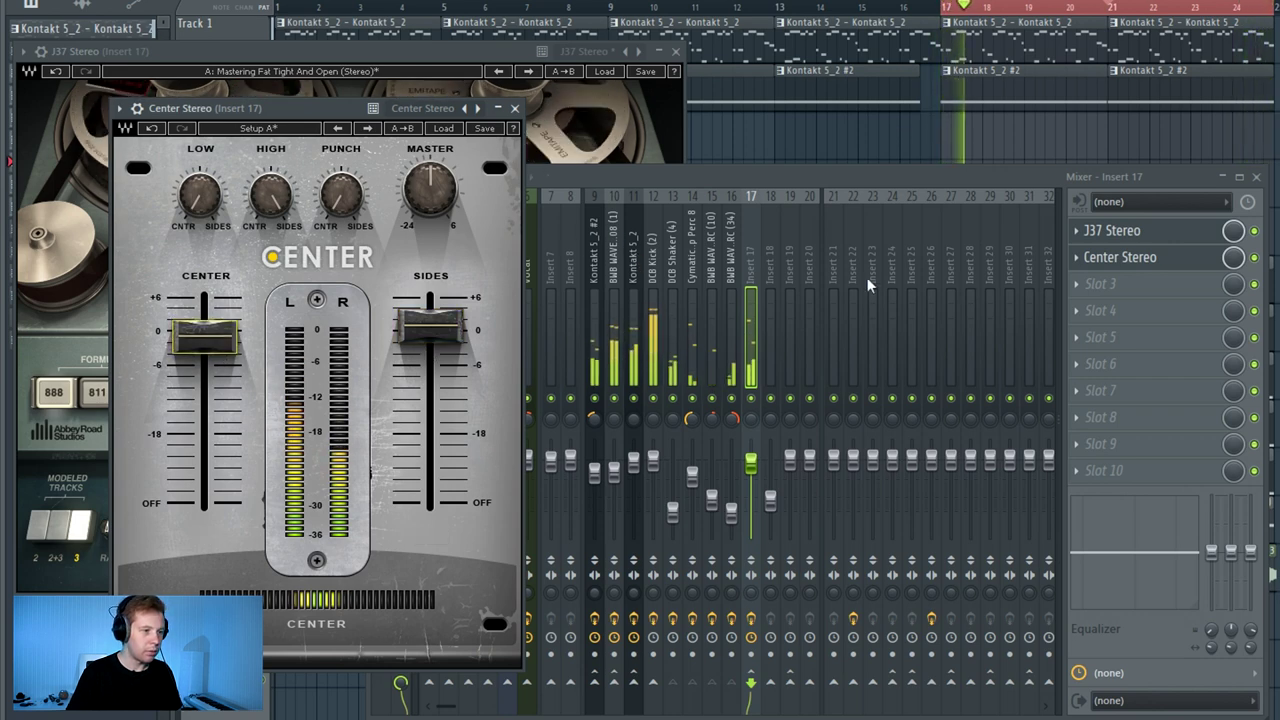
- Add FabFilter Pro-Q 2 to slot 3 of Insert 17 and create an EQ band near 20 kHz
{"action": "left_click", "coordinate": [766, 408]}
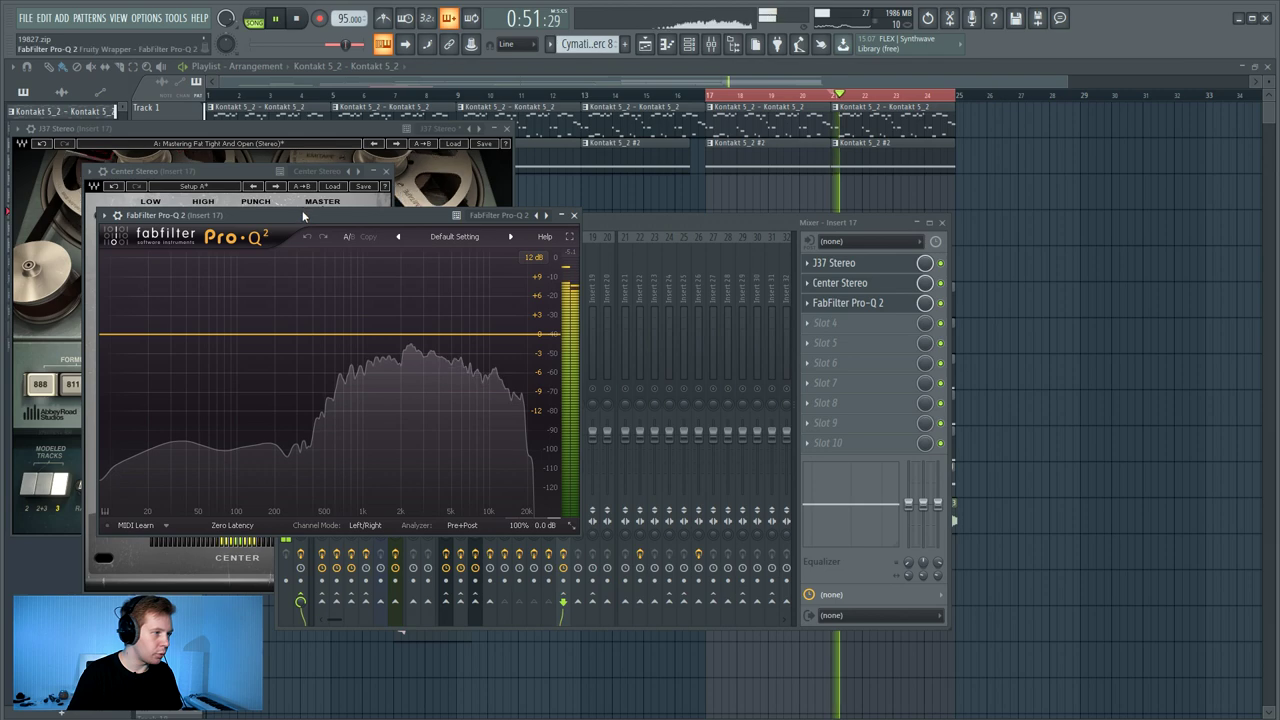
{"action": "left_click_drag", "start_coordinate": [310, 215], "coordinate": [545, 196]}
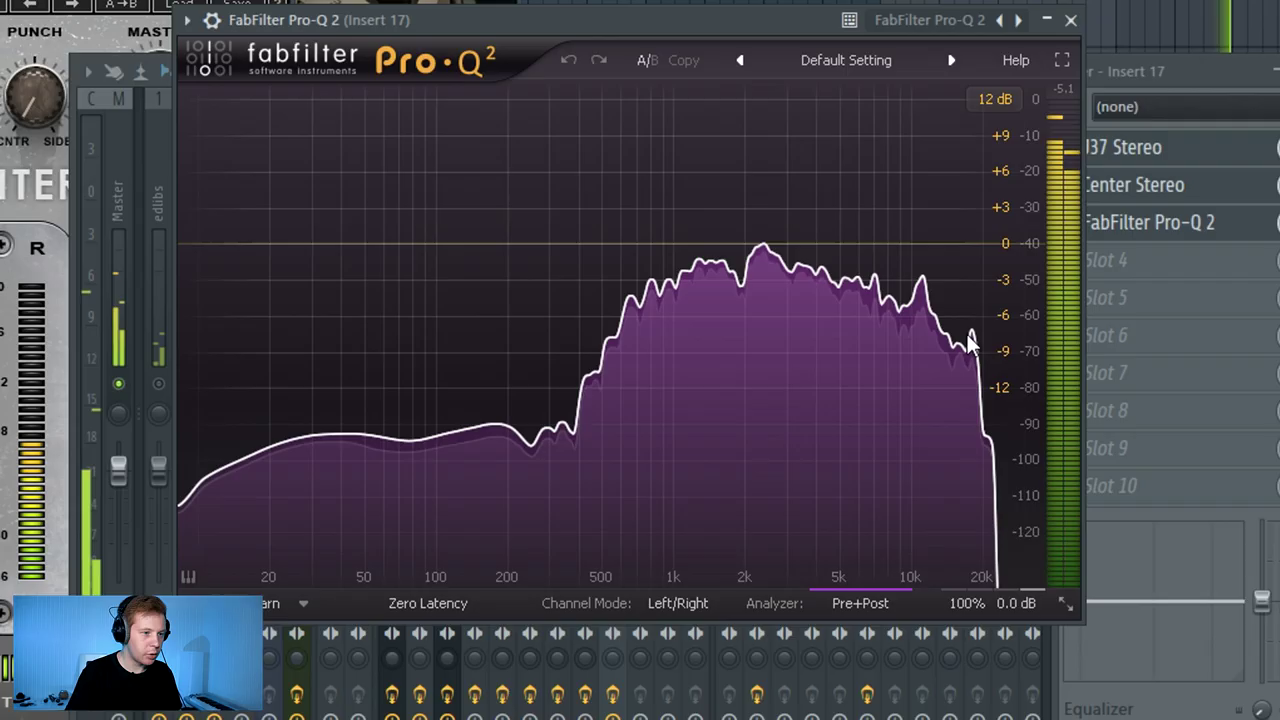
{"action": "double_click", "coordinate": [971, 331]}
{"action": "right_click", "coordinate": [972, 332]}
{"action": "left_click", "coordinate": [1022, 508]}
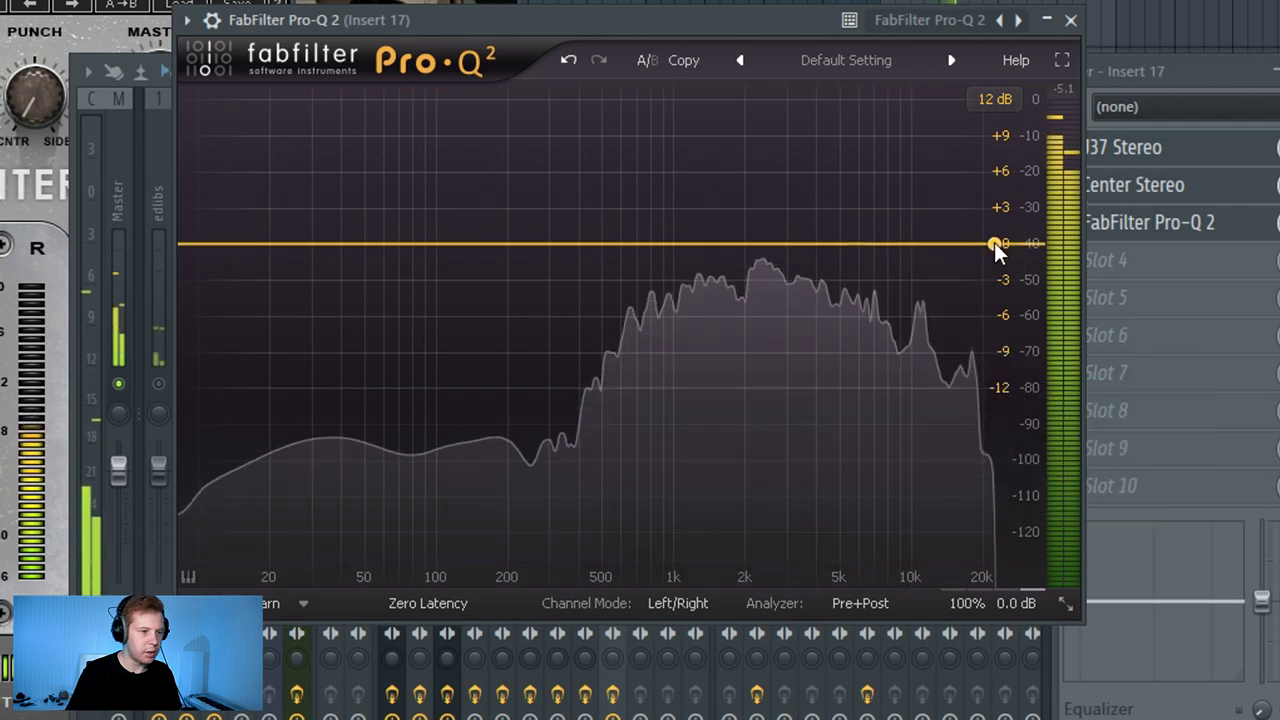
- Shape the Insert 17 Pro-Q 2 curve with a 96 dB/oct high cut at the upper end and a low cut beneath the percussion
{"action": "double_click", "coordinate": [994, 244]}
{"action": "left_click", "coordinate": [530, 516]}
{"action": "left_click", "coordinate": [549, 719]}
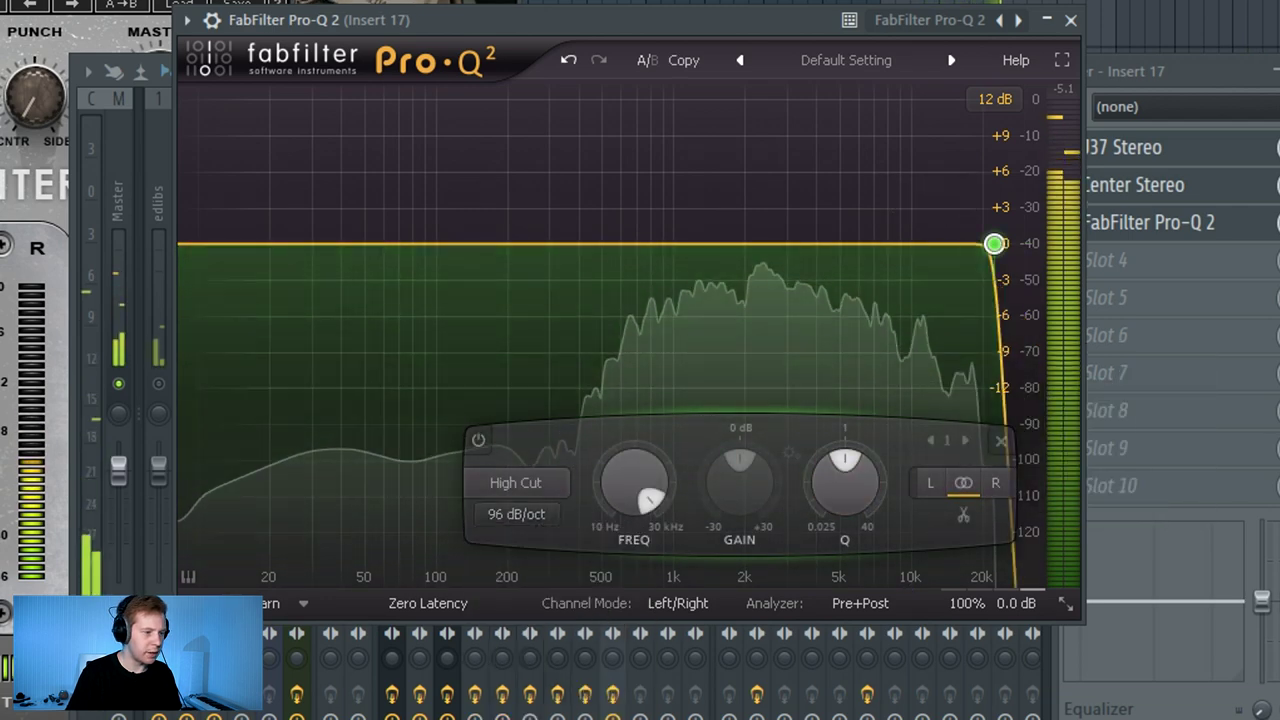
{"action": "left_click_drag", "start_coordinate": [985, 254], "coordinate": [953, 250]}
{"action": "double_click", "coordinate": [205, 249]}
{"action": "left_click_drag", "start_coordinate": [205, 249], "coordinate": [543, 258]}
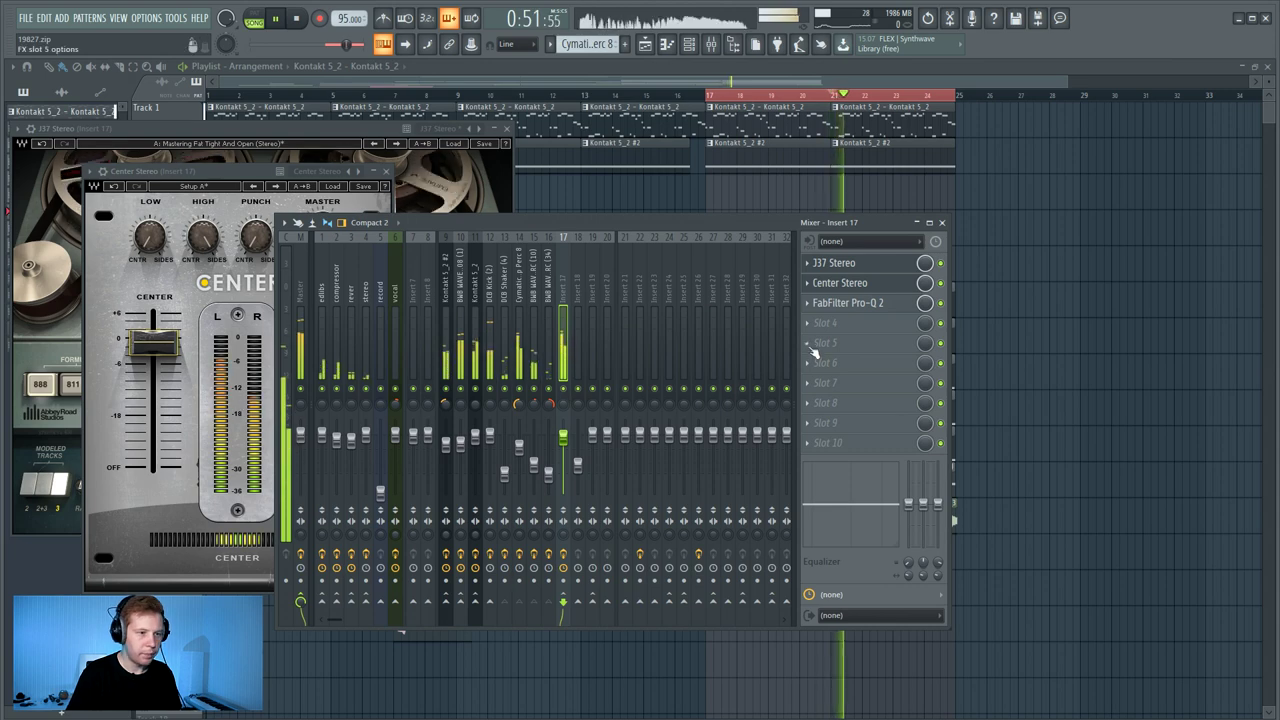
- Add Fruity Limiter to slot 4 of Insert 17 and sidechain the DCB Kick track to Insert 17
{"action": "left_click", "coordinate": [812, 346]}
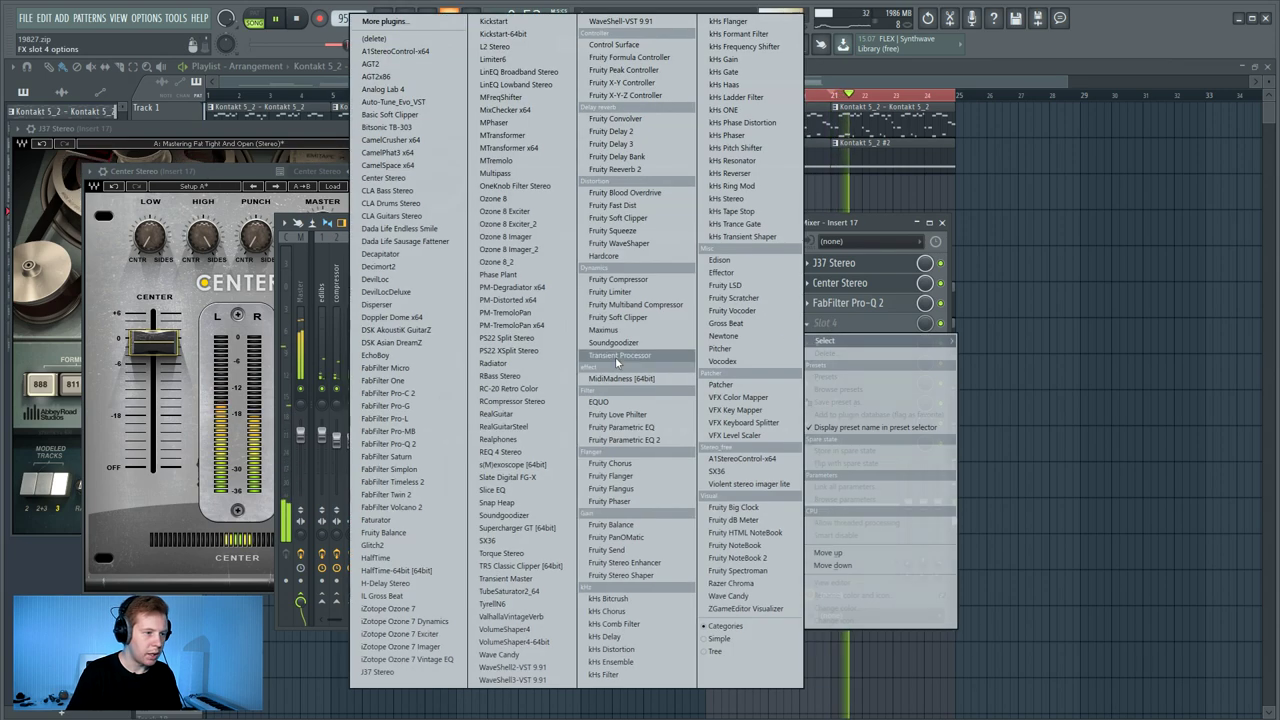
{"action": "left_click", "coordinate": [630, 292]}
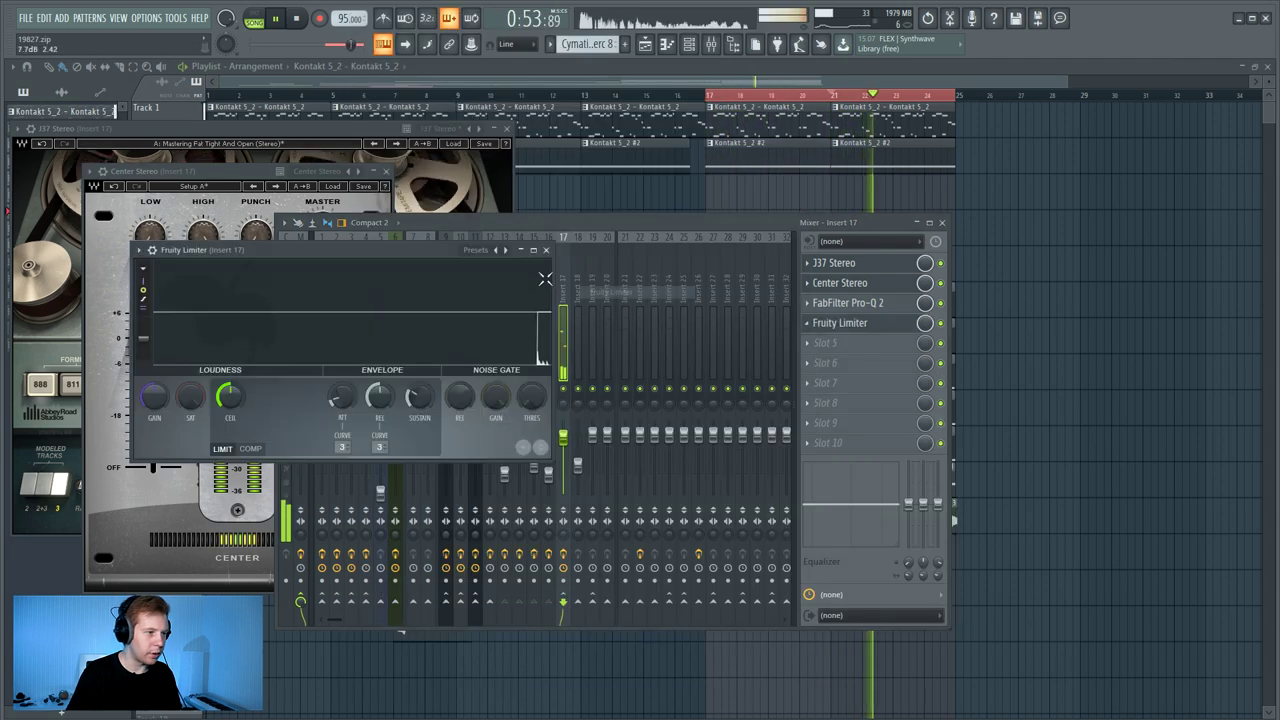
{"action": "left_click", "coordinate": [490, 290]}
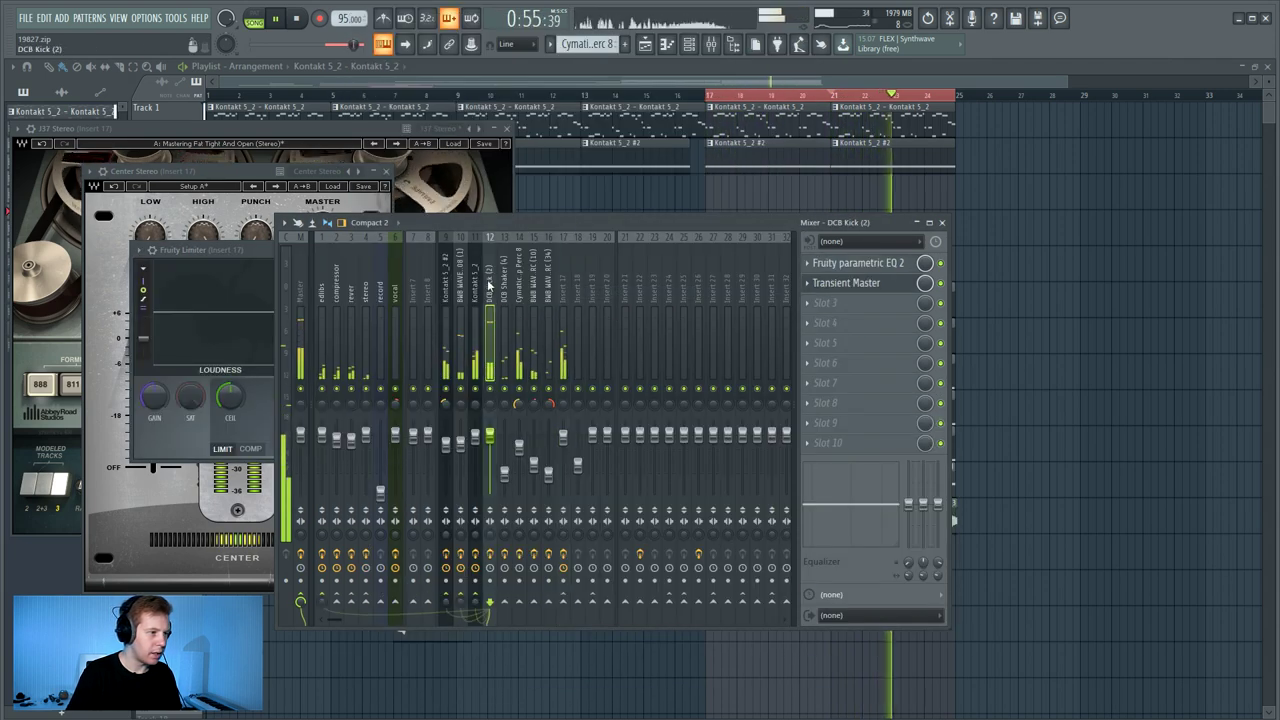
{"action": "right_click", "coordinate": [563, 601]}
{"action": "left_click", "coordinate": [600, 643]}
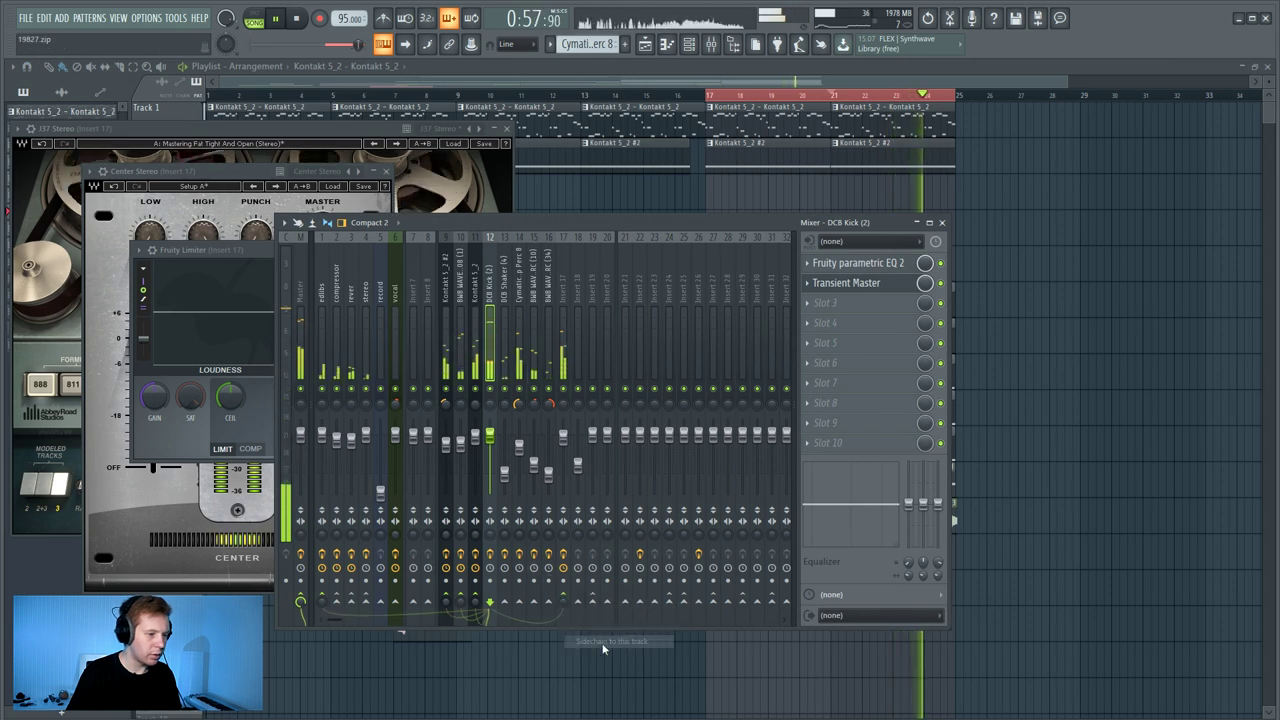
- Load the SC preset in Insert 17's limiter, set DCB Kick as its compressor sidechain input and lower the threshold to about -11.6 dB during playback
{"action": "left_click", "coordinate": [564, 270]}
{"action": "left_click", "coordinate": [840, 323]}
{"action": "left_click", "coordinate": [848, 328]}
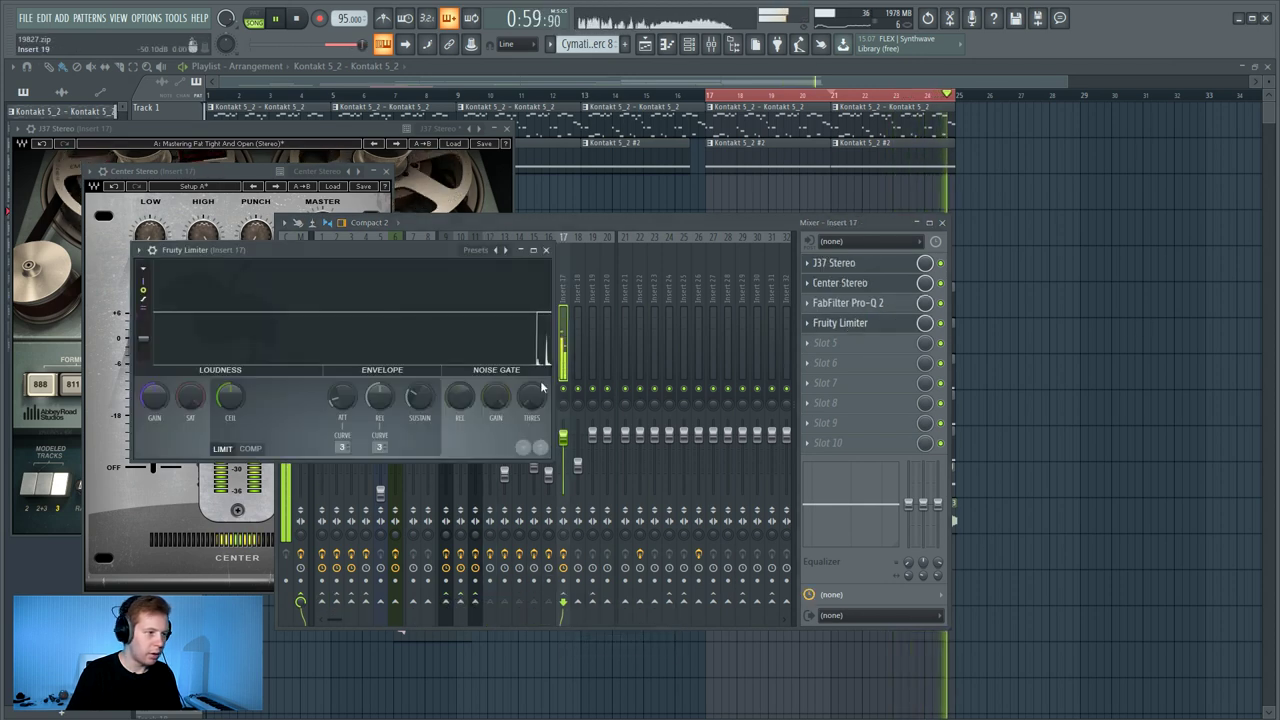
{"action": "left_click", "coordinate": [500, 251]}
{"action": "left_click", "coordinate": [537, 382]}
{"action": "left_click", "coordinate": [250, 448]}
{"action": "left_click", "coordinate": [380, 447]}
{"action": "left_click", "coordinate": [434, 484]}
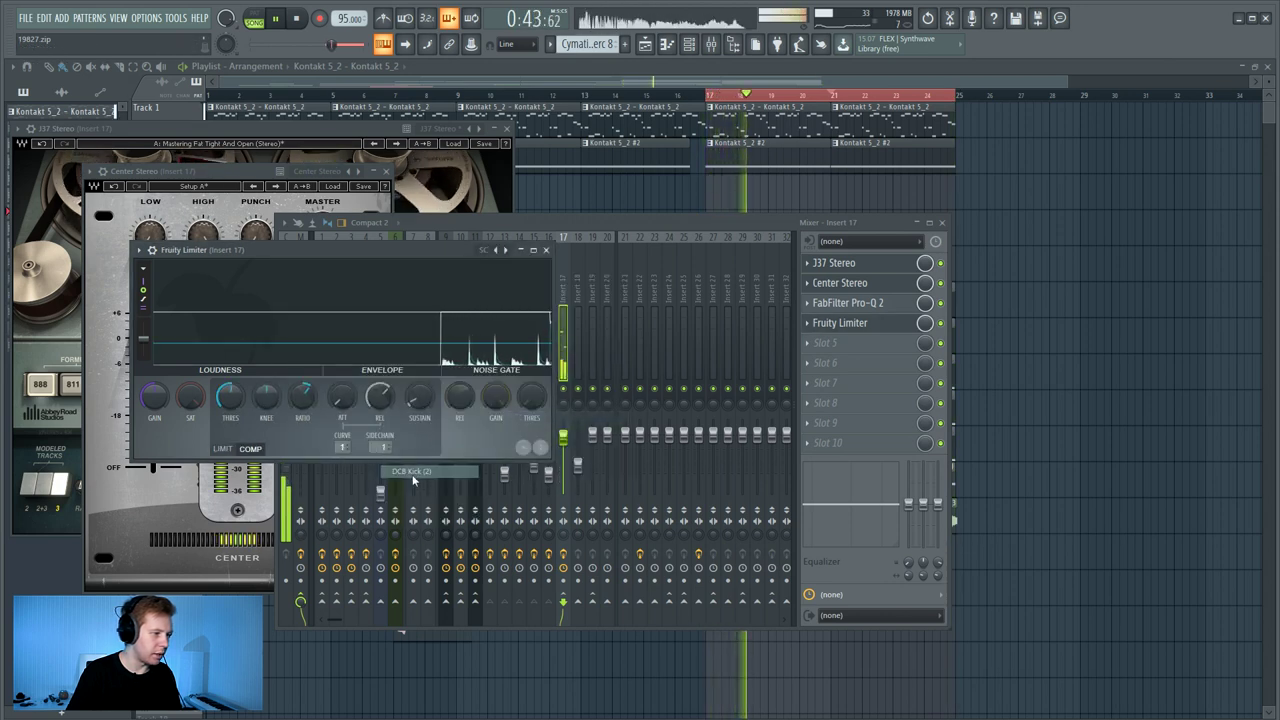
{"action": "left_click_drag", "start_coordinate": [229, 396], "coordinate": [229, 428]}
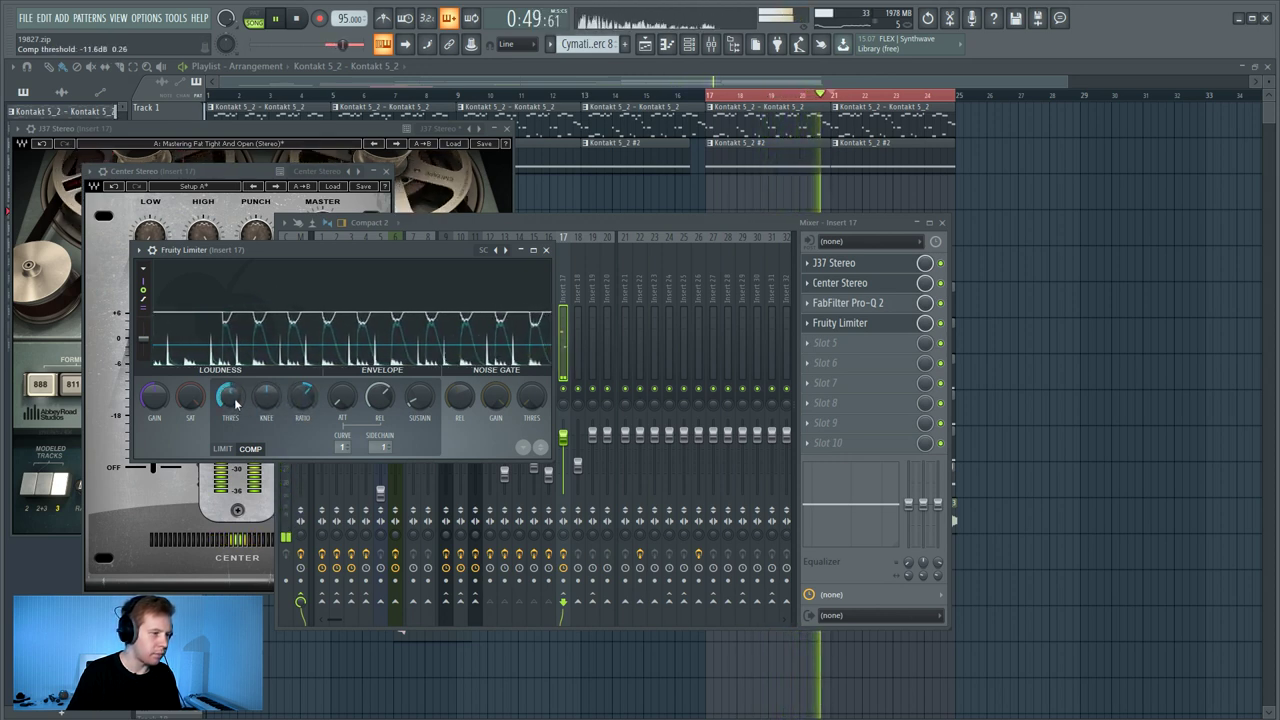
{"action": "left_click", "coordinate": [548, 345]}
{"action": "key", "text": "space"}
- Add Ozone 8 to slot 2 of the Master track
{"action": "left_click", "coordinate": [298, 283]}
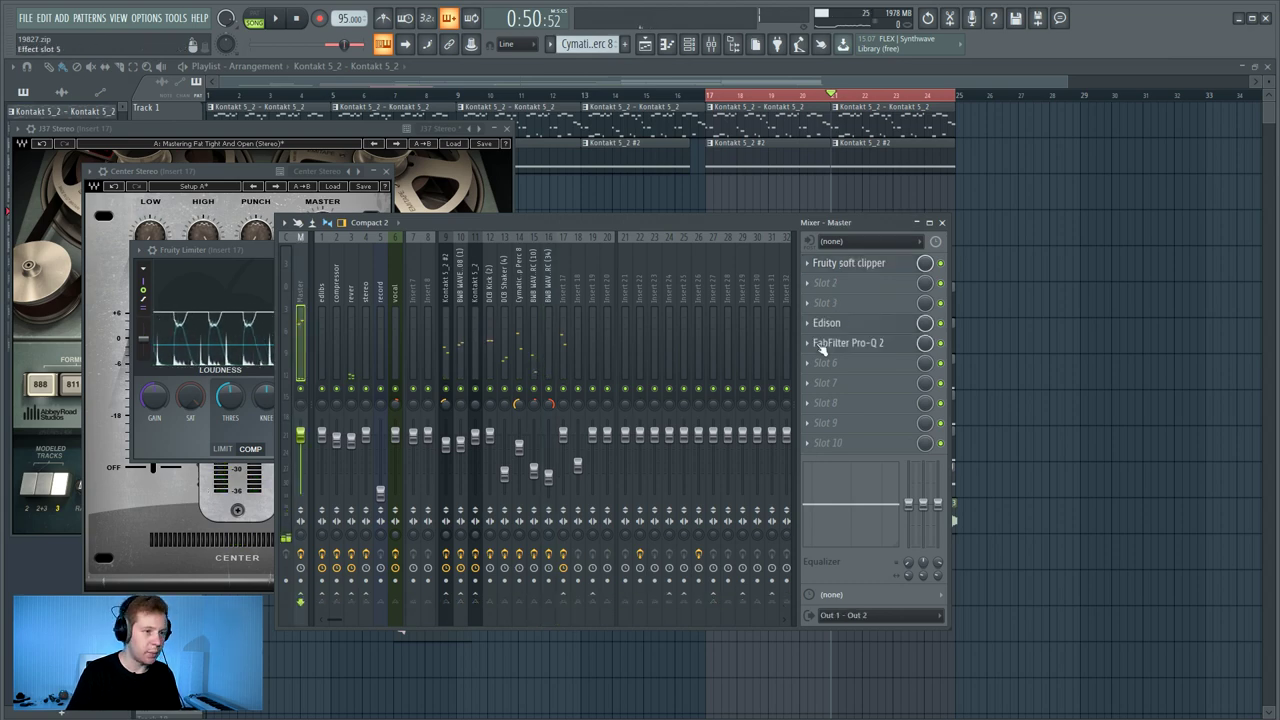
{"action": "left_click", "coordinate": [827, 287]}
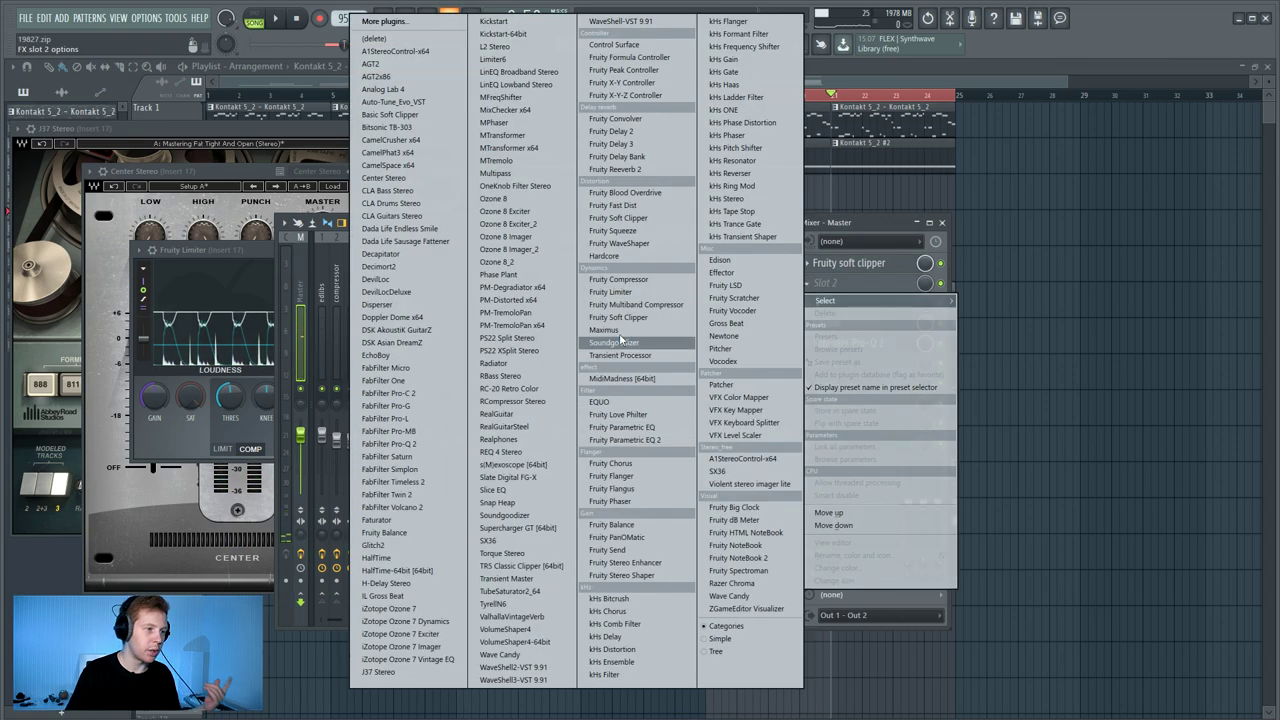
{"action": "left_click", "coordinate": [525, 201]}
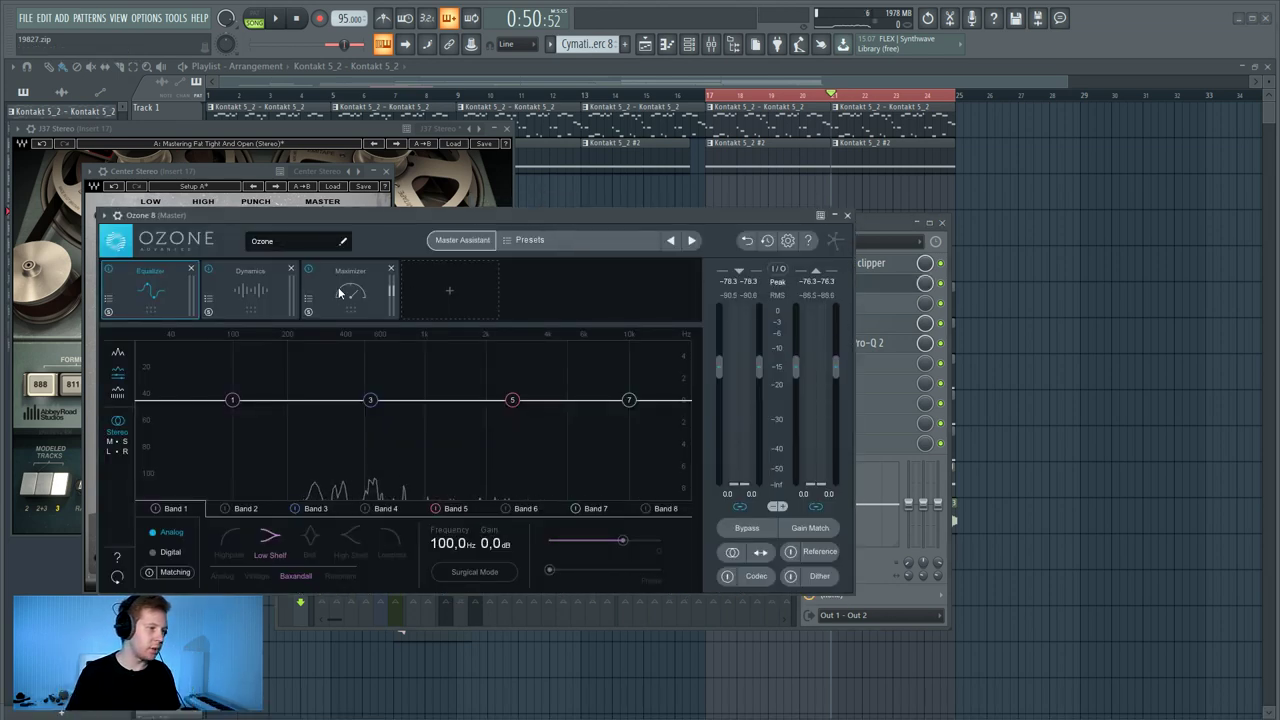
- Set the Ozone 8 Maximizer to true peak, -0.4 dB ceiling, -3.0 dB threshold and 50% transient and sustain stereo independence, and play the mix
{"action": "left_click", "coordinate": [339, 292]}
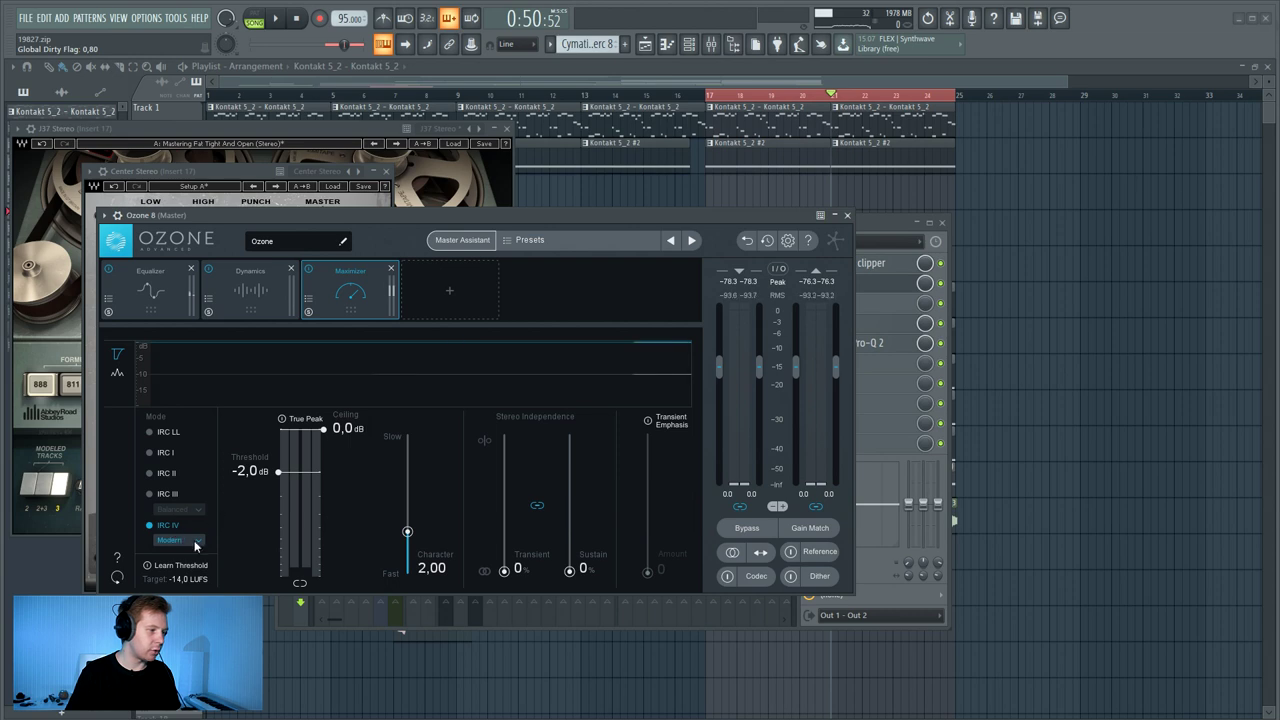
{"action": "left_click_drag", "start_coordinate": [322, 428], "coordinate": [324, 446]}
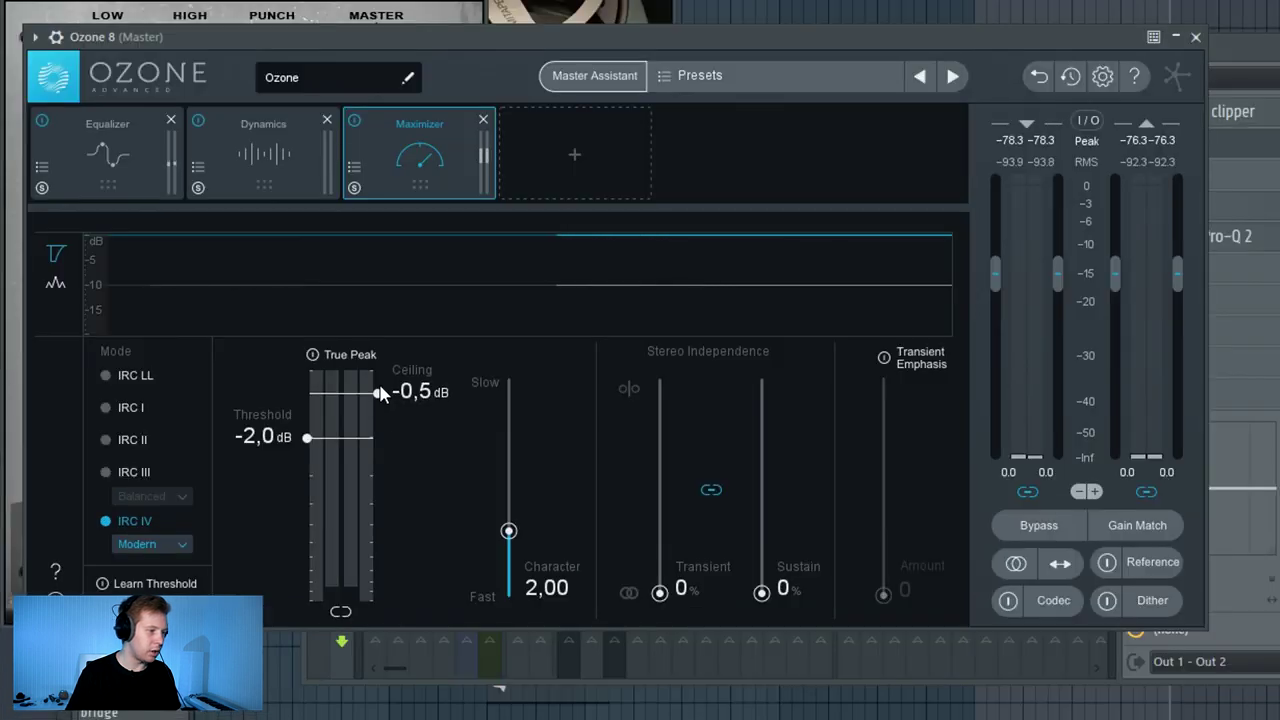
{"action": "left_click_drag", "start_coordinate": [380, 393], "coordinate": [378, 388]}
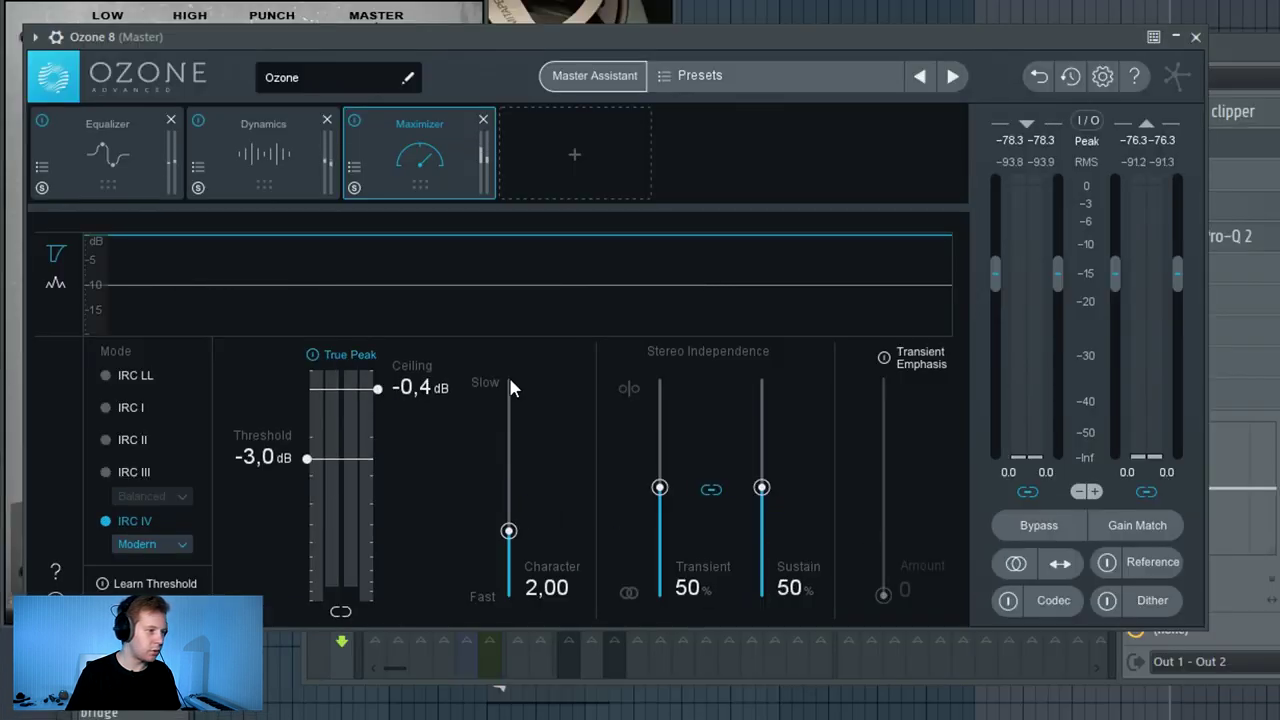
{"action": "left_click", "coordinate": [1225, 65]}
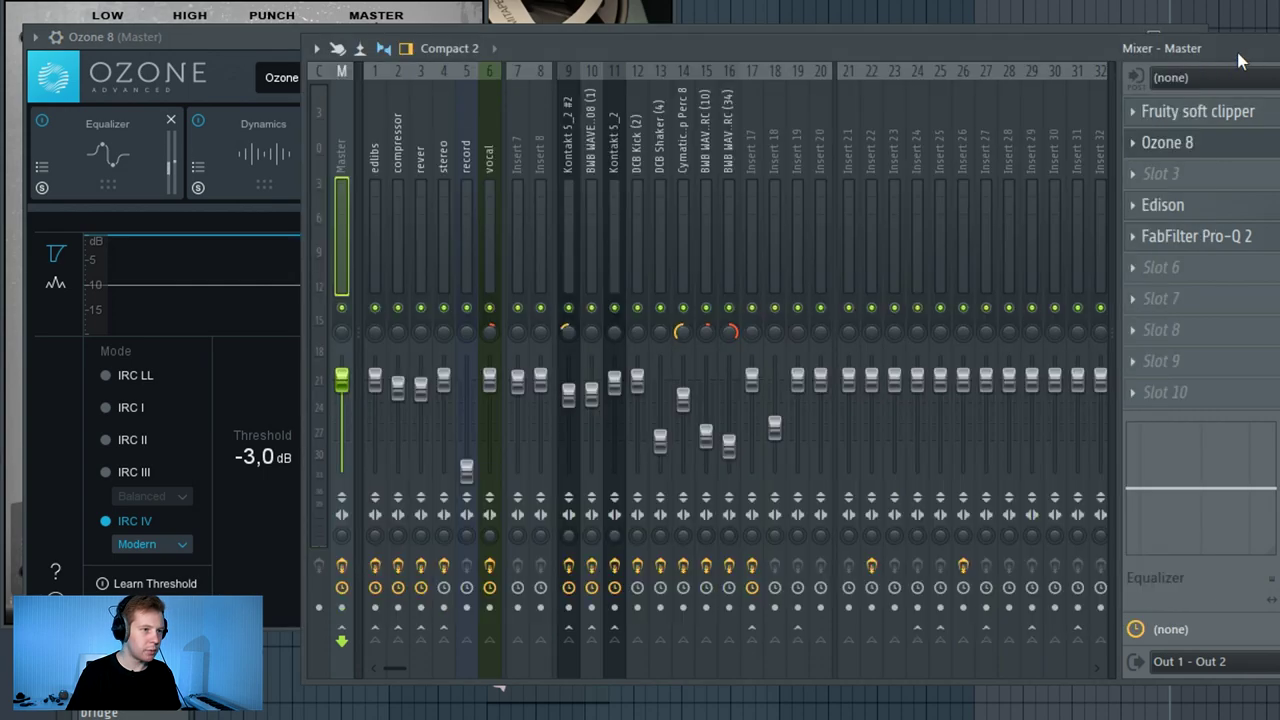
{"action": "left_click", "coordinate": [711, 44]}
{"action": "left_click", "coordinate": [711, 44]}
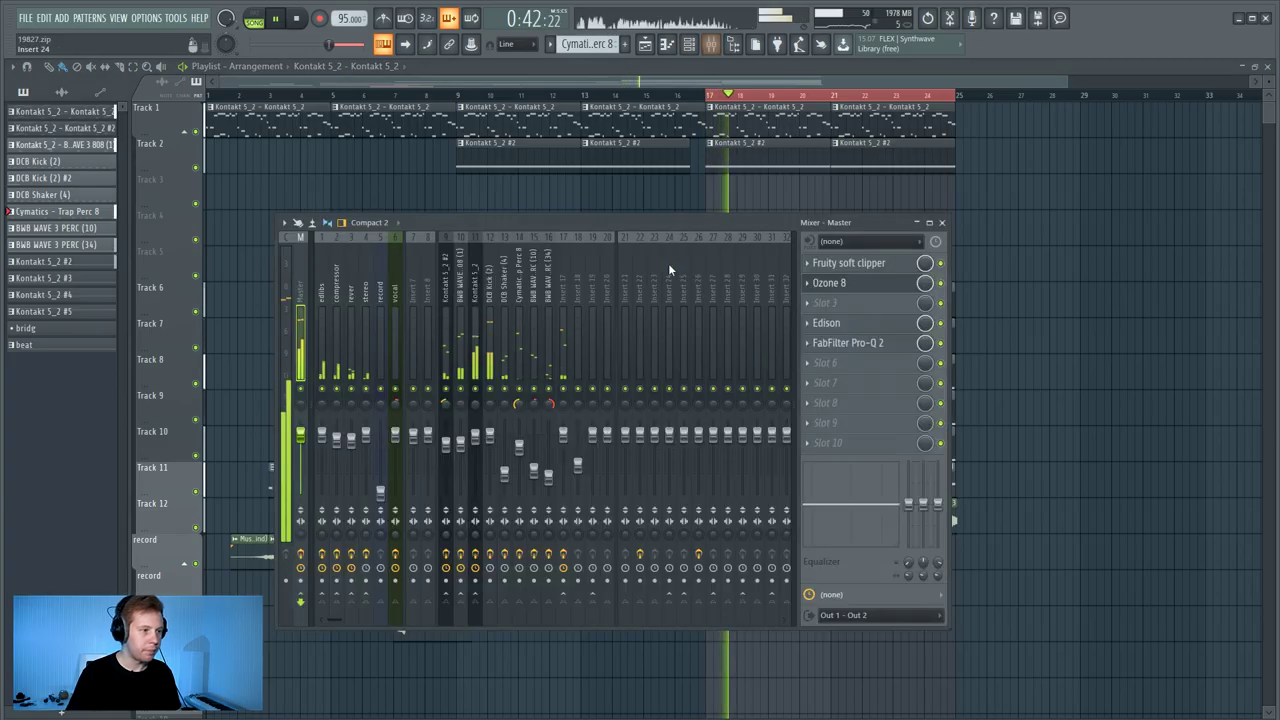
- Add Ozone 8 Imager to slot 3 of the DCB Kick track
{"action": "left_click", "coordinate": [489, 300]}
{"action": "left_click", "coordinate": [826, 302]}
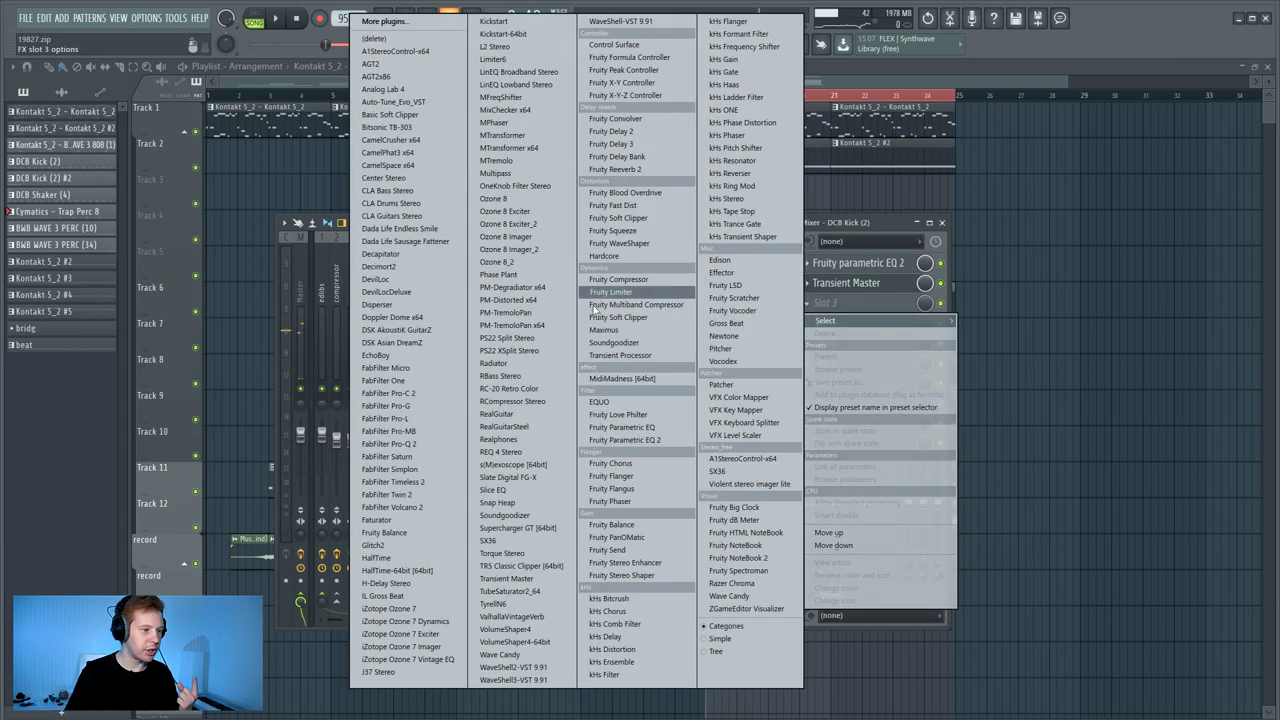
{"action": "left_click", "coordinate": [507, 236]}
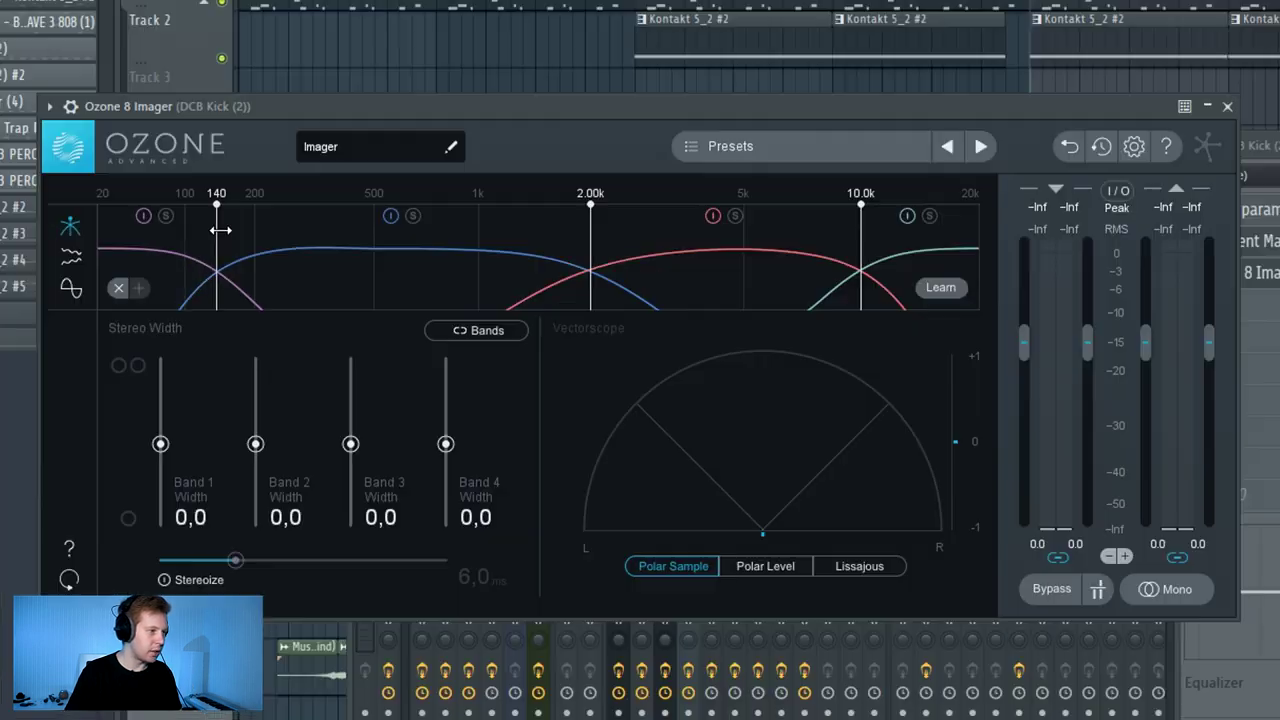
- In the DCB Kick's Ozone 8 Imager, set the lower crossovers to 358 Hz and 1.51 kHz, enable Stereoize and widen band 2 to 100 during playback
{"action": "left_click_drag", "start_coordinate": [218, 258], "coordinate": [327, 242]}
{"action": "left_click_drag", "start_coordinate": [591, 232], "coordinate": [544, 232]}
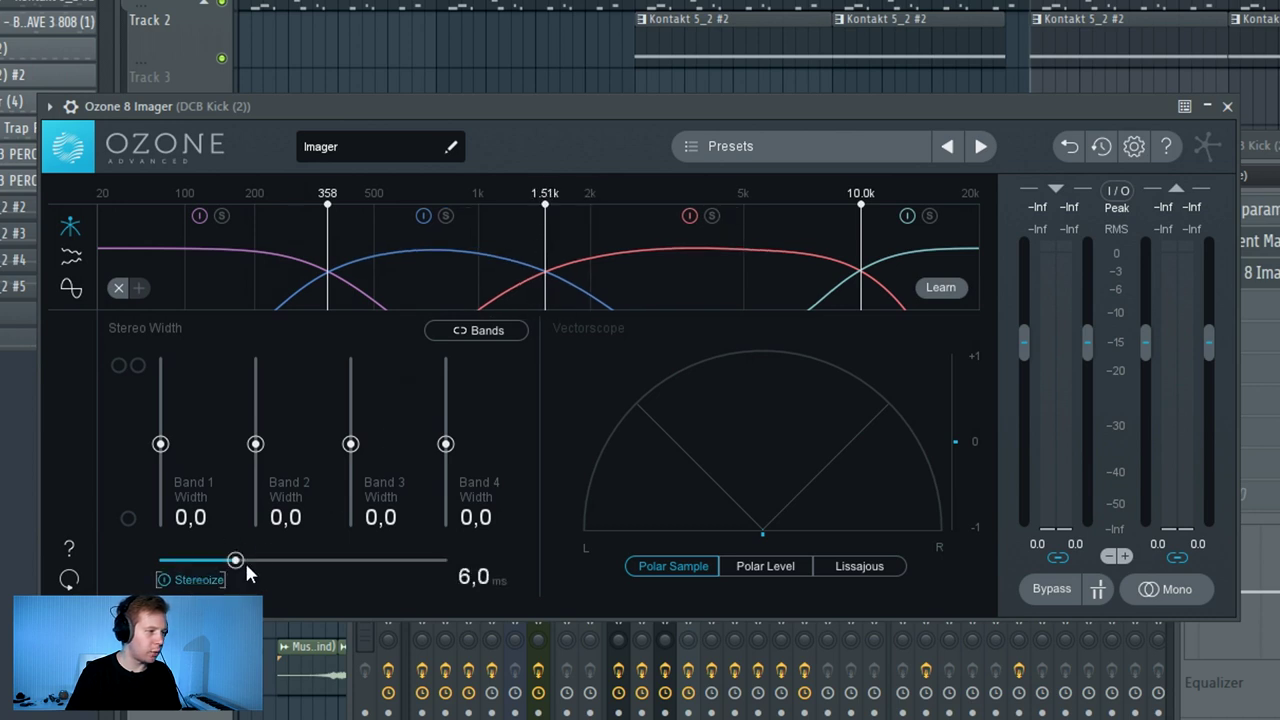
{"action": "key", "text": "F9"}
{"action": "key", "text": "space"}
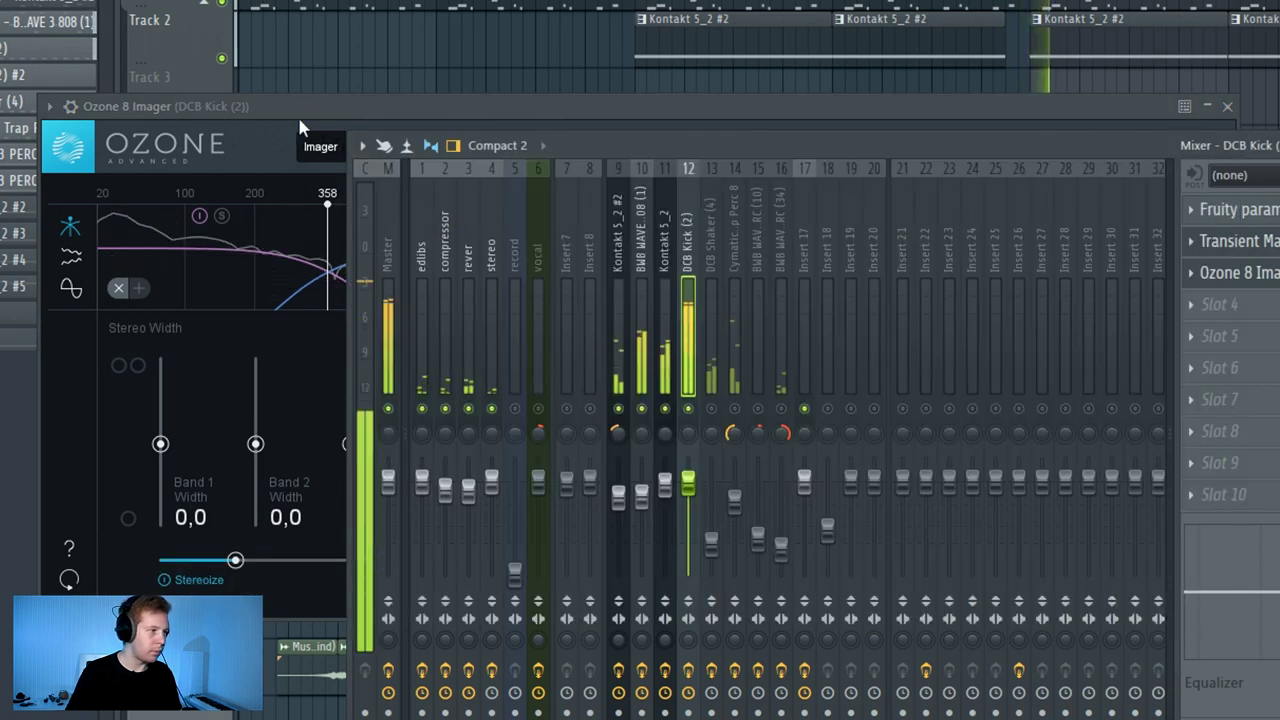
{"action": "left_click", "coordinate": [250, 422]}
{"action": "left_click_drag", "start_coordinate": [250, 422], "coordinate": [298, 237]}
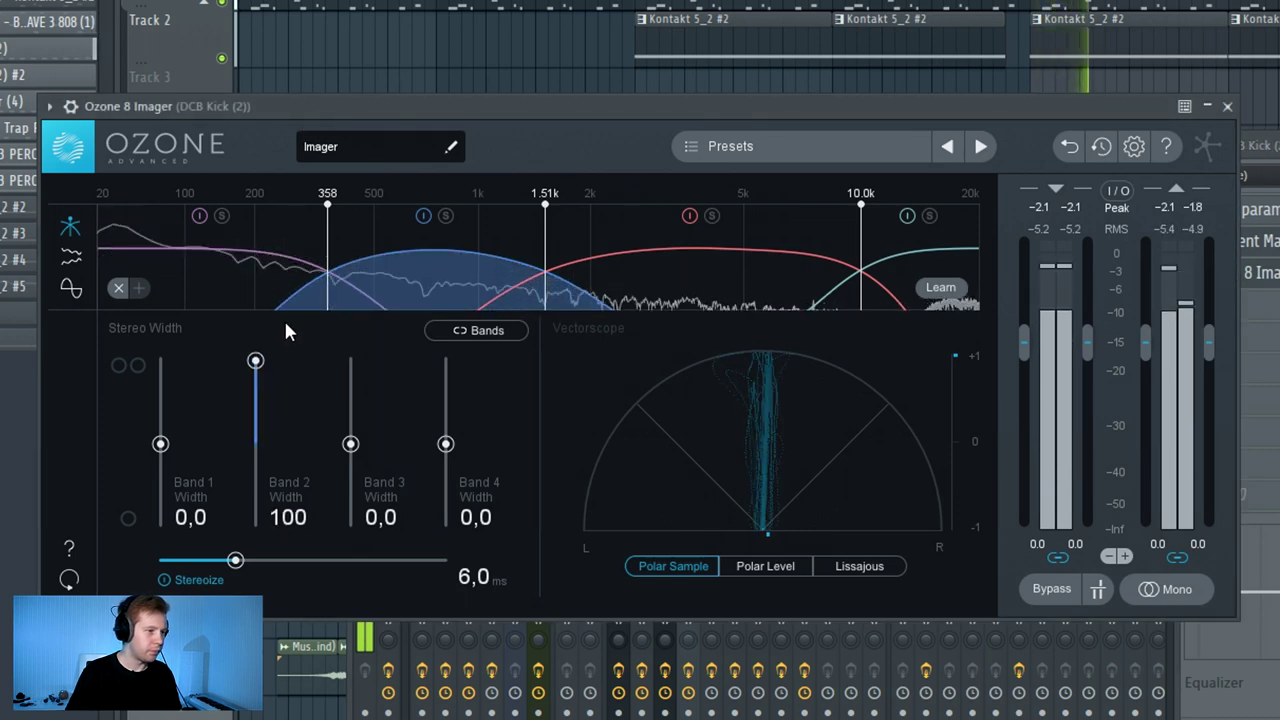
{"action": "left_click", "coordinate": [788, 237]}
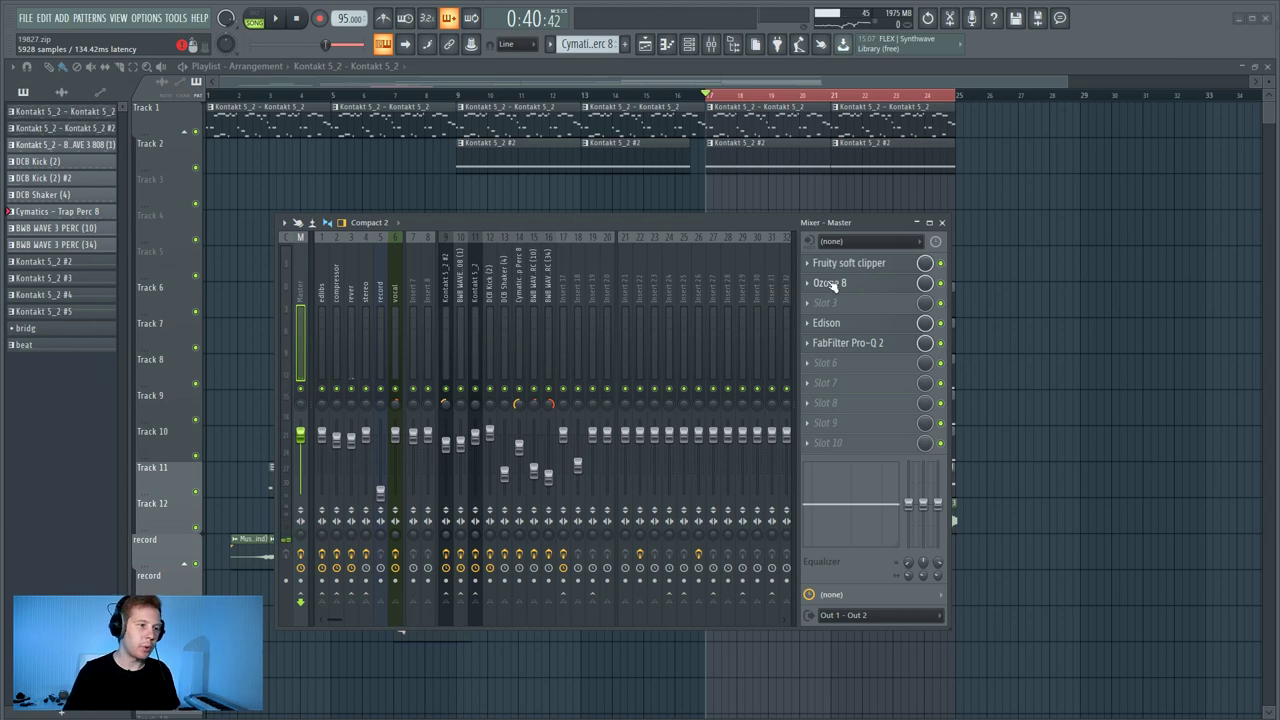
- Load the Analog Dynamics preset in the Dynamics module of the Master's Ozone 8 and remove its Equalizer module
{"action": "left_click", "coordinate": [830, 284]}
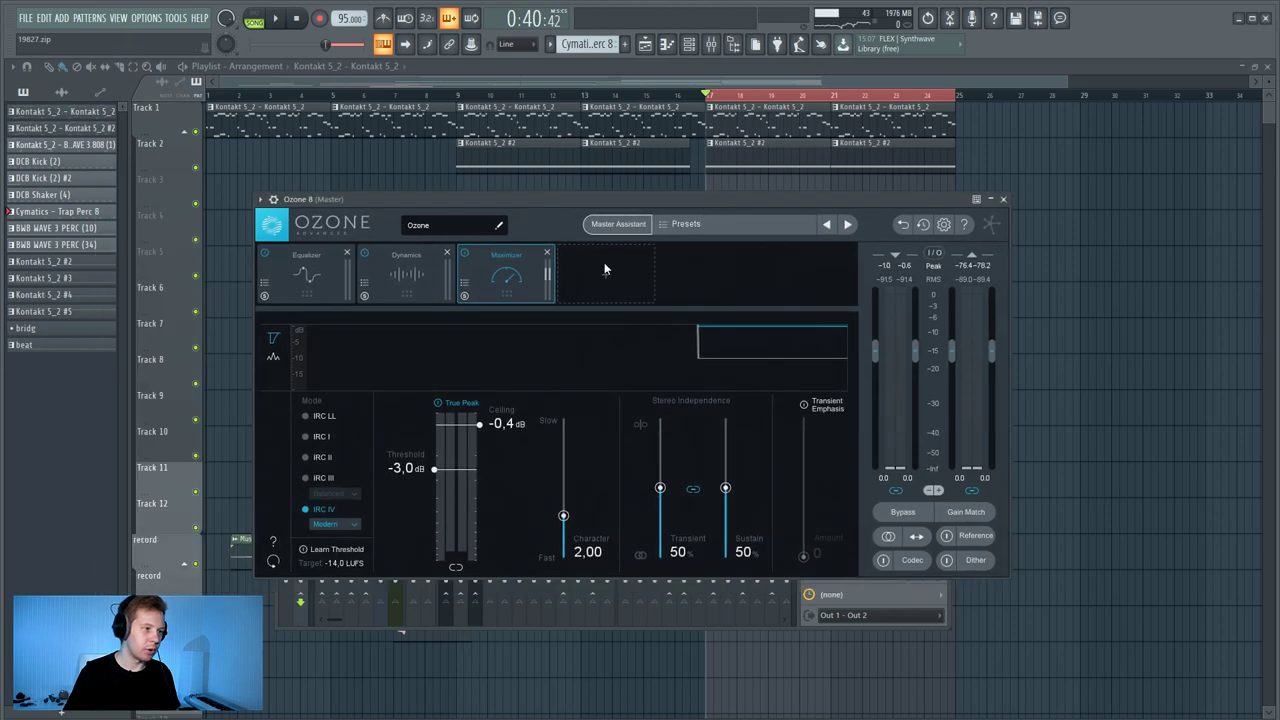
{"action": "left_click", "coordinate": [389, 290]}
{"action": "left_click", "coordinate": [418, 324]}
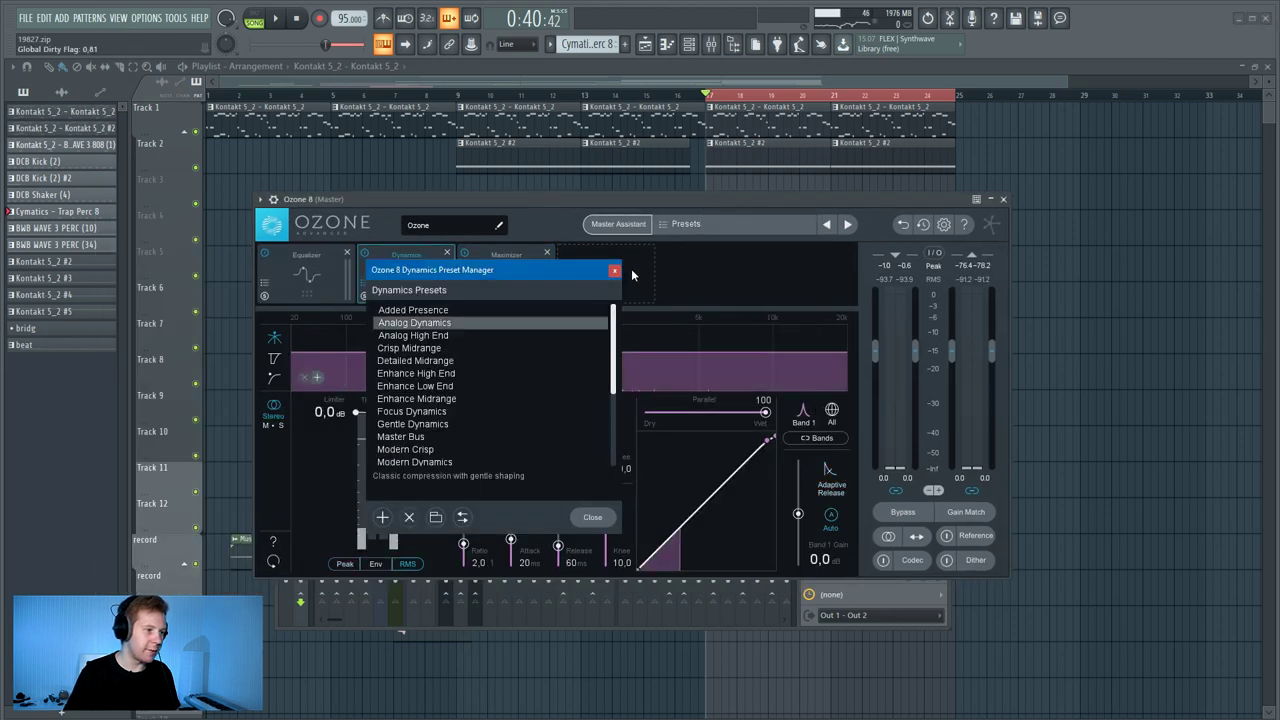
{"action": "left_click", "coordinate": [614, 270]}
{"action": "left_click", "coordinate": [347, 253]}
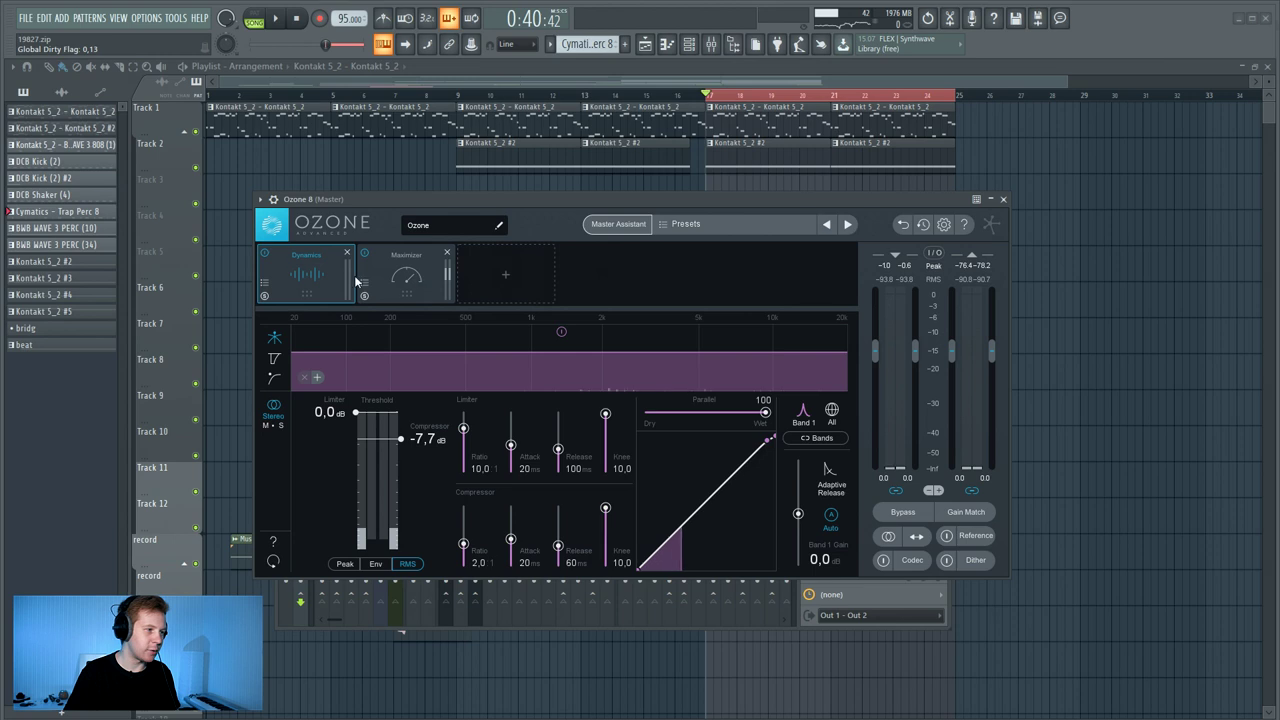
- Add a Dynamic EQ module to the Master's Ozone 8 chain and open its preset list
{"action": "left_click", "coordinate": [505, 274]}
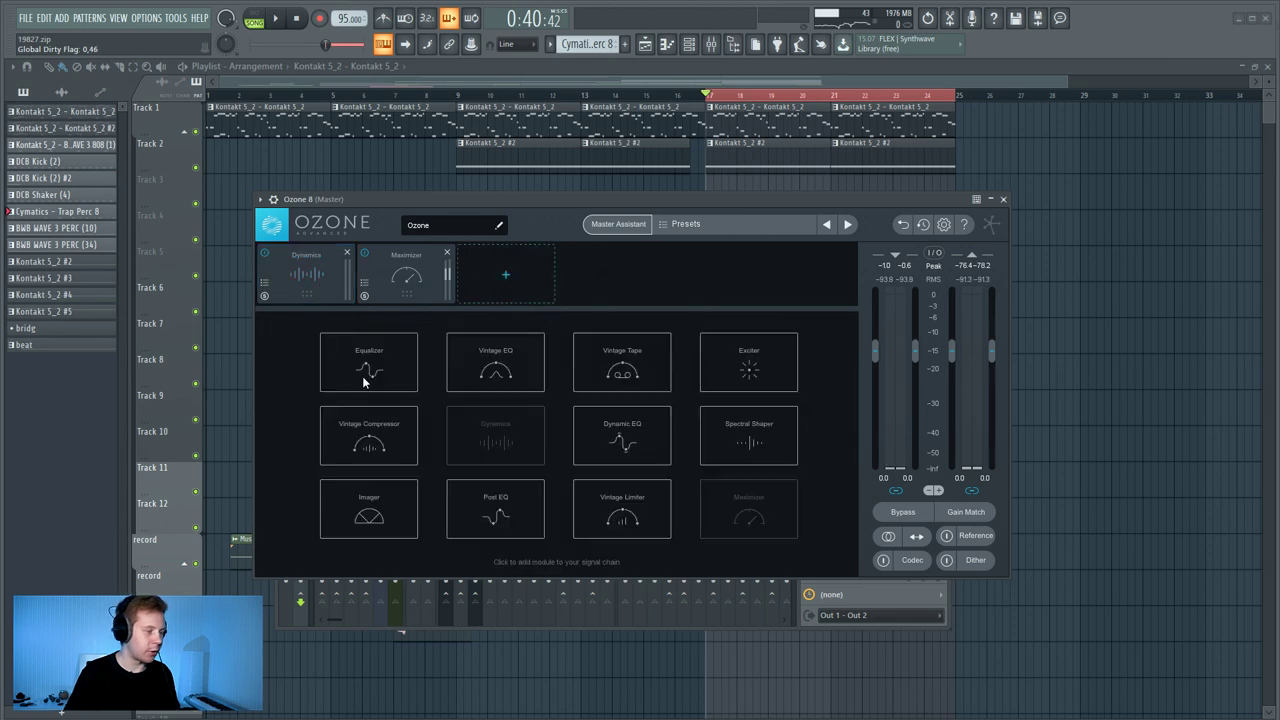
{"action": "left_click", "coordinate": [513, 278]}
{"action": "left_click", "coordinate": [631, 460]}
{"action": "left_click", "coordinate": [465, 284]}
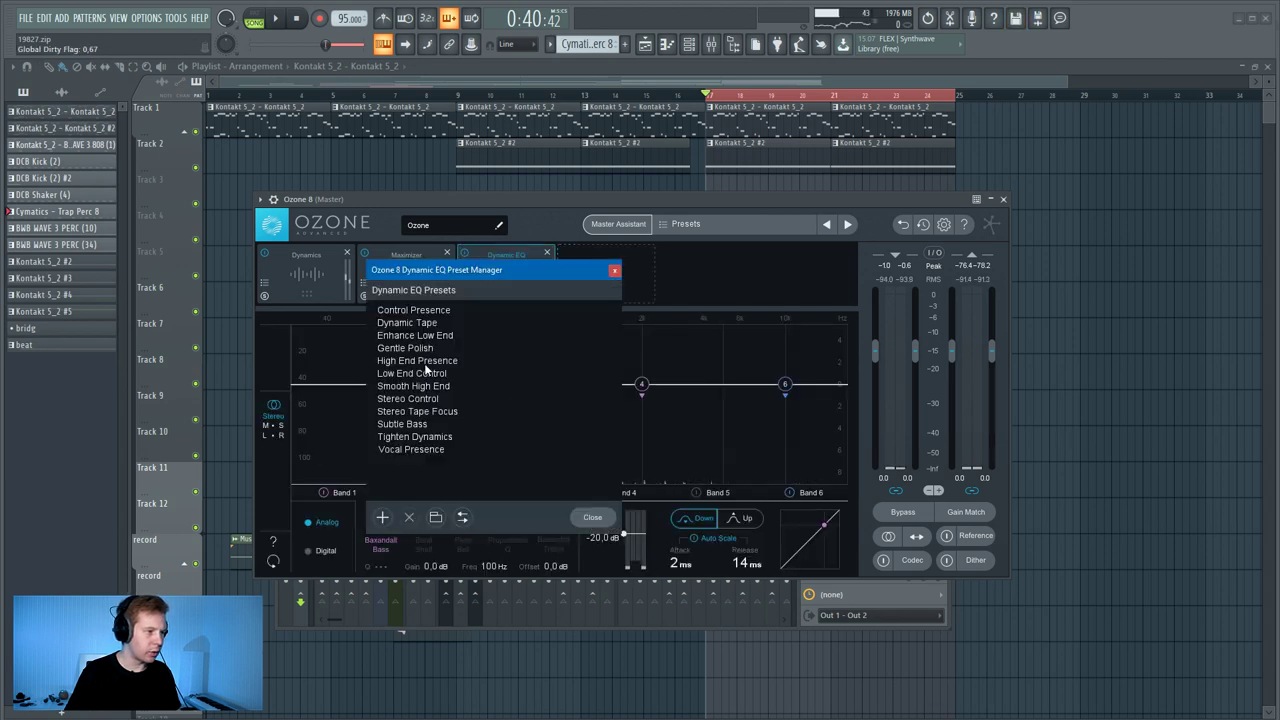
- Add Imager, Exciter with the Gentle High End preset, and Vintage EQ modules to the Master's Ozone 8 chain
{"action": "left_click", "coordinate": [605, 274]}
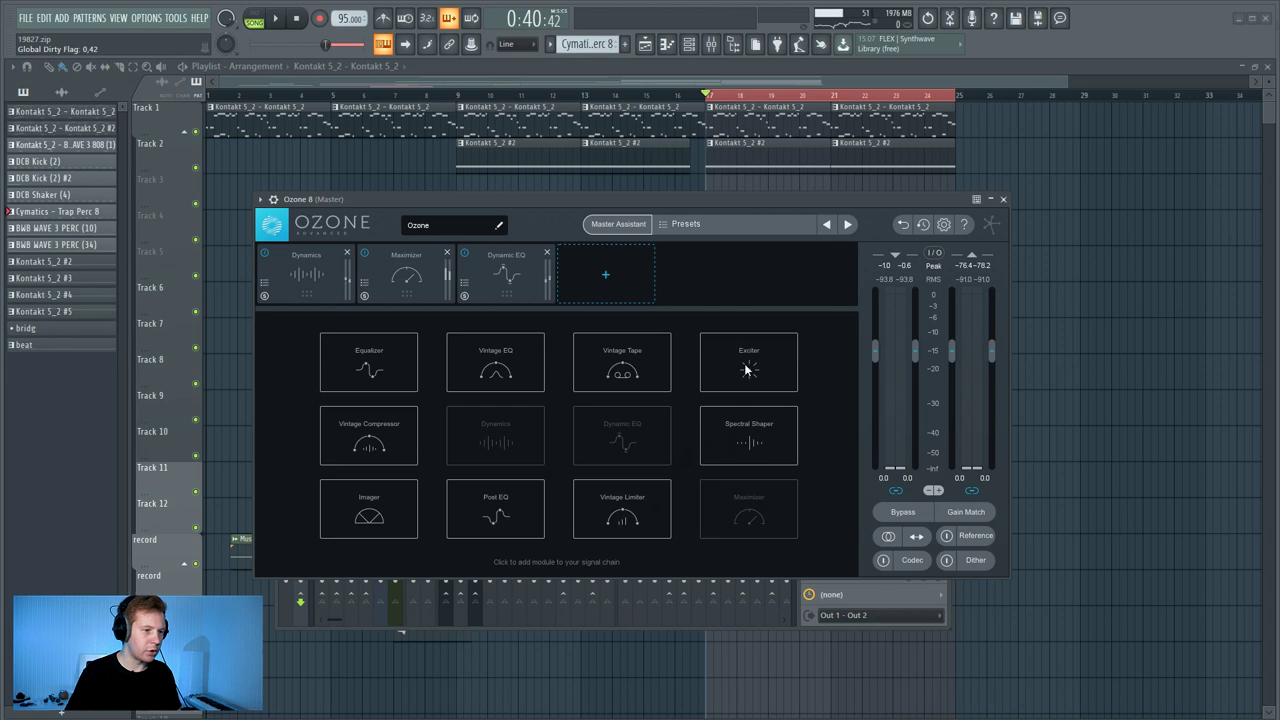
{"action": "left_click", "coordinate": [369, 510]}
{"action": "key", "text": "Escape"}
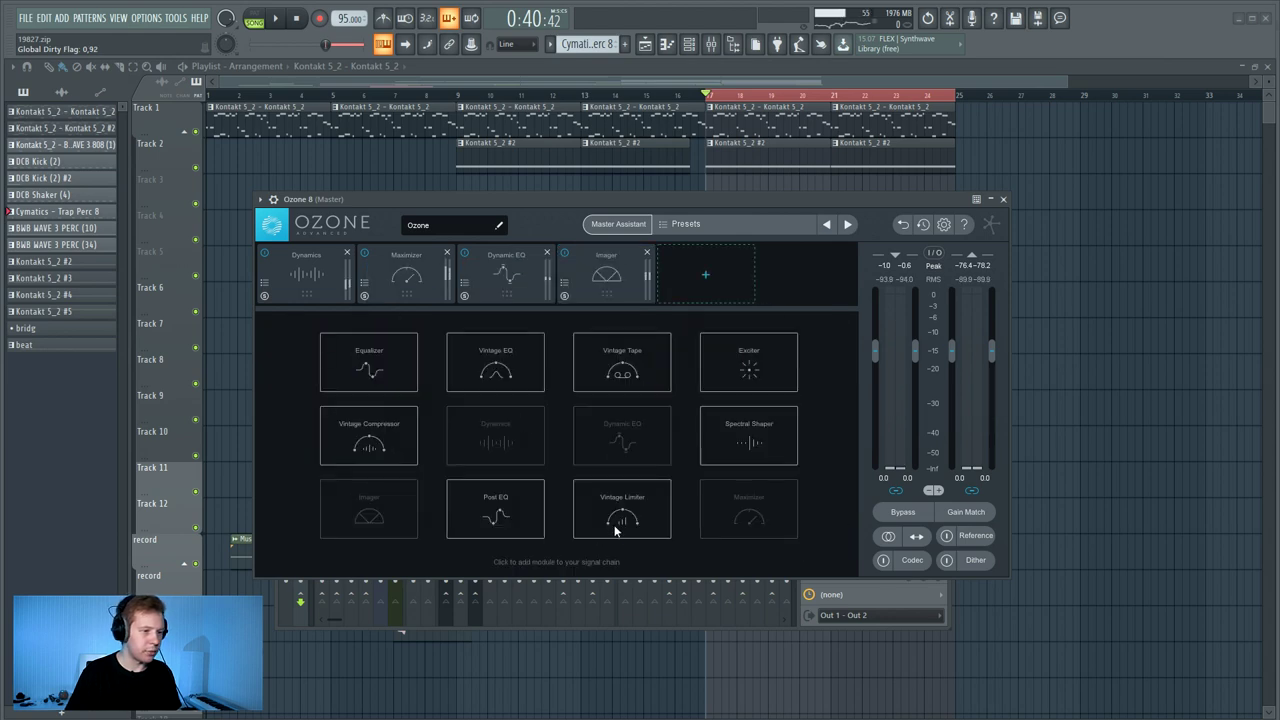
{"action": "left_click", "coordinate": [750, 370]}
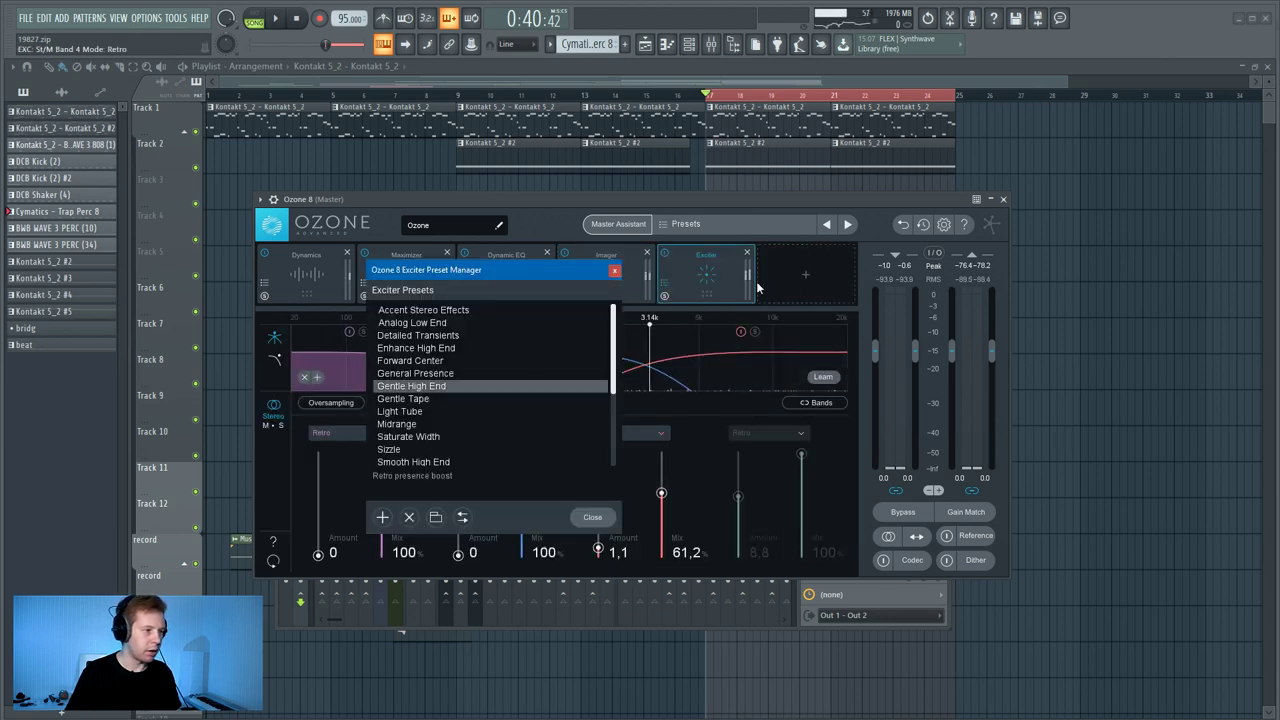
{"action": "left_click", "coordinate": [610, 524]}
{"action": "left_click", "coordinate": [502, 358]}
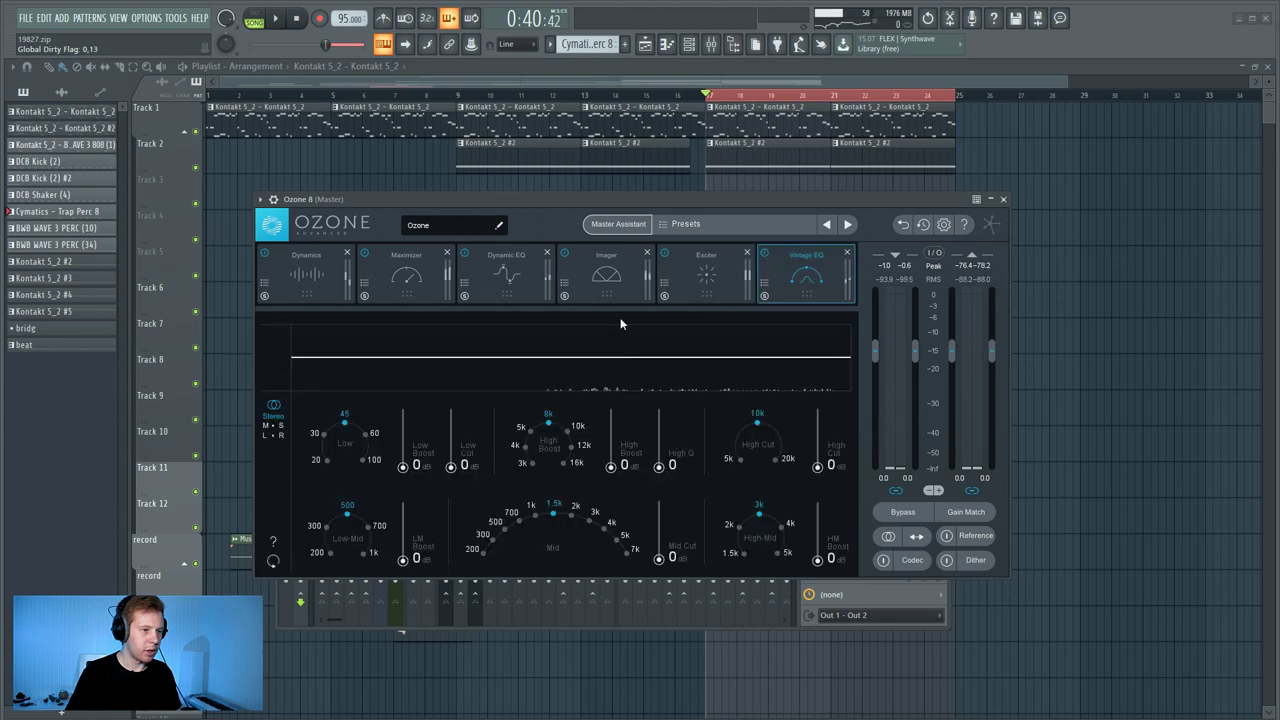
{"action": "left_click", "coordinate": [481, 551]}
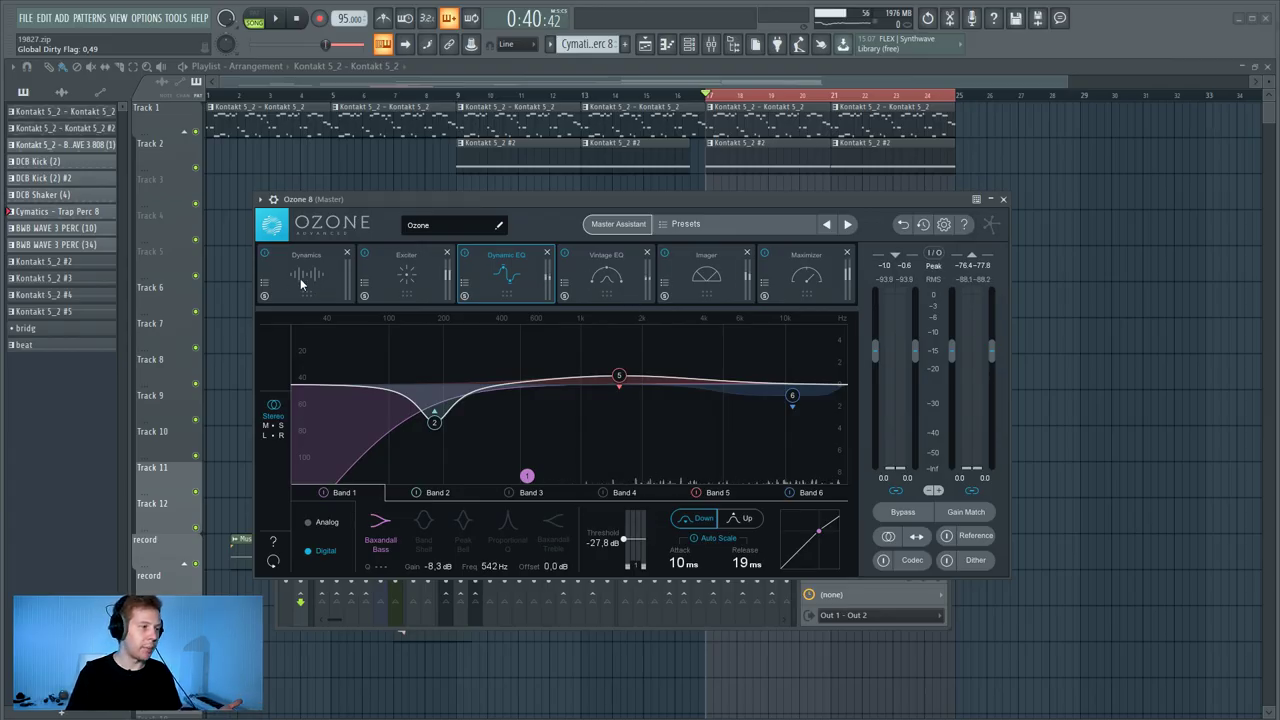
- Close the Master's Ozone 8, play the mix and slightly raise the DCB Kick fader
{"action": "left_click", "coordinate": [1003, 199]}
{"action": "left_click_drag", "start_coordinate": [622, 226], "coordinate": [691, 228]}
{"action": "key", "text": "space"}
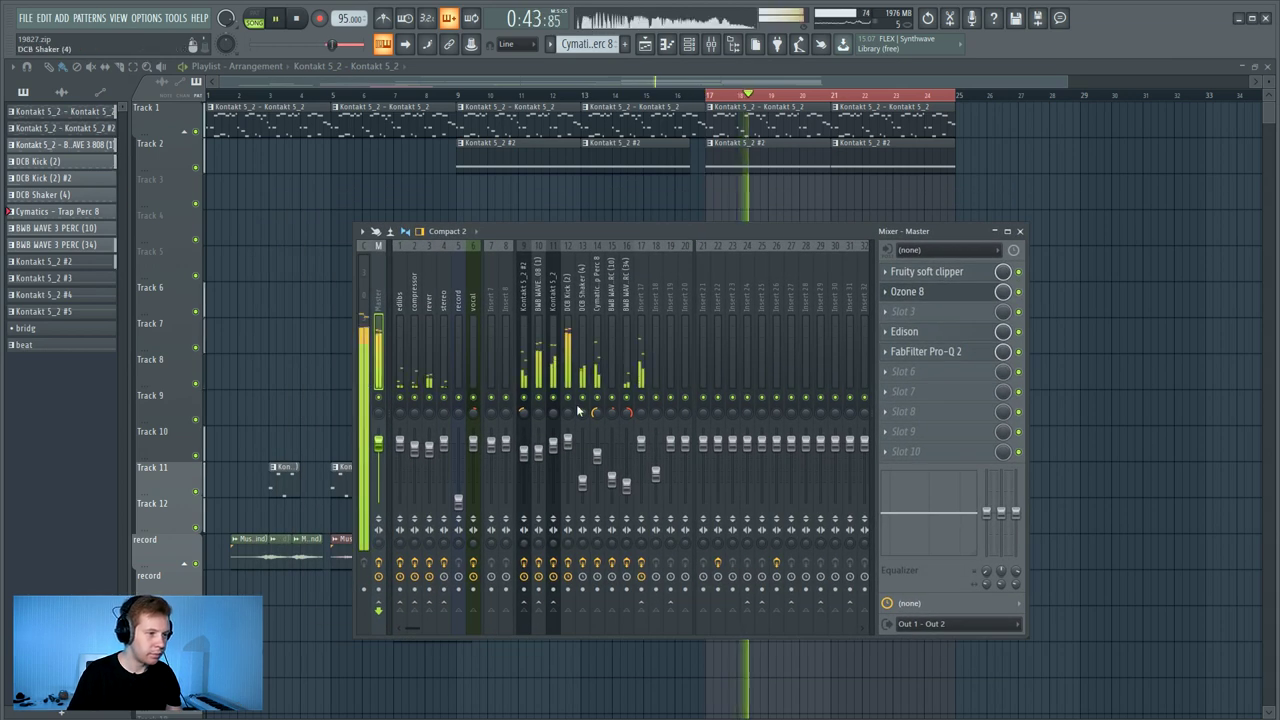
{"action": "left_click", "coordinate": [567, 296]}
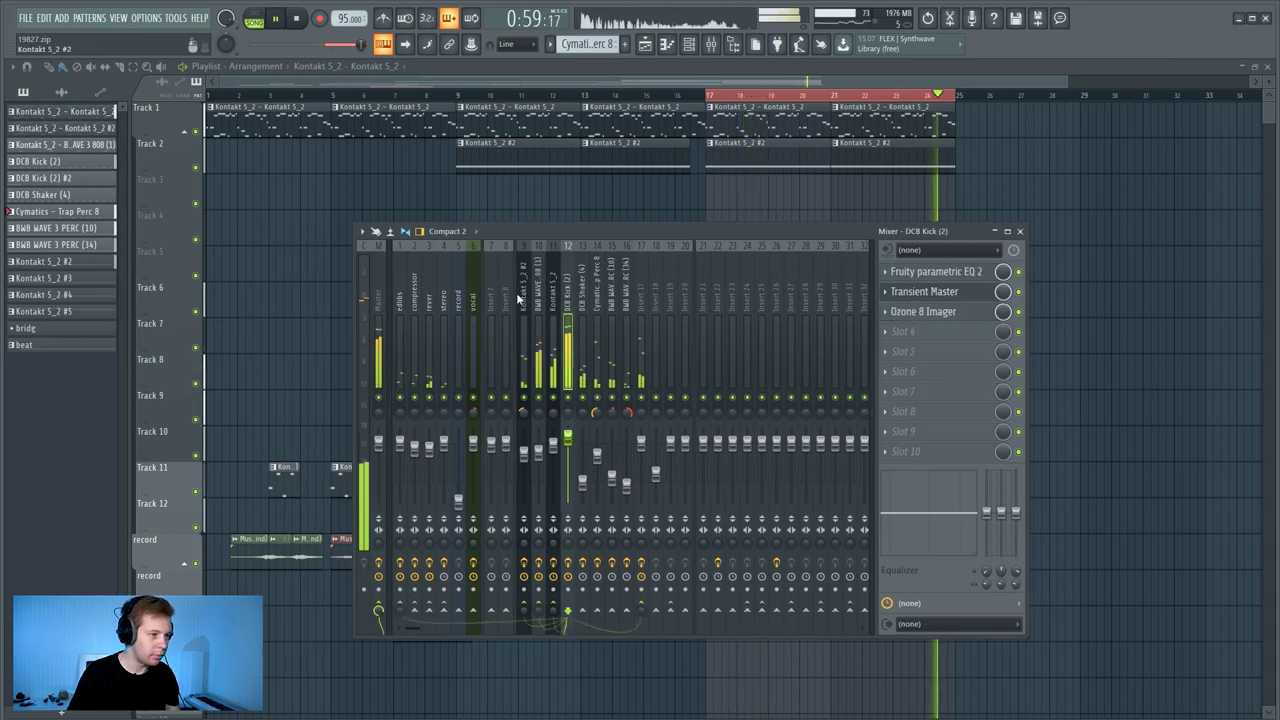
{"action": "left_click", "coordinate": [380, 306]}
{"action": "key", "text": "space"}
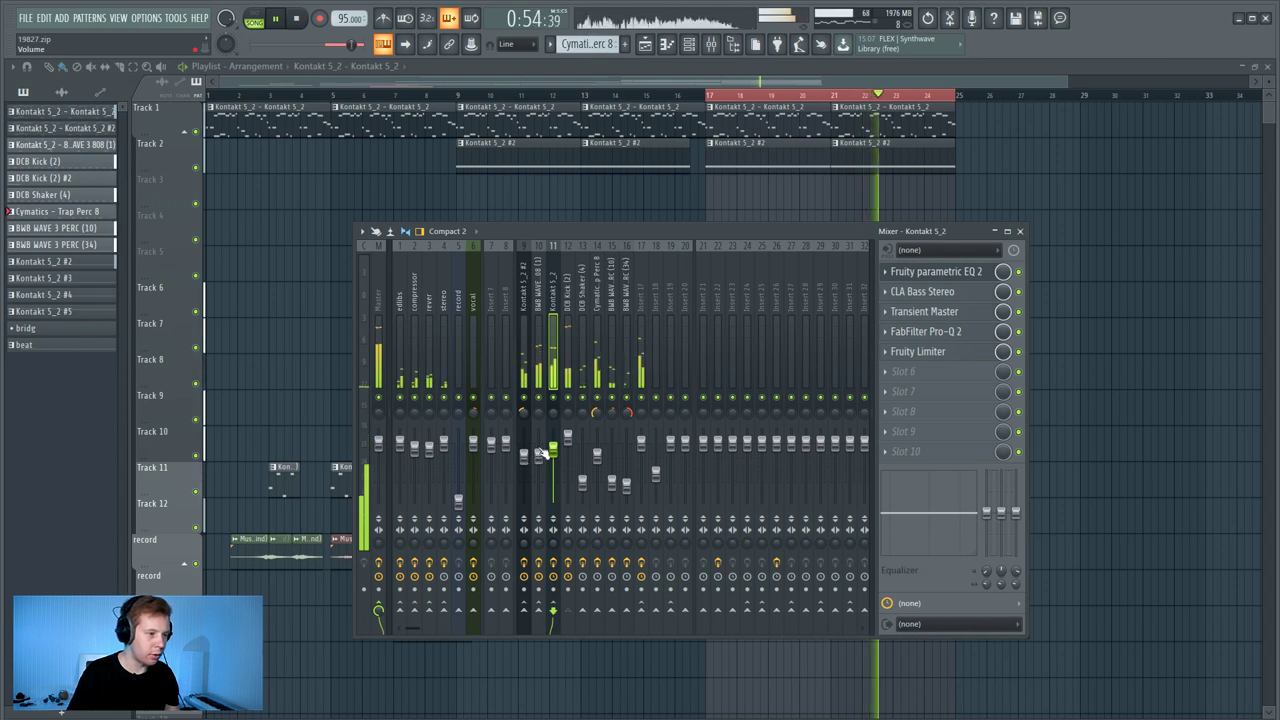
- Select the Kontakt 5_2 #2, BWB WAVE 3 808, Kontakt 5_2 and DCB Kick mixer tracks together and lower their faders slightly
{"action": "left_click", "coordinate": [537, 285]}
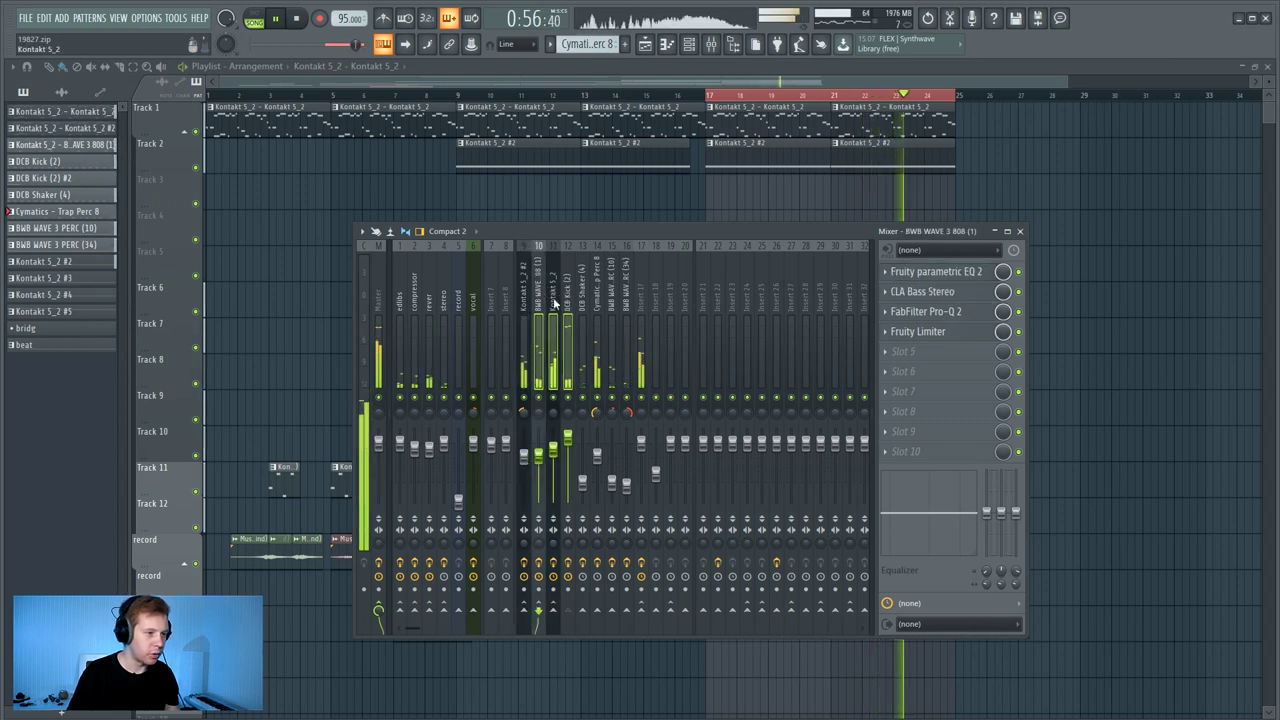
{"action": "left_click", "coordinate": [526, 286]}
{"action": "left_click", "coordinate": [567, 288]}
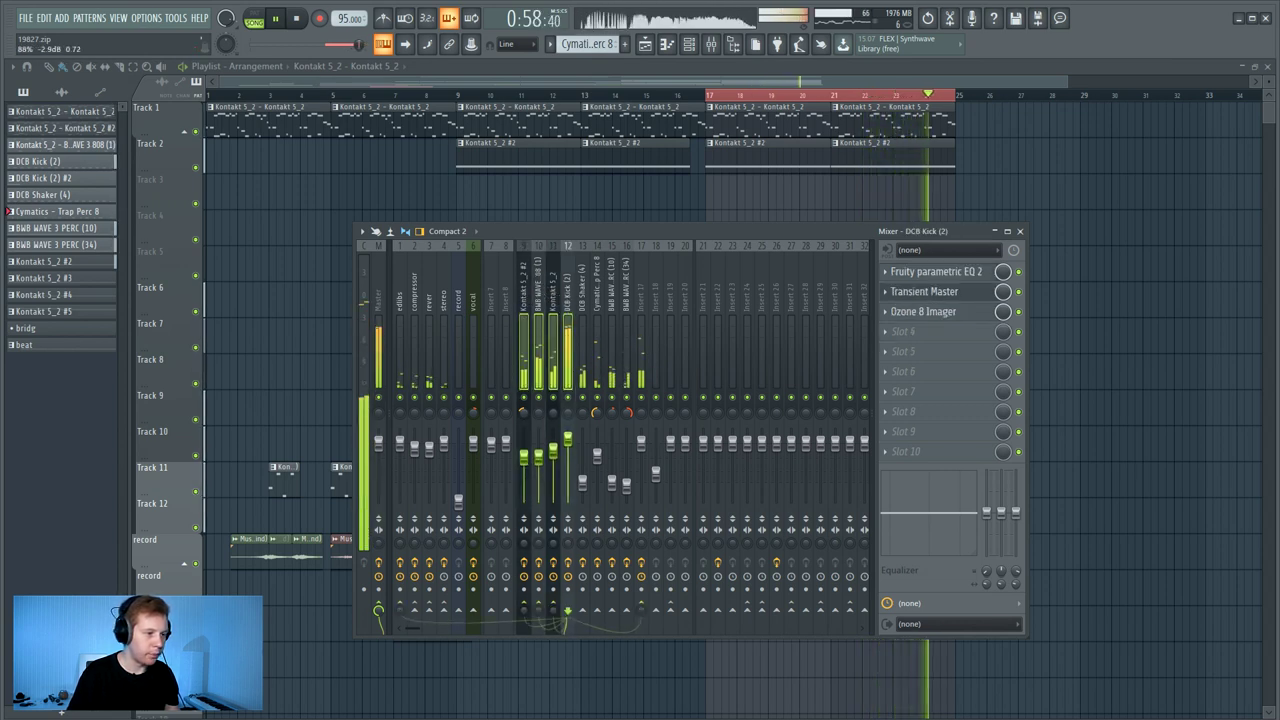